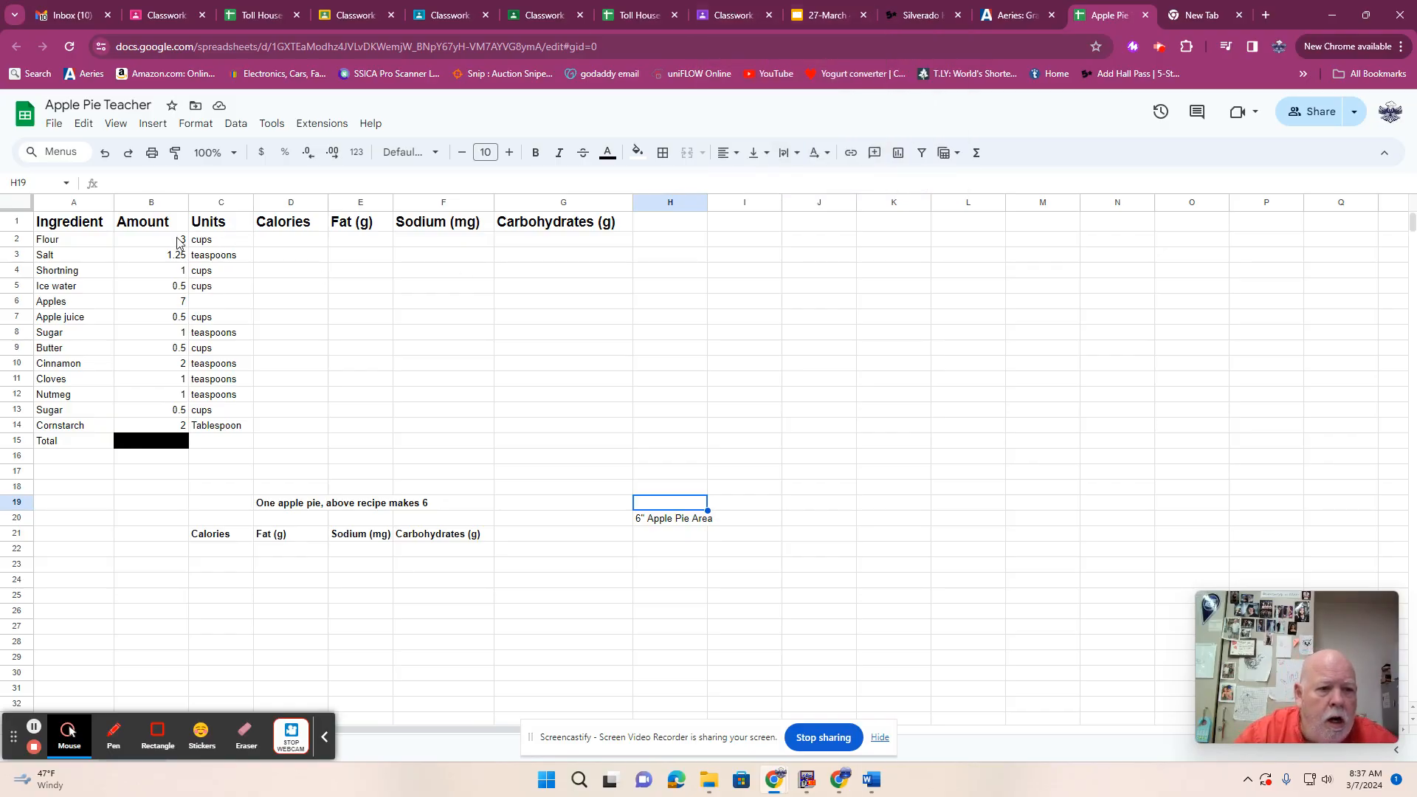
Enter a formula in D2 for the flour's calories that multiplies its amount by 400 (=B2*400).
click(288, 243)
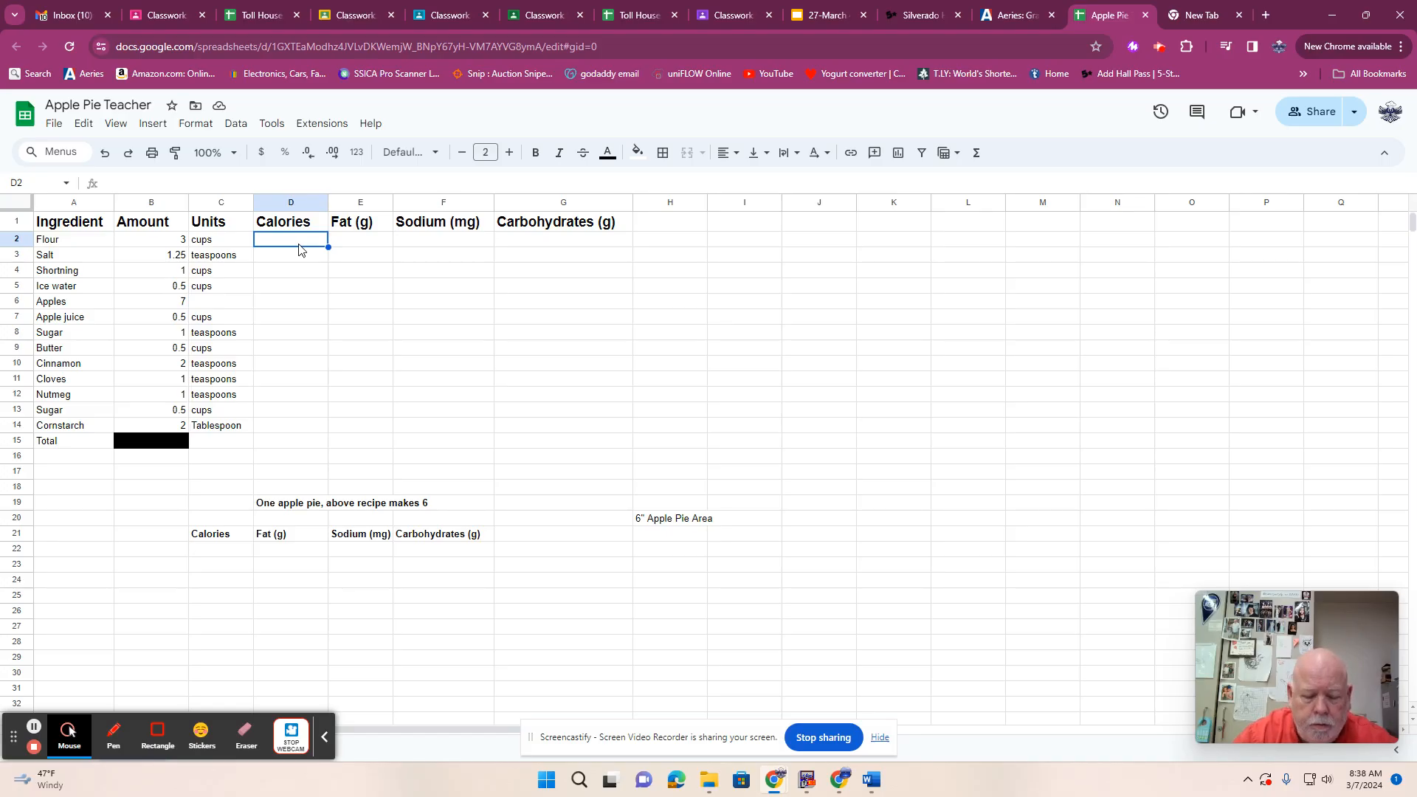
click(298, 247)
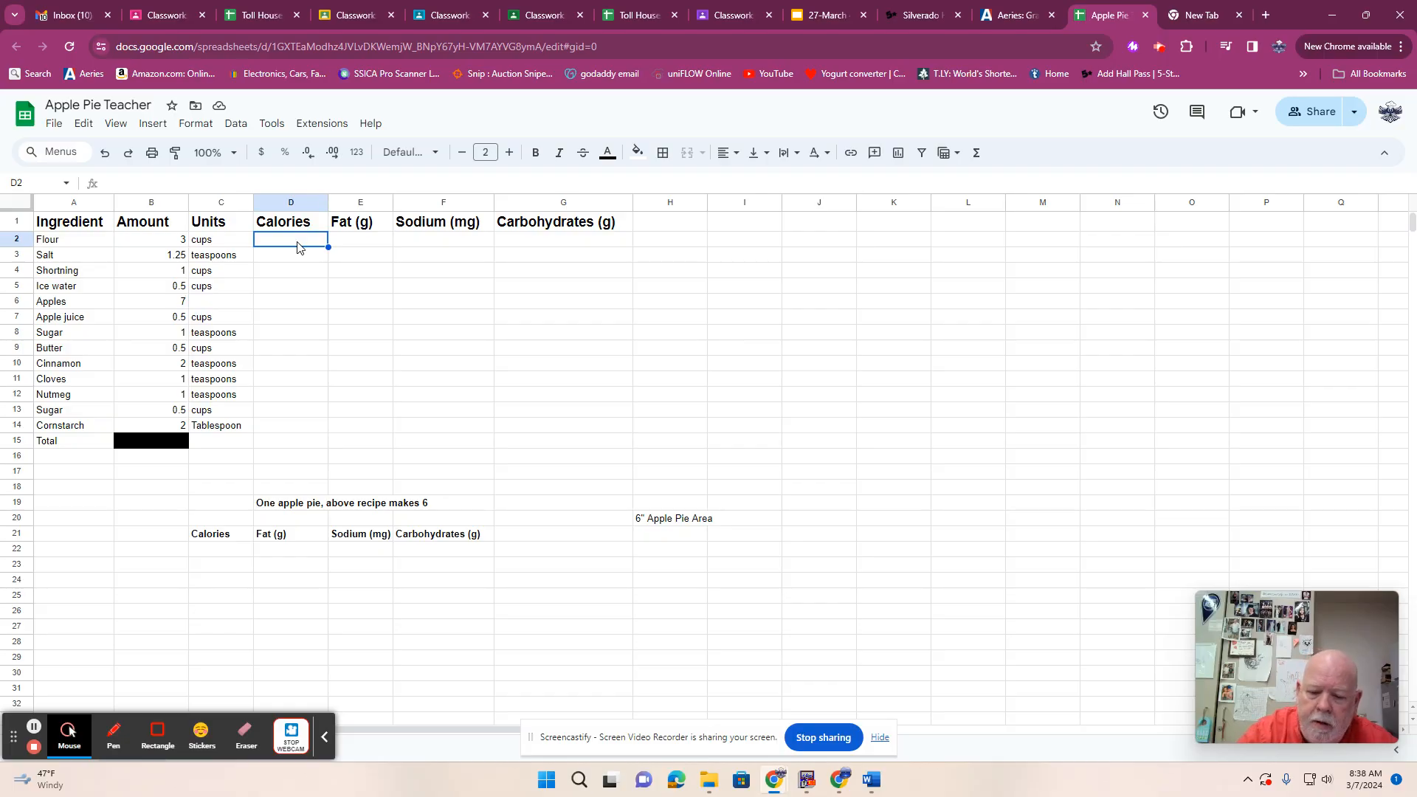
text(=)
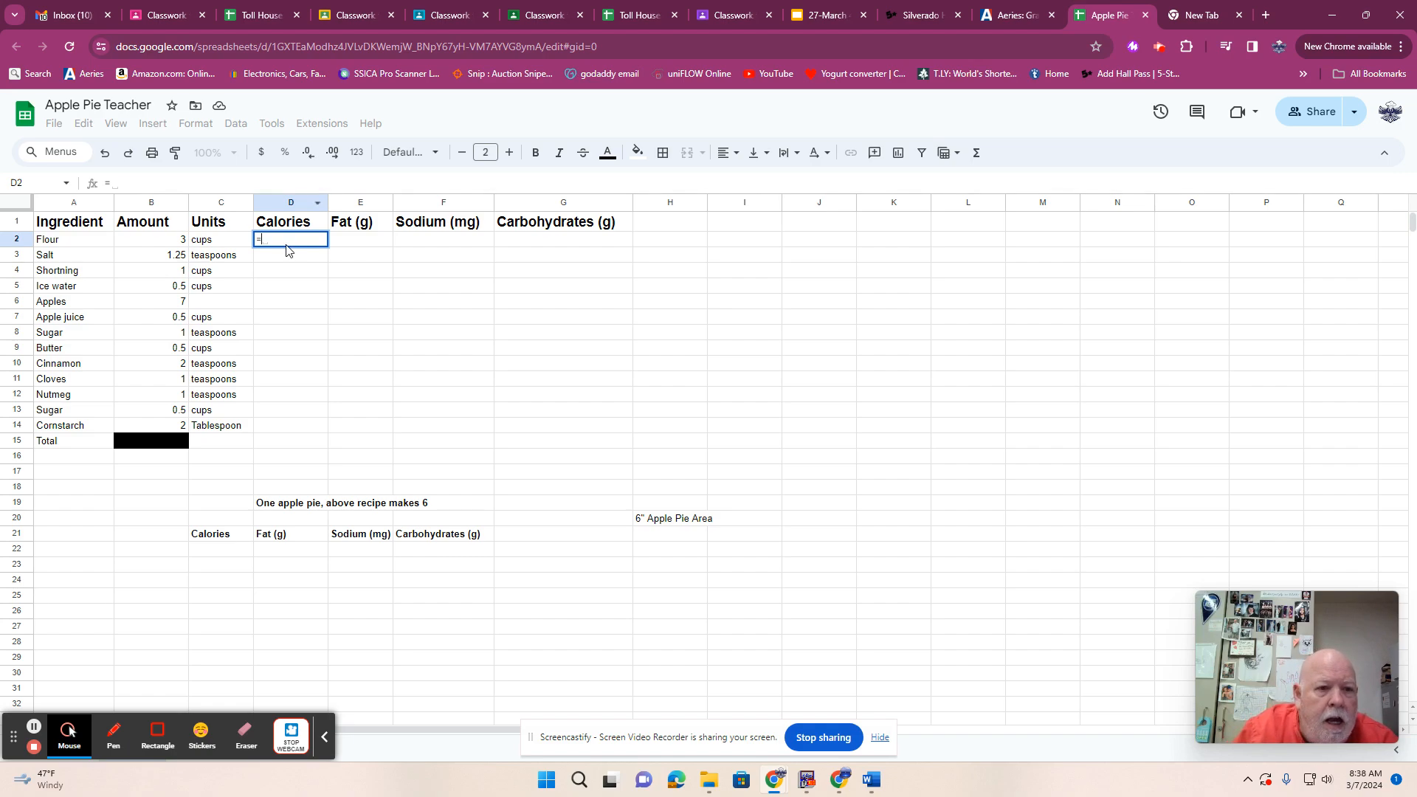
click(171, 241)
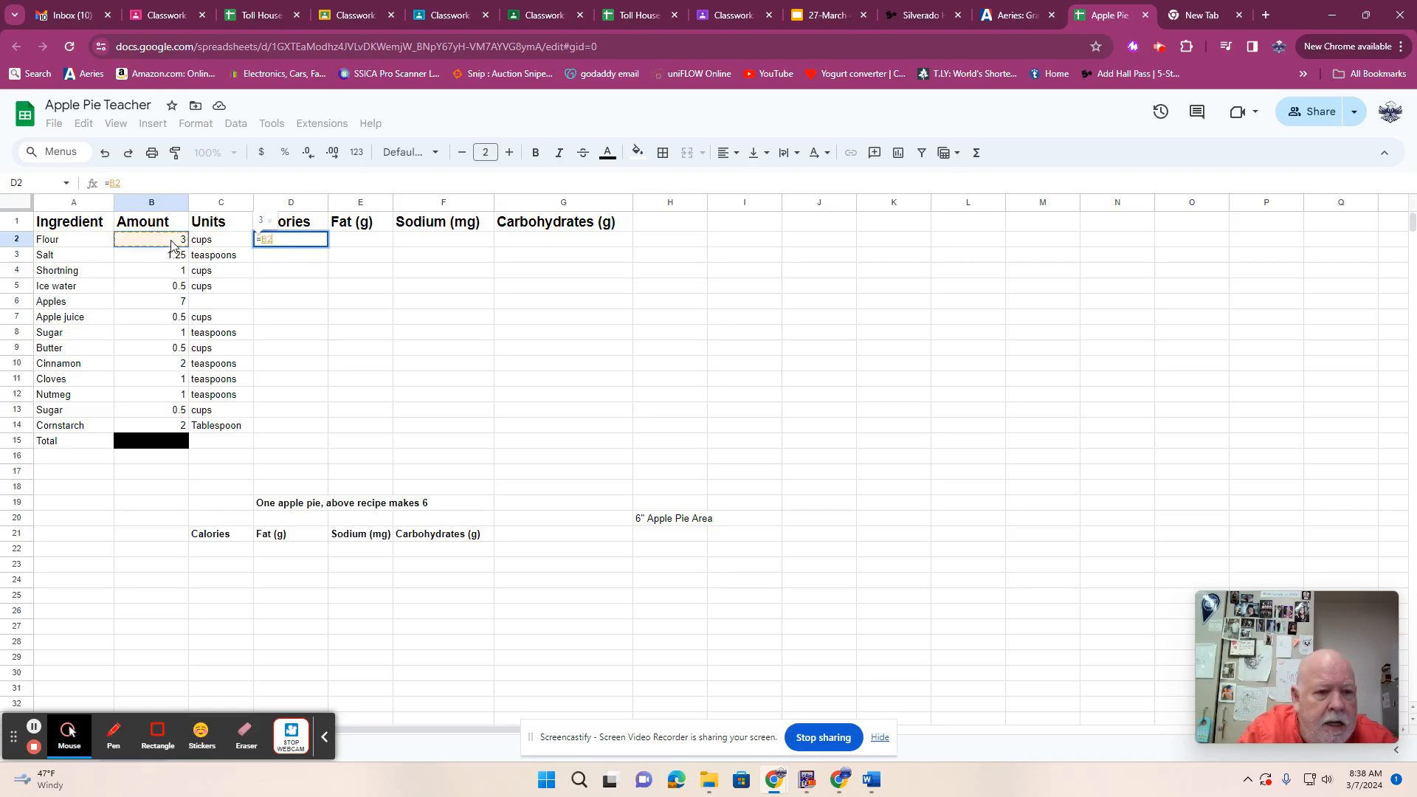
text(*)
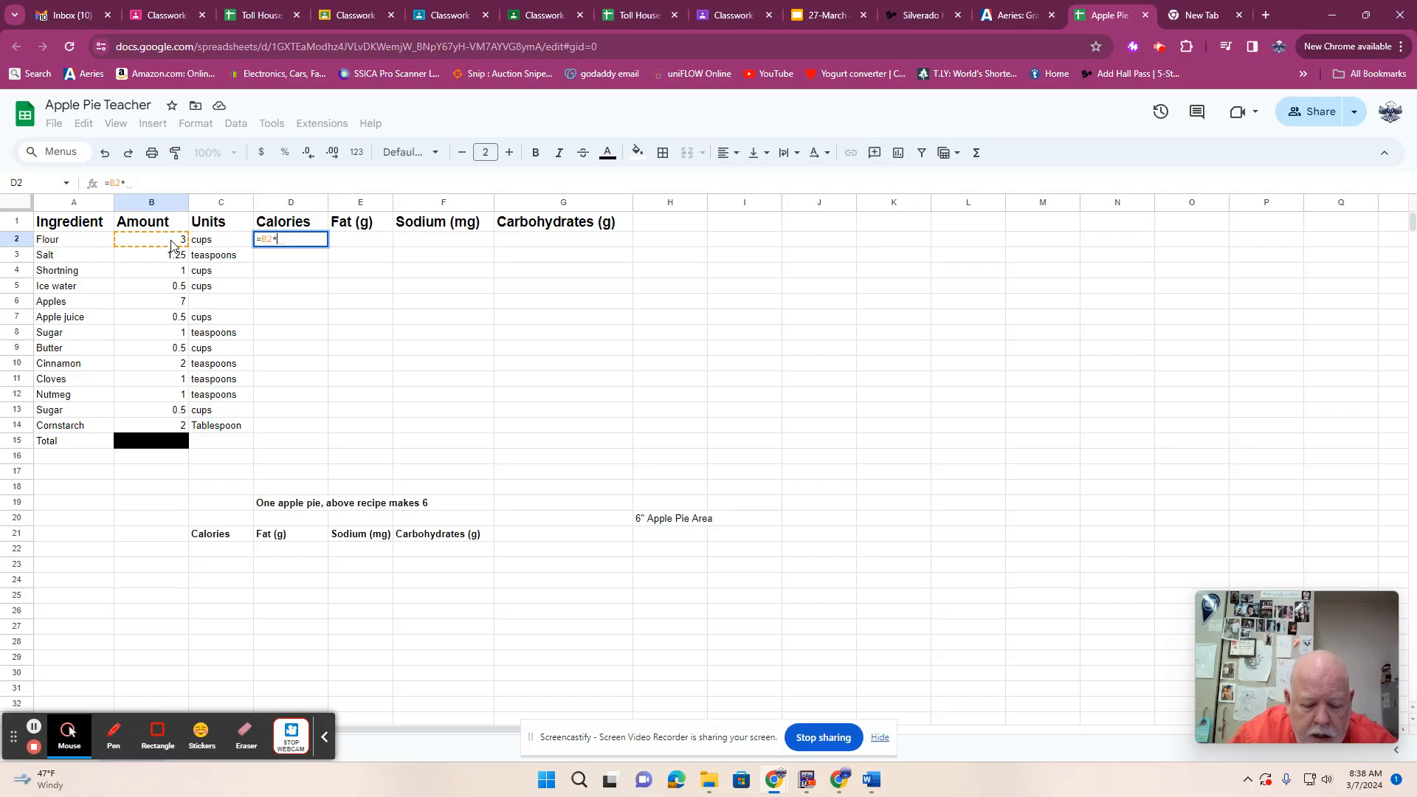
text(400)
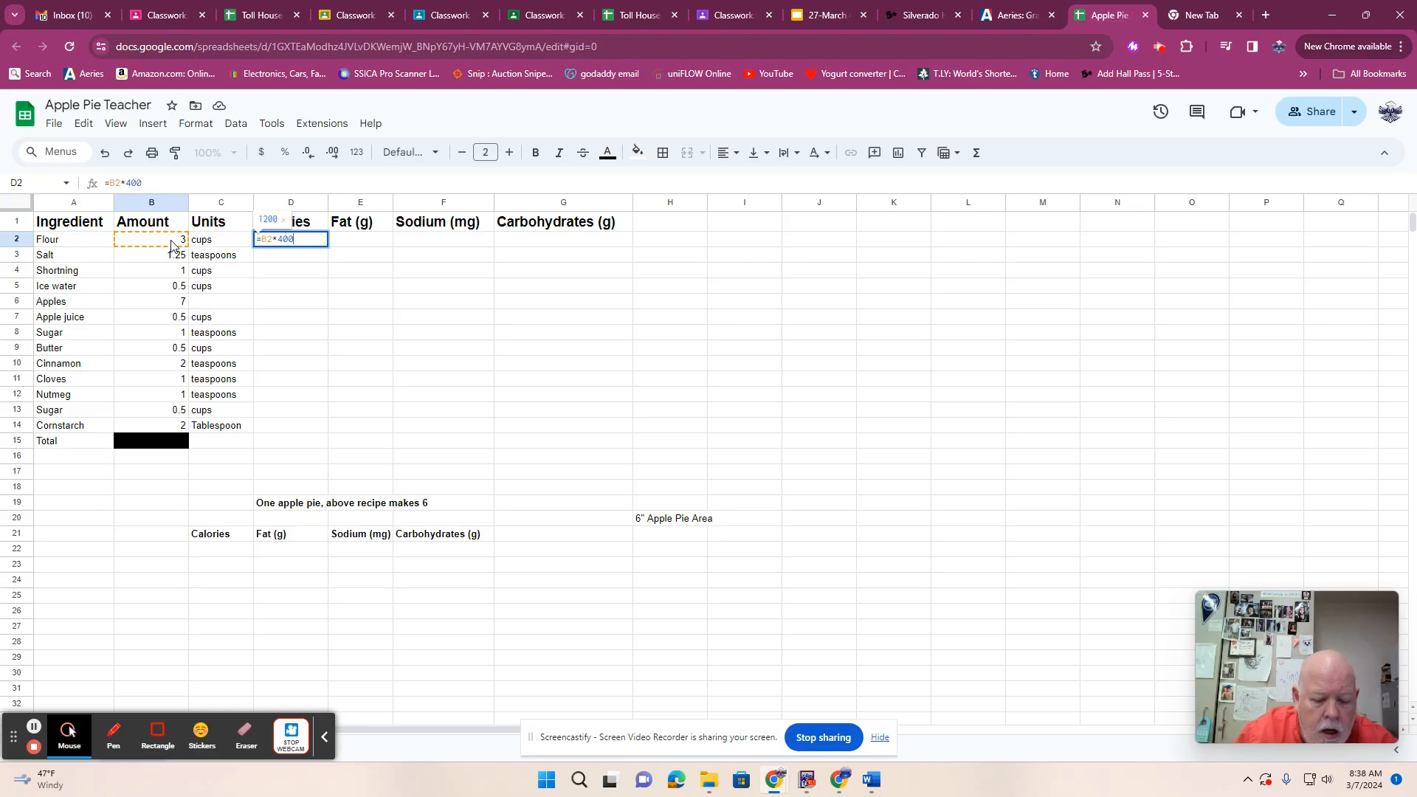
key(Return)
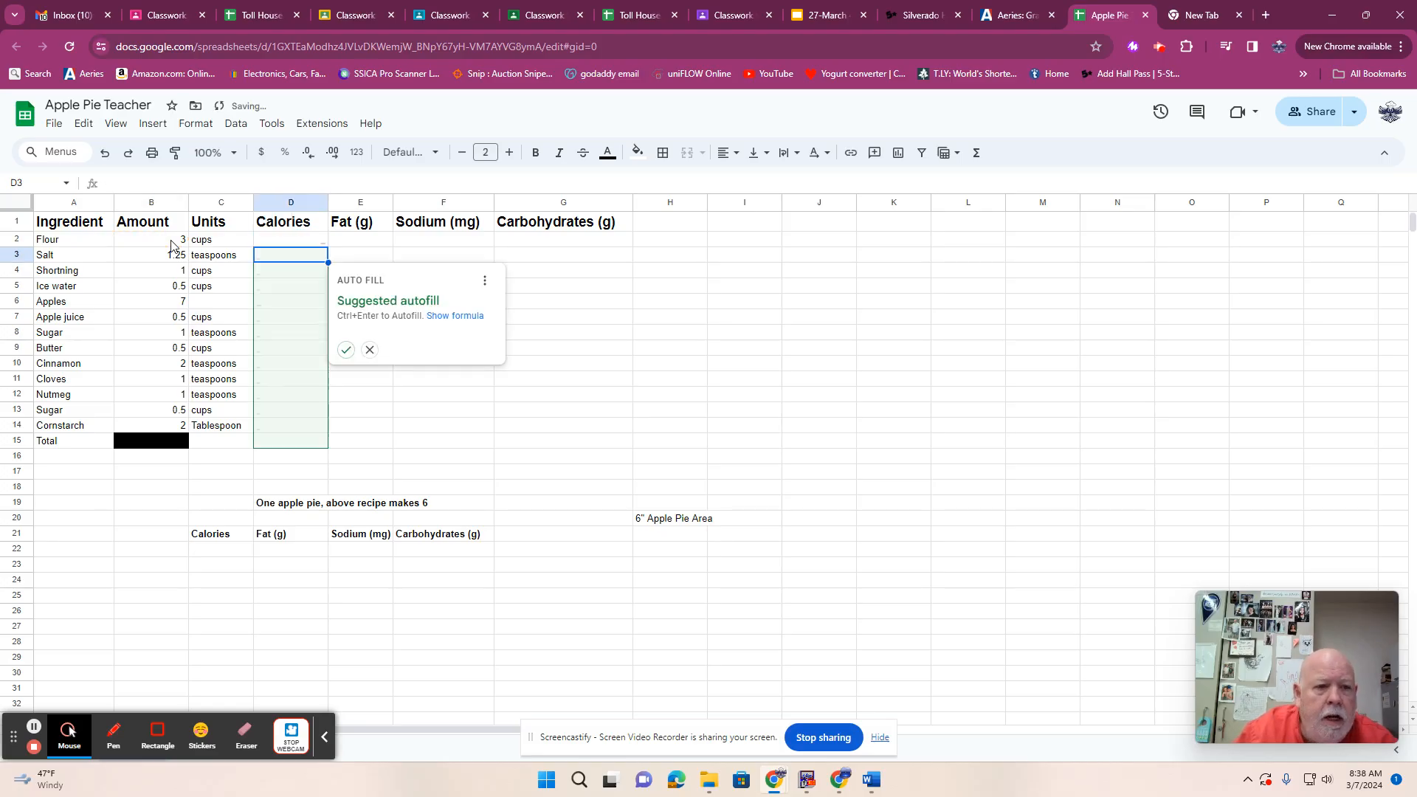
Increase the font size of the flour's calories cell, D2, to 9.
click(313, 239)
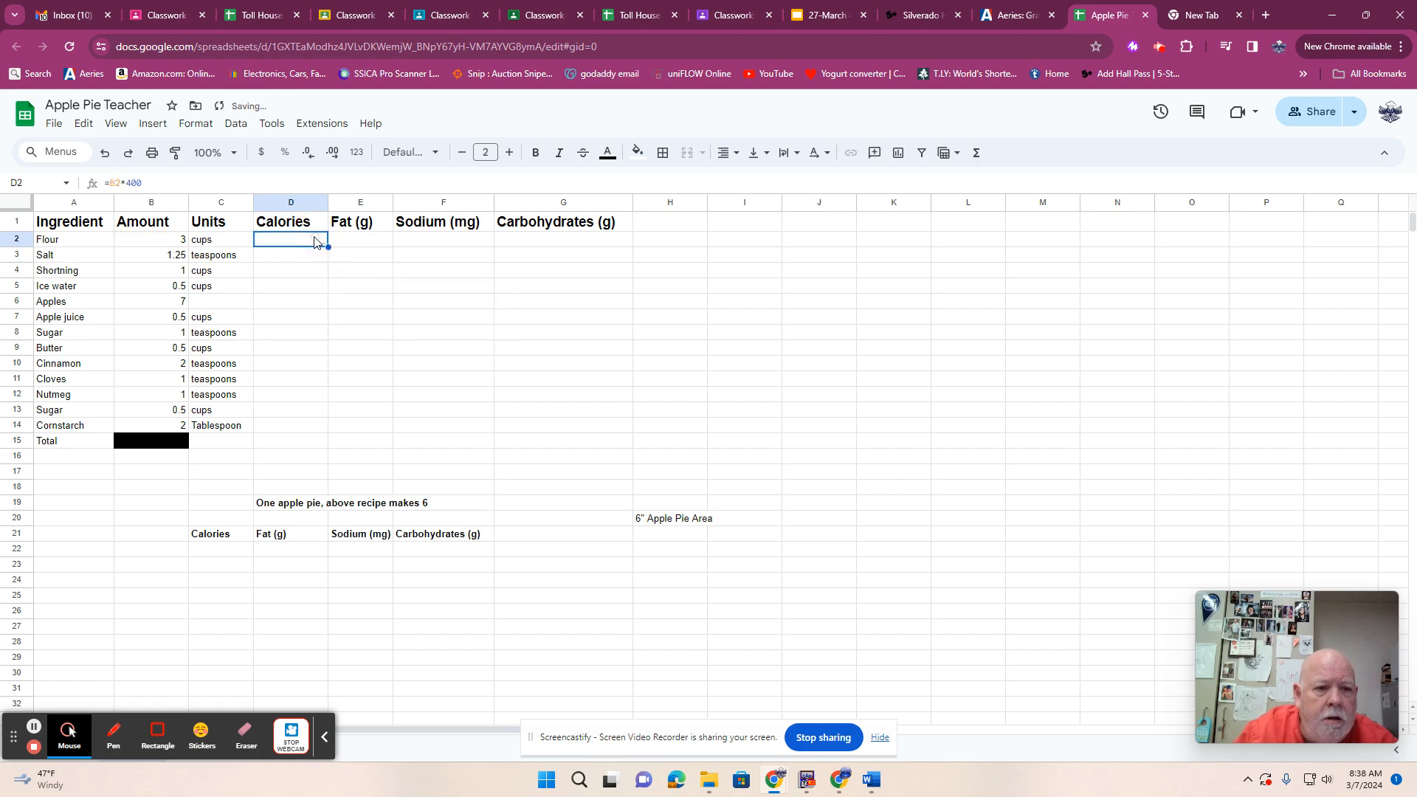
click(509, 153)
click(509, 153)
click(509, 153)
click(509, 153)
click(509, 153)
click(509, 153)
click(509, 153)
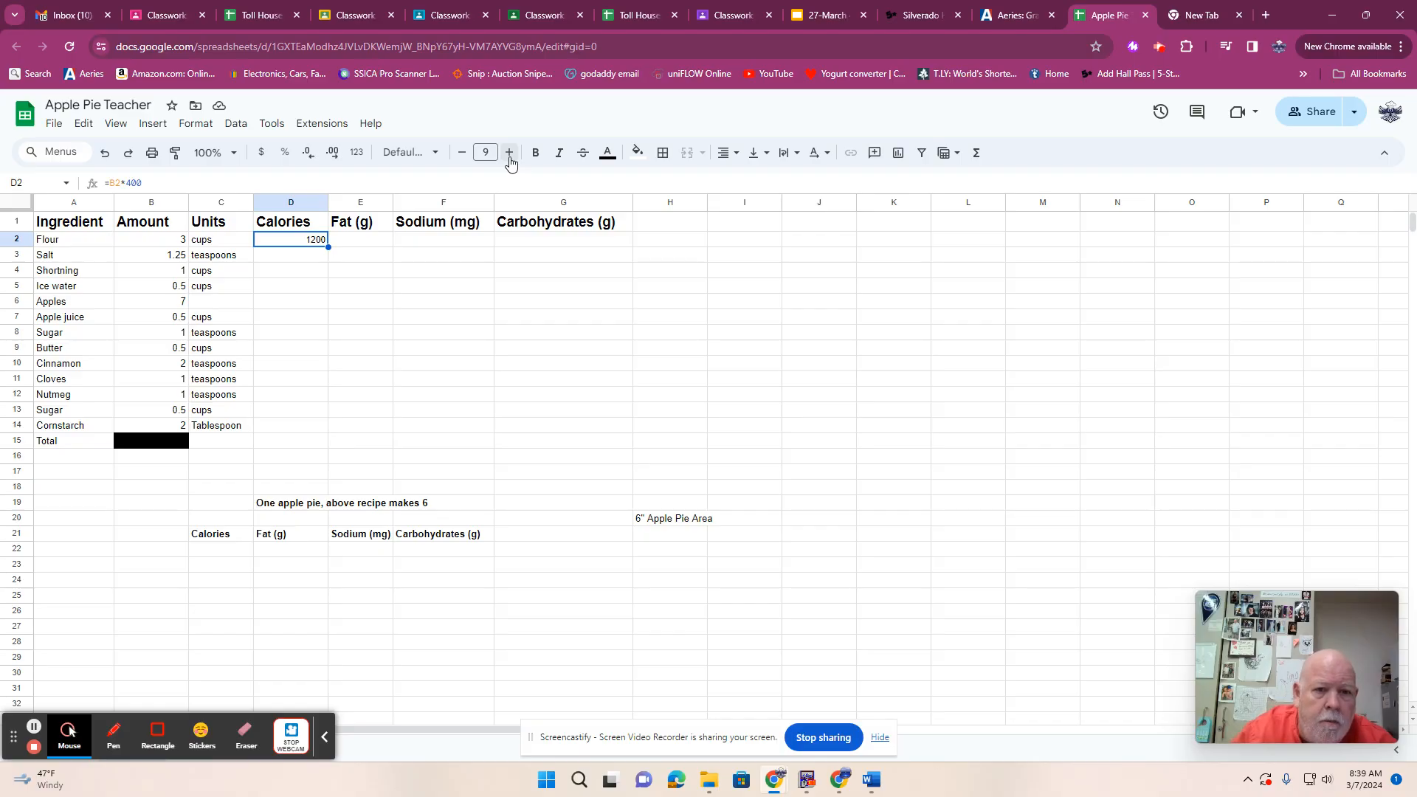
Enter the formula =B2*1 in E2 for the flour's fat and reject the suggested autofill.
click(362, 245)
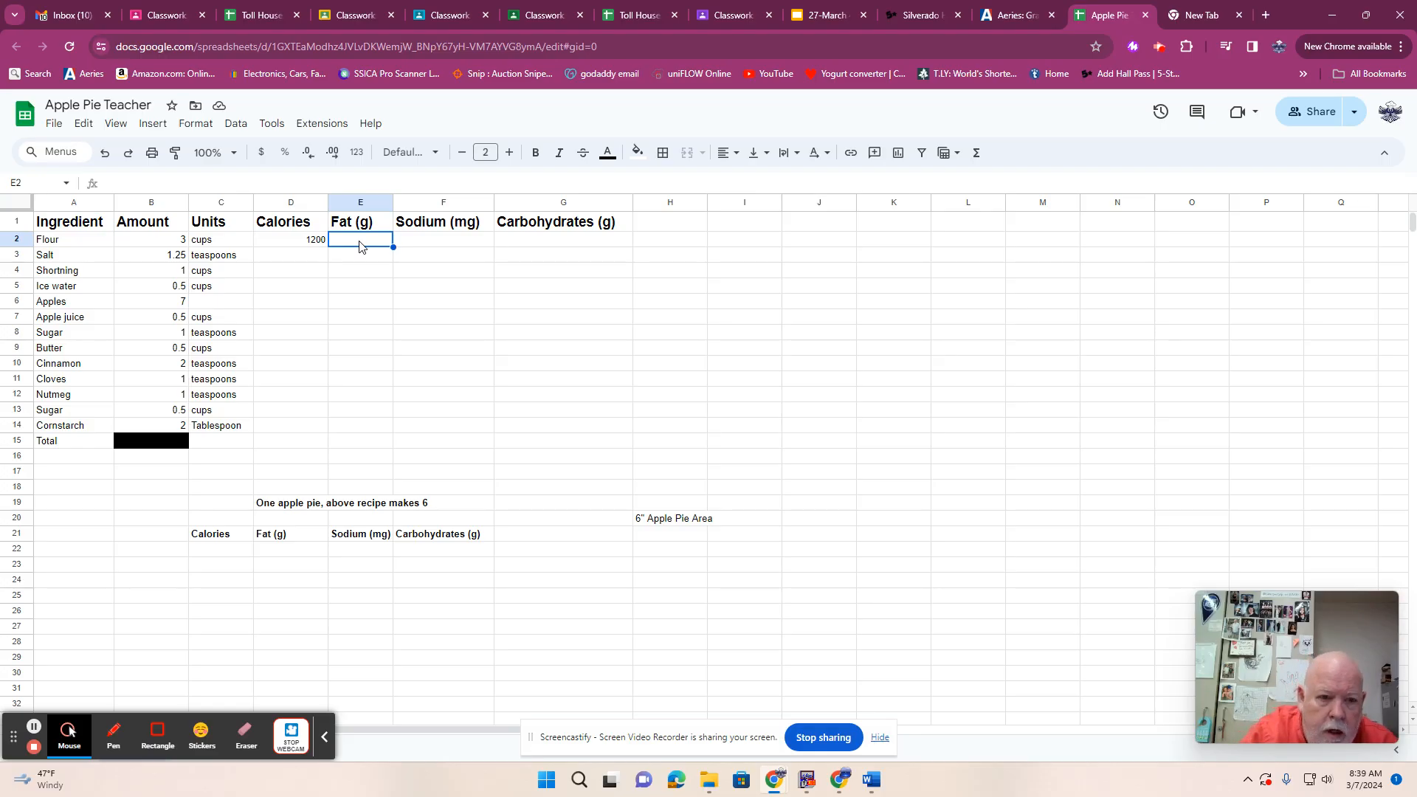
text(=)
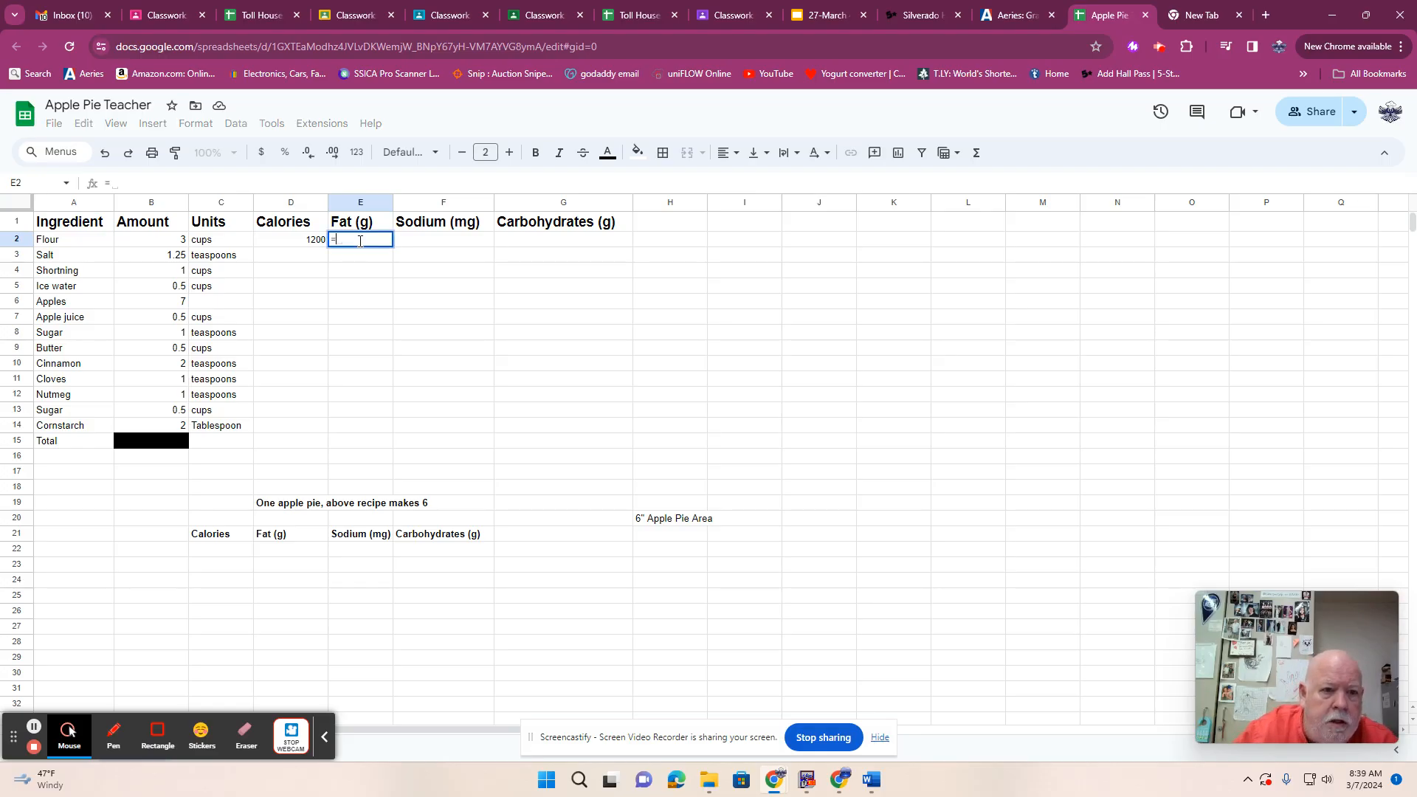
click(174, 244)
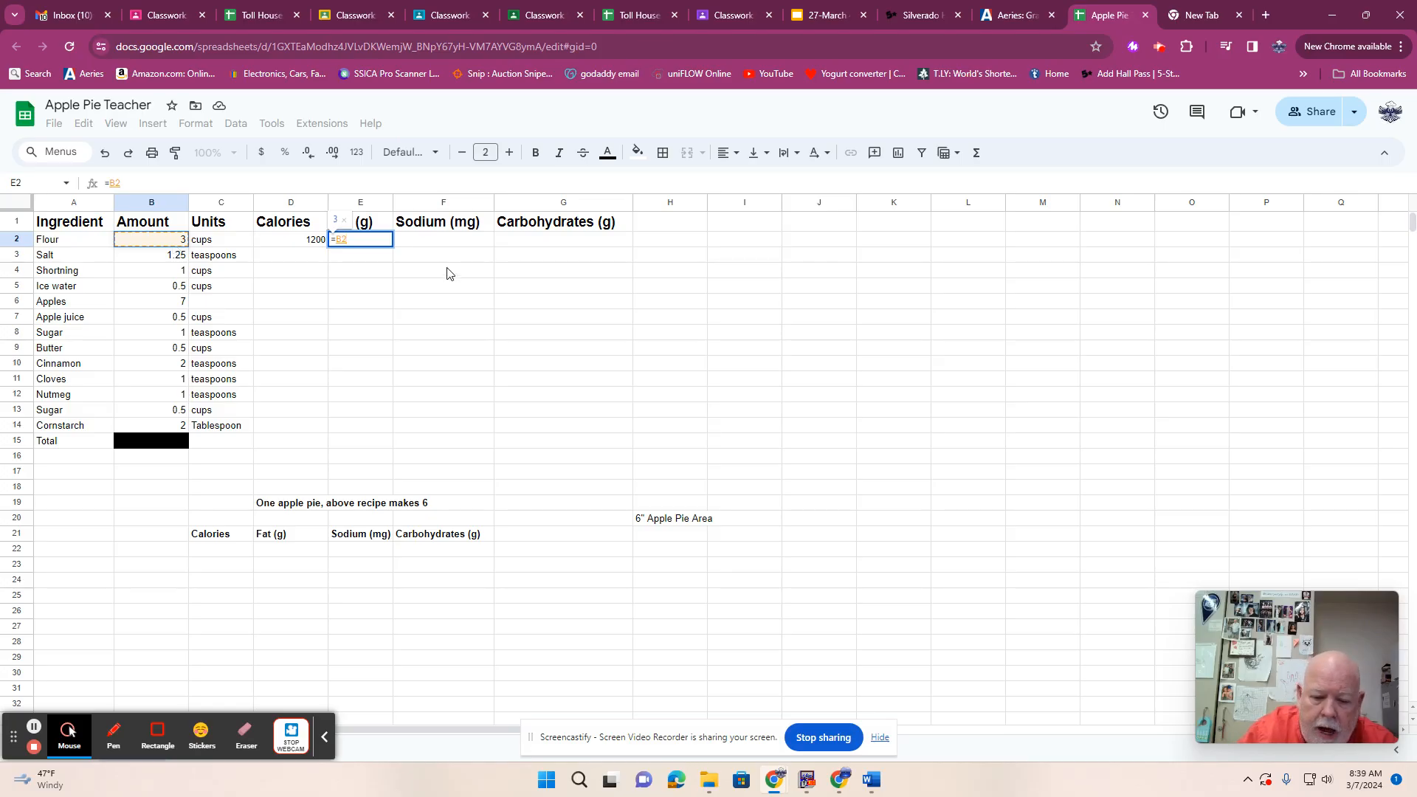
text(*)
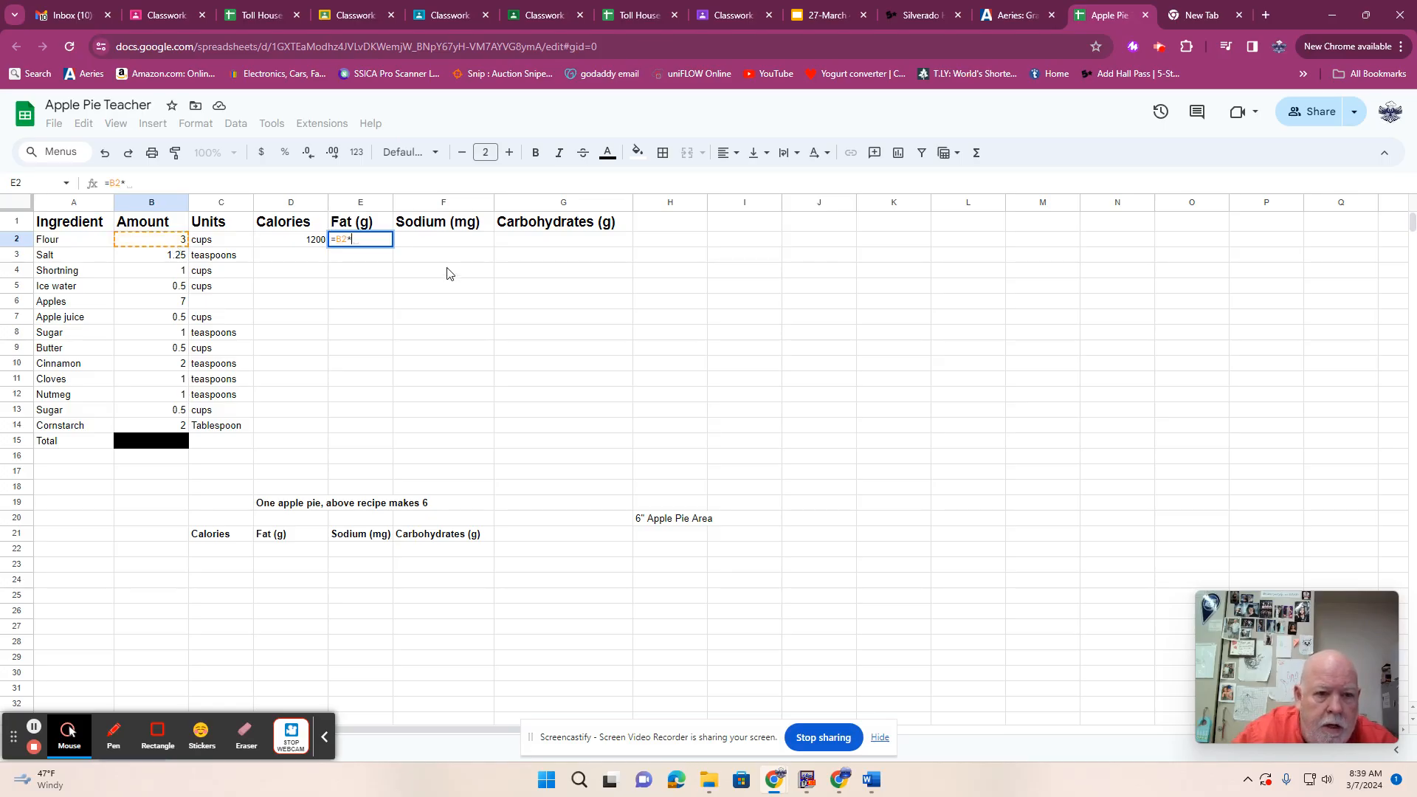
text(1)
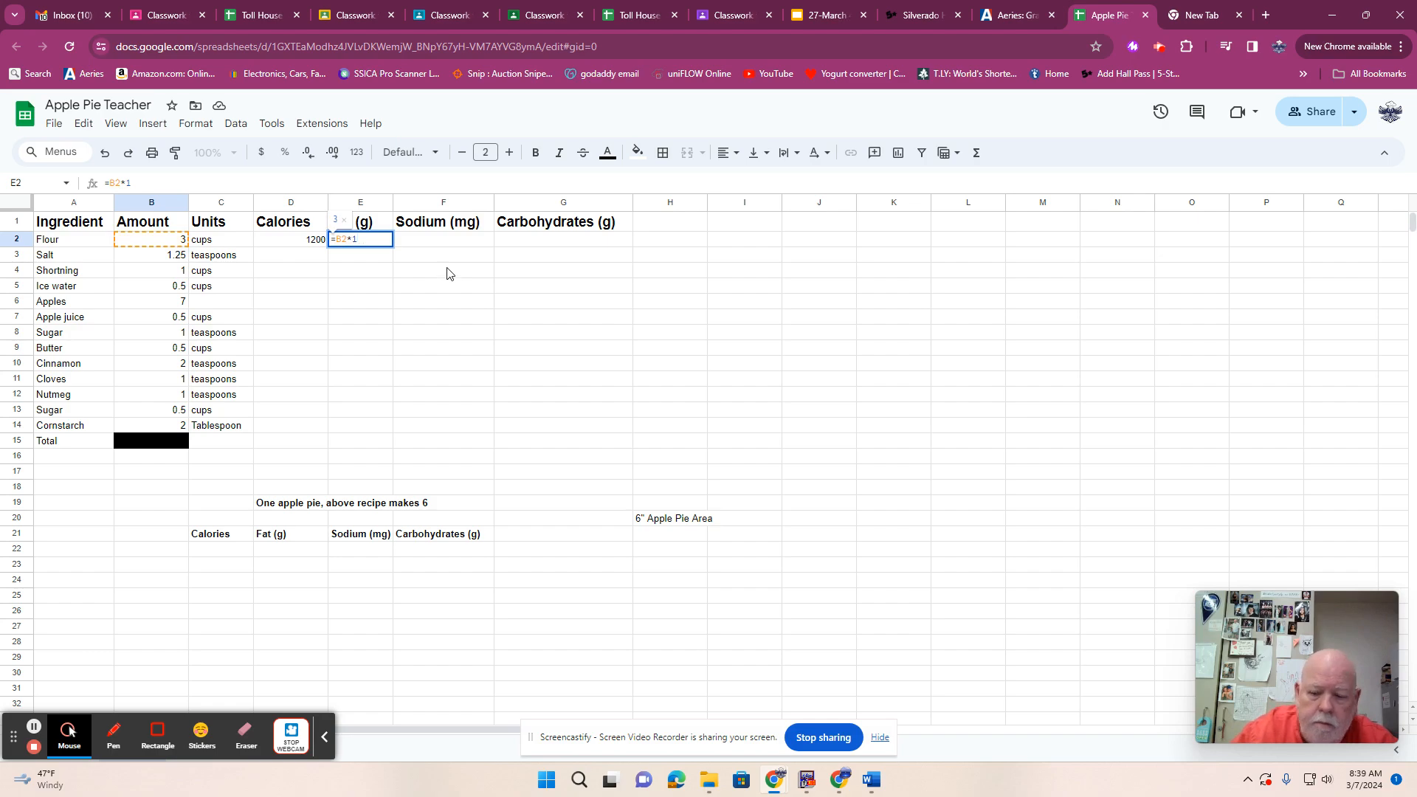
key(Return)
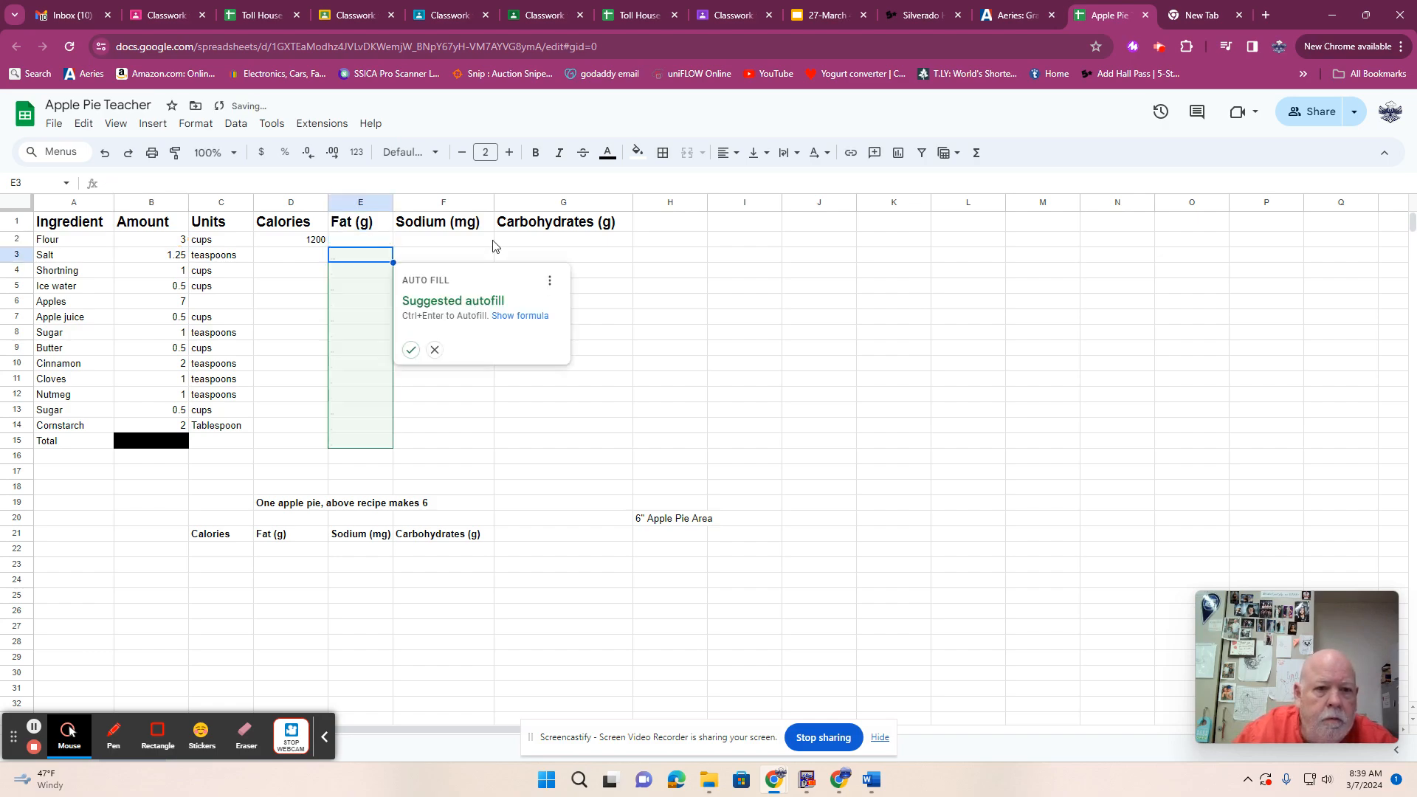
click(434, 349)
Increase the font size of the flour's fat cell, E2, to 11.
click(385, 243)
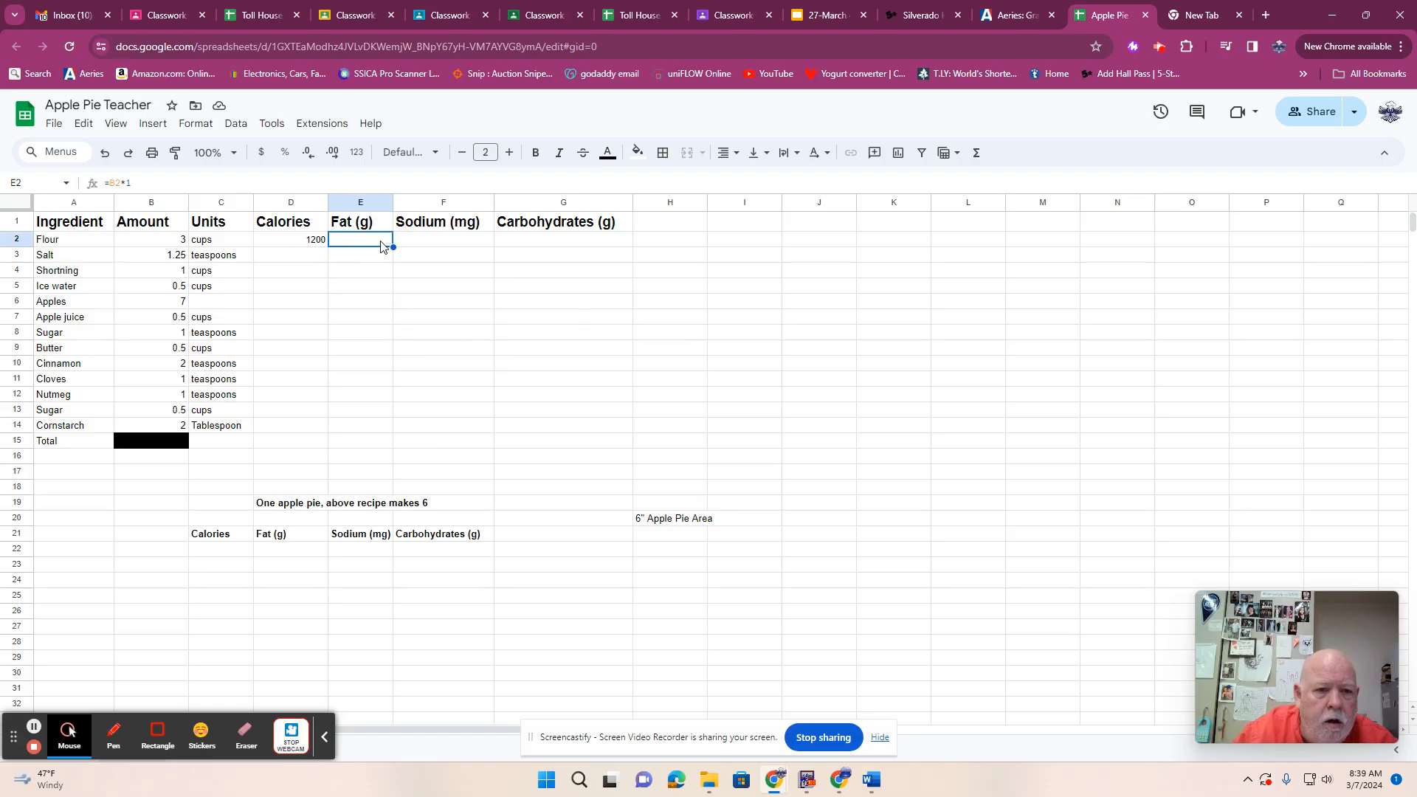
click(509, 152)
click(510, 152)
click(509, 152)
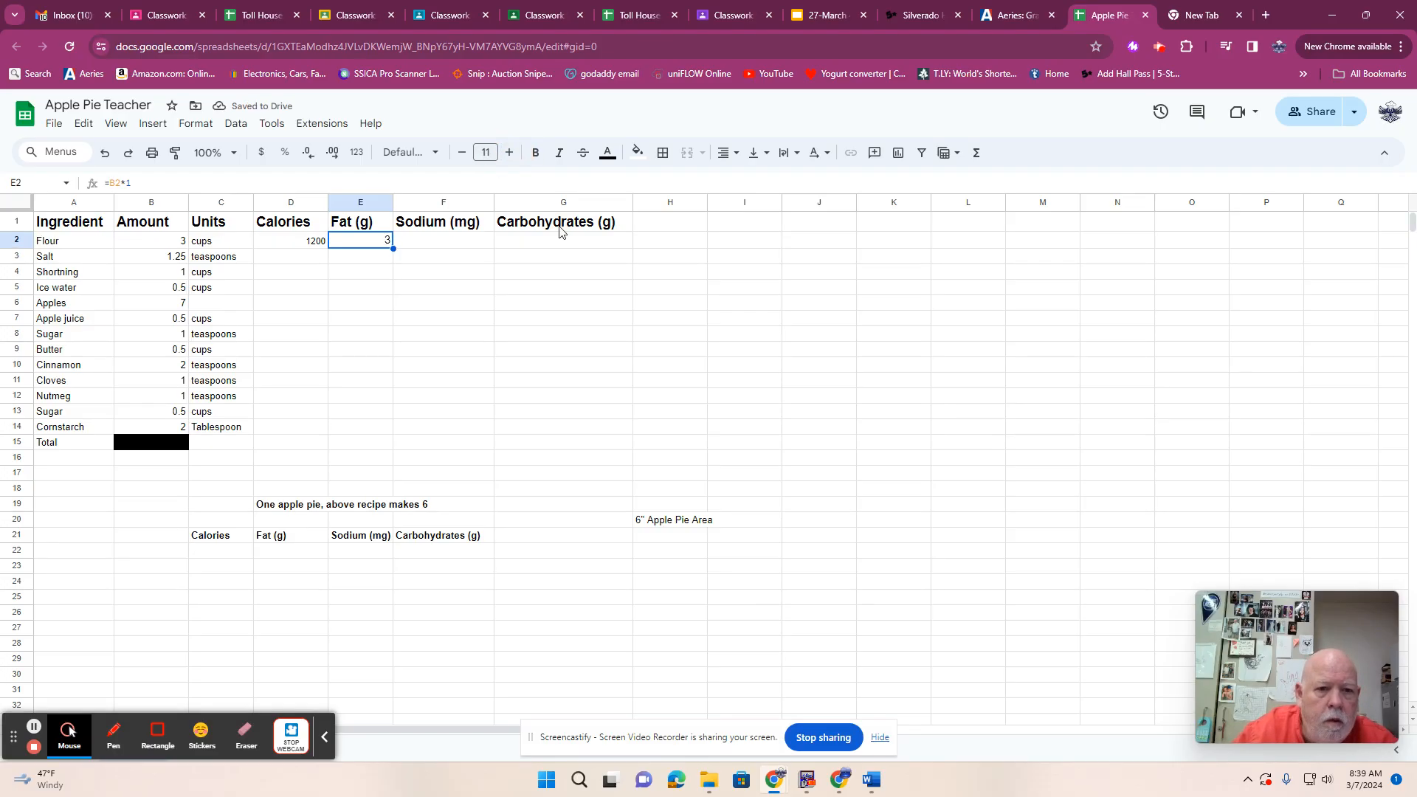
click(445, 242)
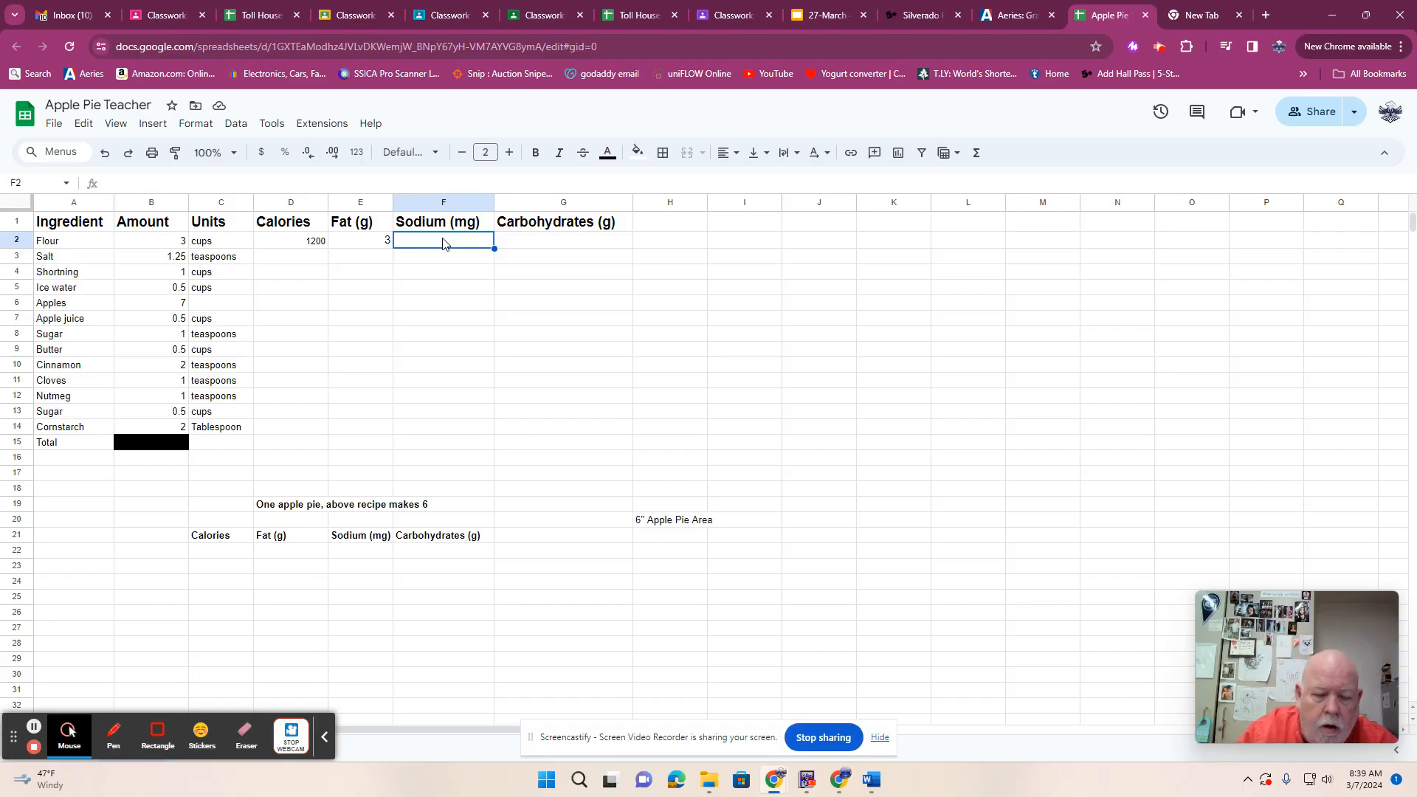
click(182, 246)
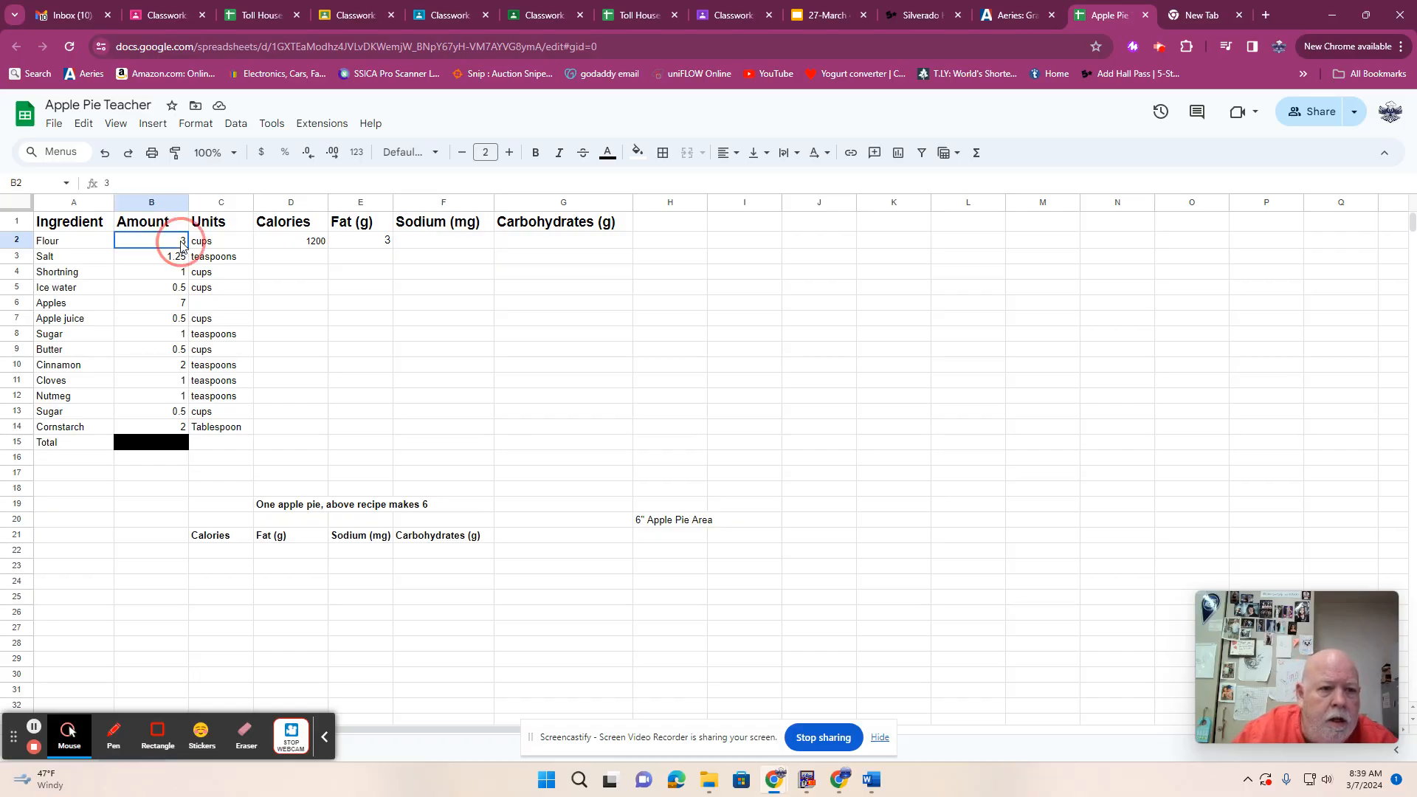
key(BackSpace)
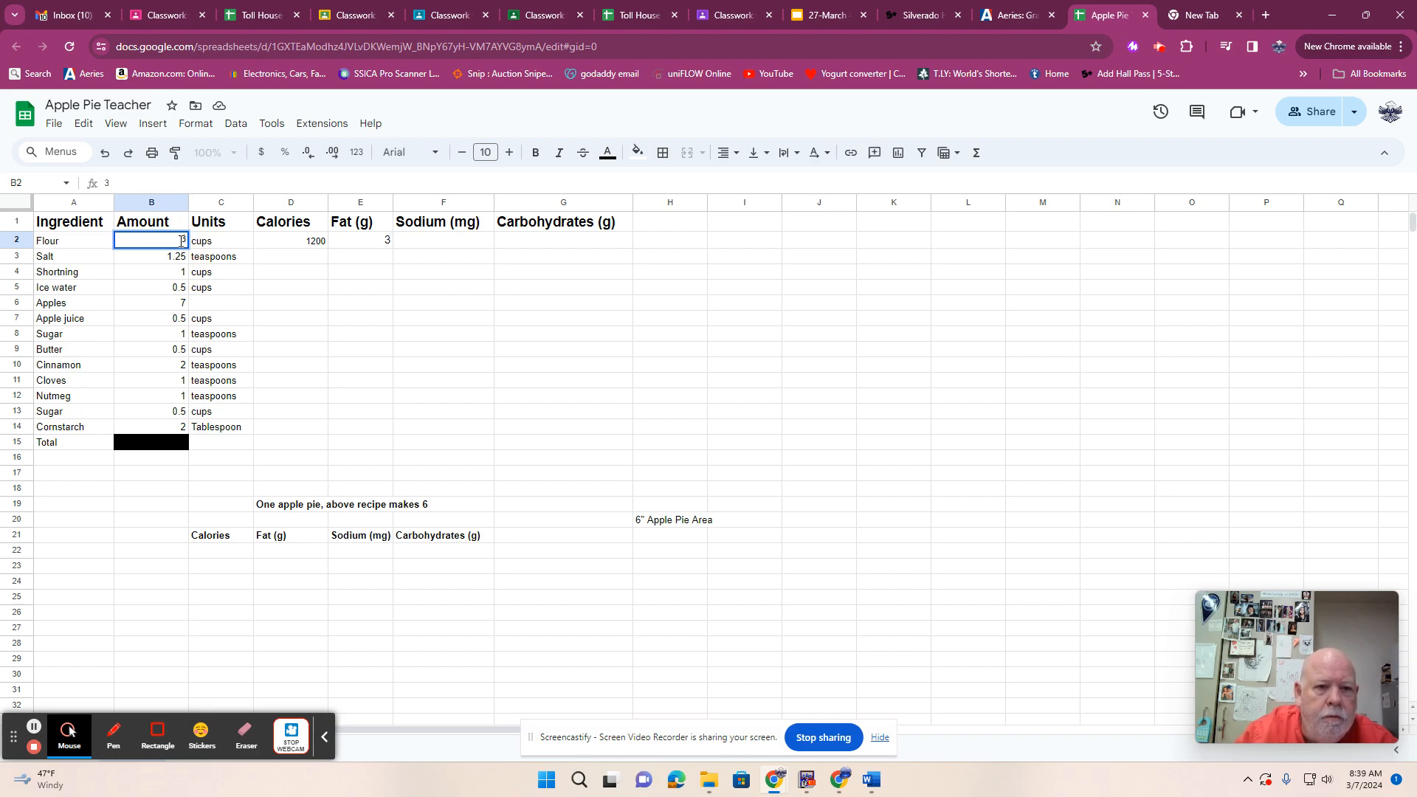
Enter a formula in F2 for the flour's sodium that multiplies its amount by 0 (=B2*0).
click(452, 243)
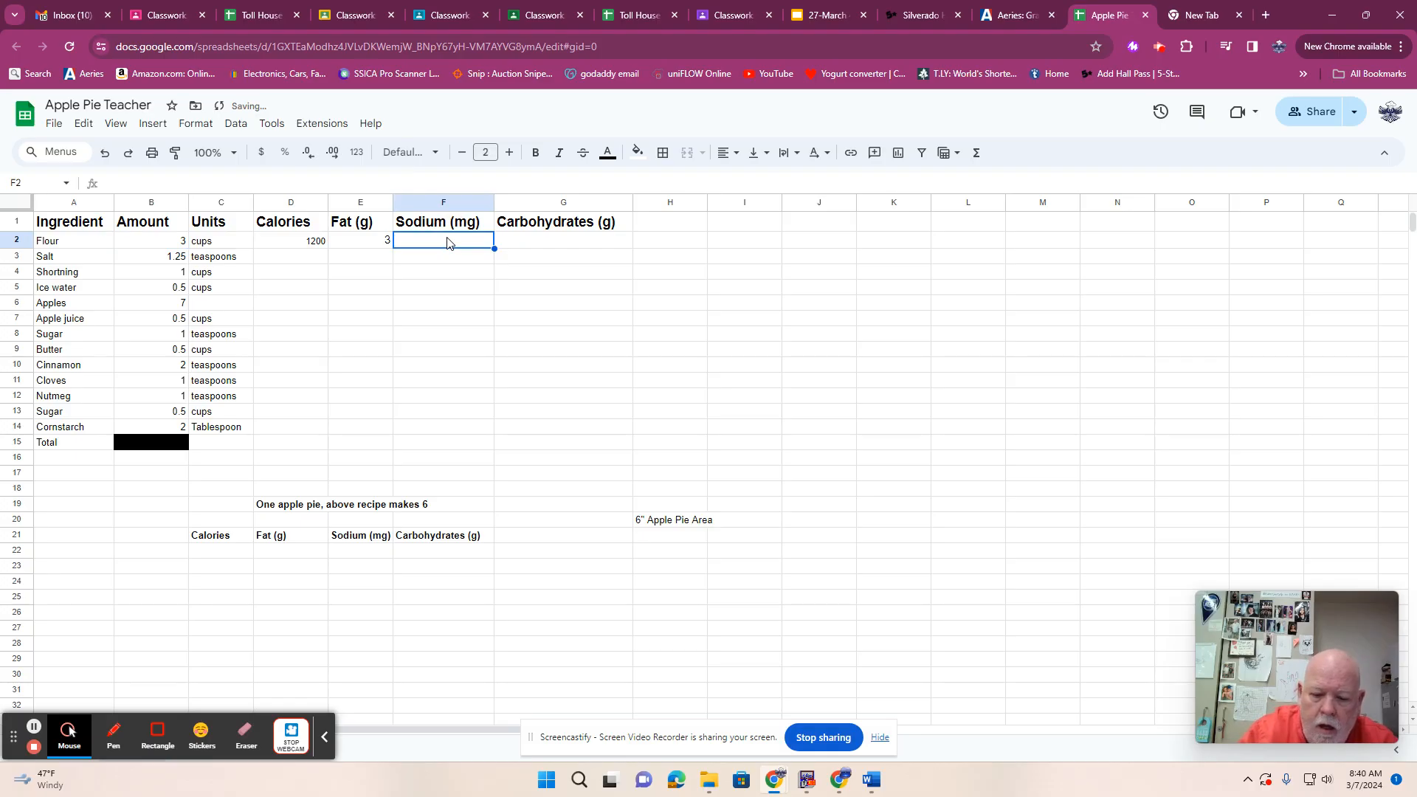
text(=)
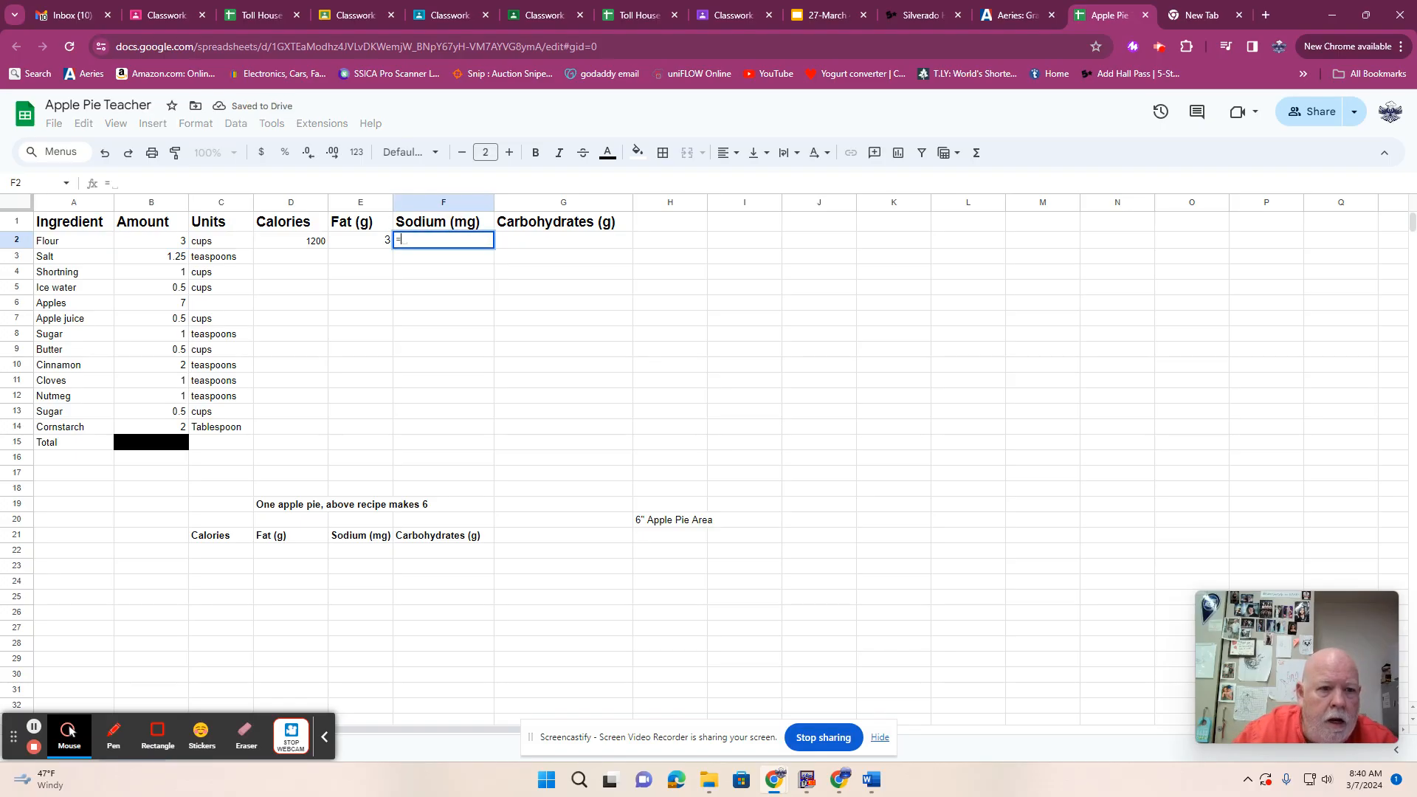
click(172, 244)
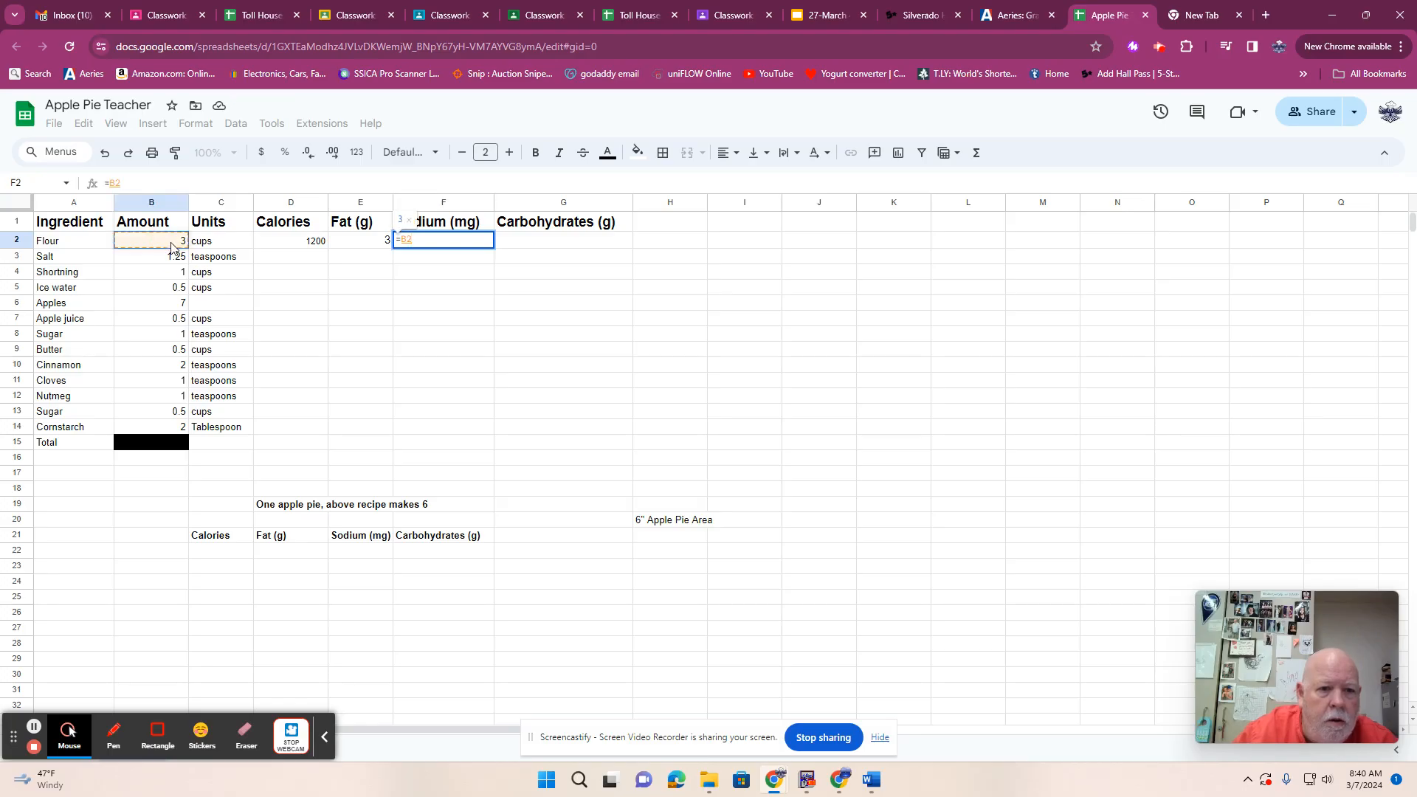
text(*)
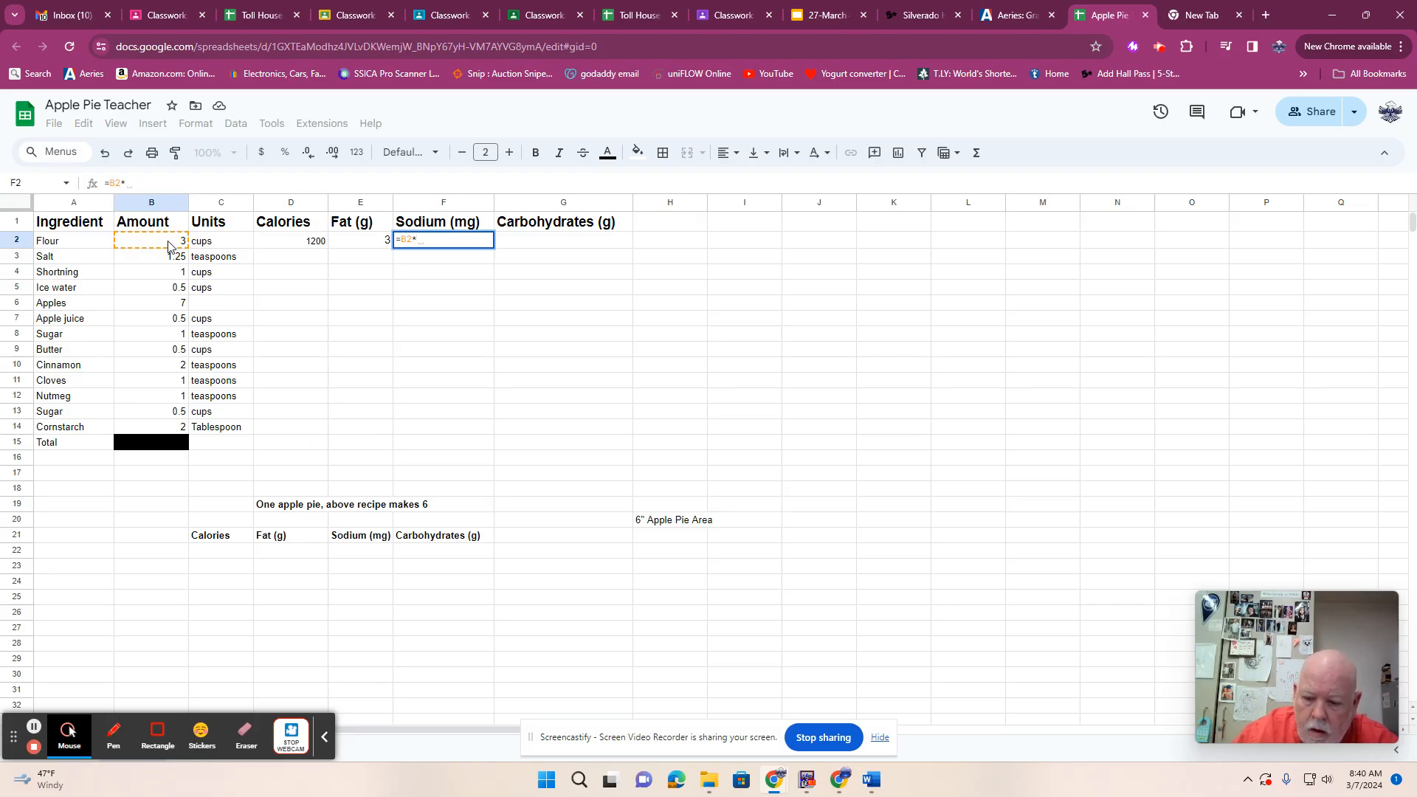
text(0)
key(Return)
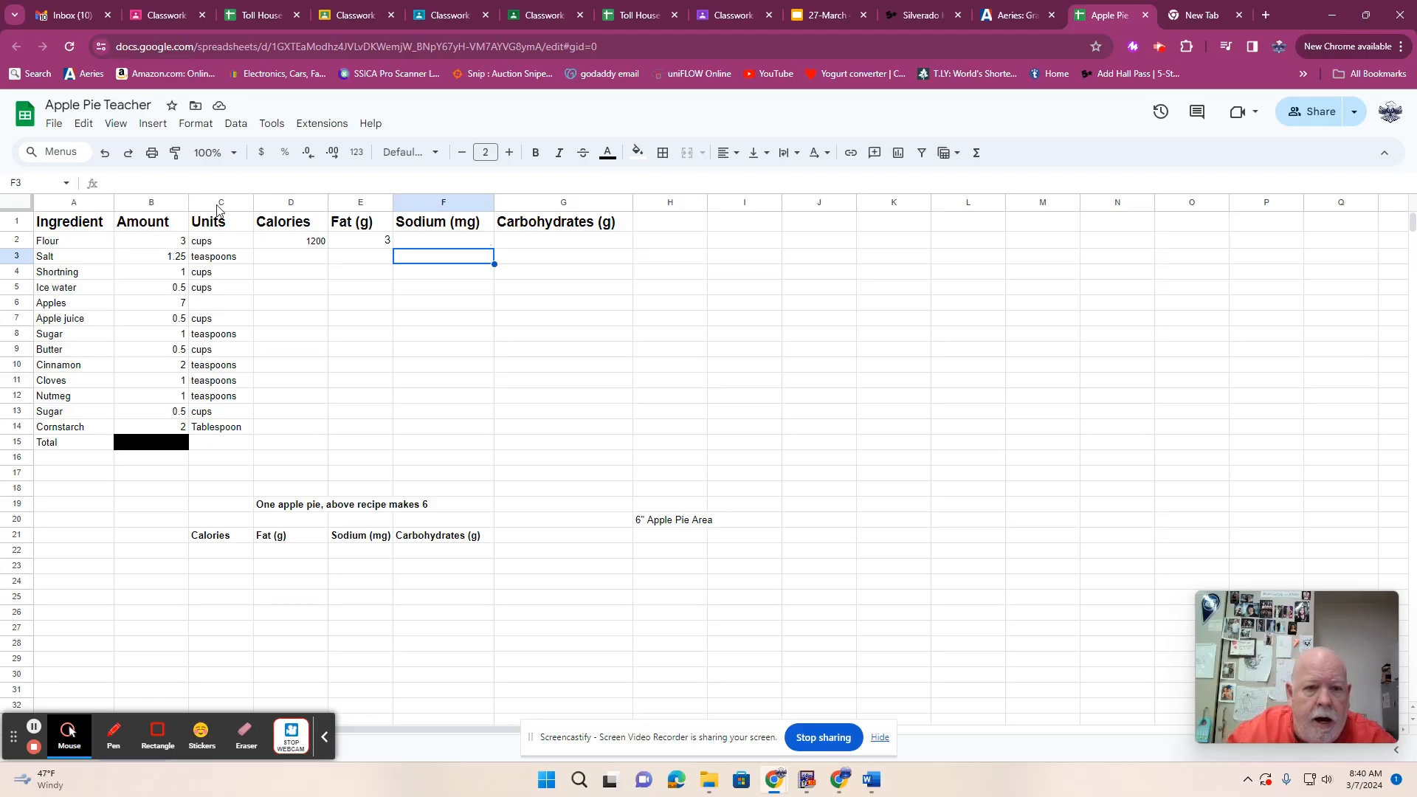
Enter the formula =B2*87 in G2 for the flour's carbohydrates and reject the suggested autofill.
click(568, 247)
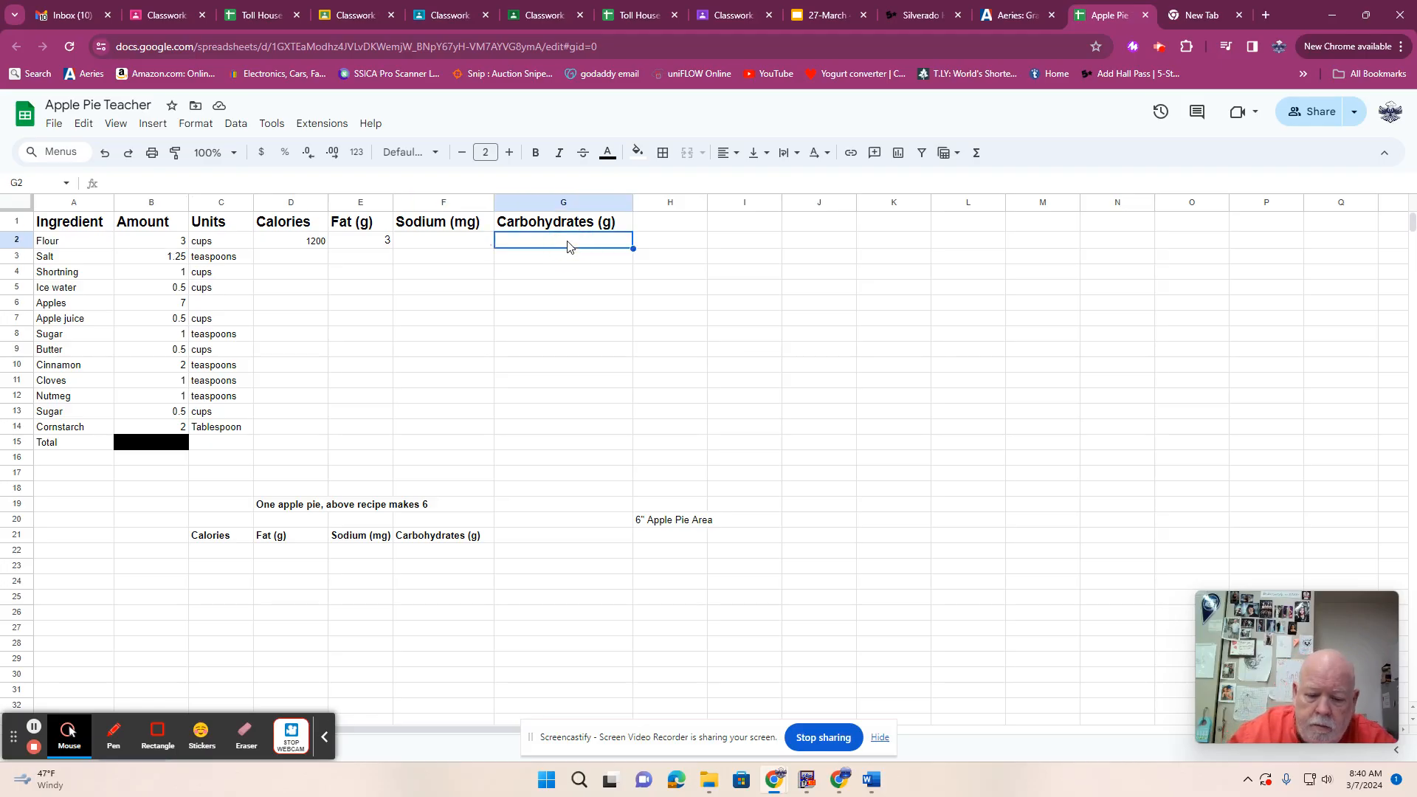
text(=)
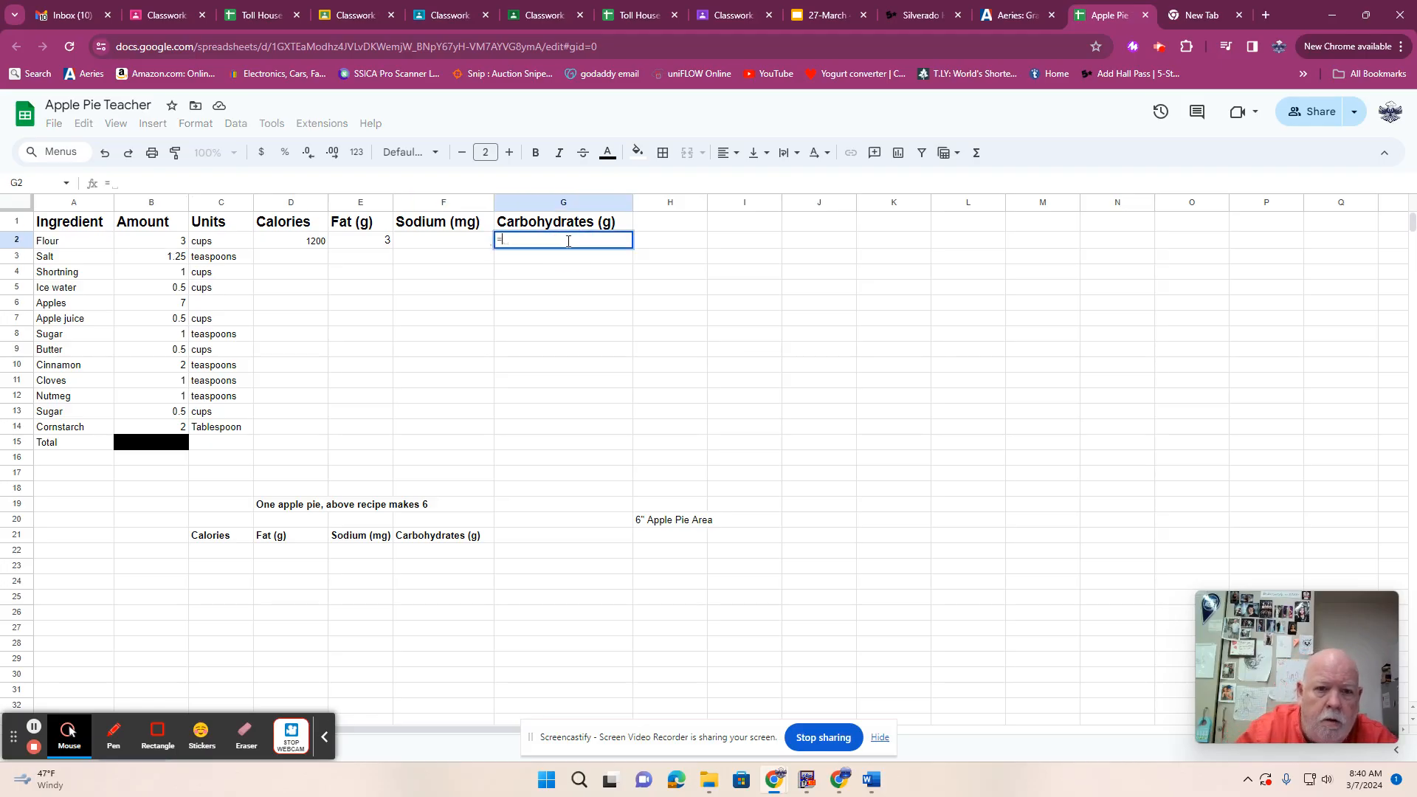
drag(167, 230, 171, 242)
click(172, 245)
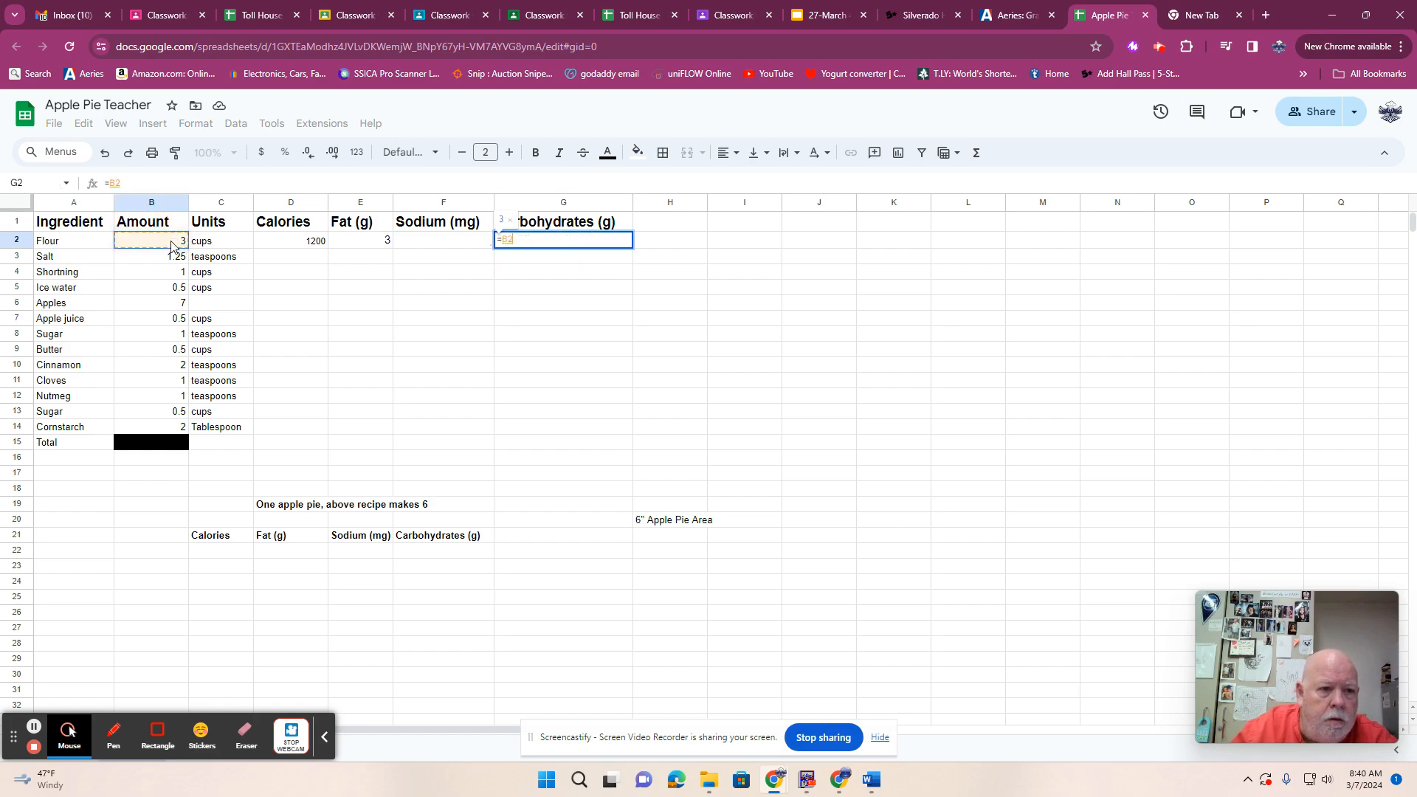
text(*)
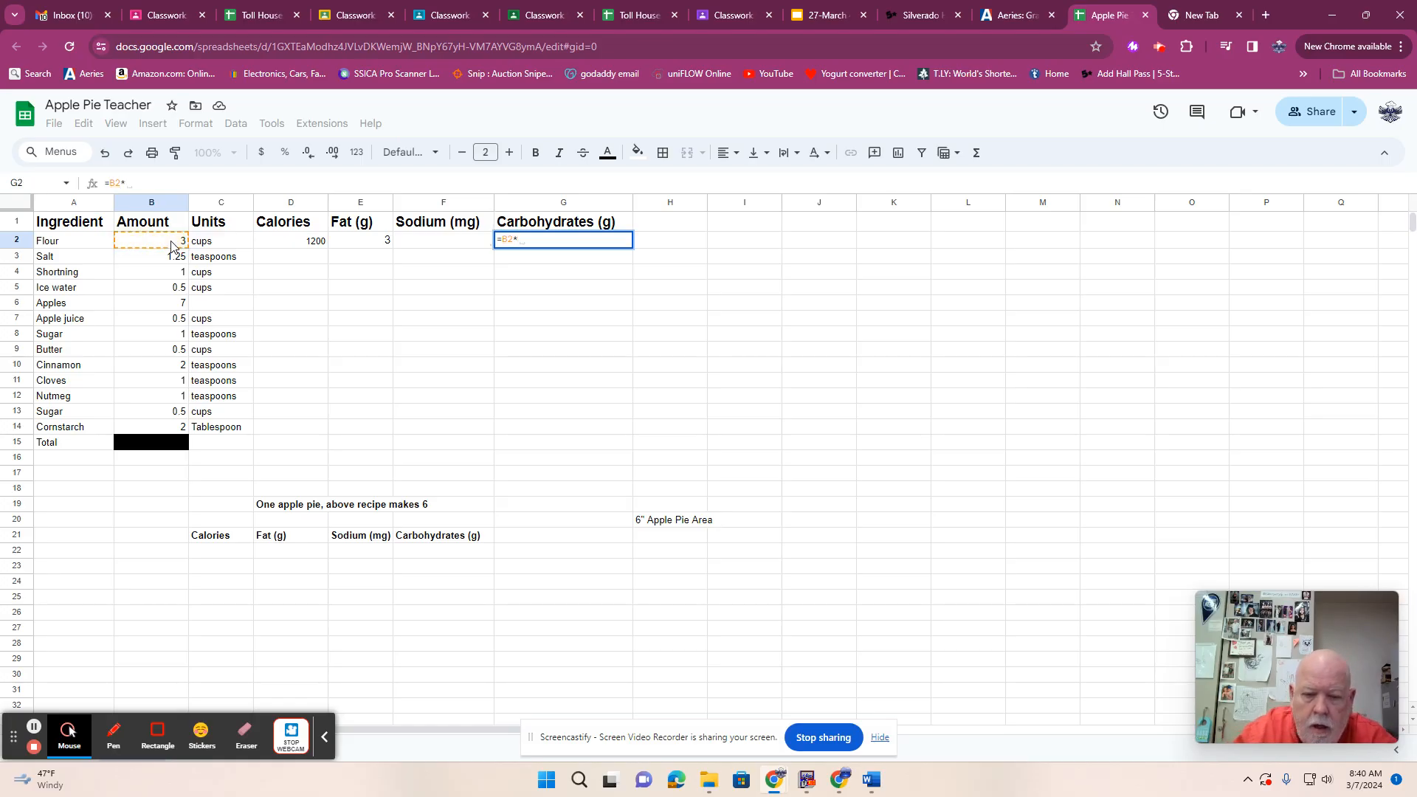
text(87)
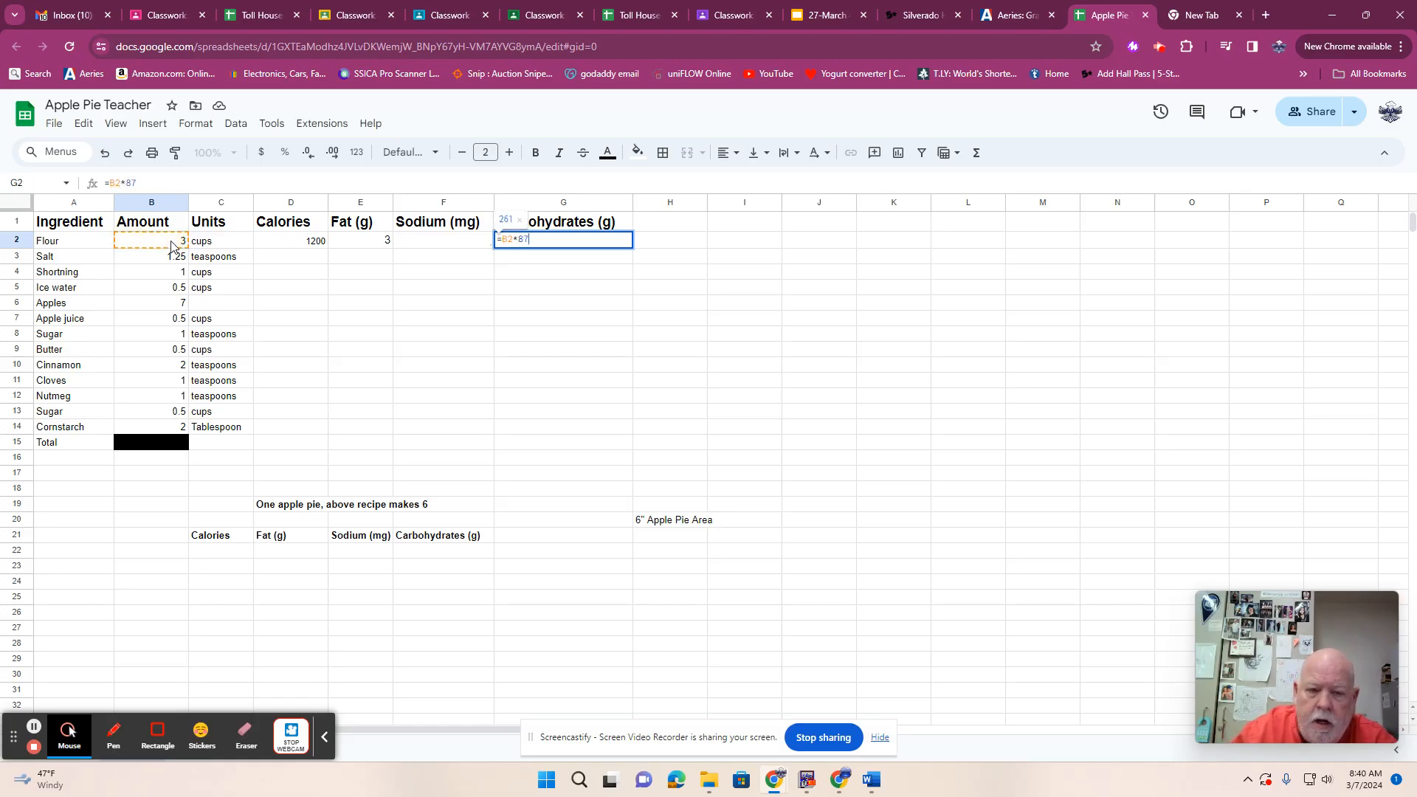
key(Return)
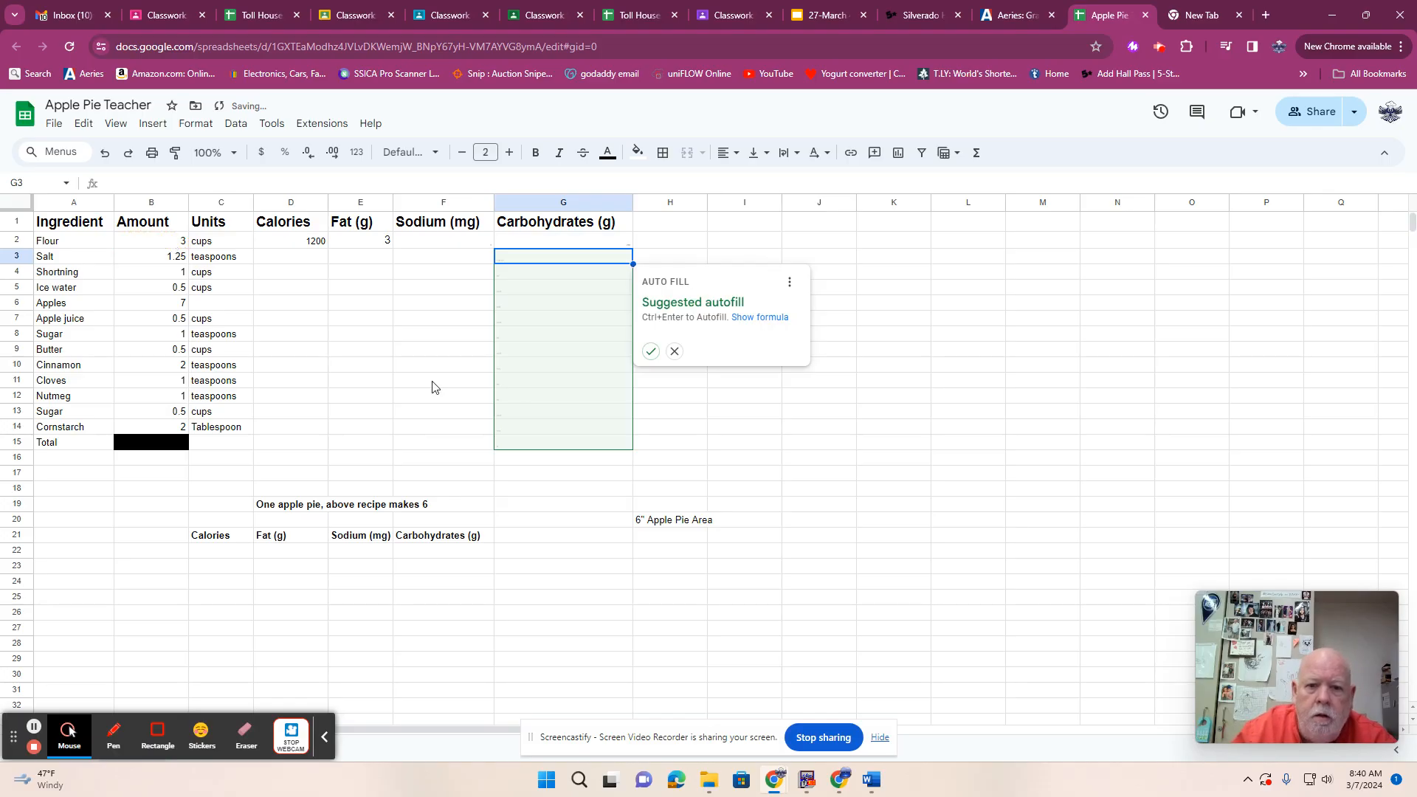
click(674, 351)
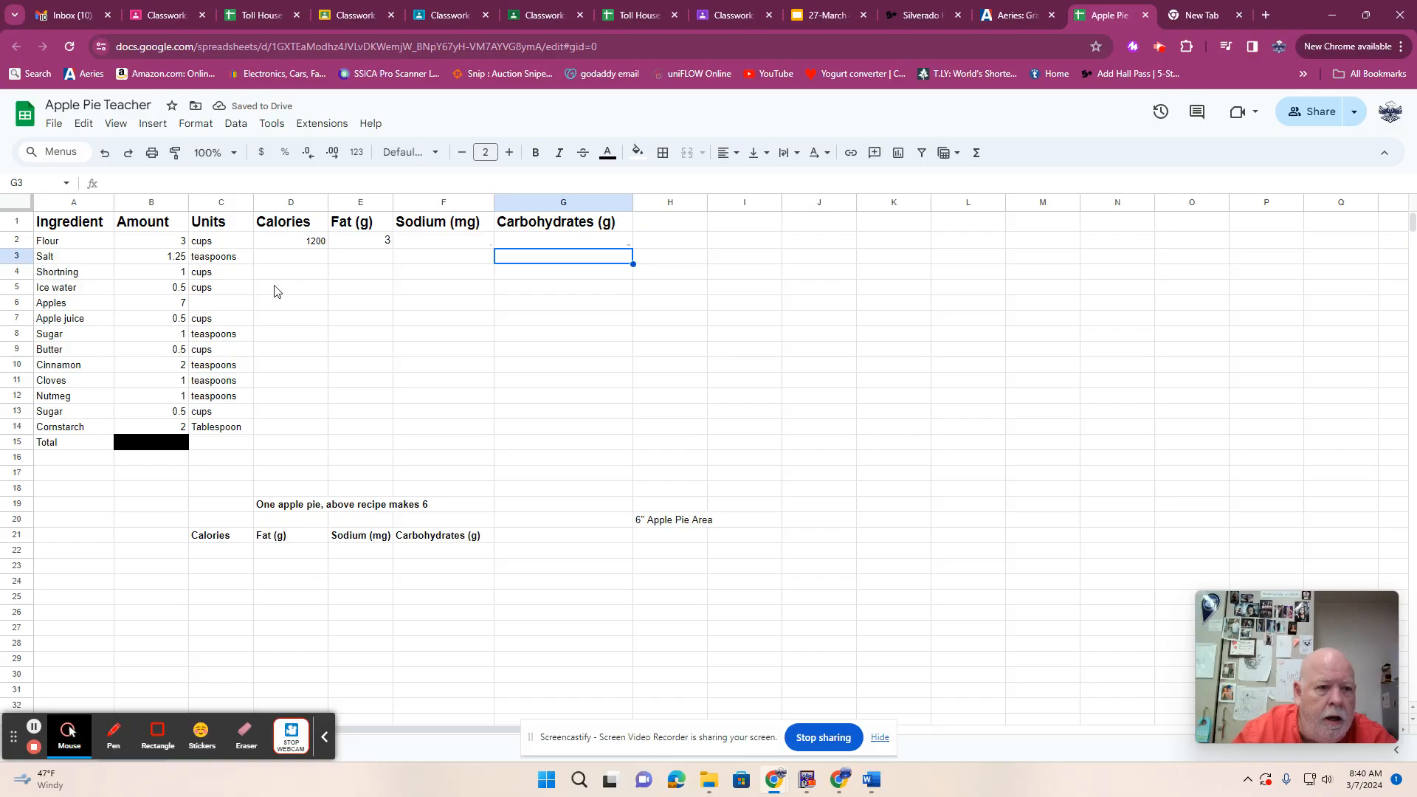
Enter 0 as the salt's calories in D3.
click(299, 264)
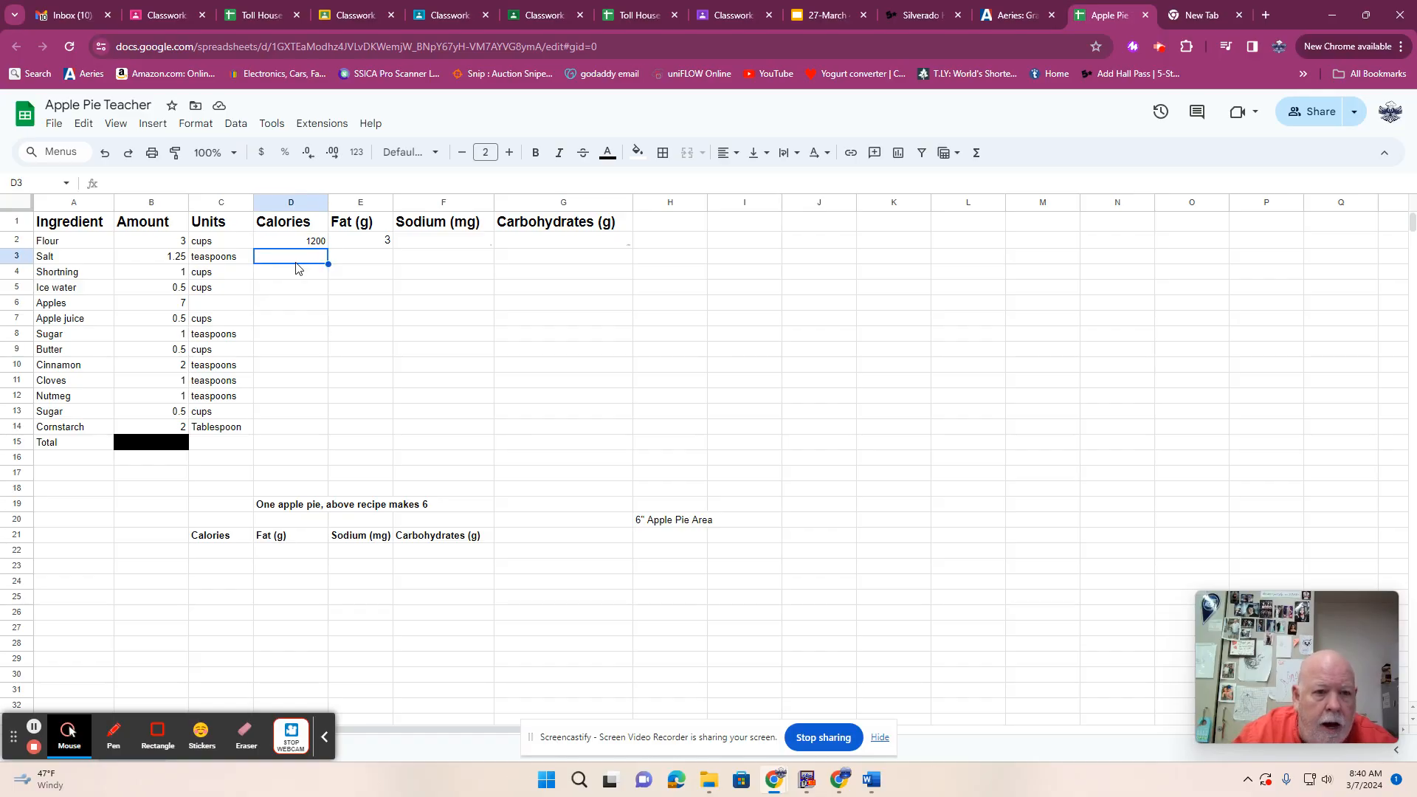
text(0)
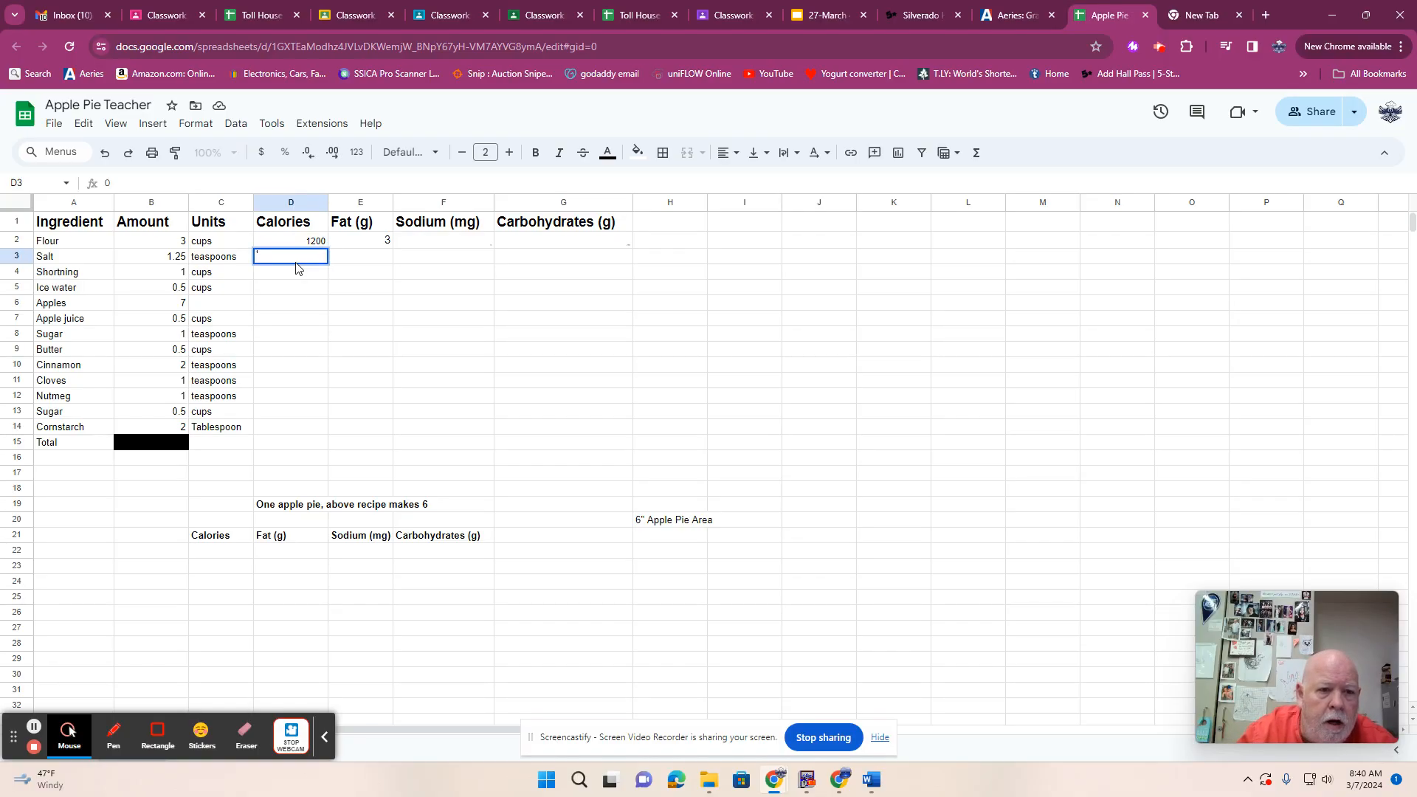
key(Tab)
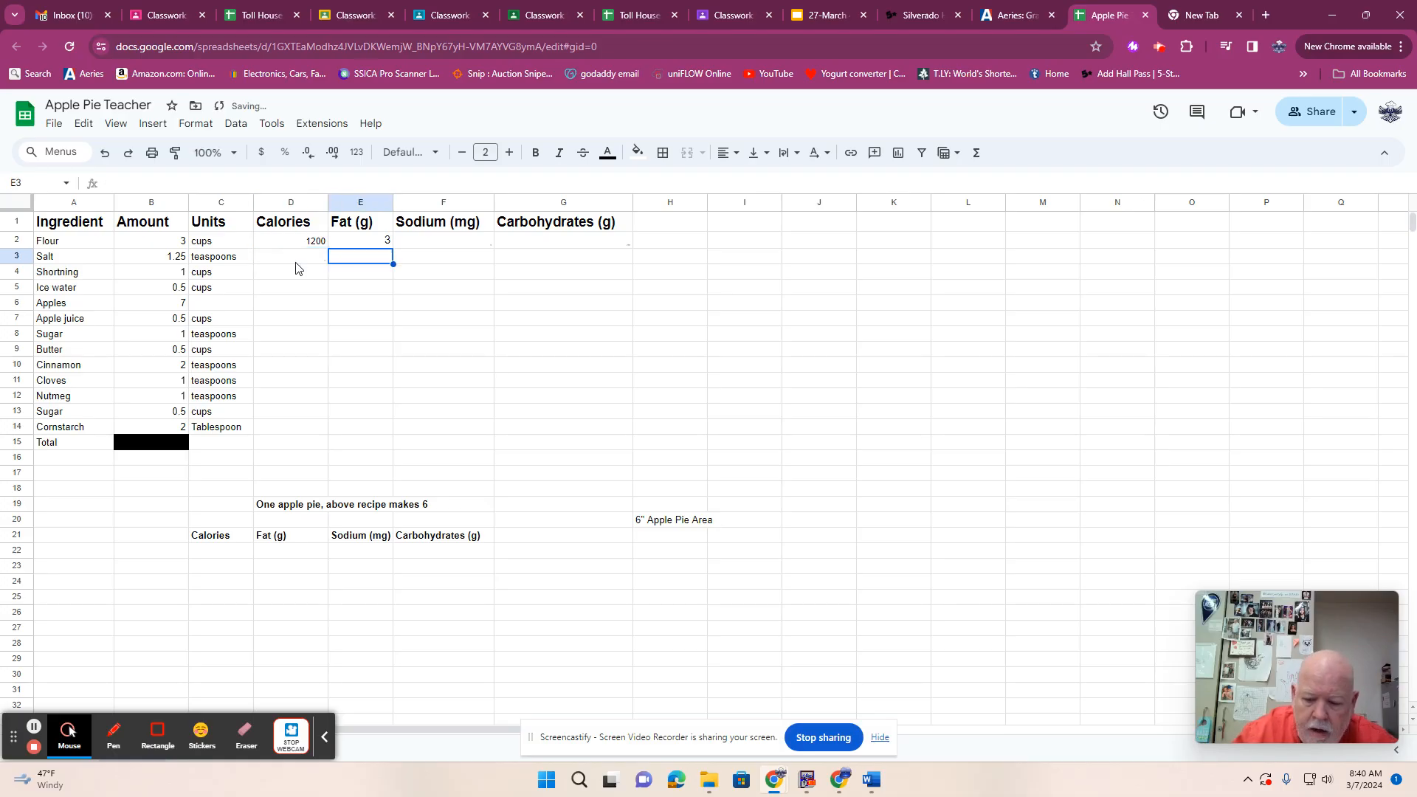
Enter 0 as the salt's fat in E3.
text(0)
key(Tab)
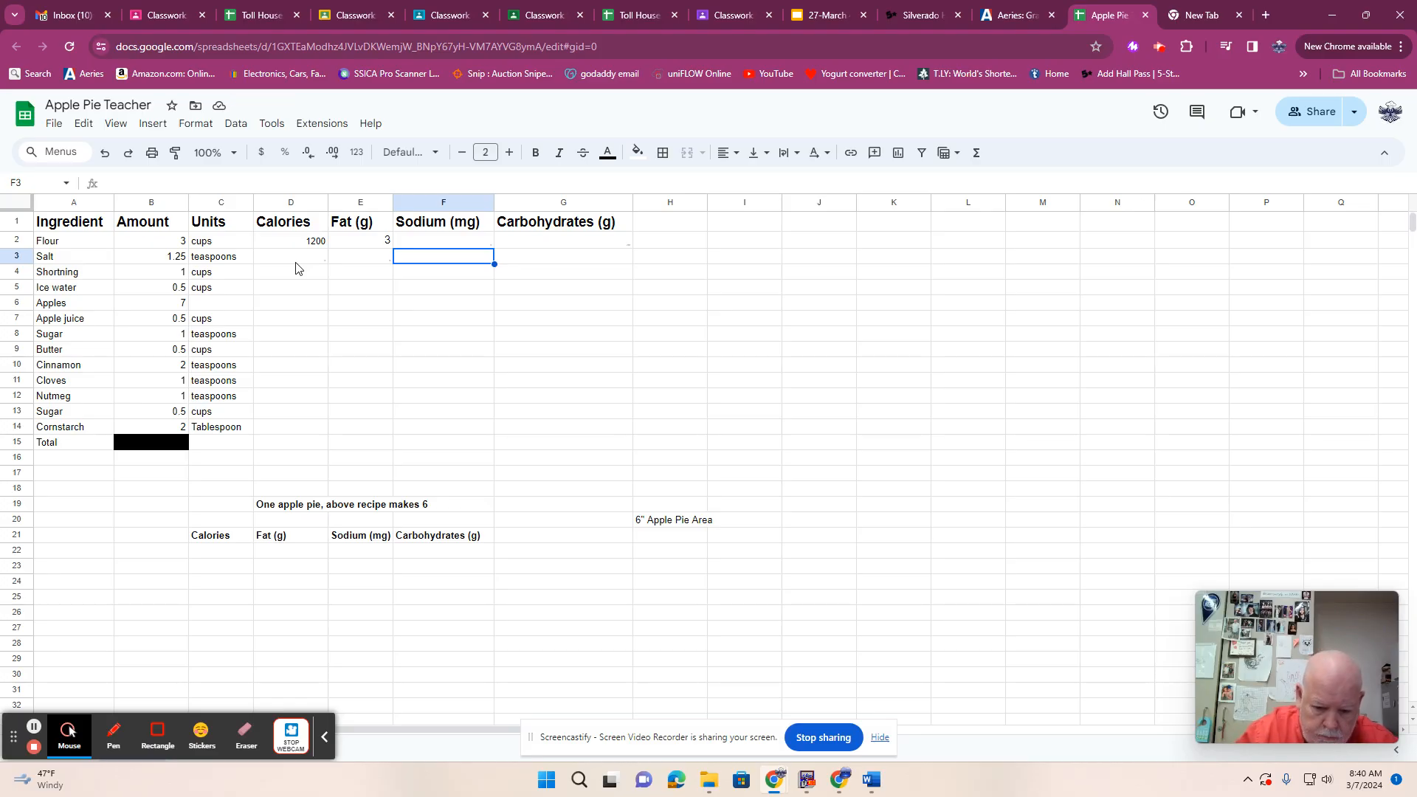
Enter the formula =B3*2131 in F3 for the salt's sodium and fill in its carbohydrates in G3.
text(=)
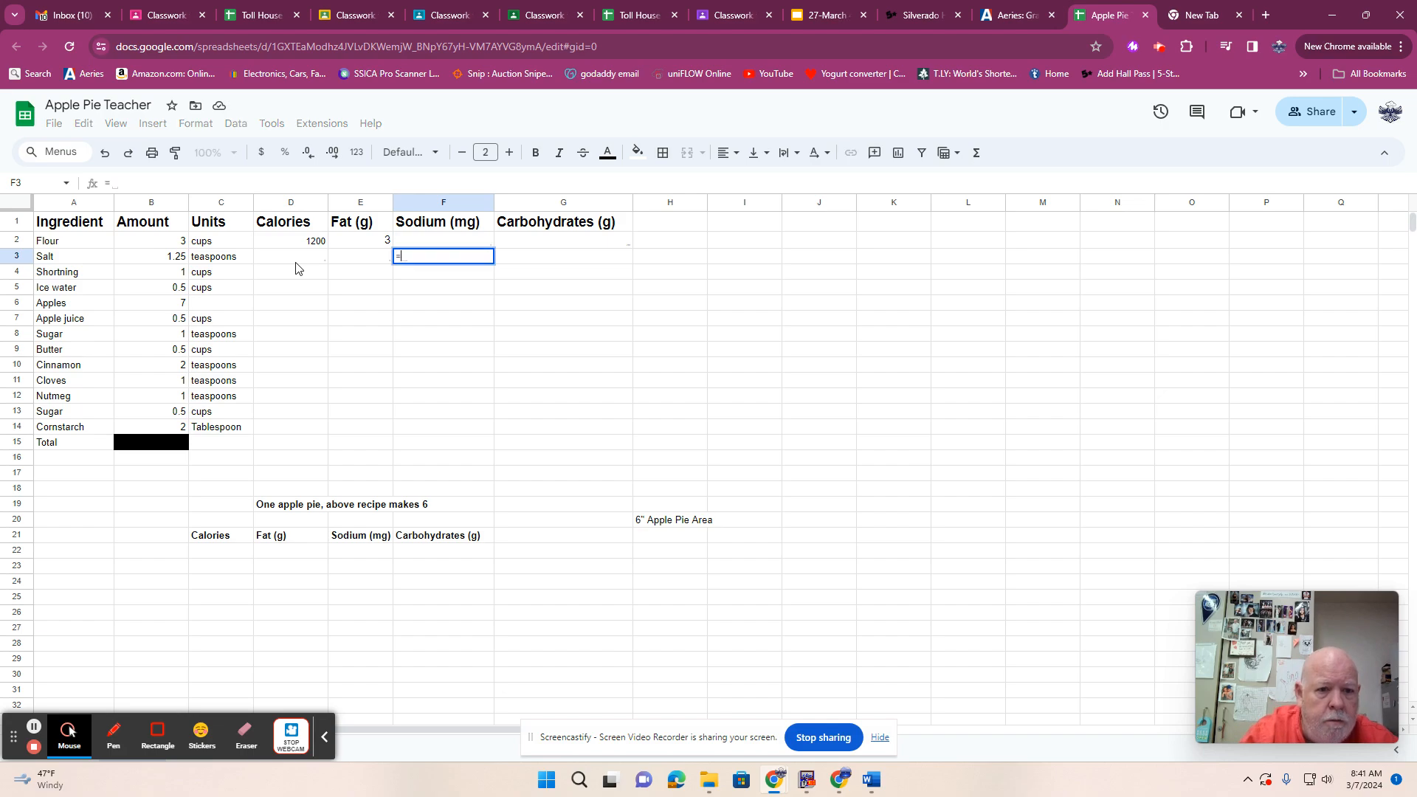
click(169, 262)
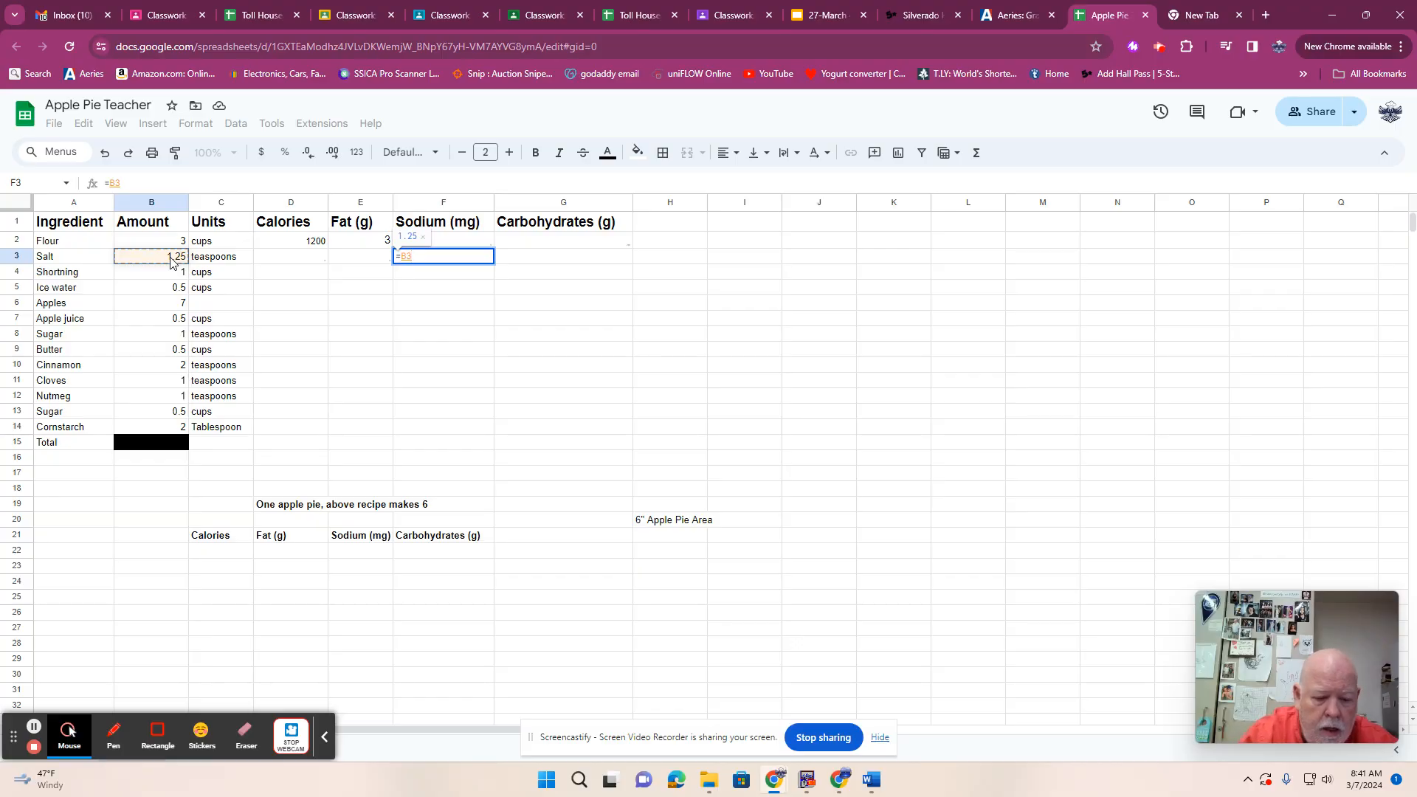
text(*)
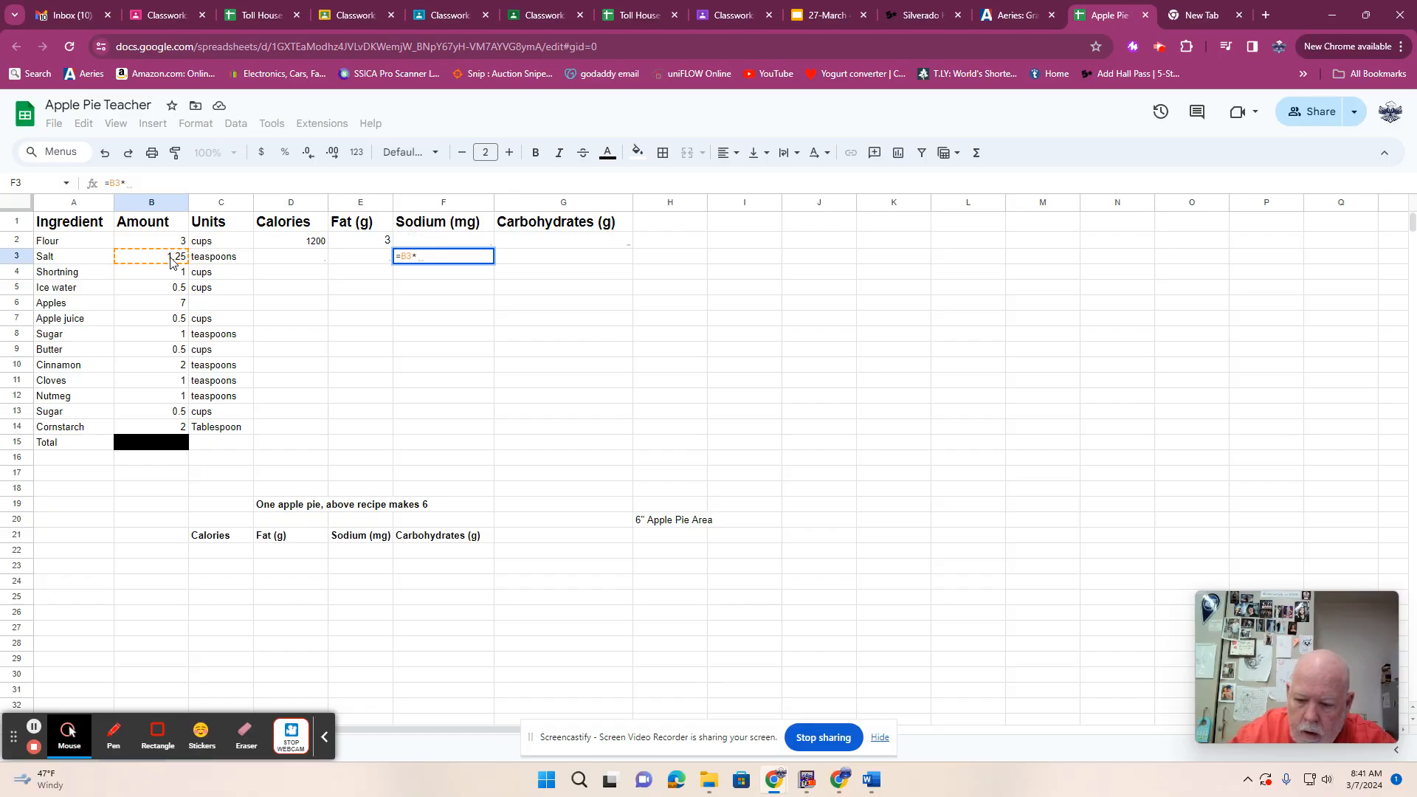
text(2131)
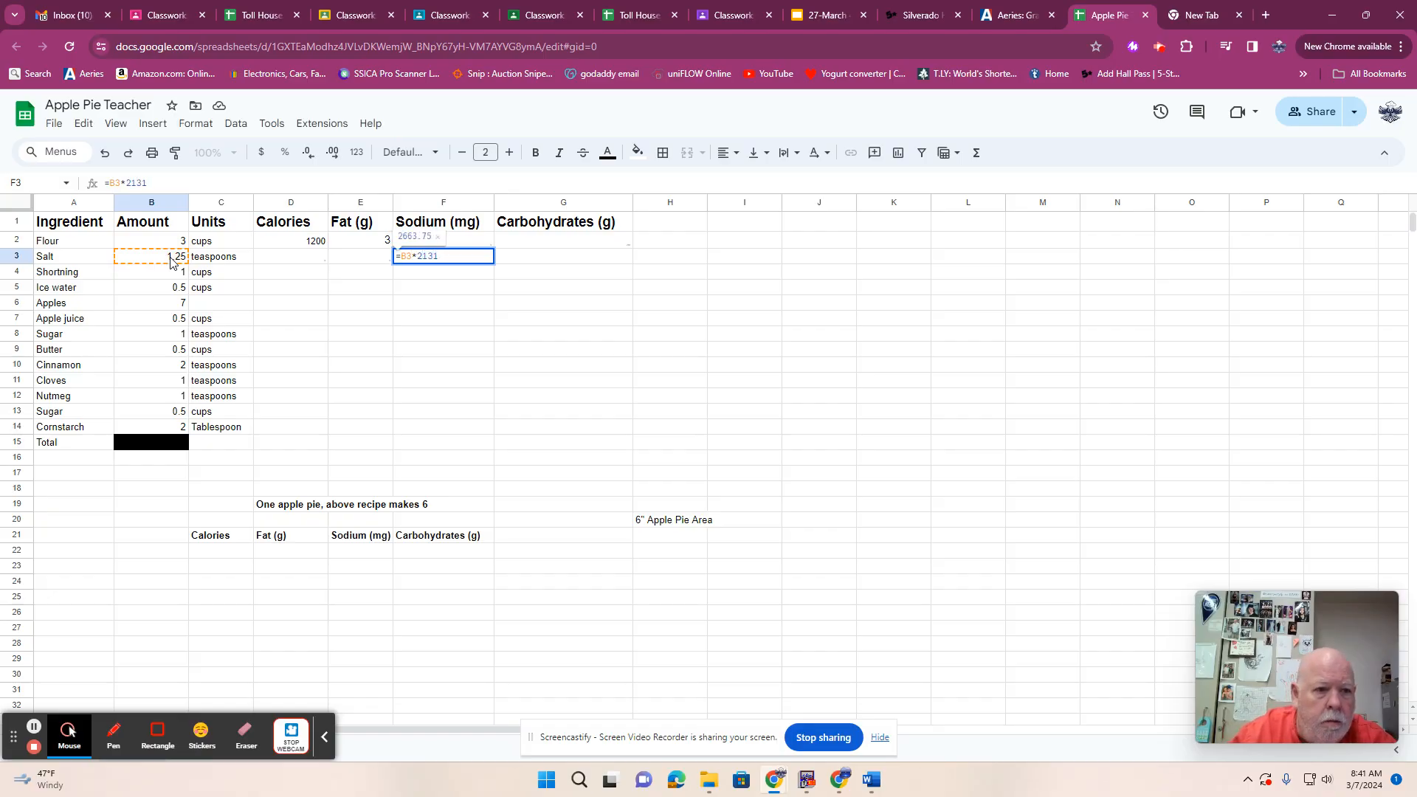
key(Return)
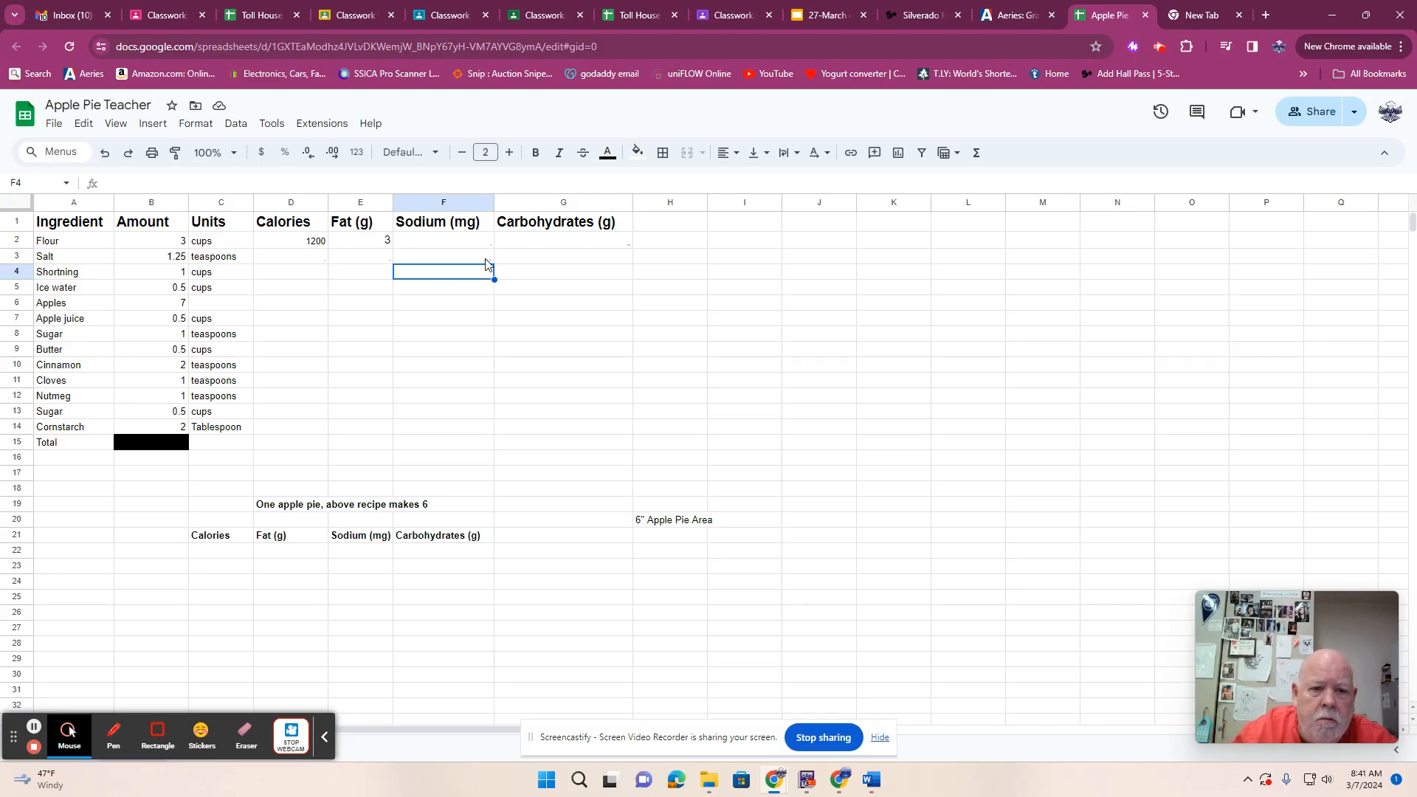
click(527, 262)
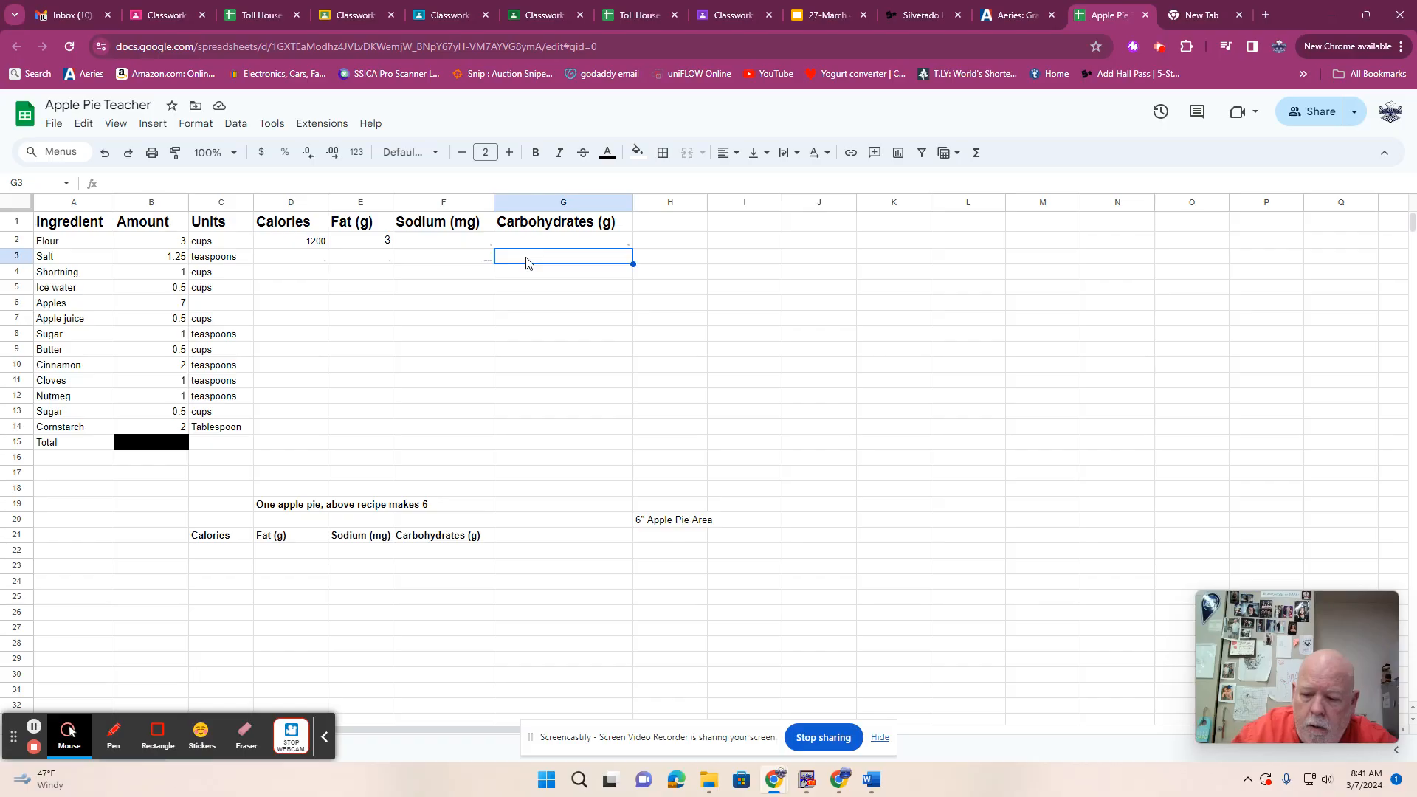
key(Return)
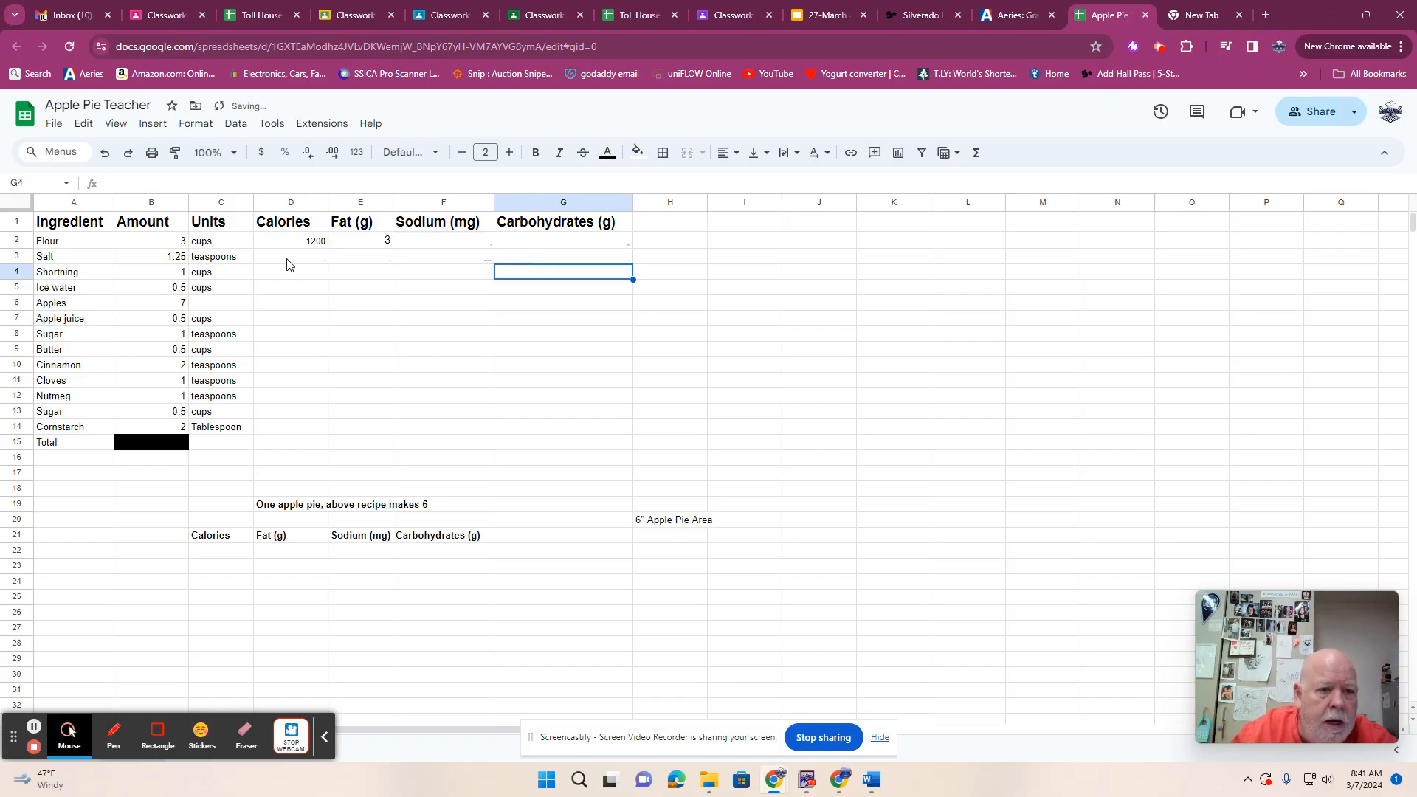
Enter the formula =B4*113*16 in D4 for the shortening's calories.
click(296, 278)
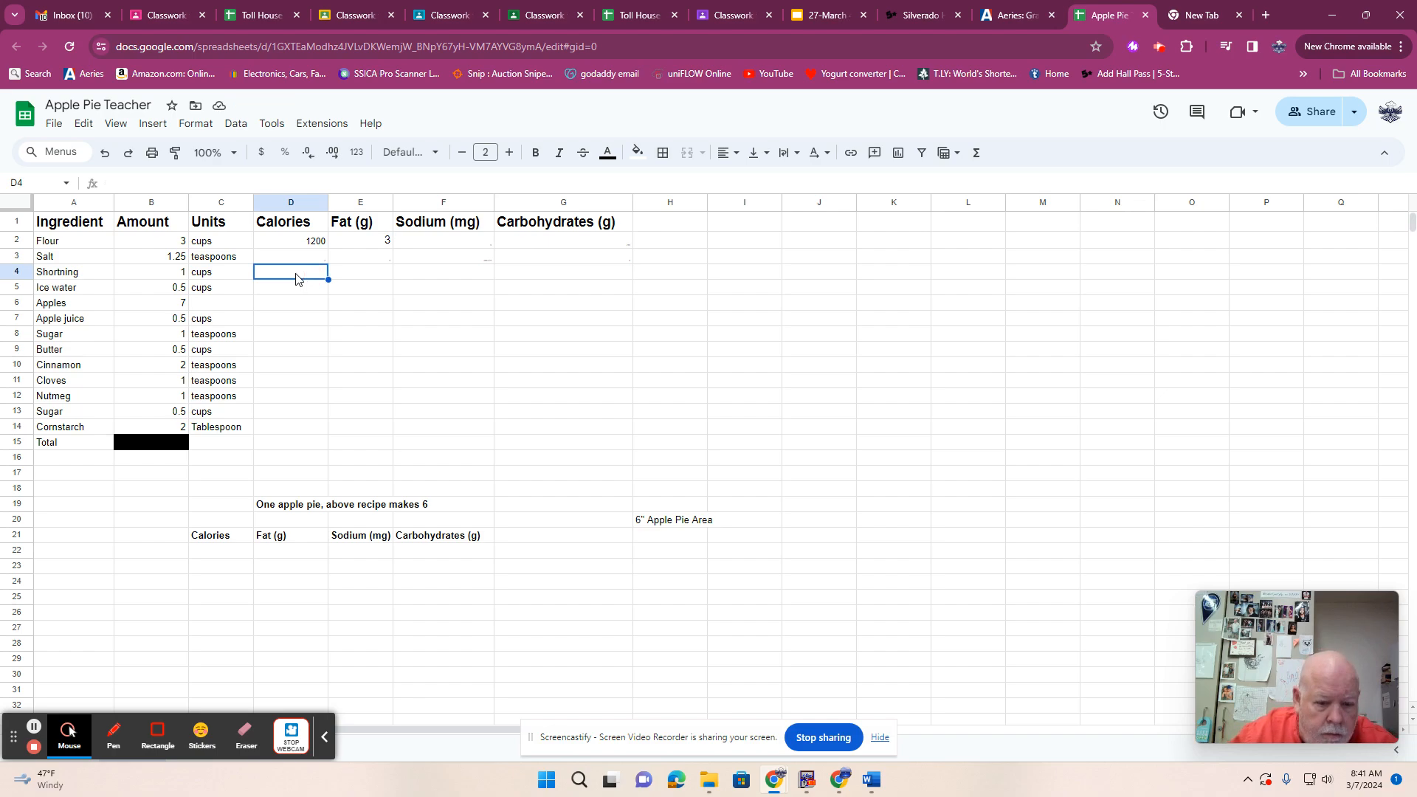
text(=)
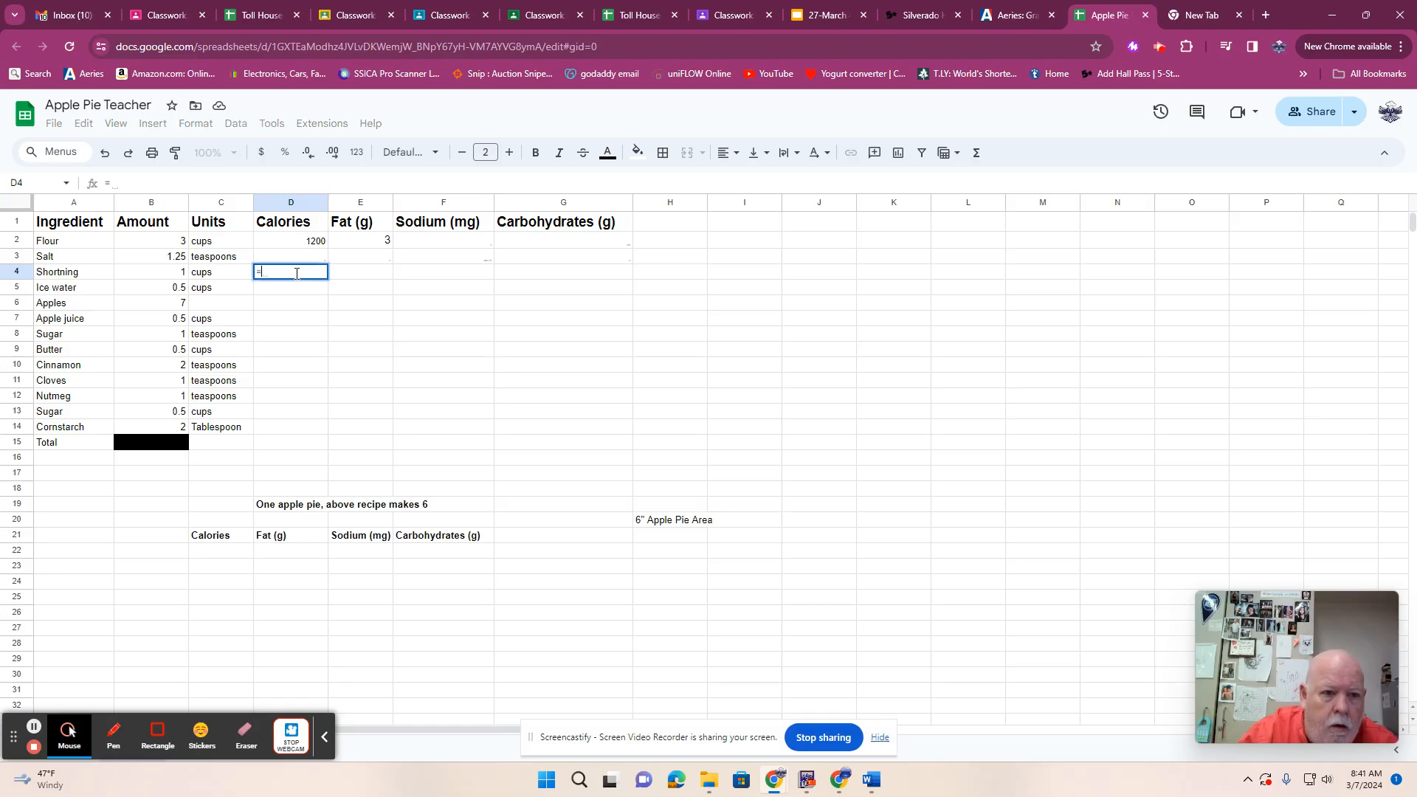
click(172, 278)
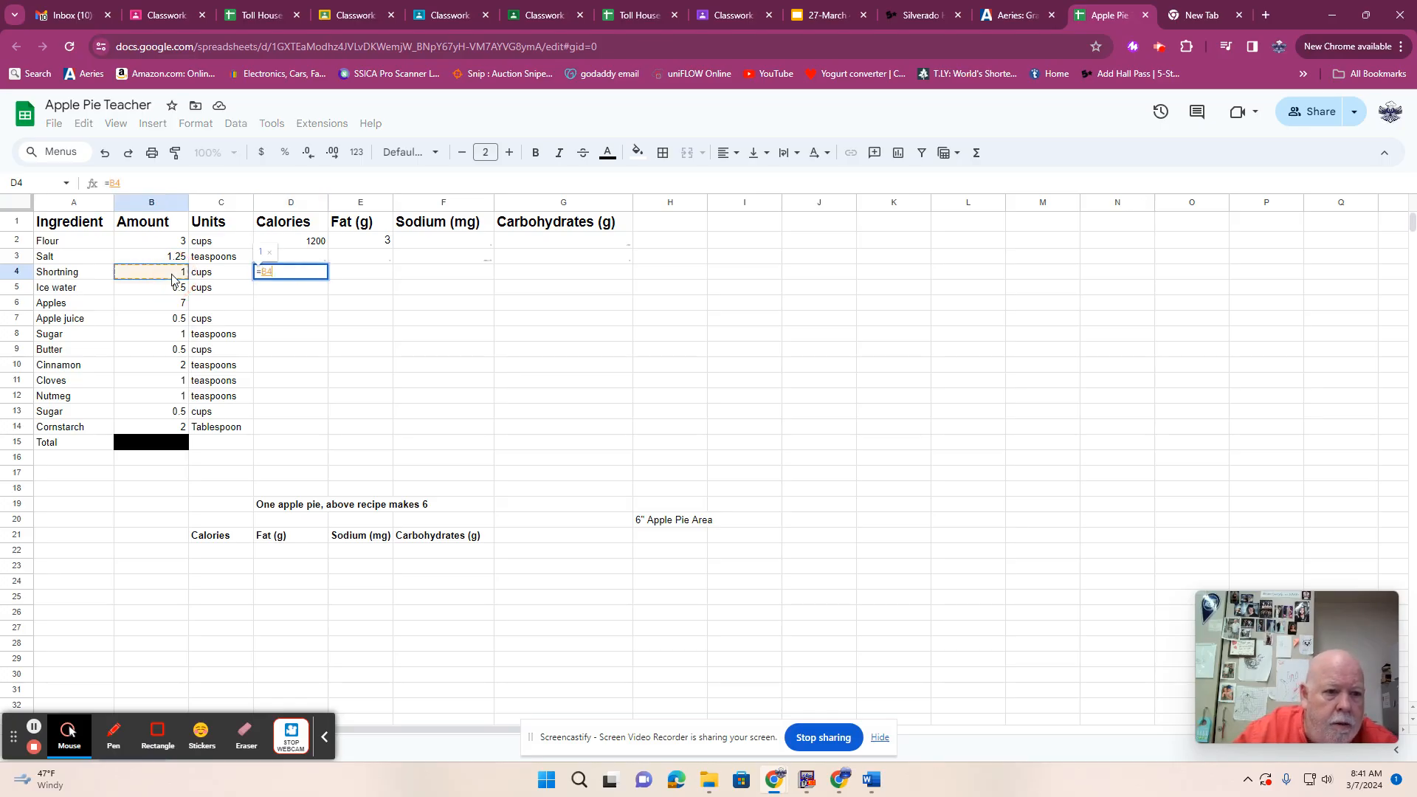
text(*)
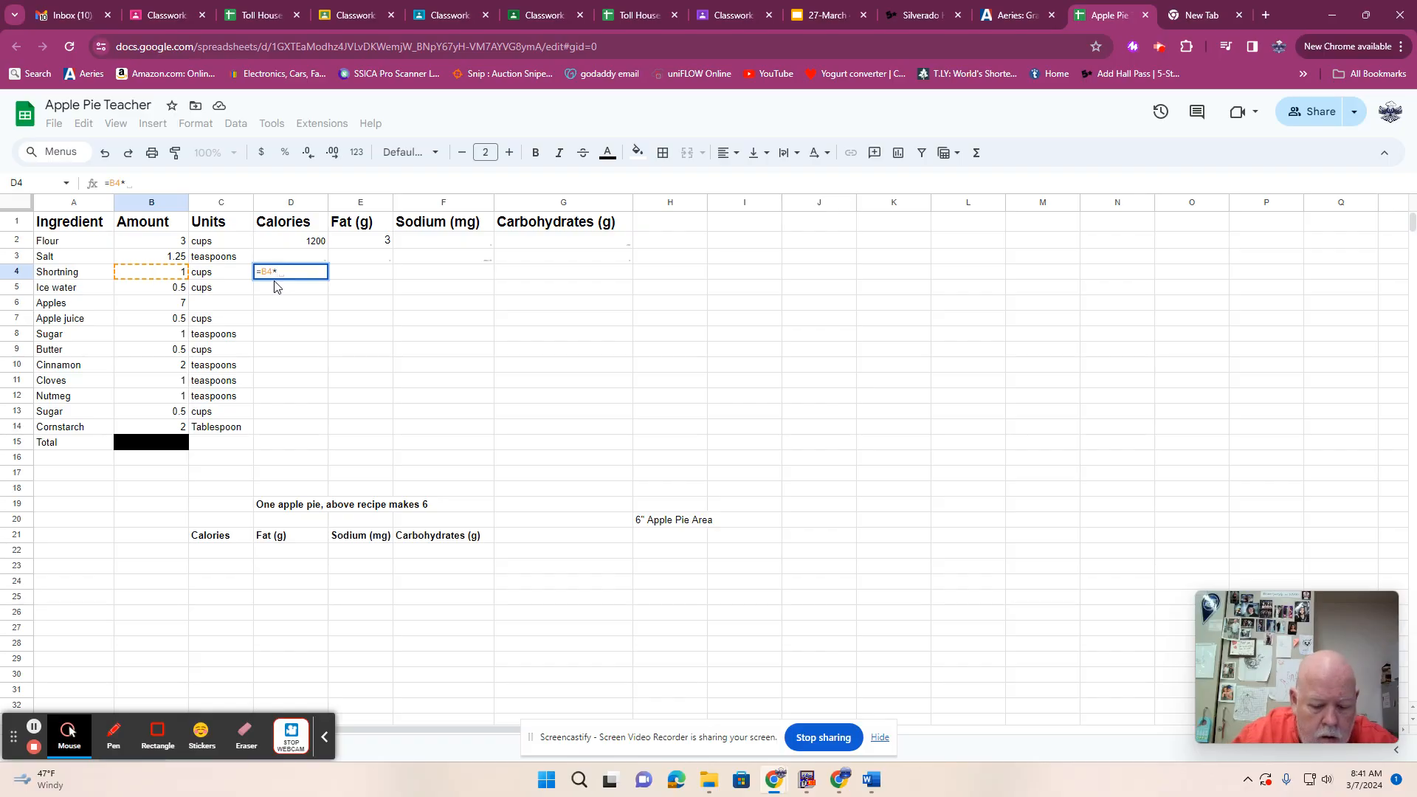
text(113)
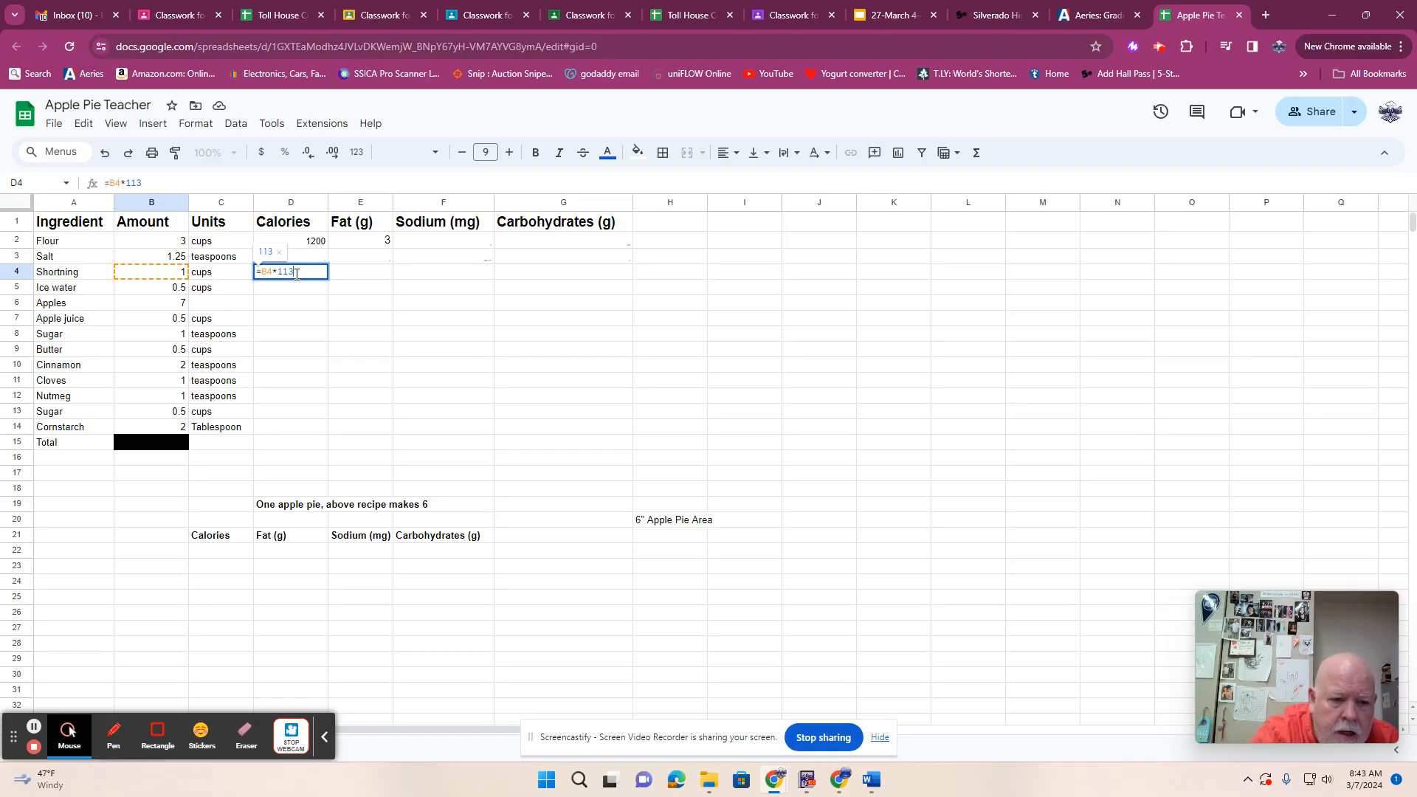
text(*)
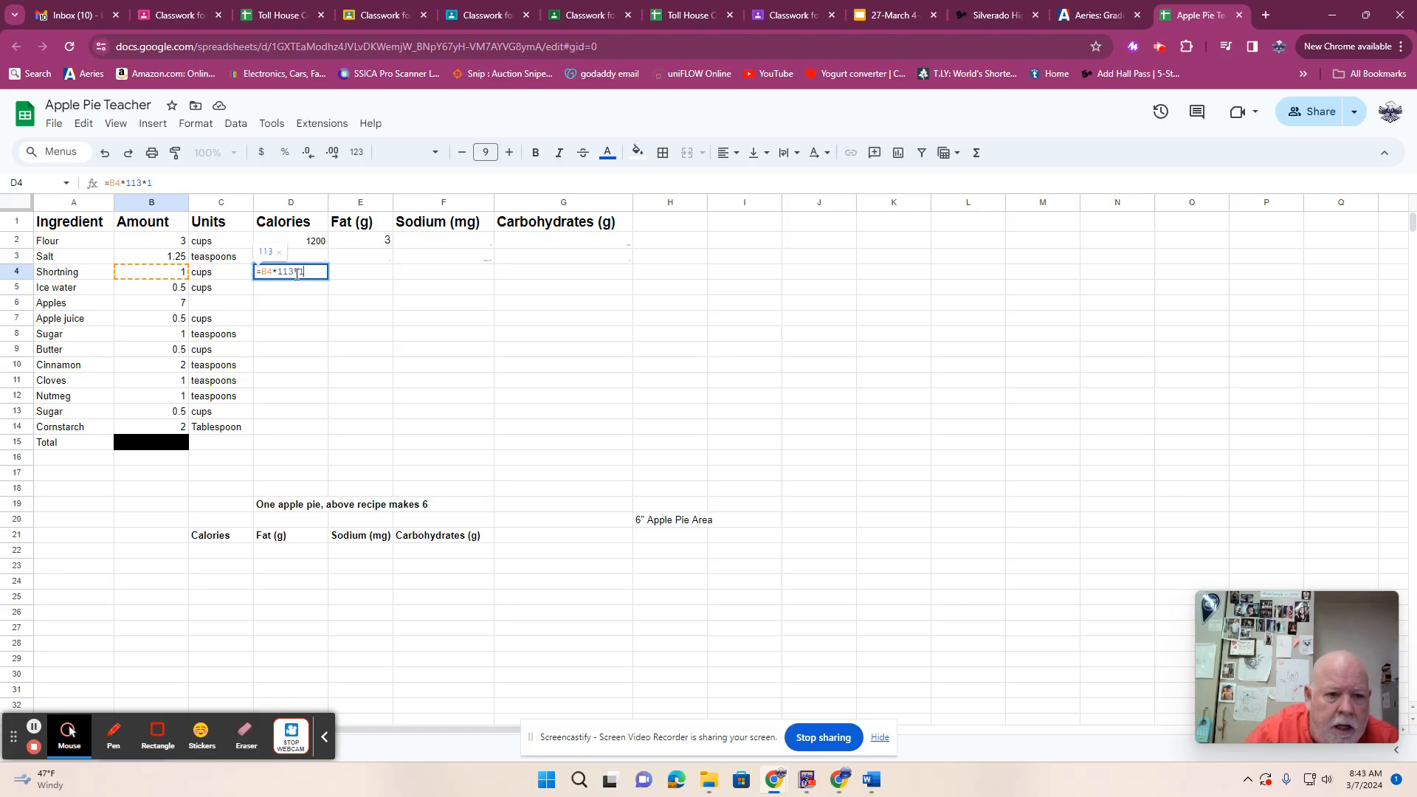
text(16)
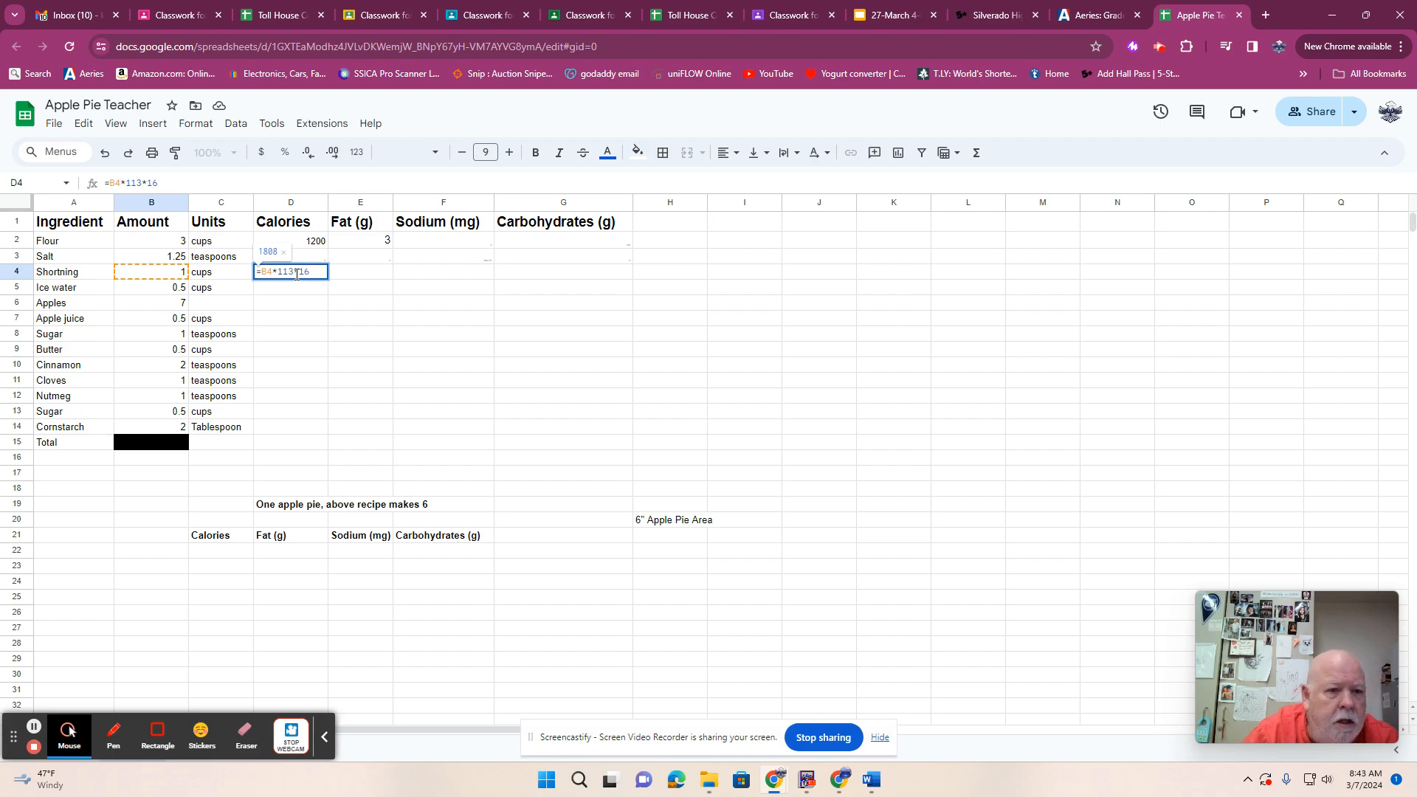
key(Return)
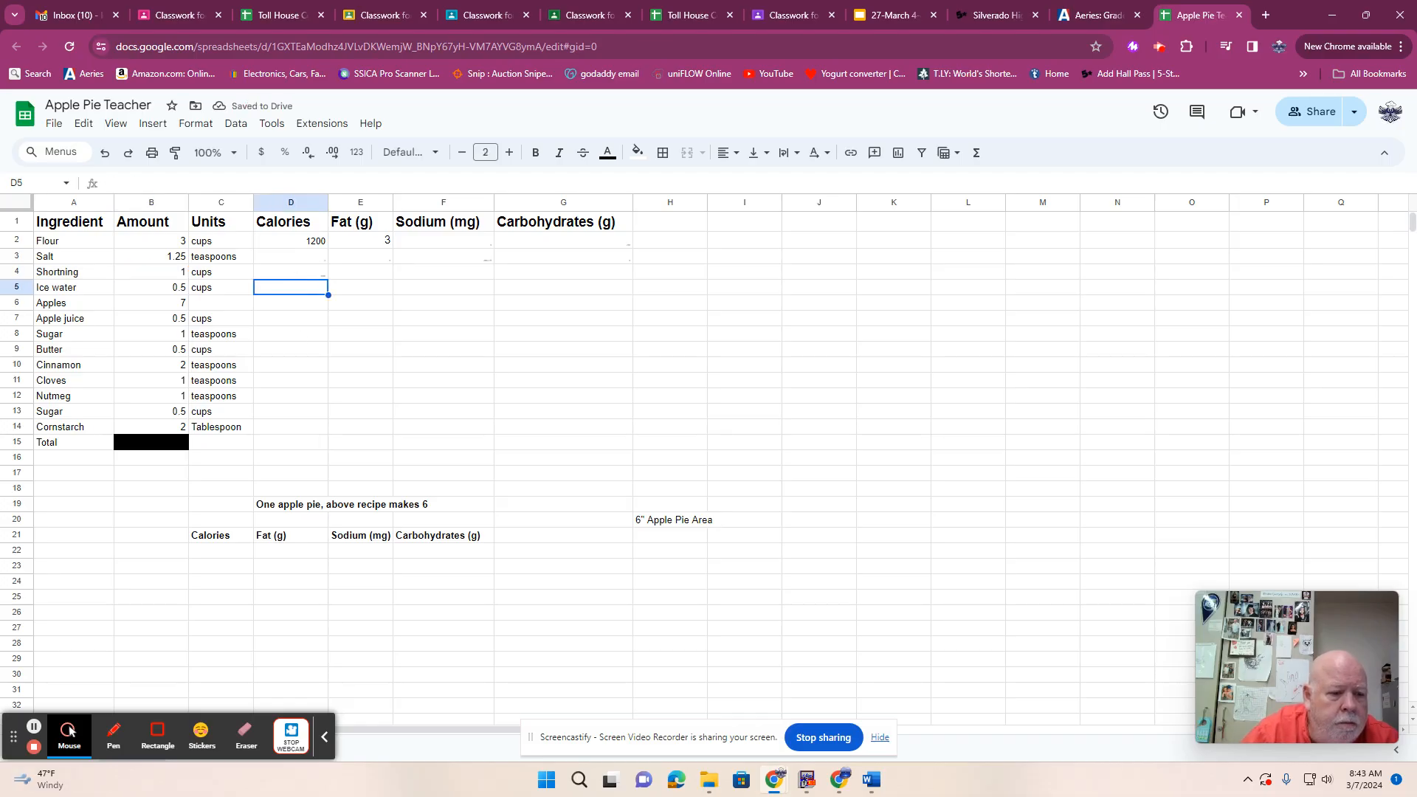
Enter the formula =B4*13*16 in E4 for the shortening's fat.
key(Up)
key(Right)
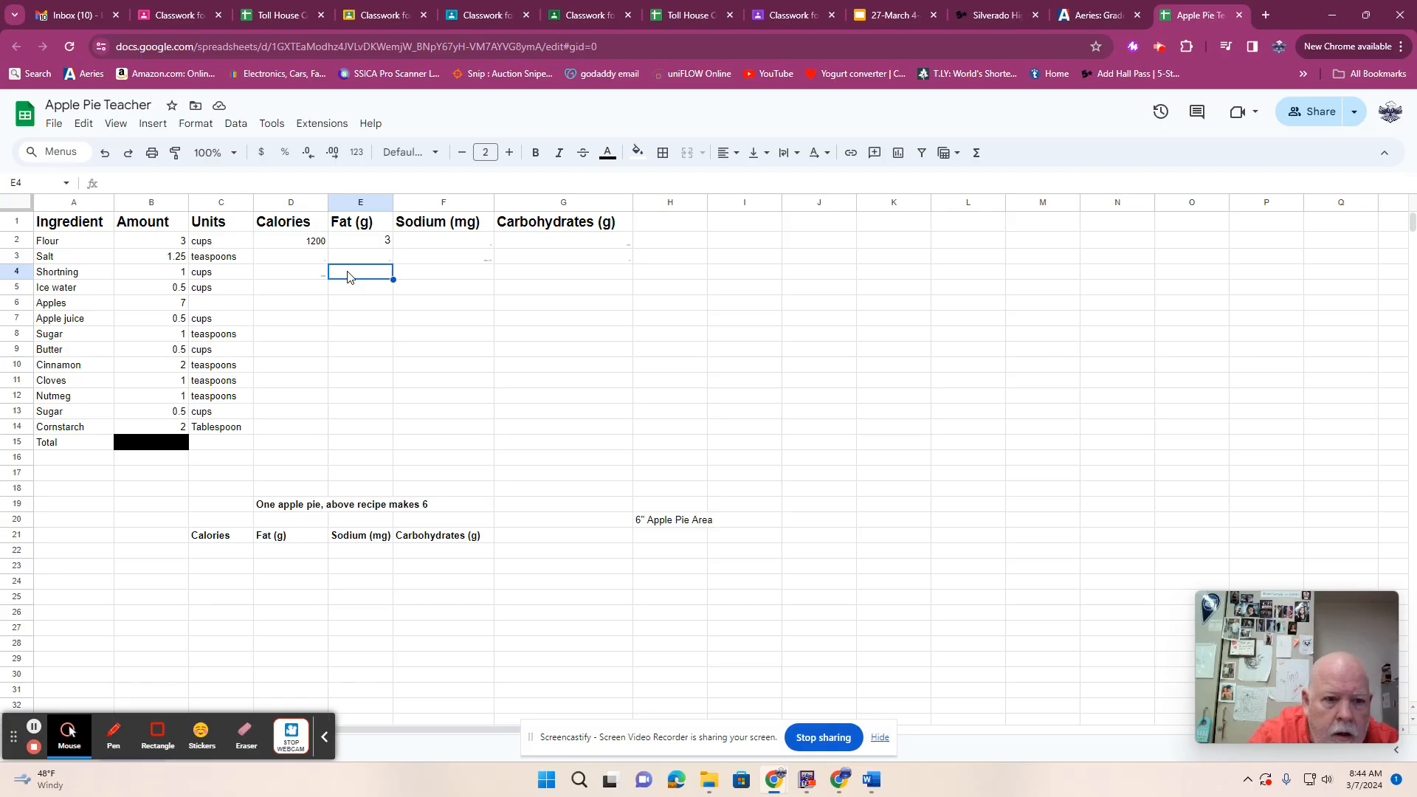
text(=)
click(179, 273)
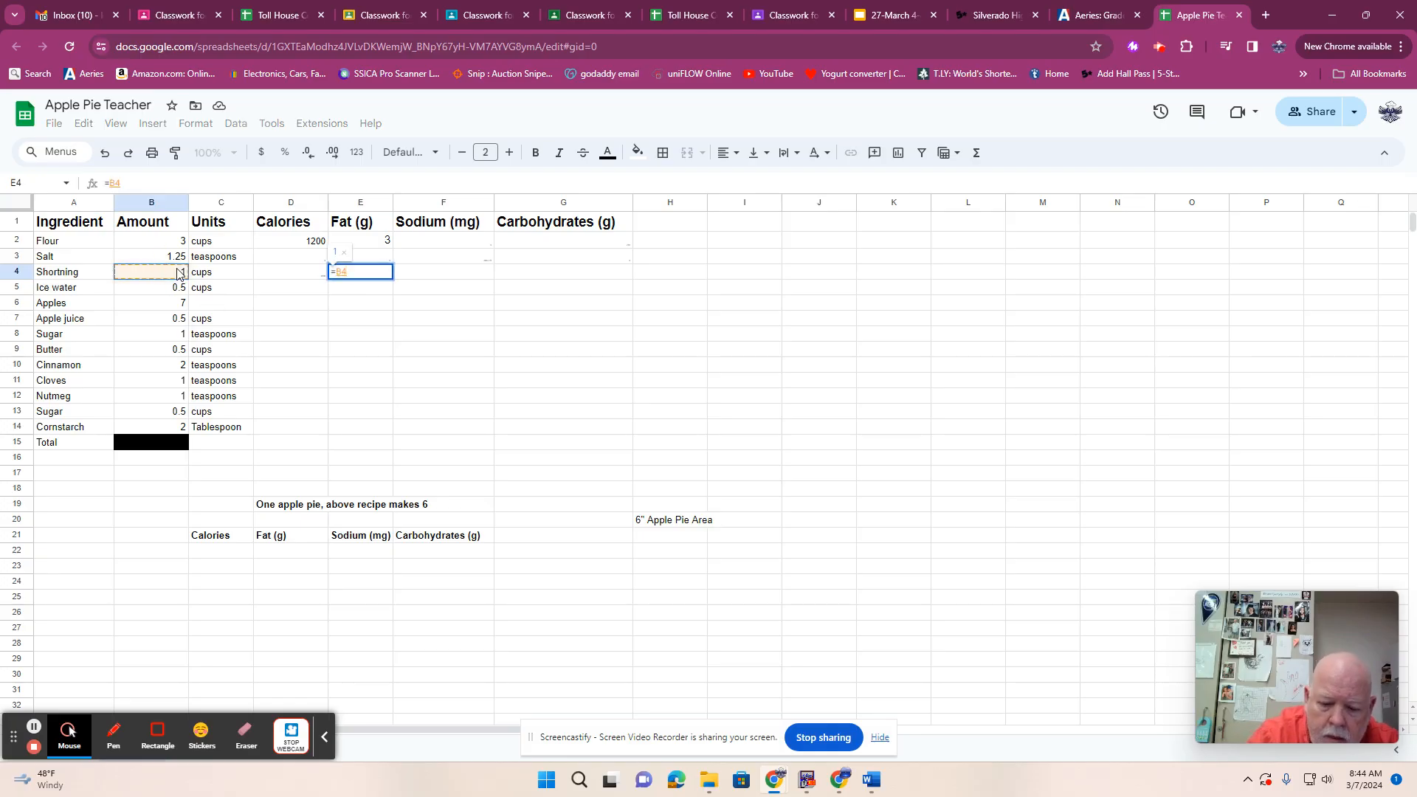
text(*)
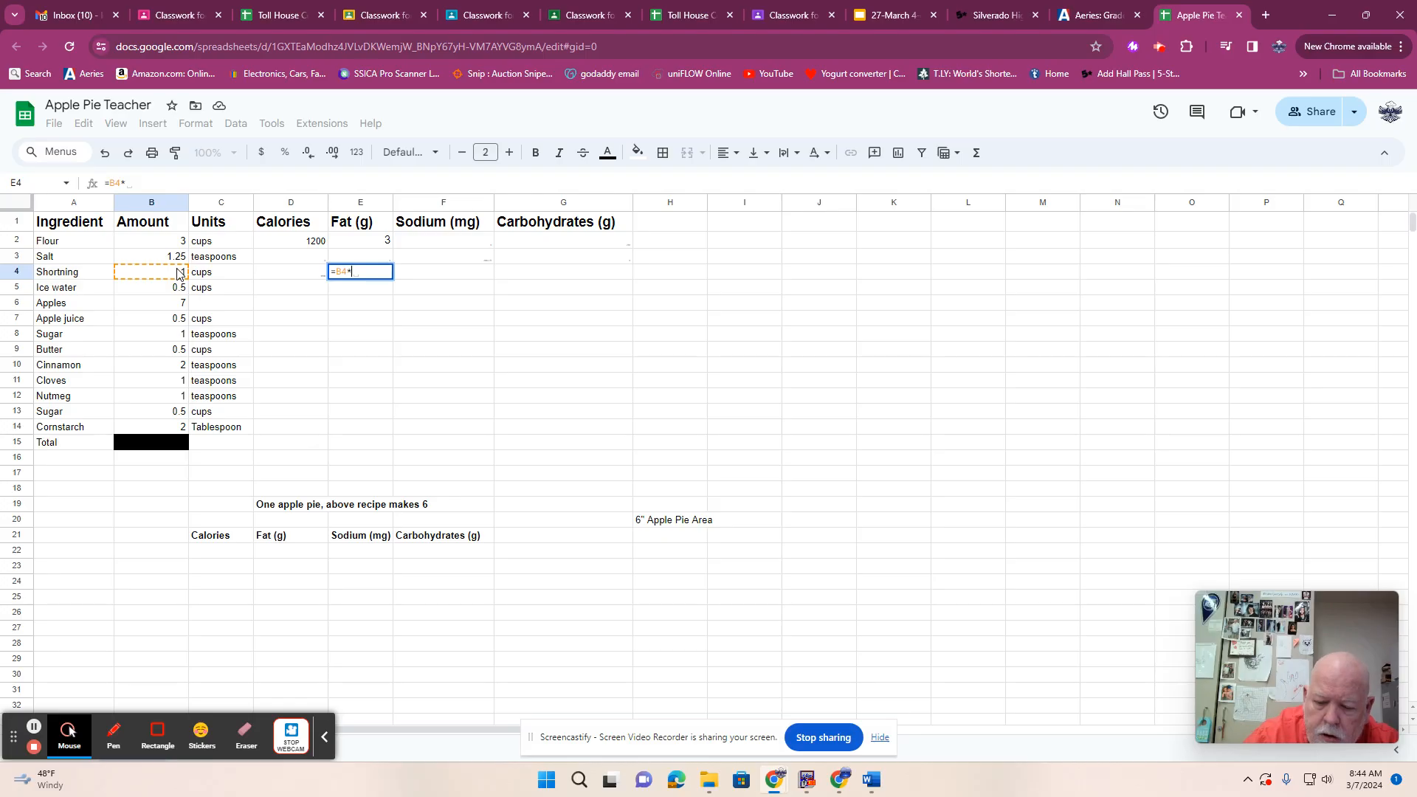
text(13)
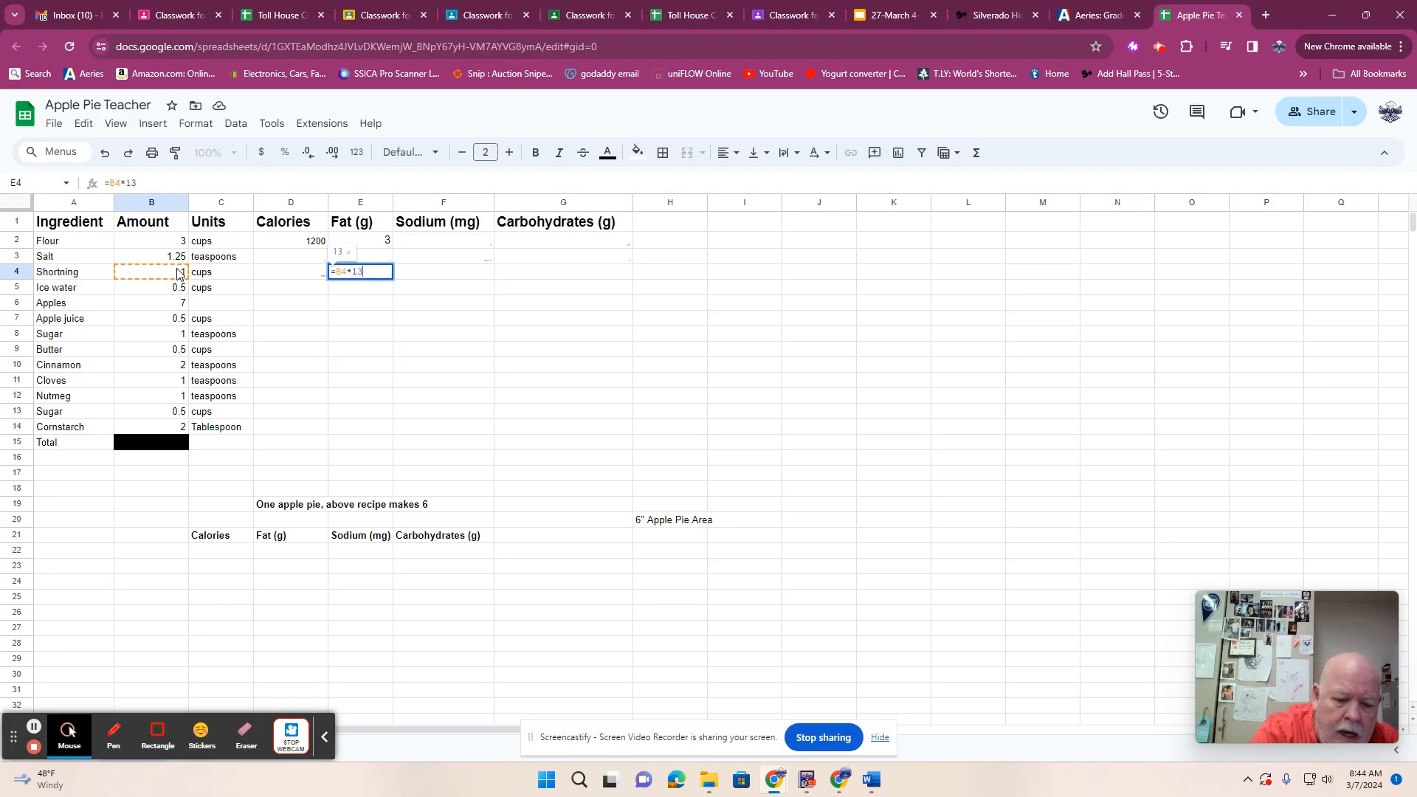
text(*16)
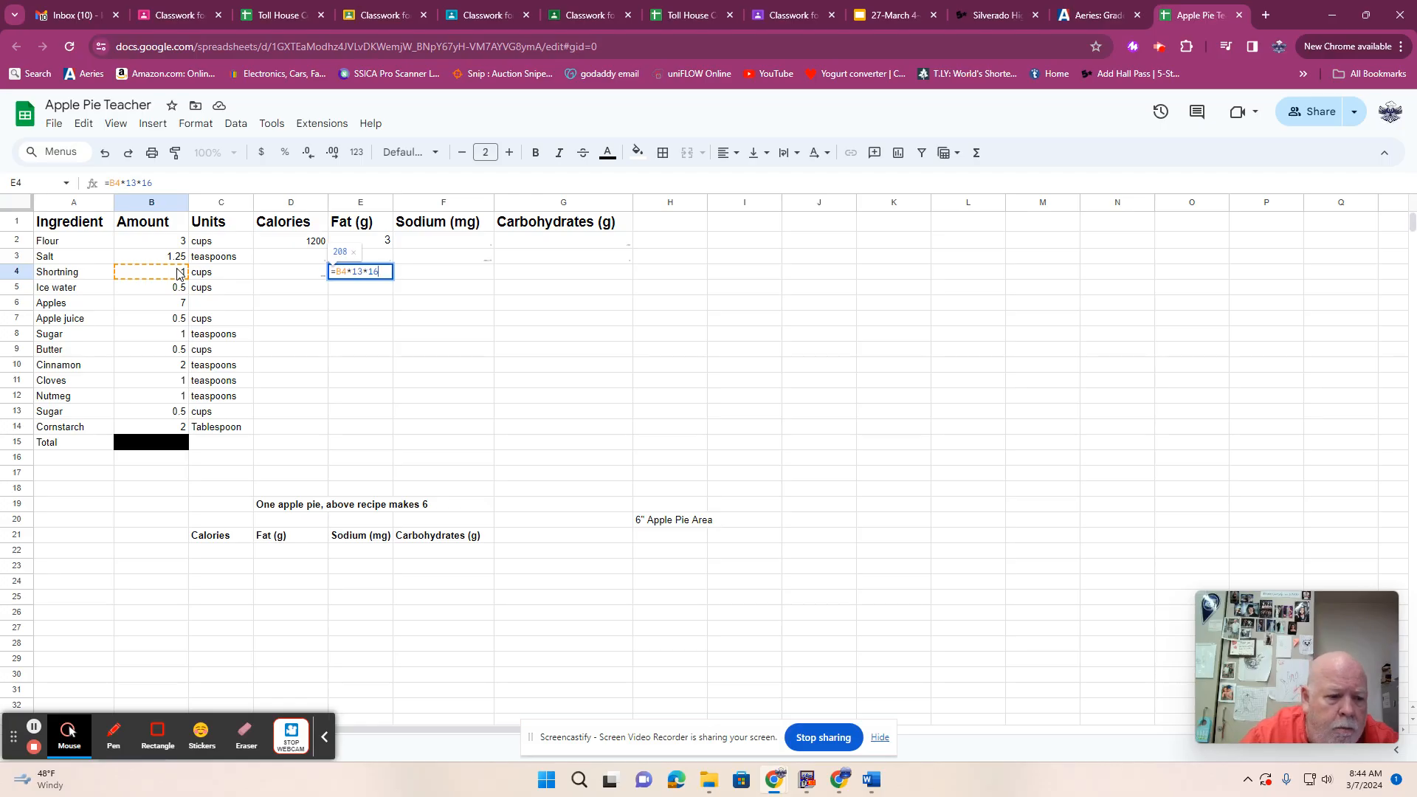
click(34, 728)
click(34, 729)
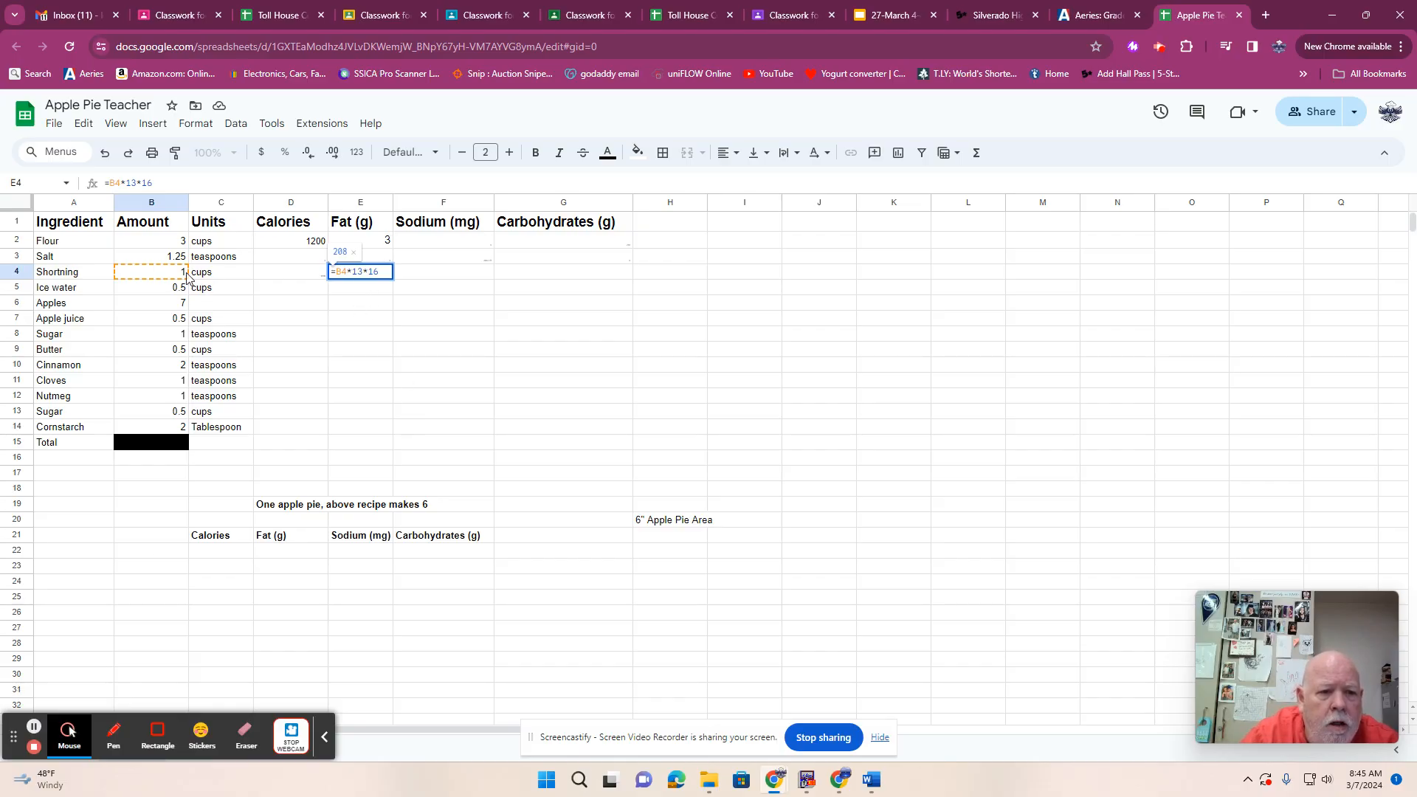
click(383, 272)
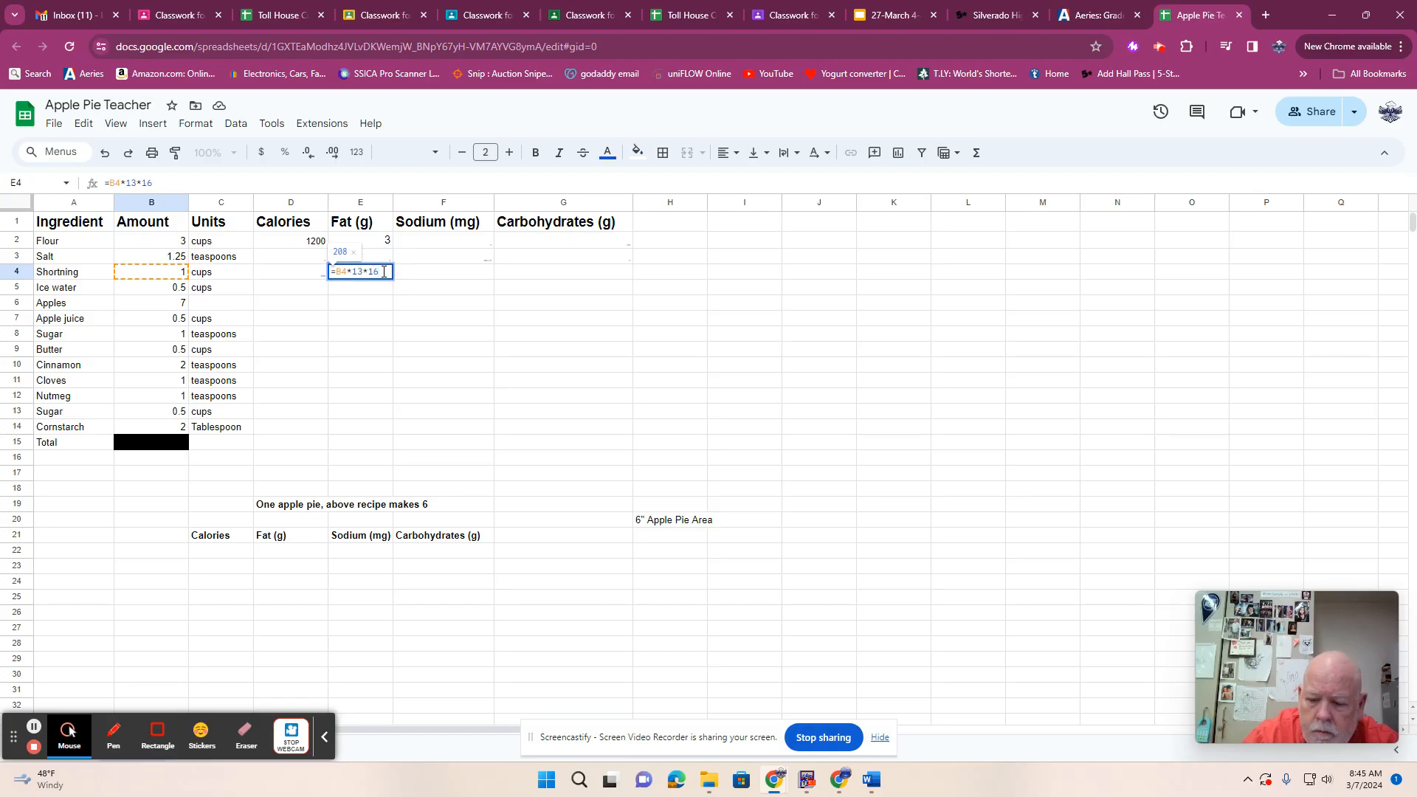
key(Escape)
Enter 0 for the shortening's sodium in F4 and 0 for its carbohydrates in G4.
click(431, 272)
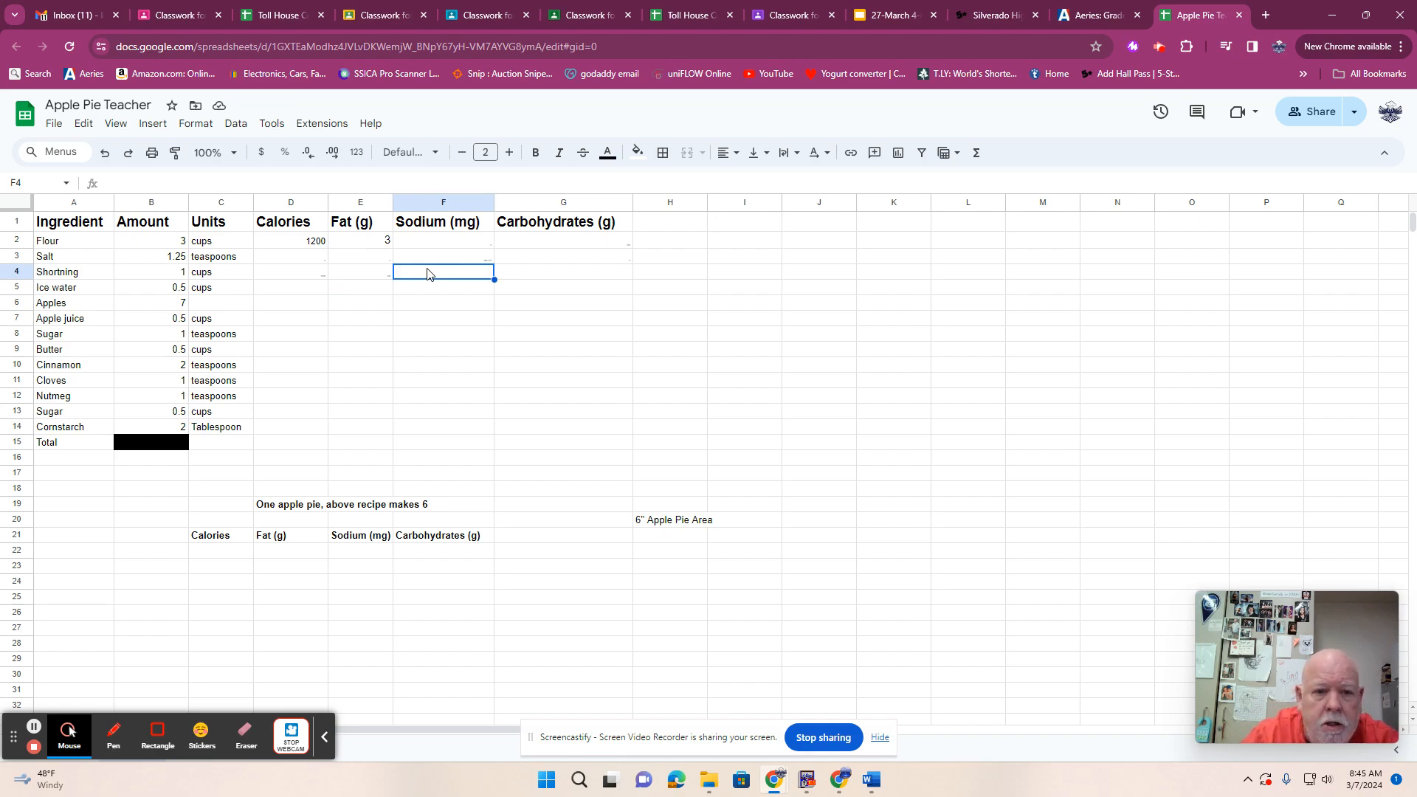
text(0)
key(Tab)
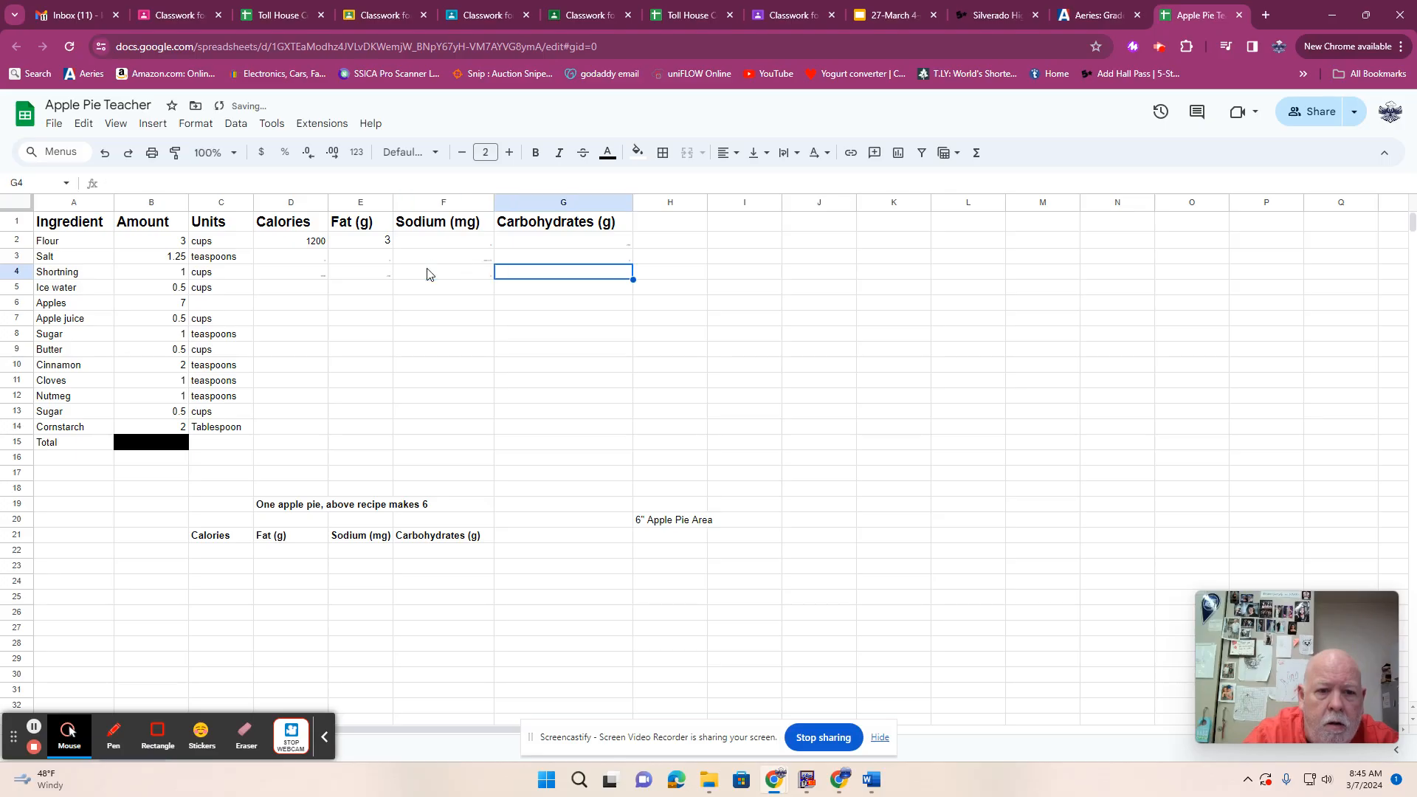
text(0)
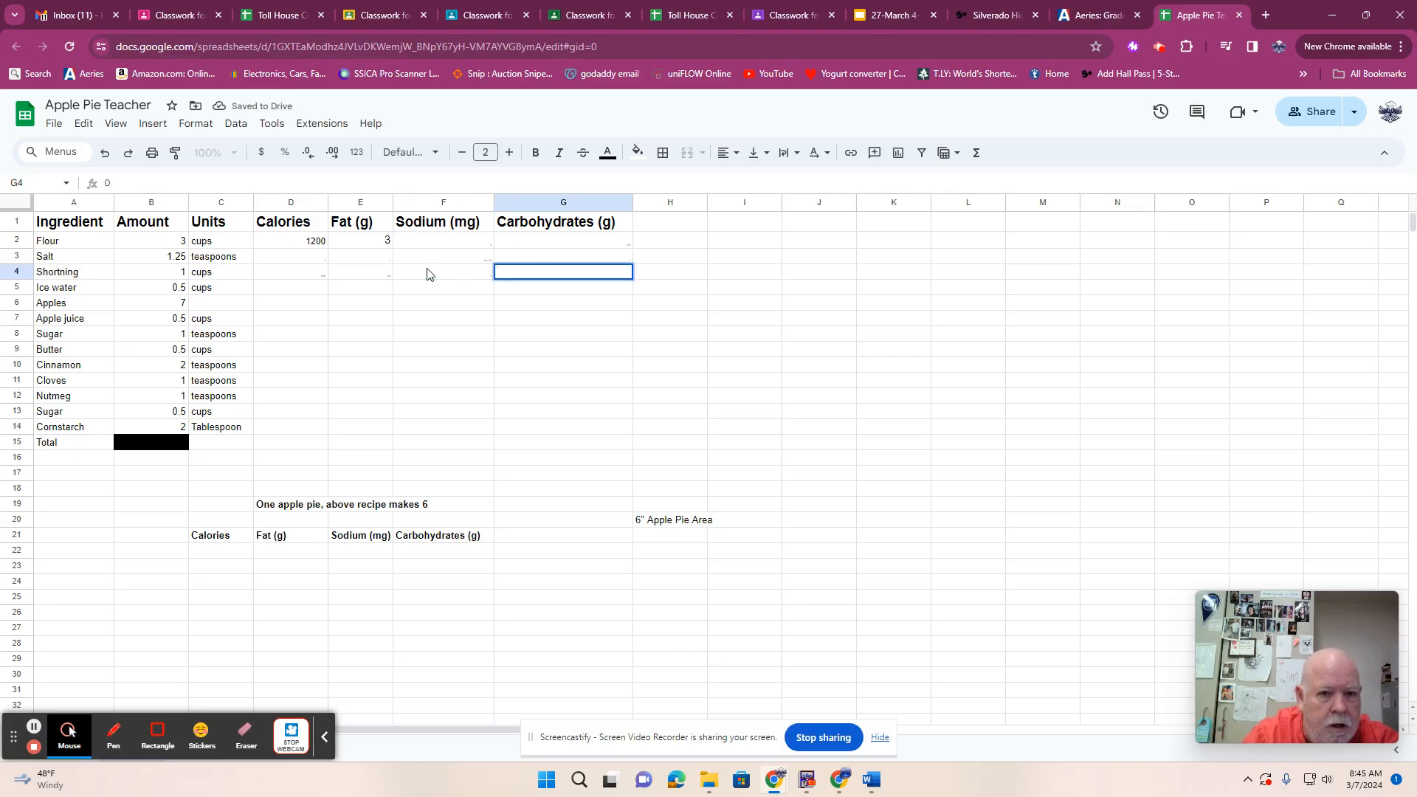
key(Return)
Fill the ice water's calories, fat, sodium and carbohydrates in D5 through G5 with 0.
key(Left)
key(Left)
key(Left)
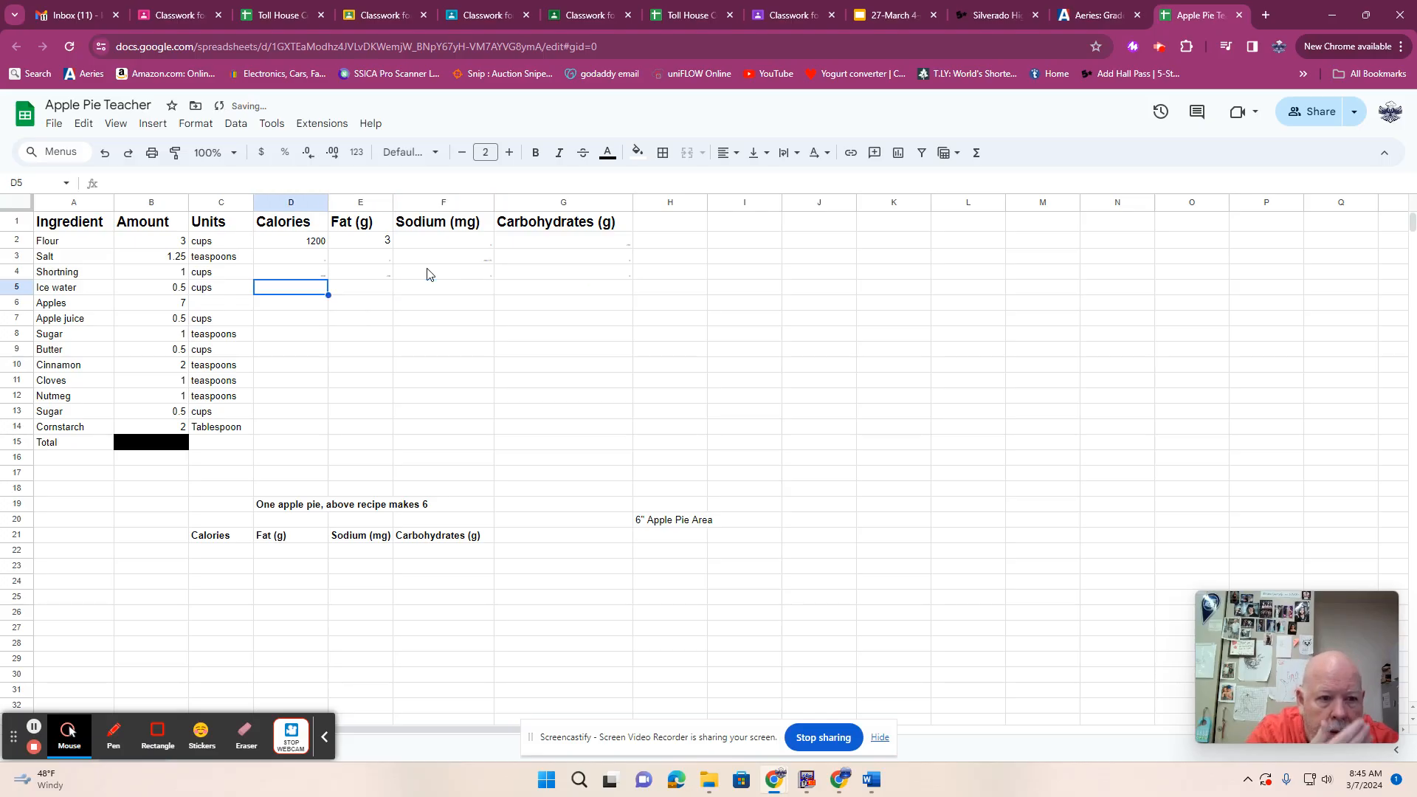
text(0)
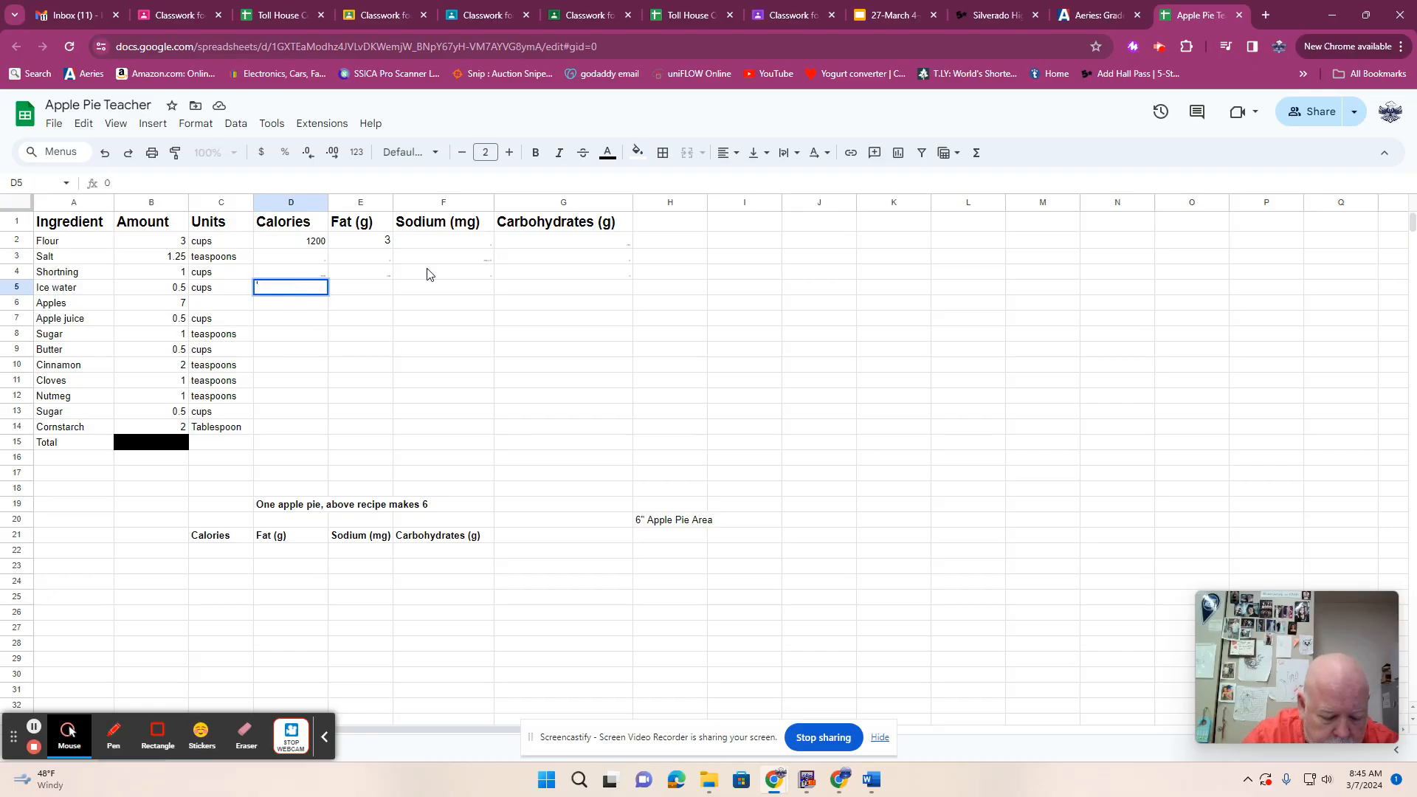
key(Tab)
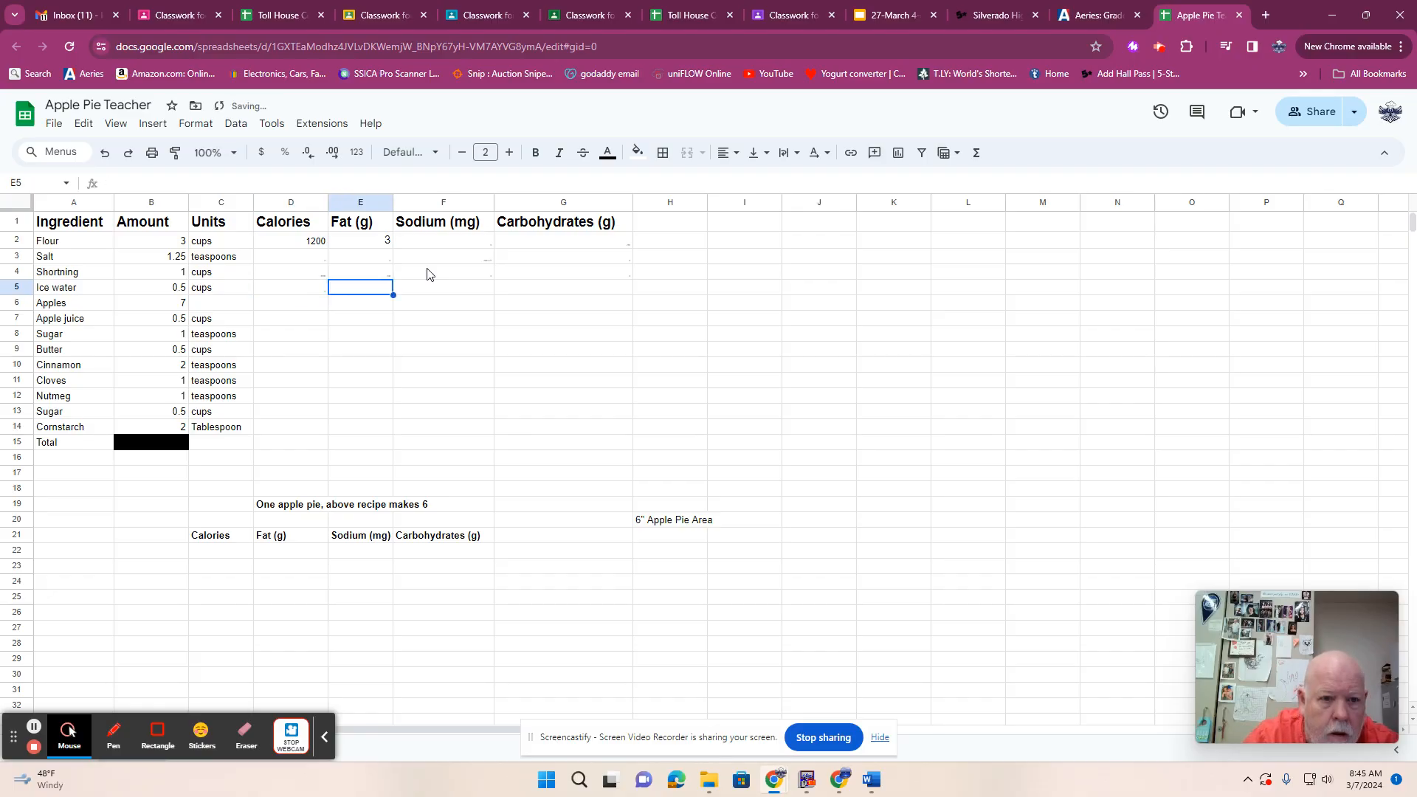
text(0)
key(Tab)
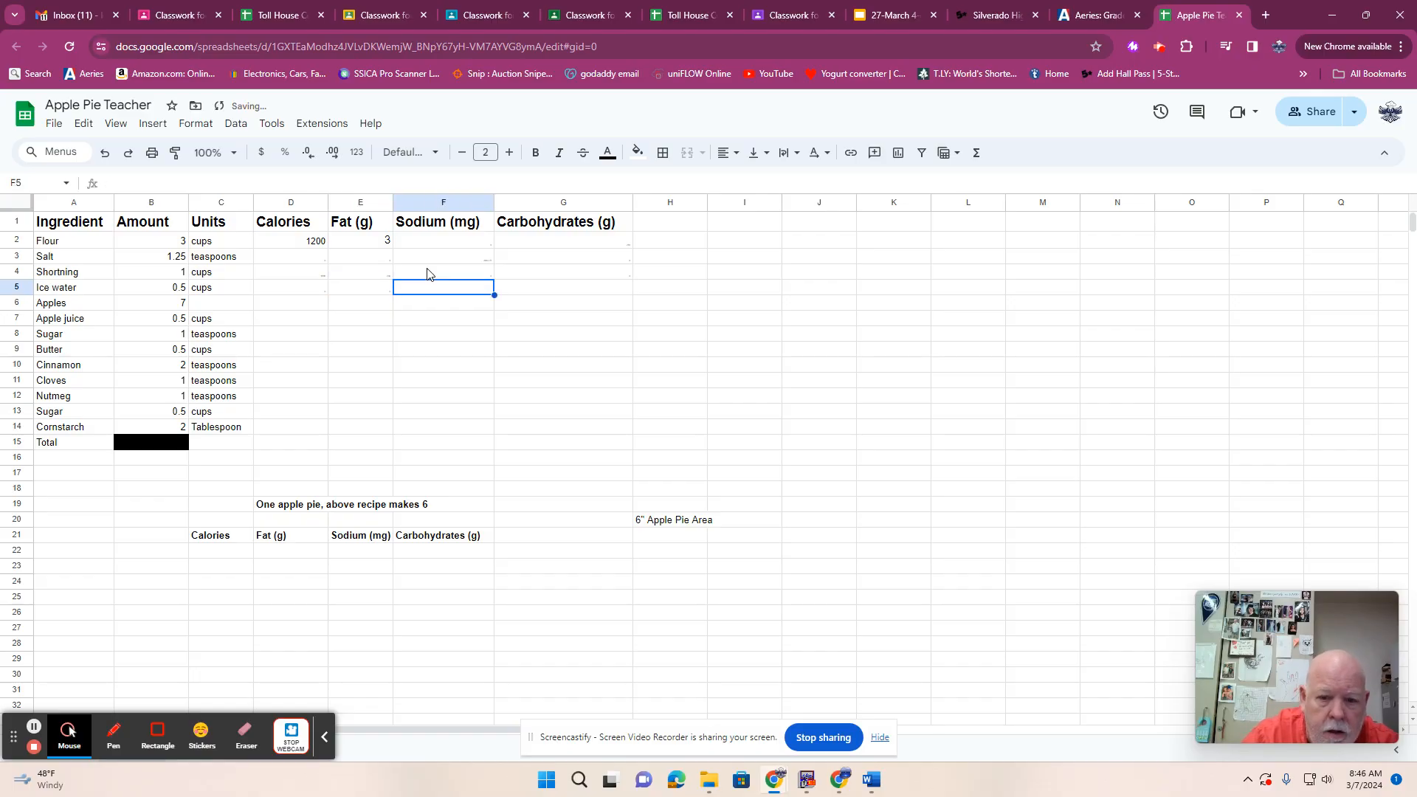
text(0)
key(Tab)
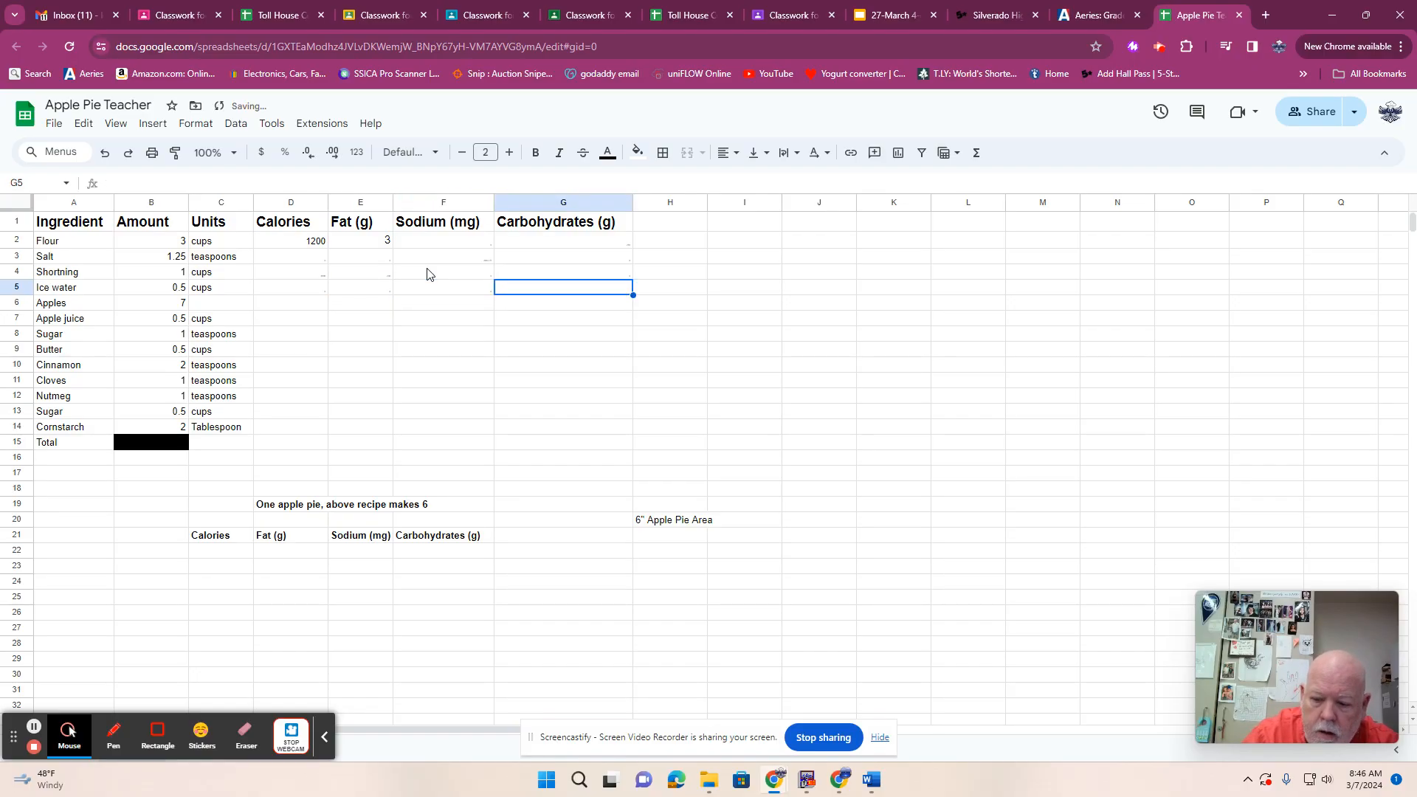
text(0)
key(Return)
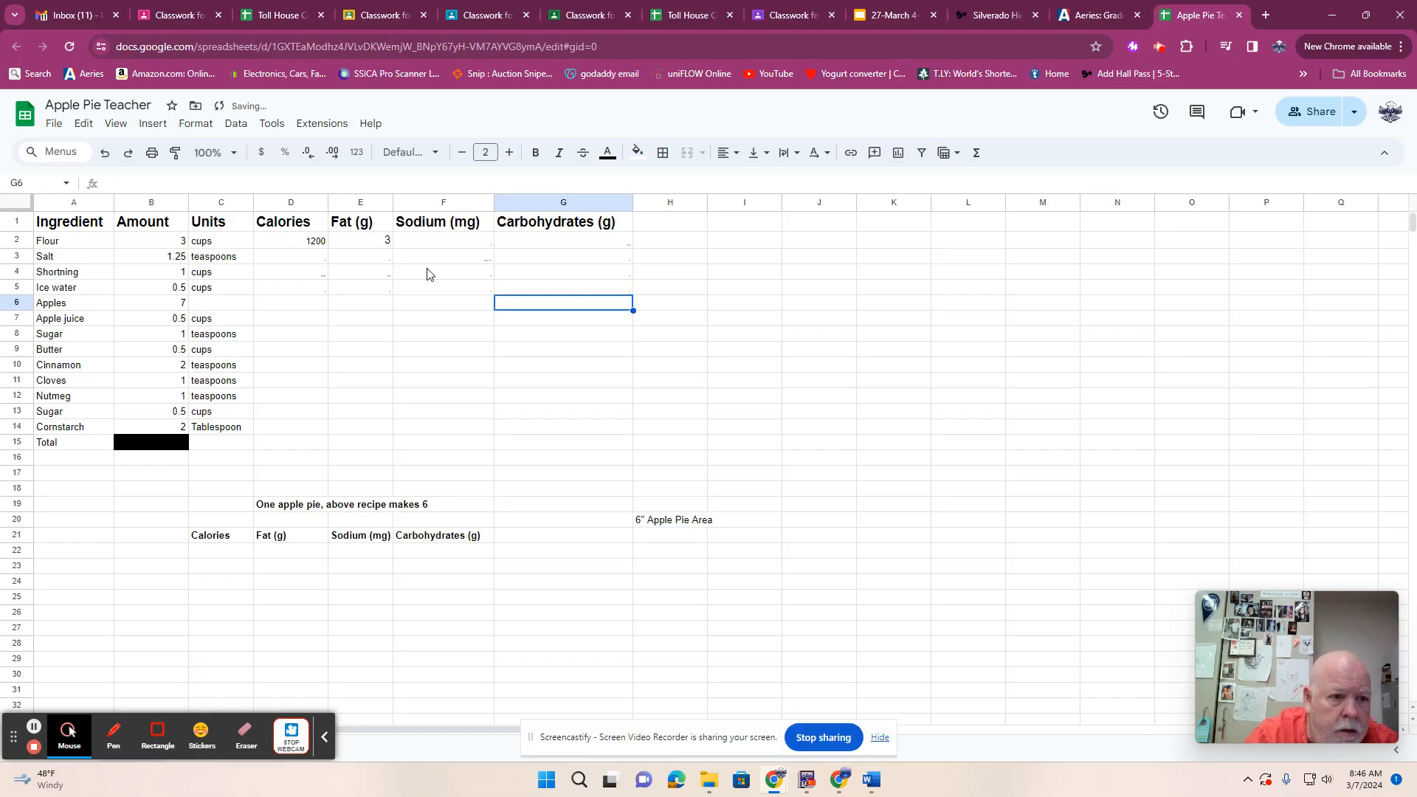
Enter the formula =B6*63 in D6 for the apples' calories.
key(Left)
key(Left)
key(Left)
key(Left)
key(Right)
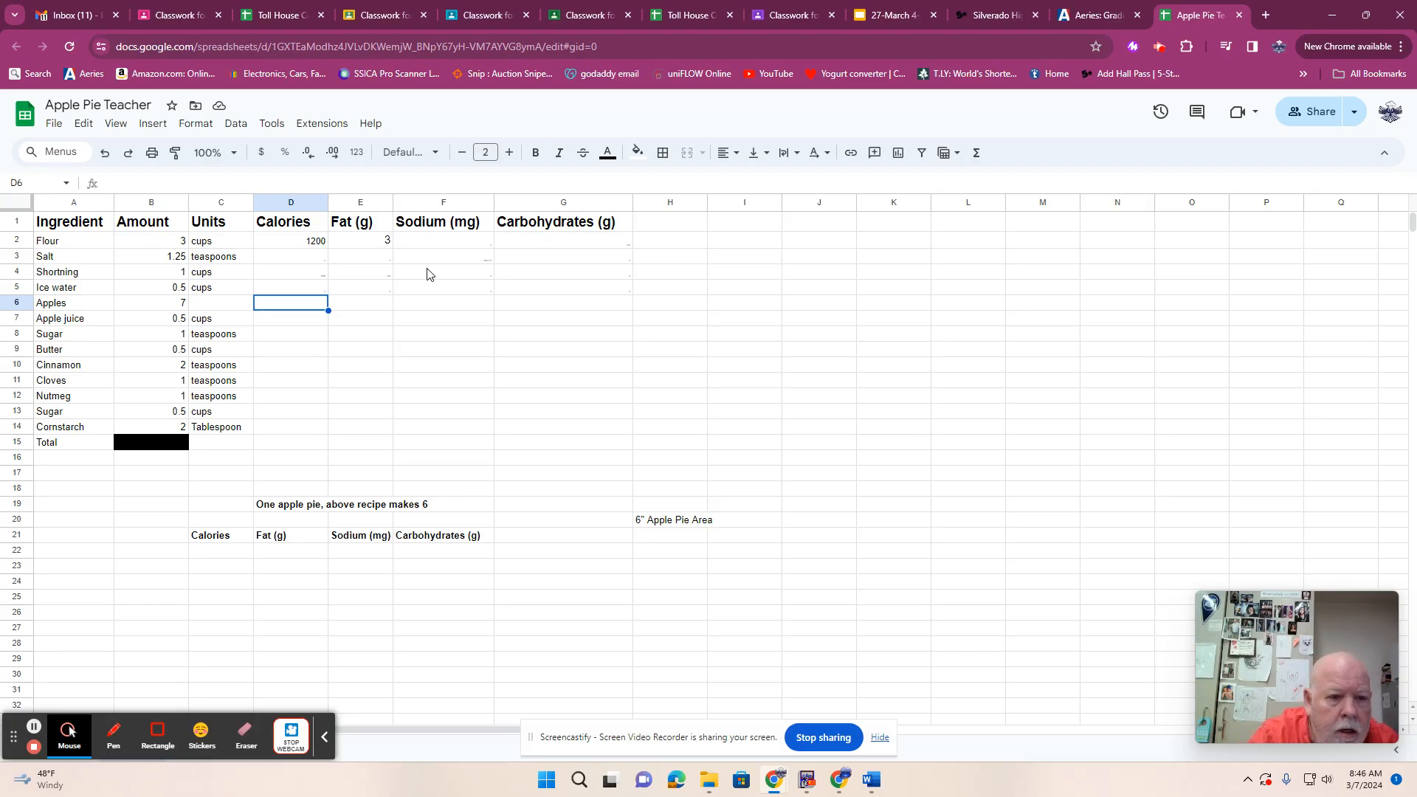
text(=)
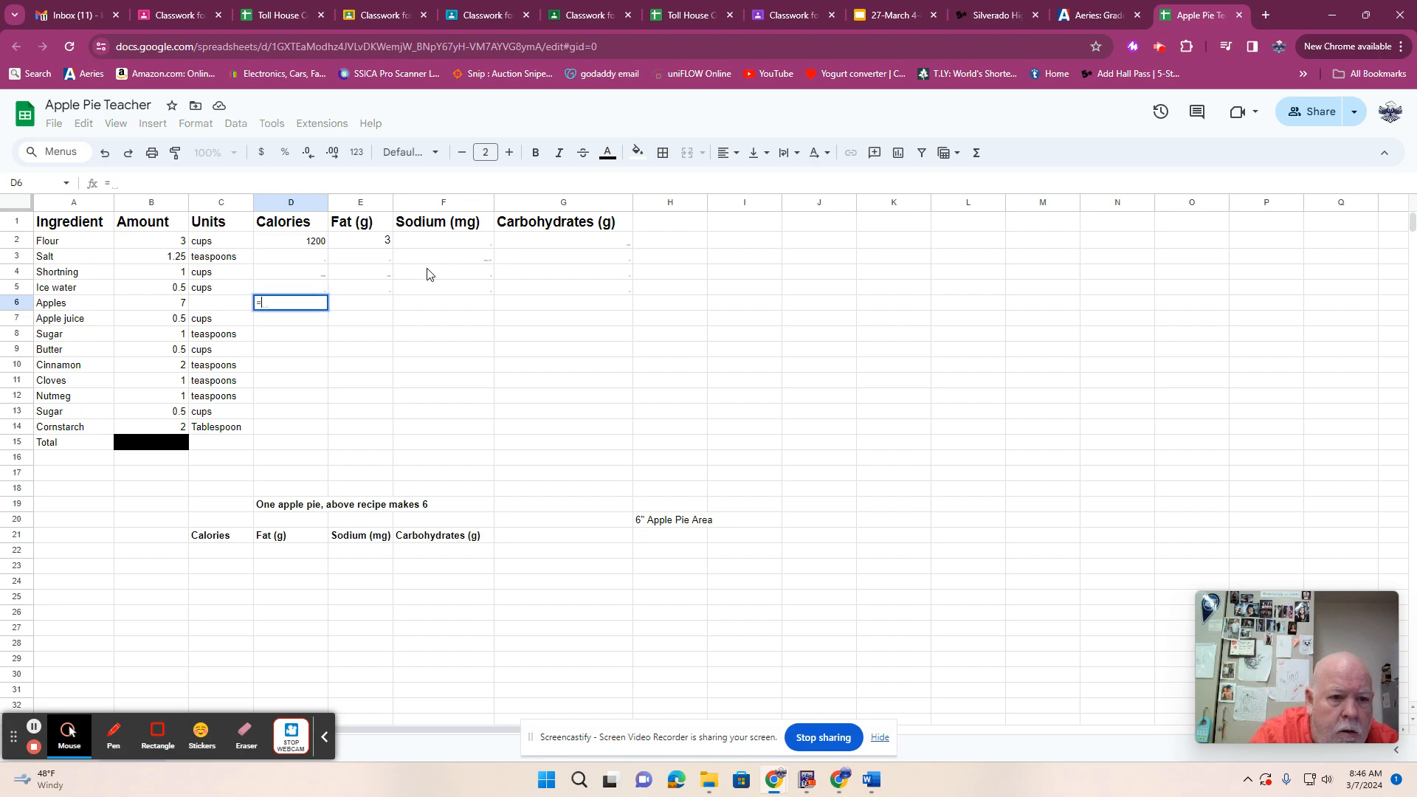
click(171, 302)
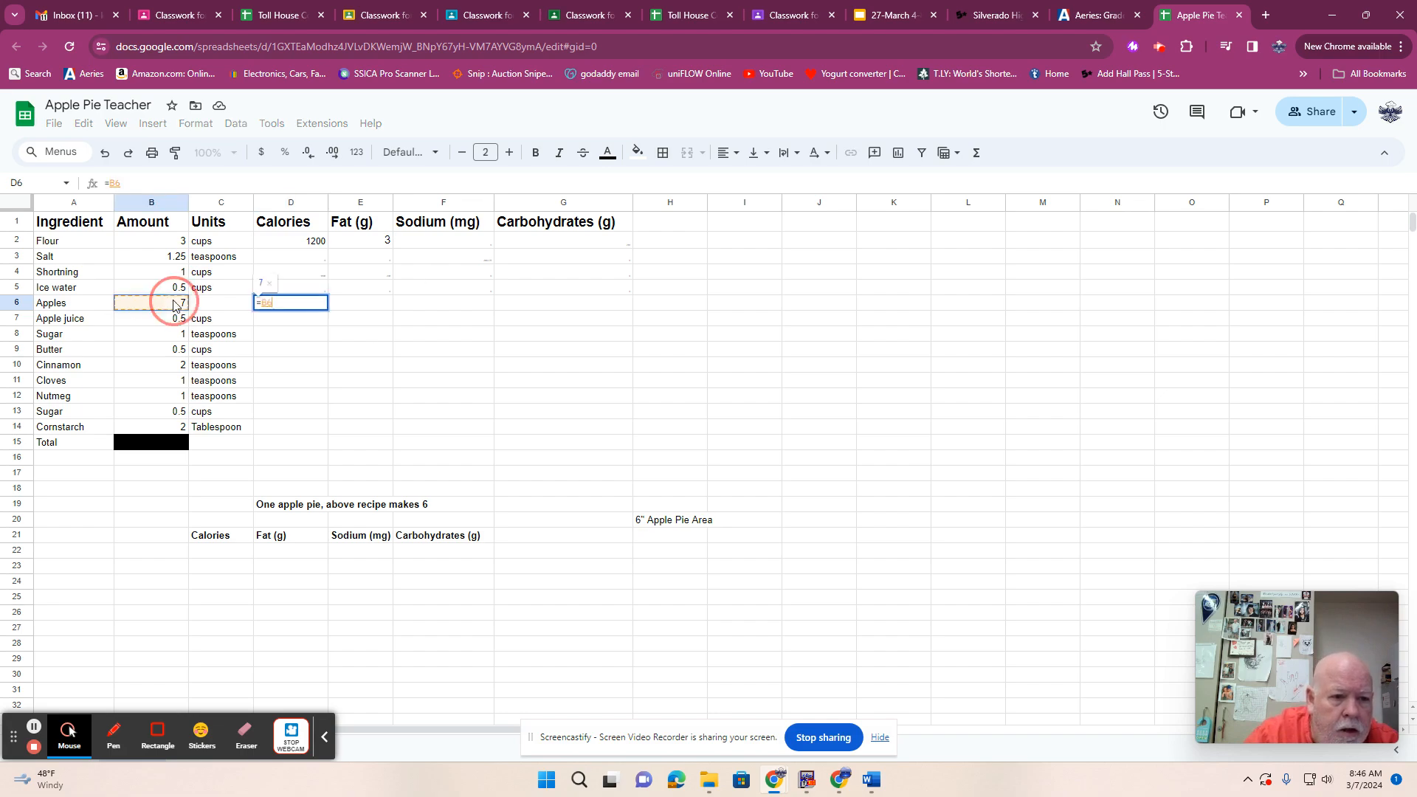
text(*)
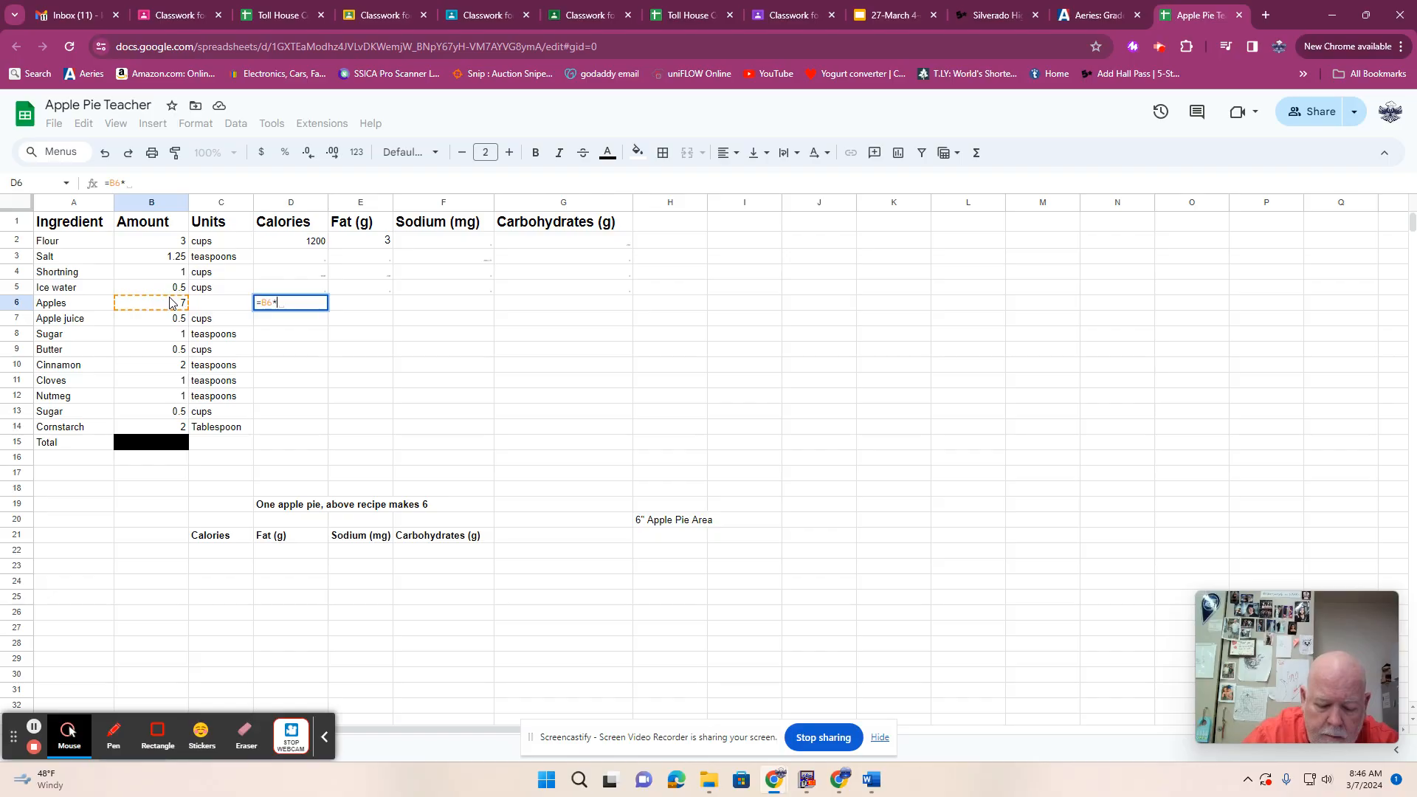
text(63)
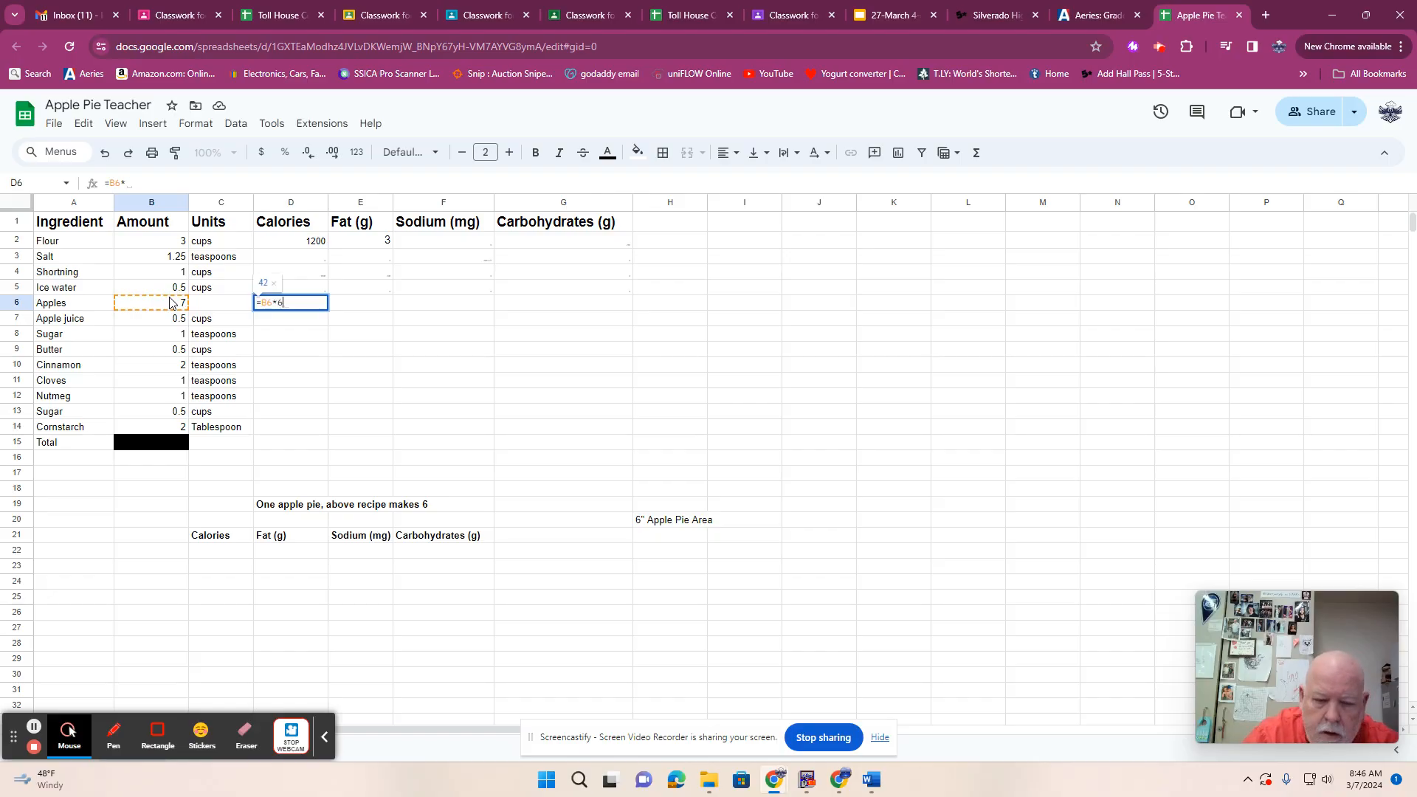
click(347, 307)
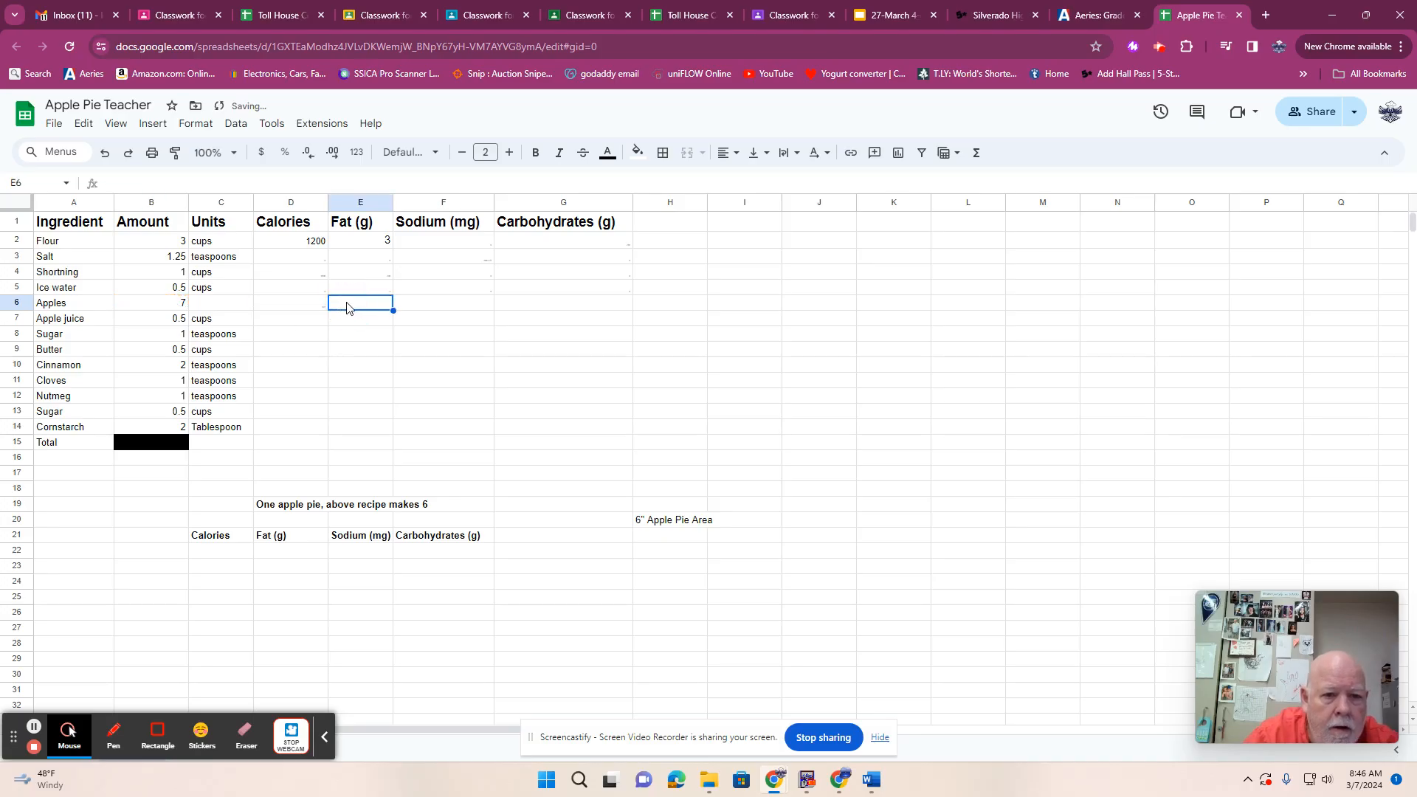
Enter the formula =B6*.5 in E6 for the apples' fat.
text(=)
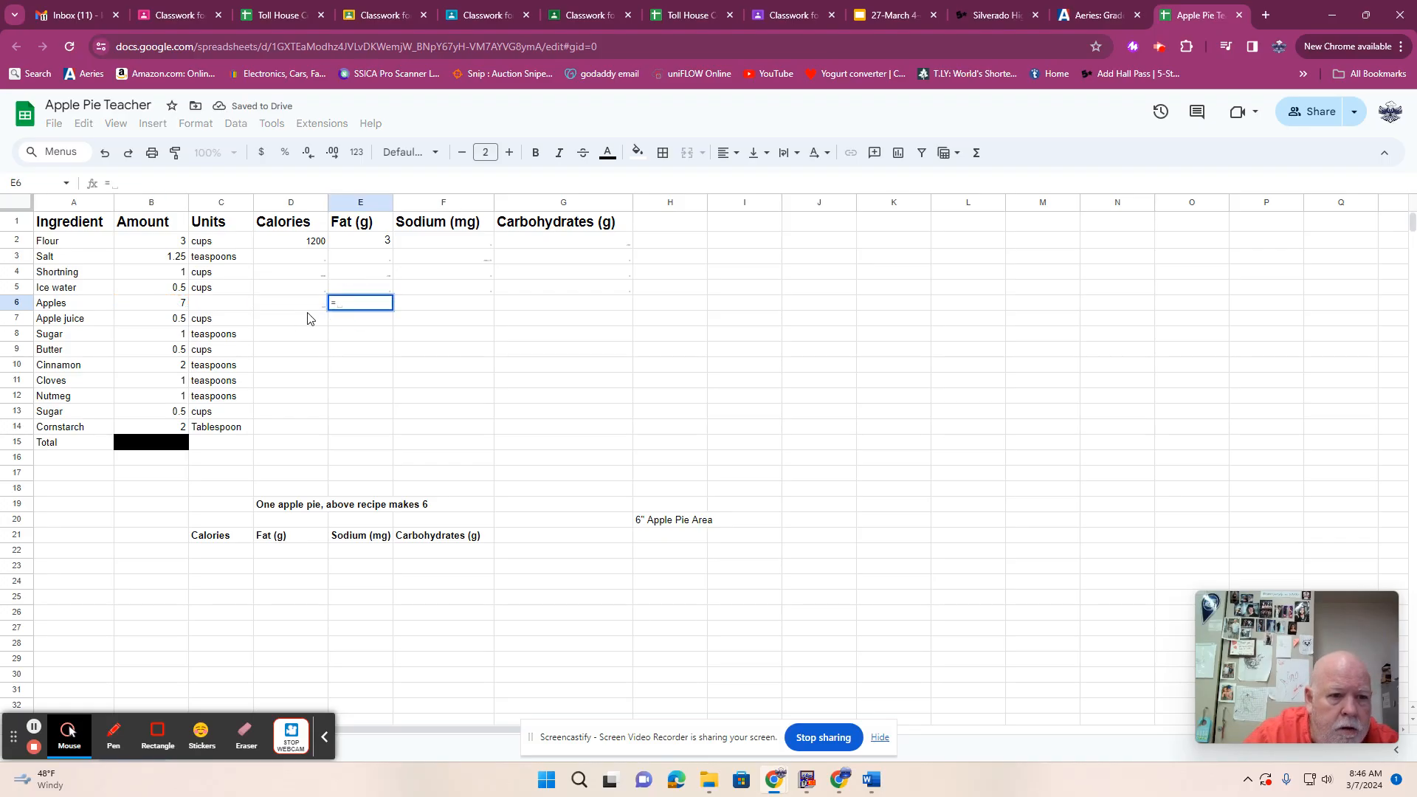
click(179, 307)
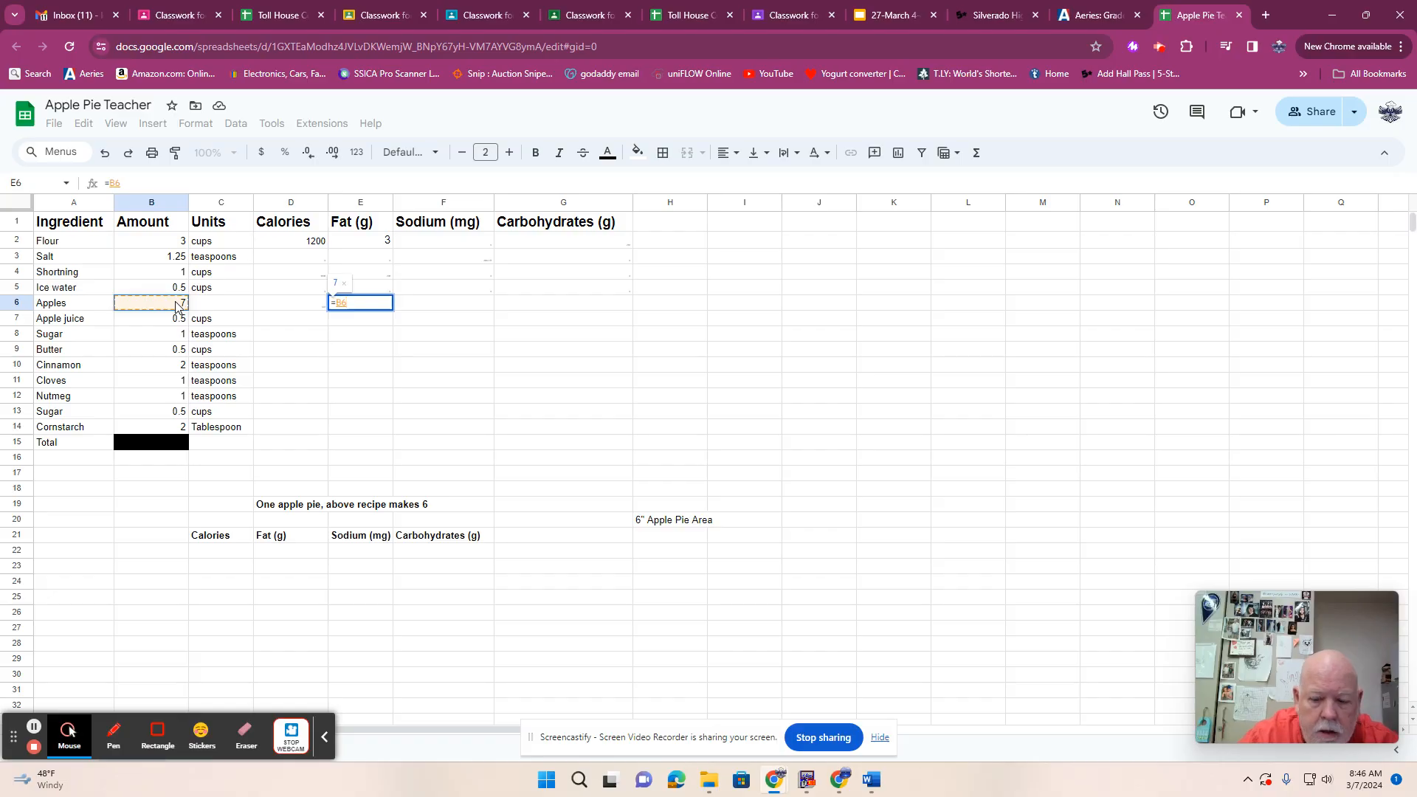
text(*)
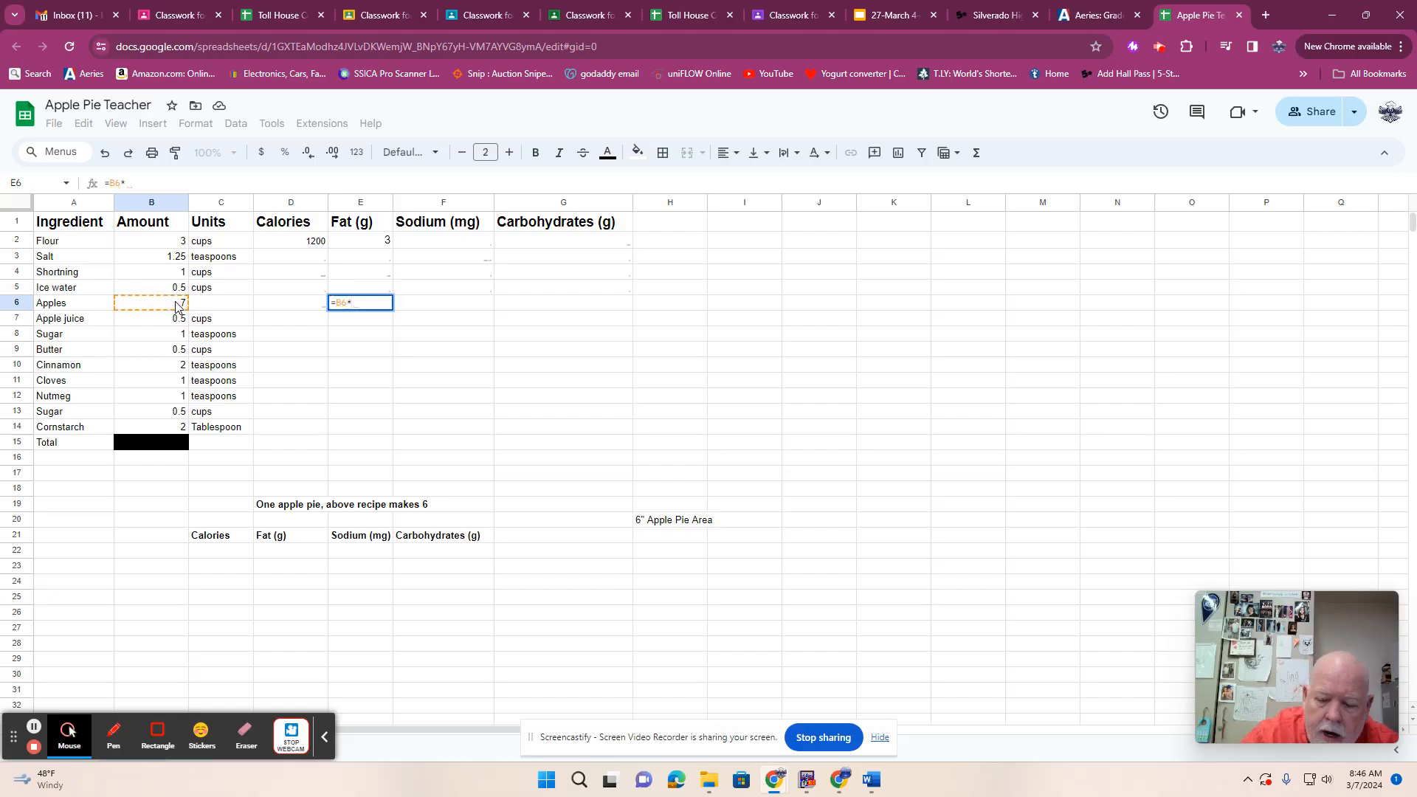
text(.)
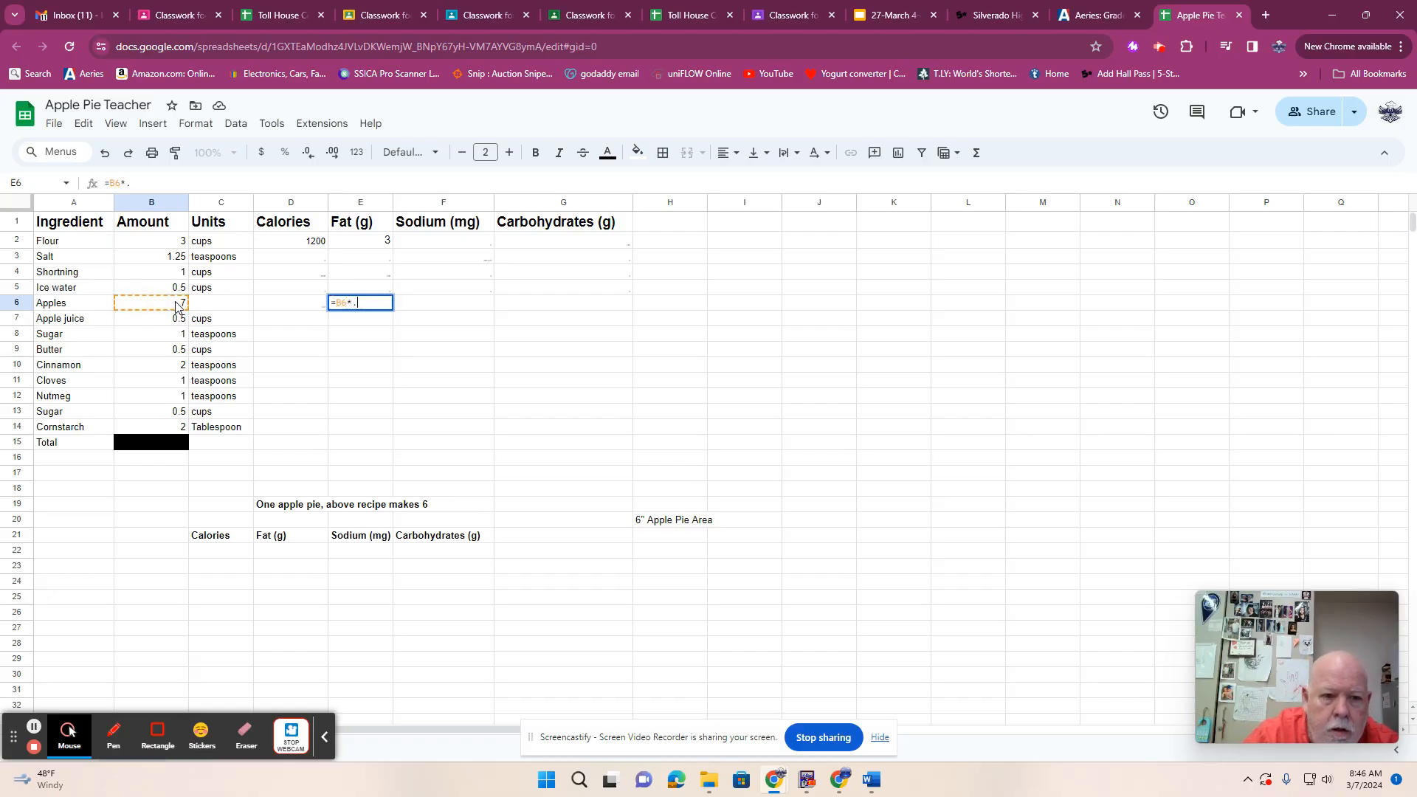
text(5)
key(Return)
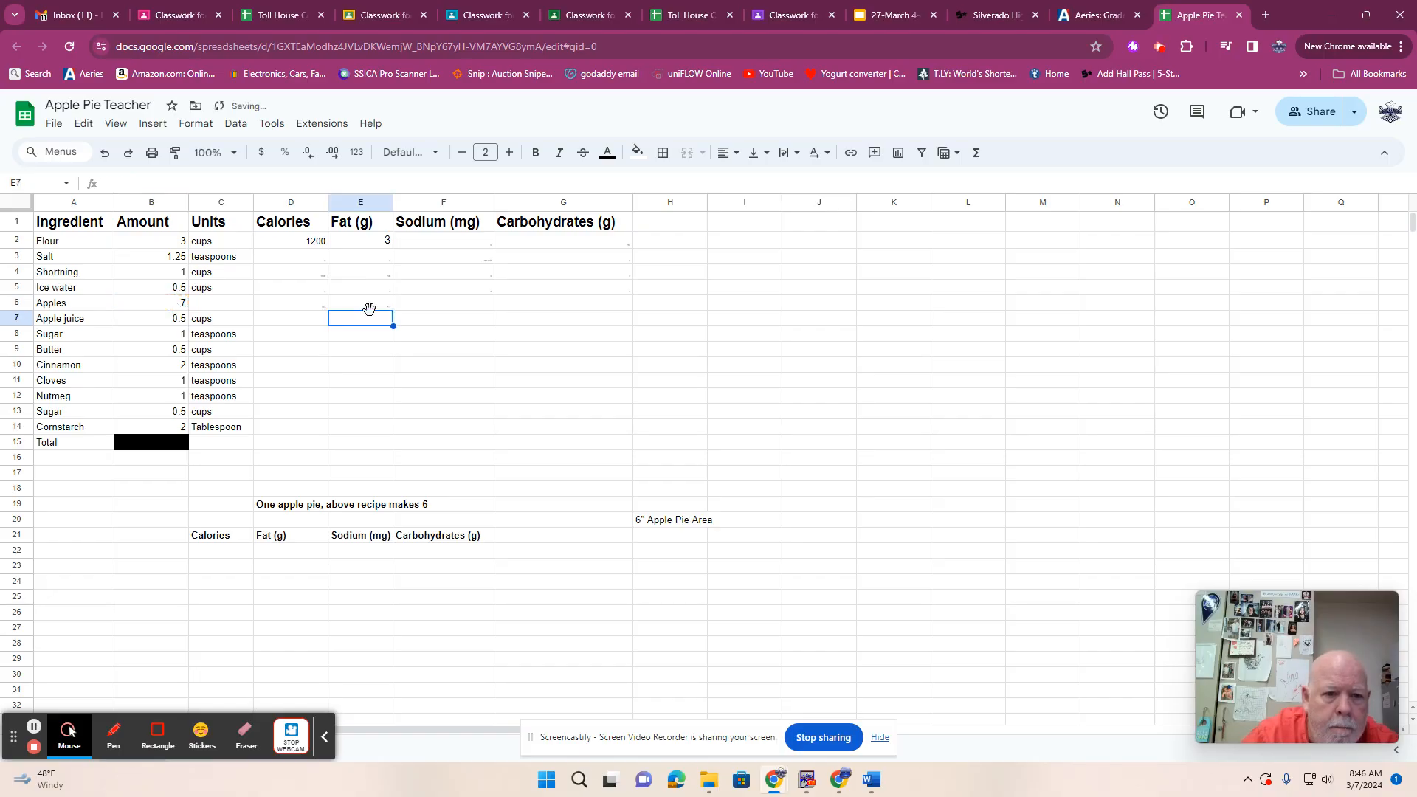
Enter the formula =B6*1.1 in F6 for the apples' sodium.
click(469, 309)
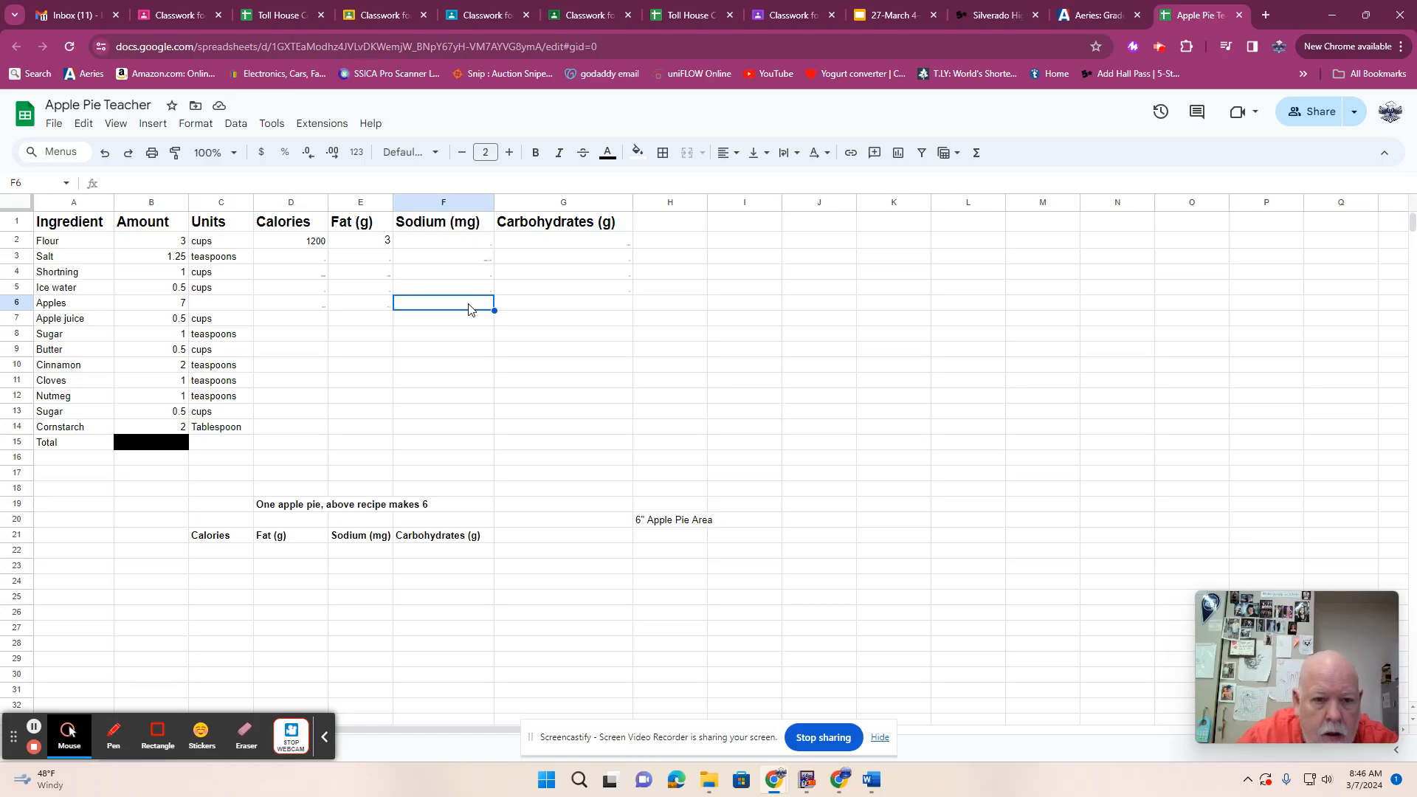
text(=)
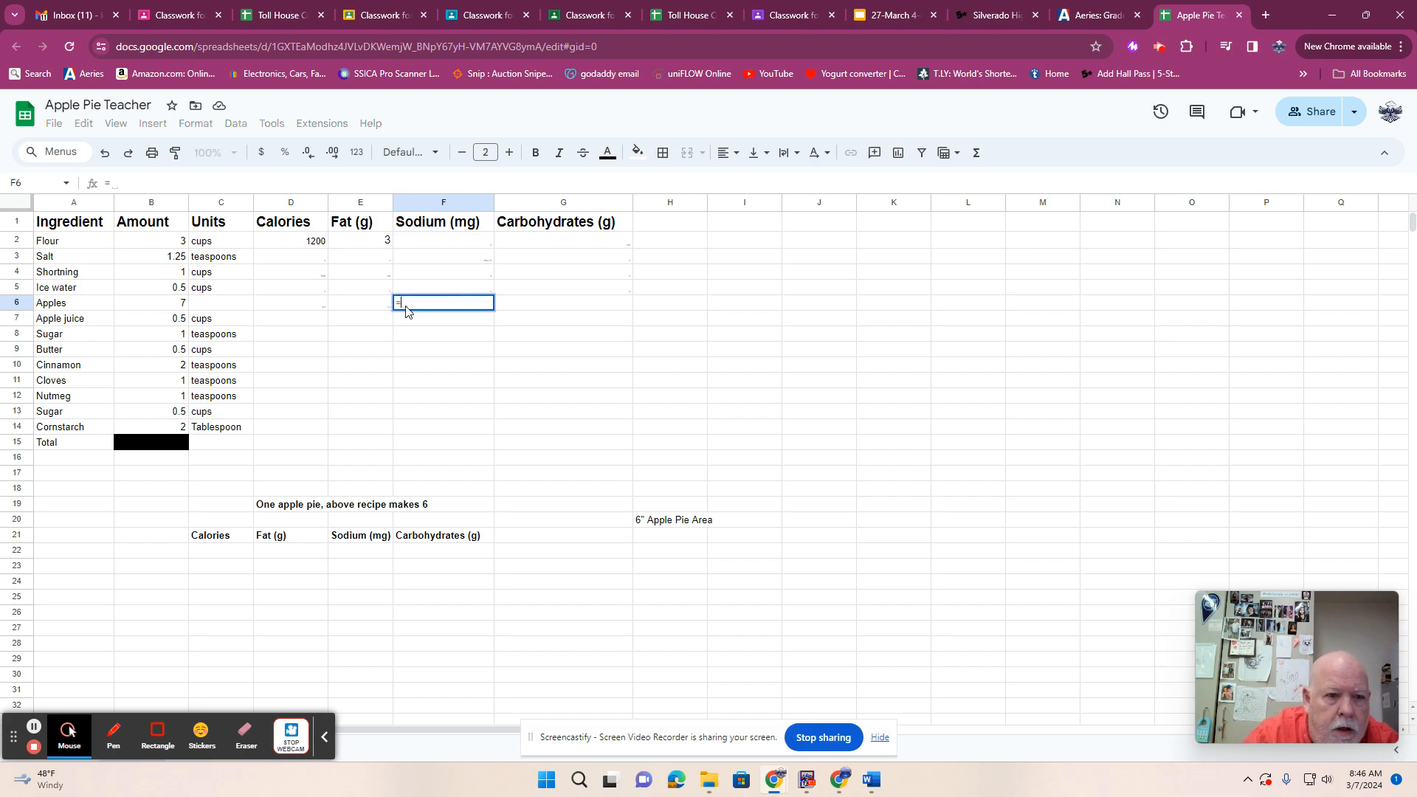
click(180, 305)
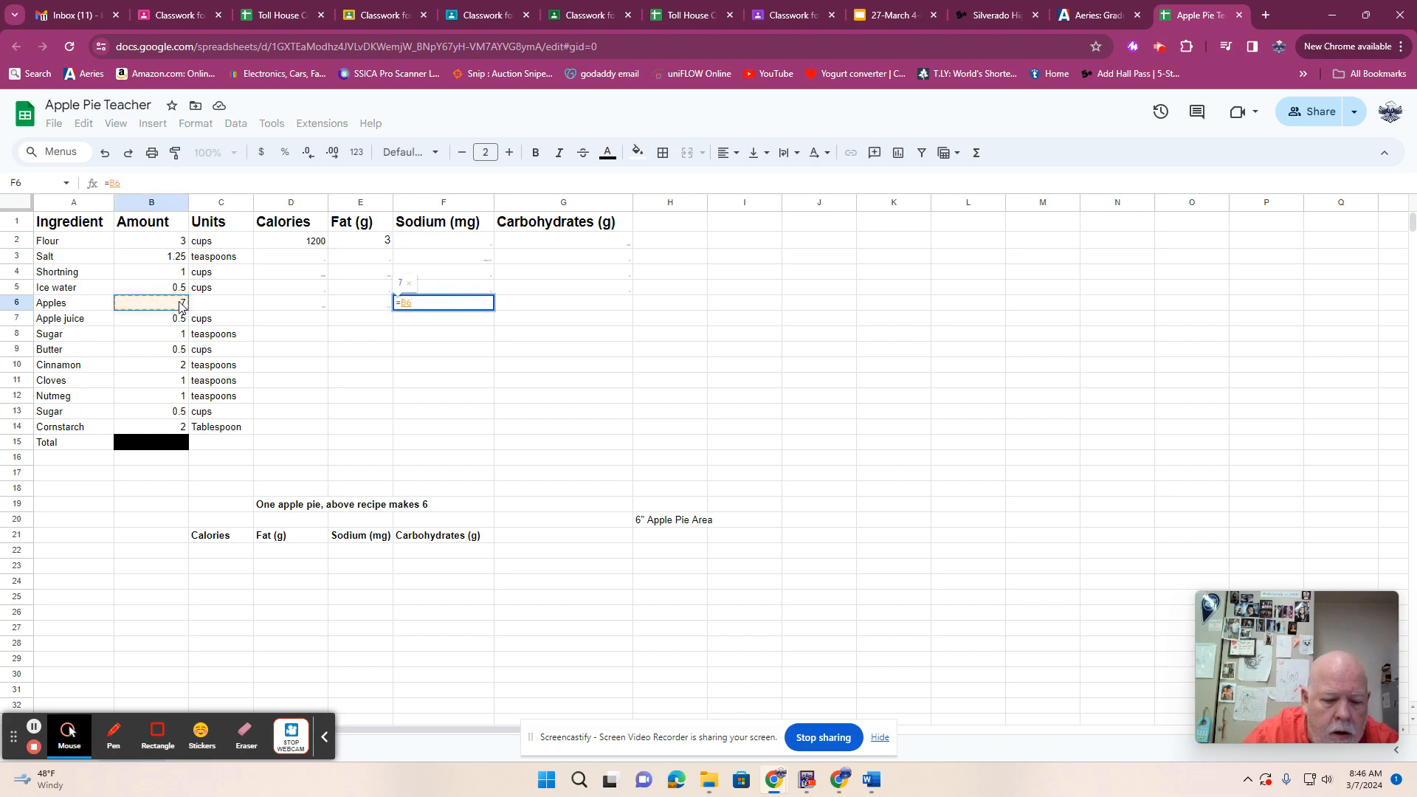
text(*)
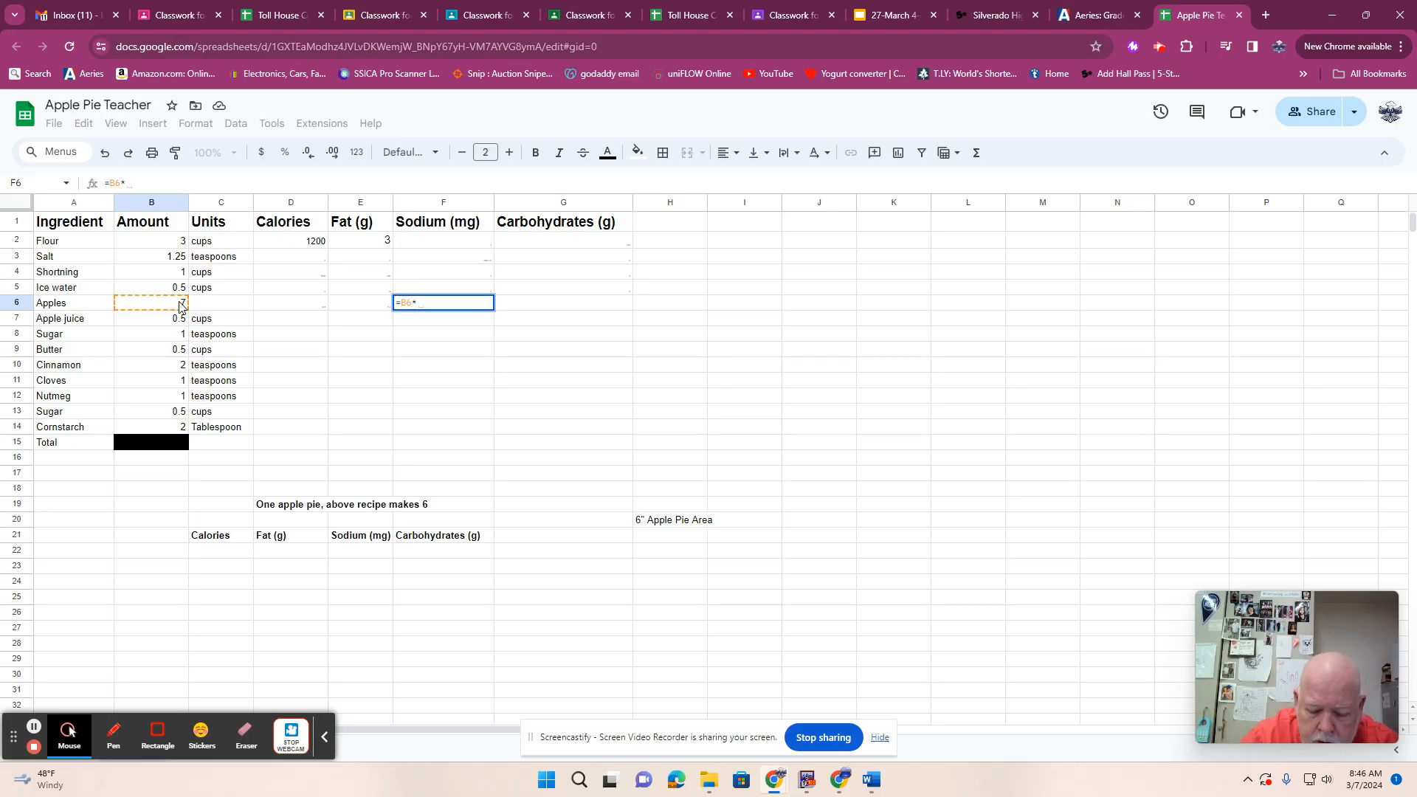
text(1.1)
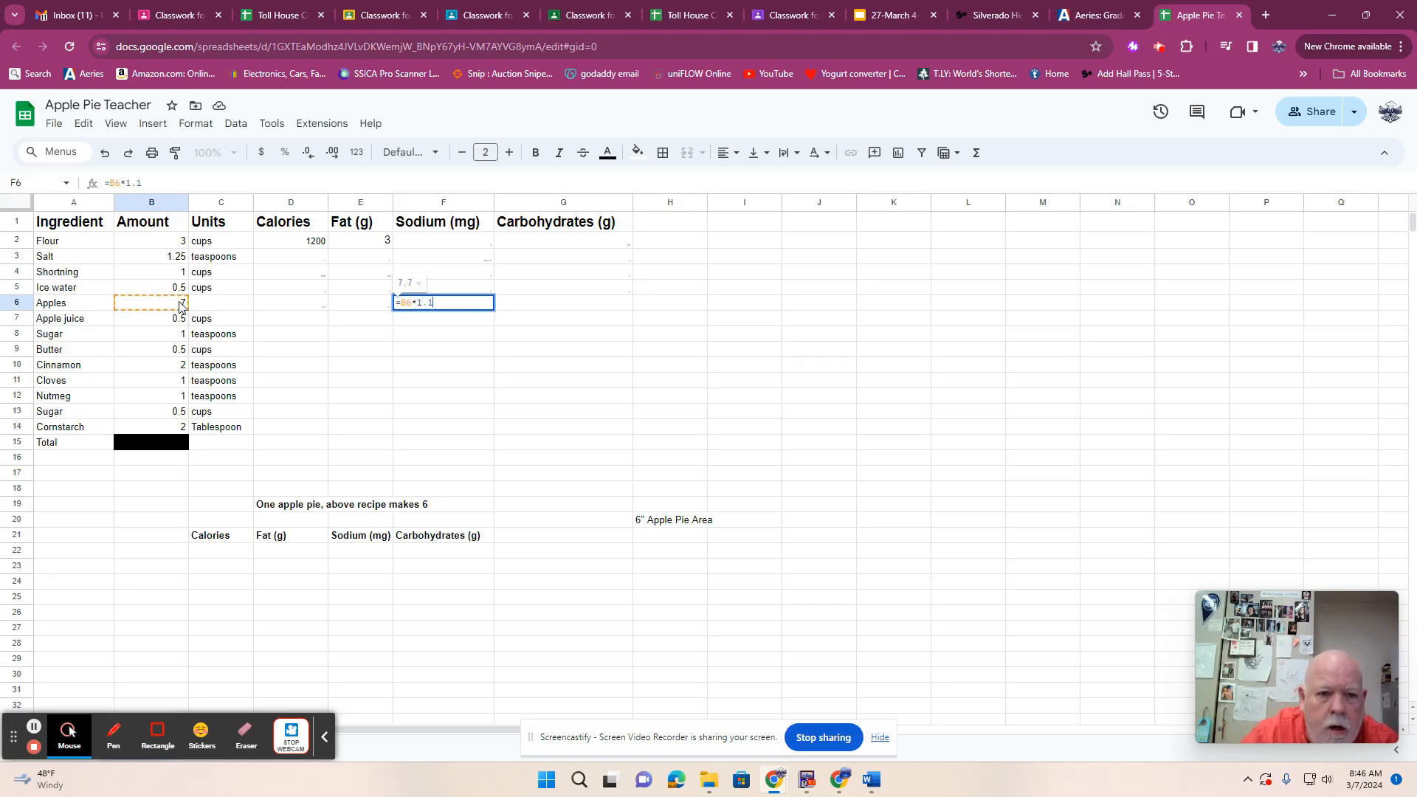
key(Return)
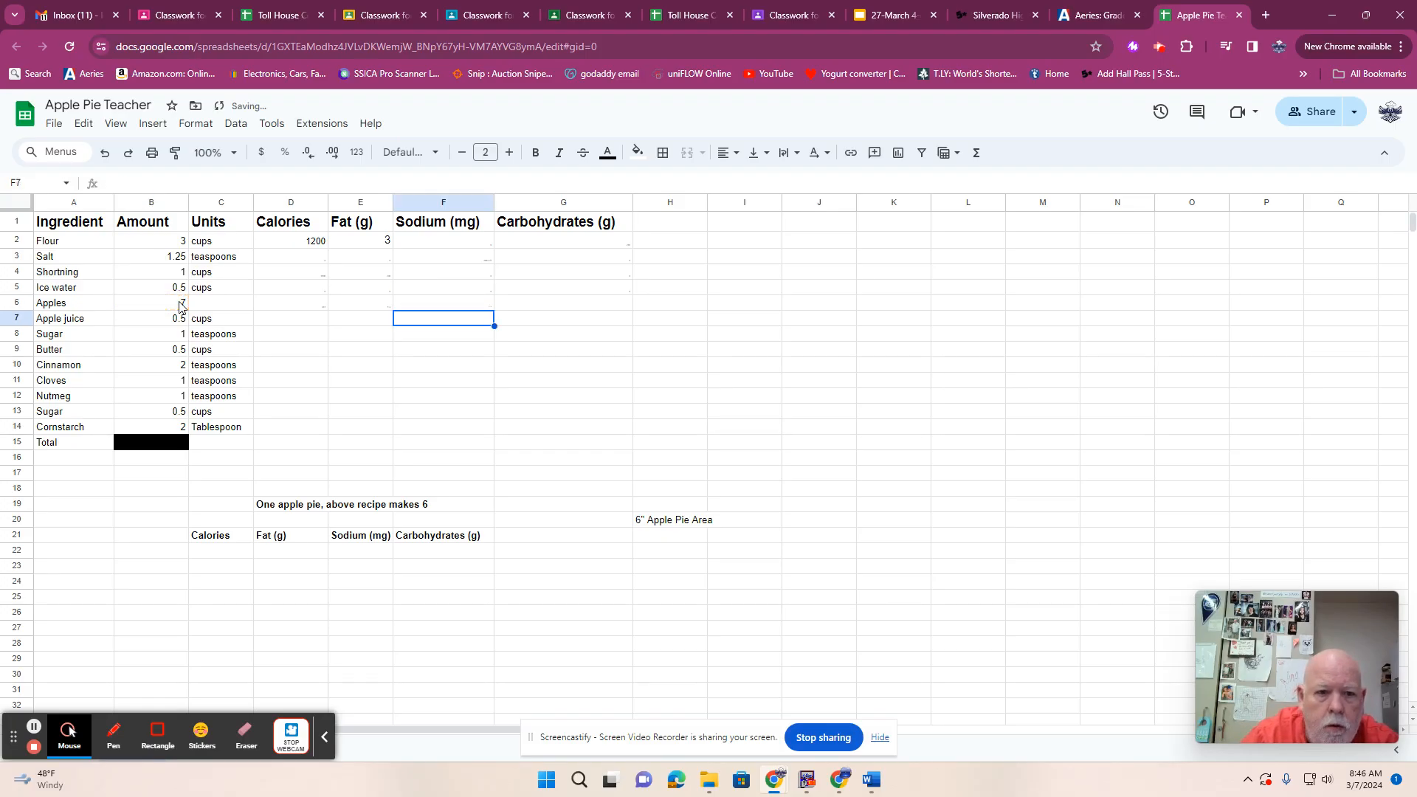
Enter the formula =B6*14.9 in G6 for the apples' carbohydrates.
click(547, 308)
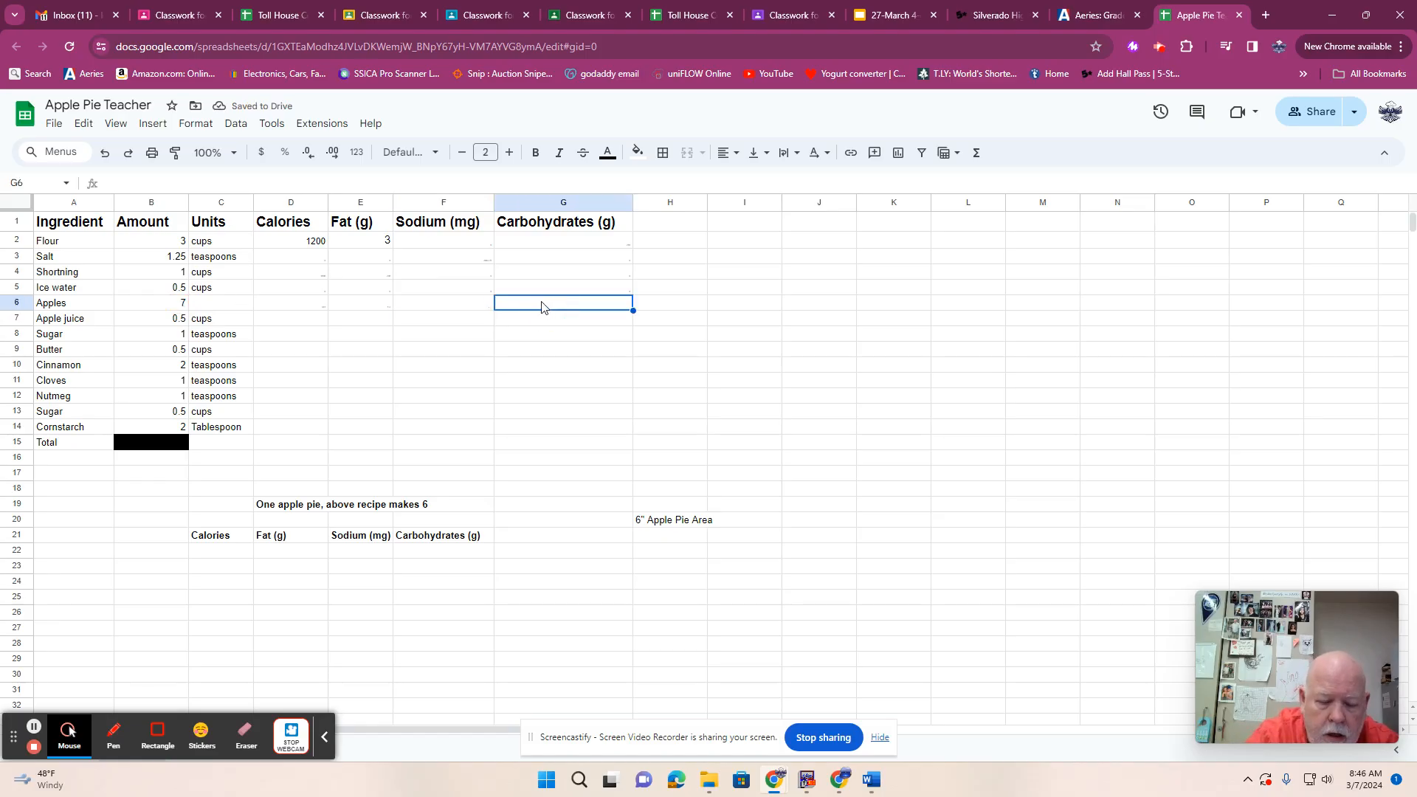
text(=)
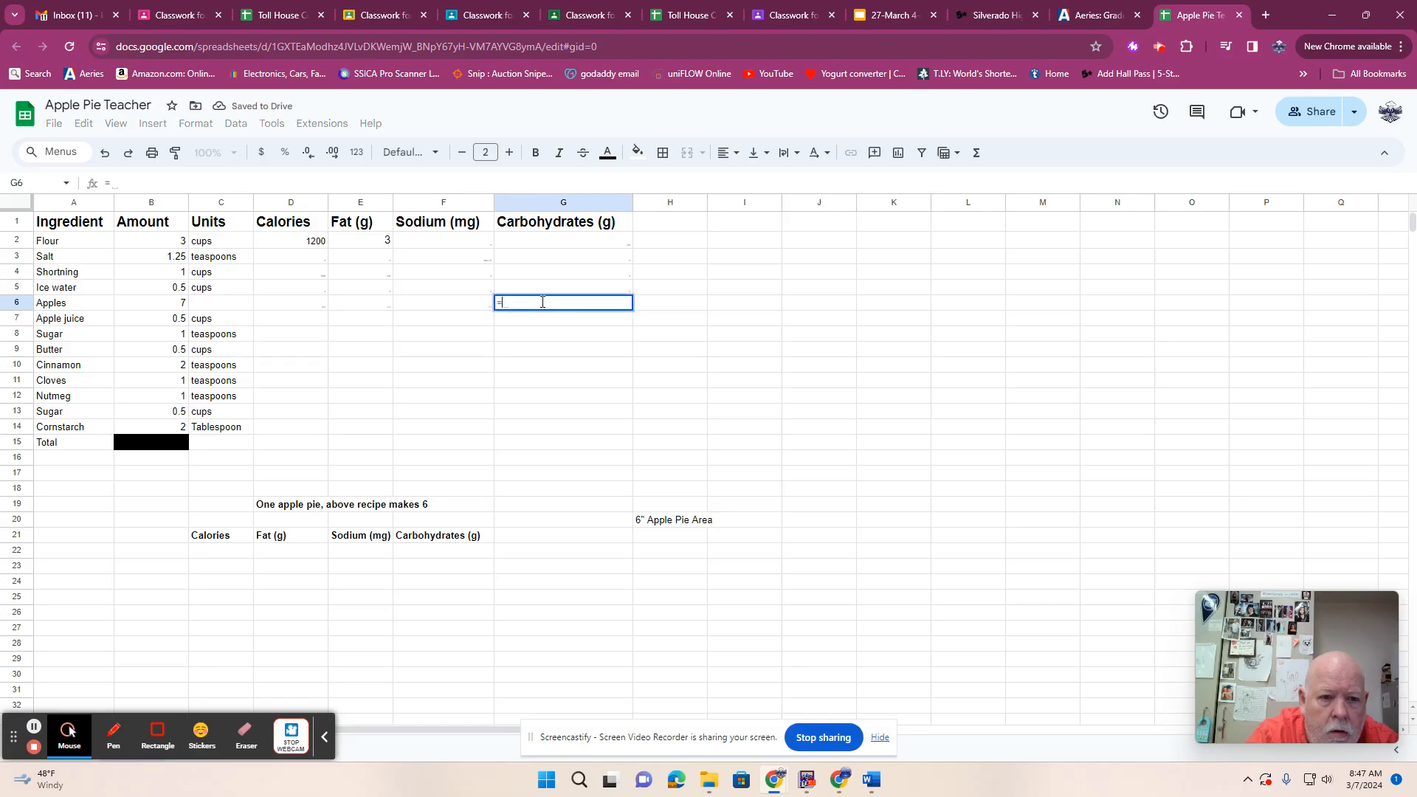
click(171, 306)
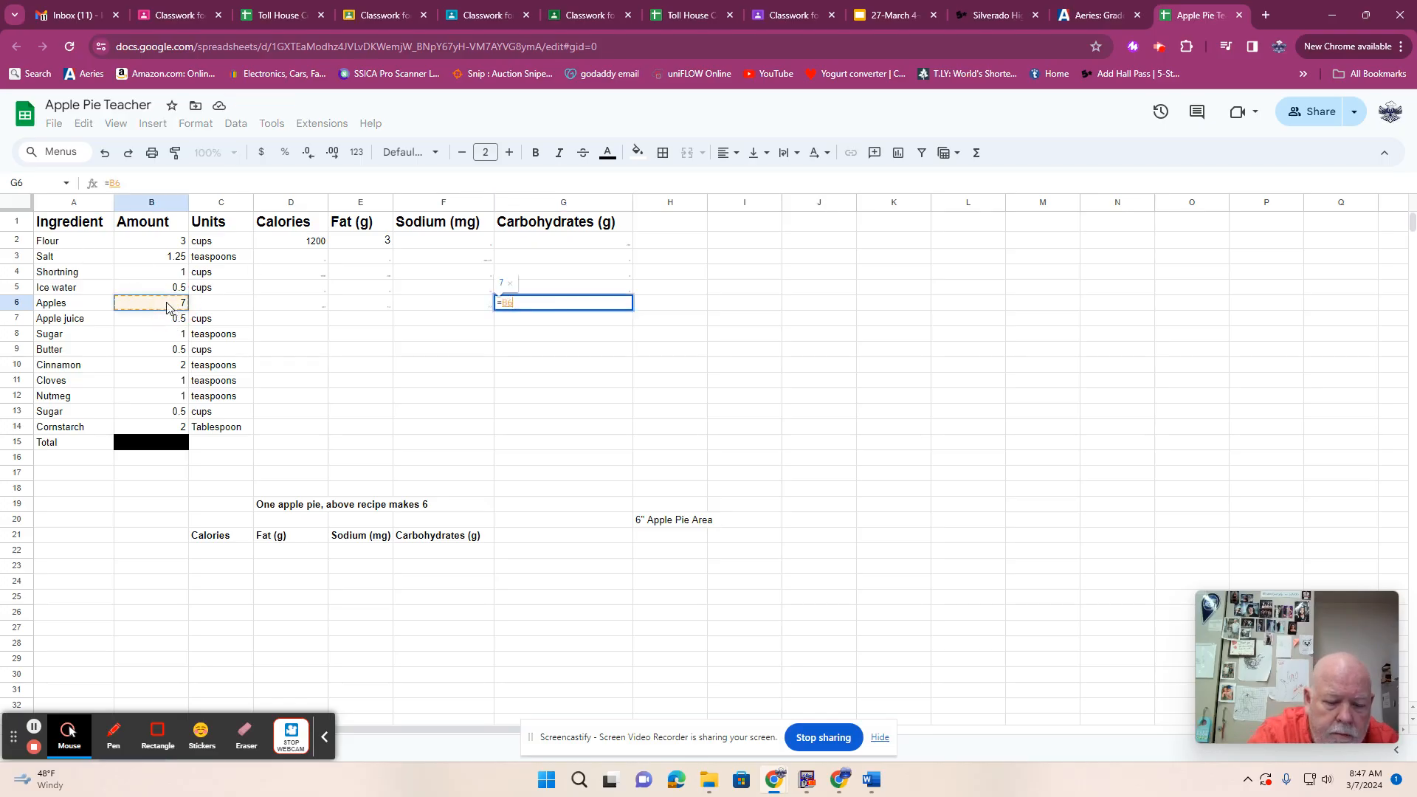
text(*)
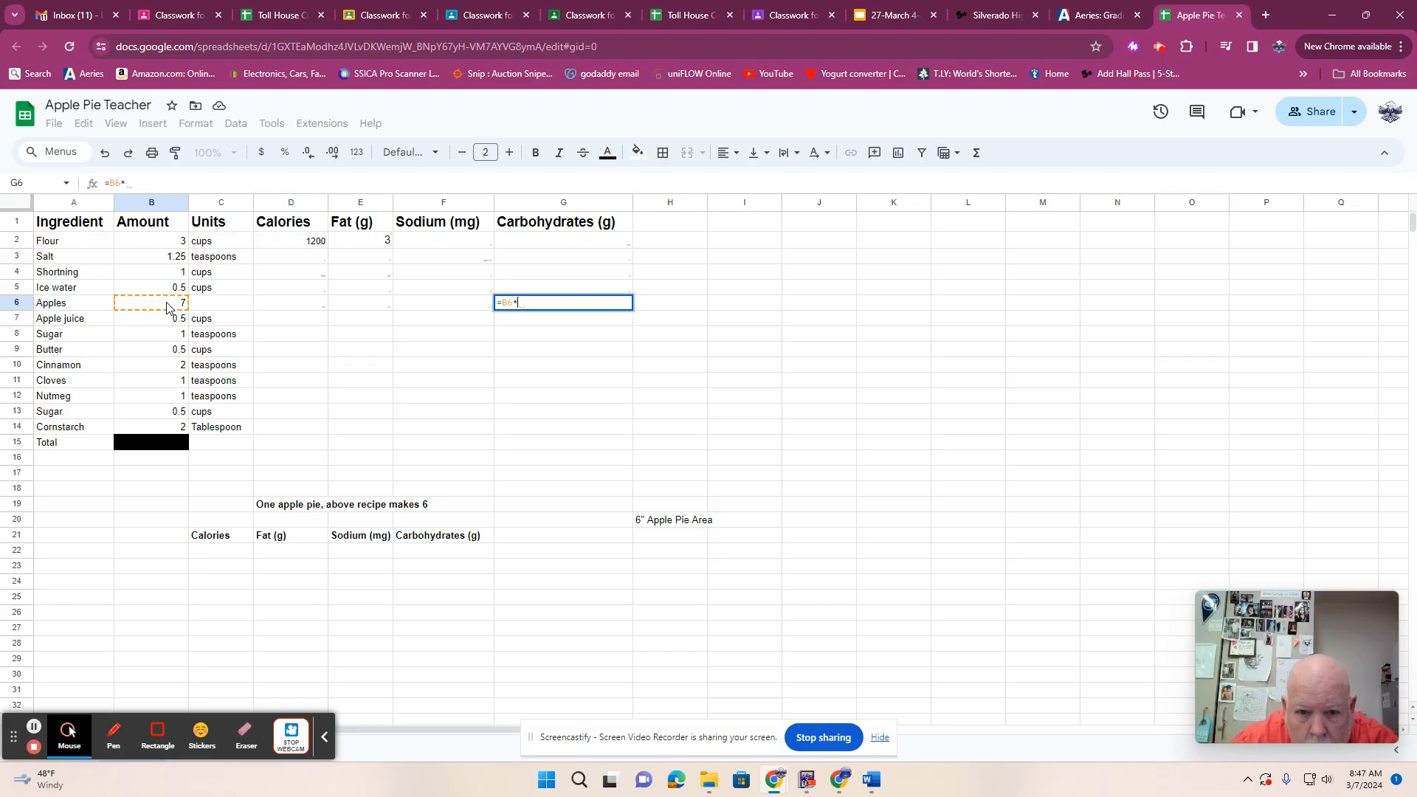
text(14.)
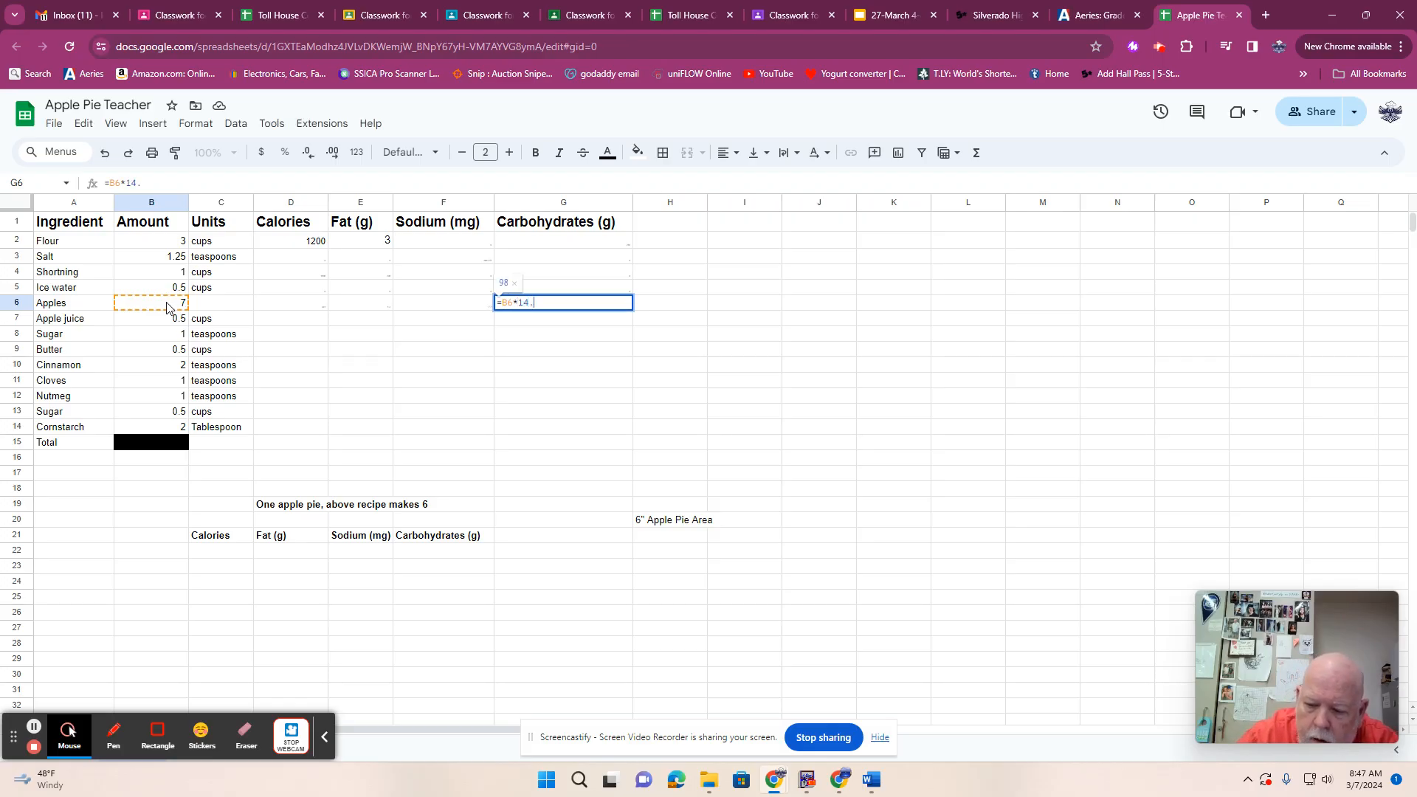
text(9)
key(Return)
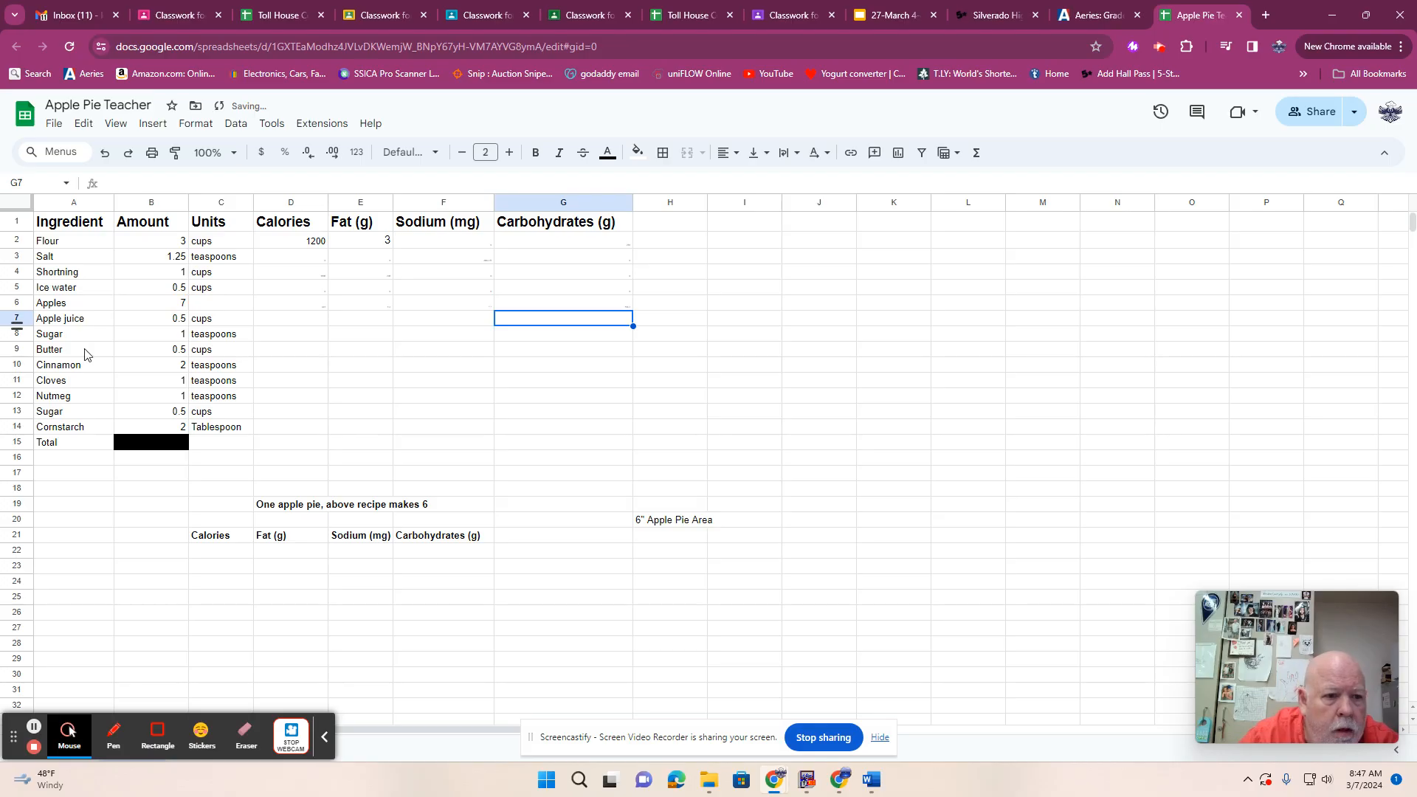
Try the formula =B7*140/2 in D7 for the apple juice's calories.
click(284, 322)
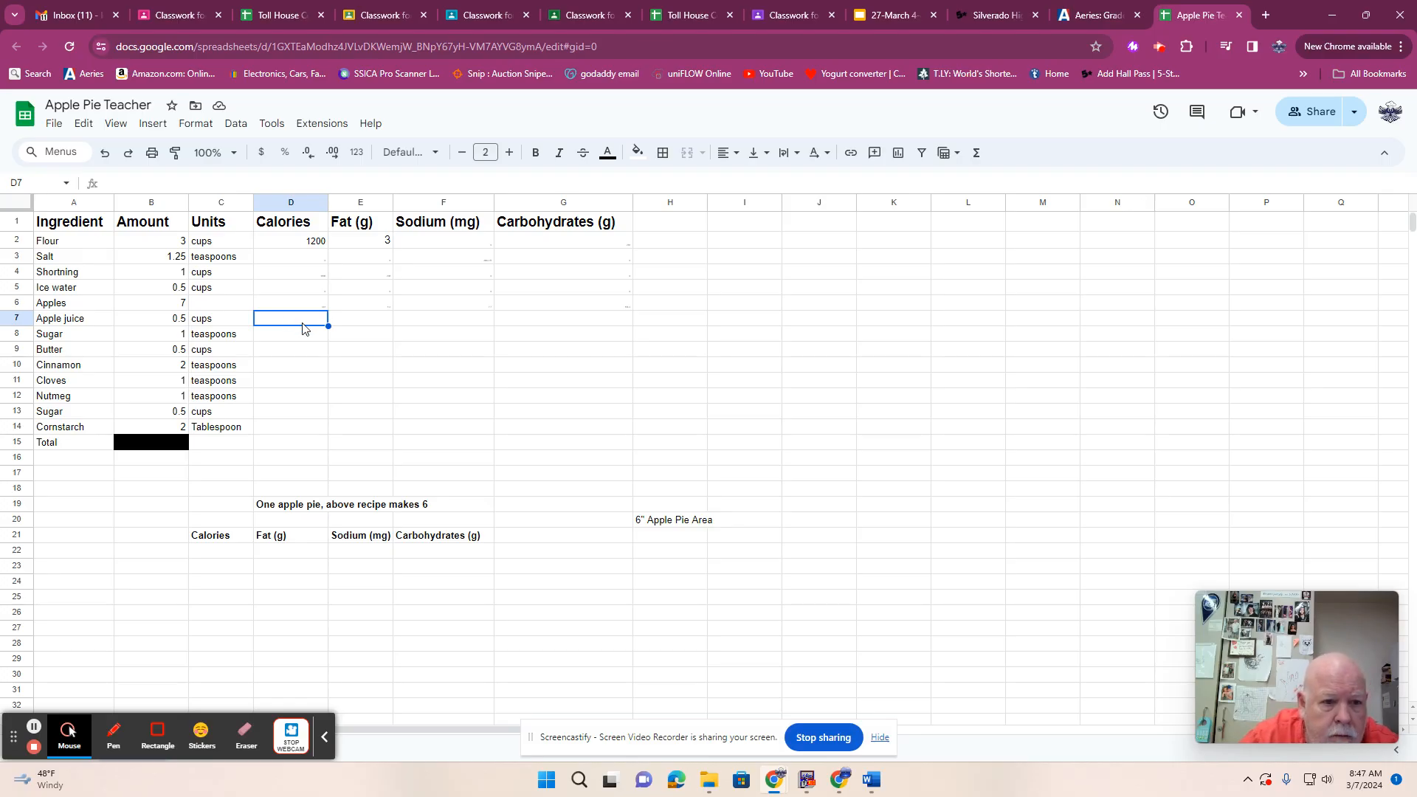
click(304, 321)
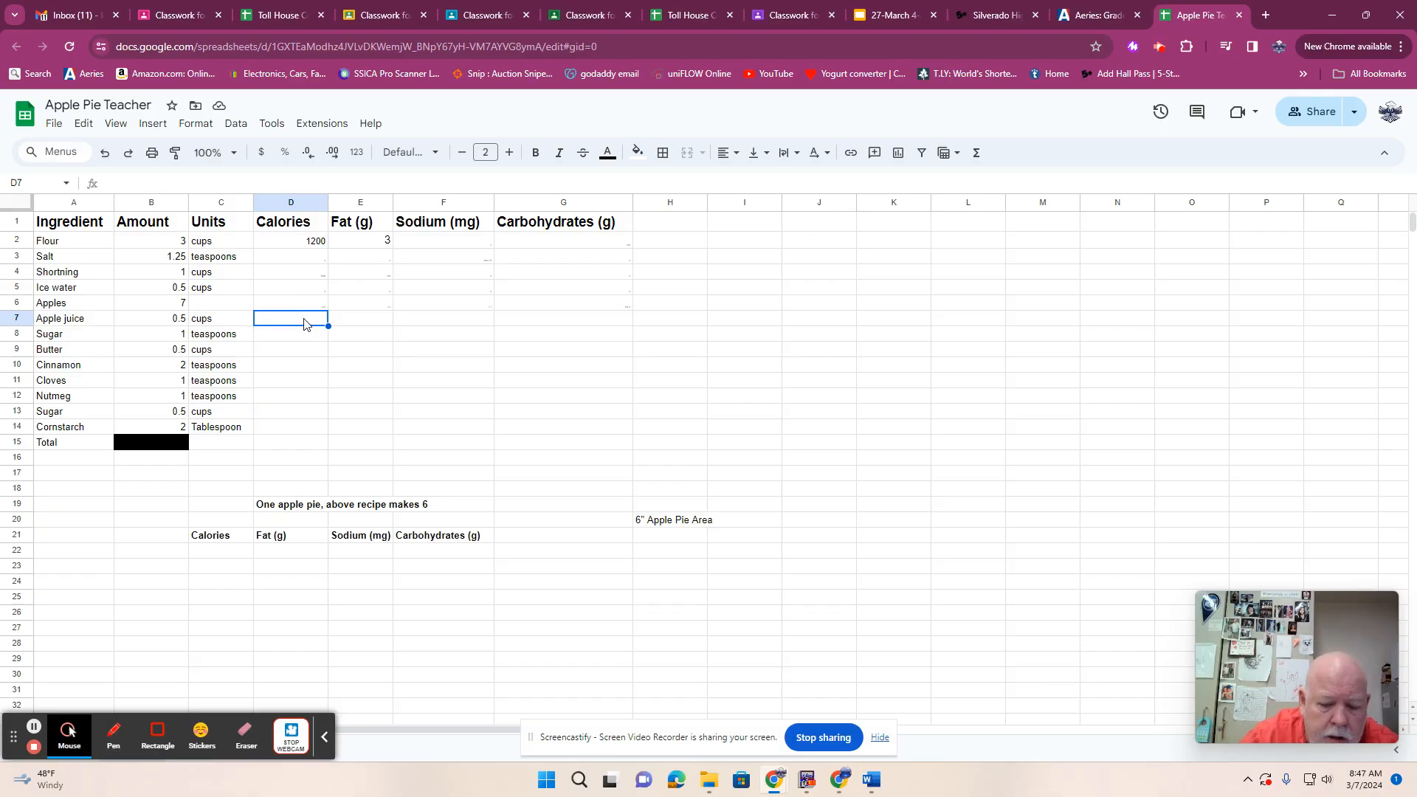
text(=)
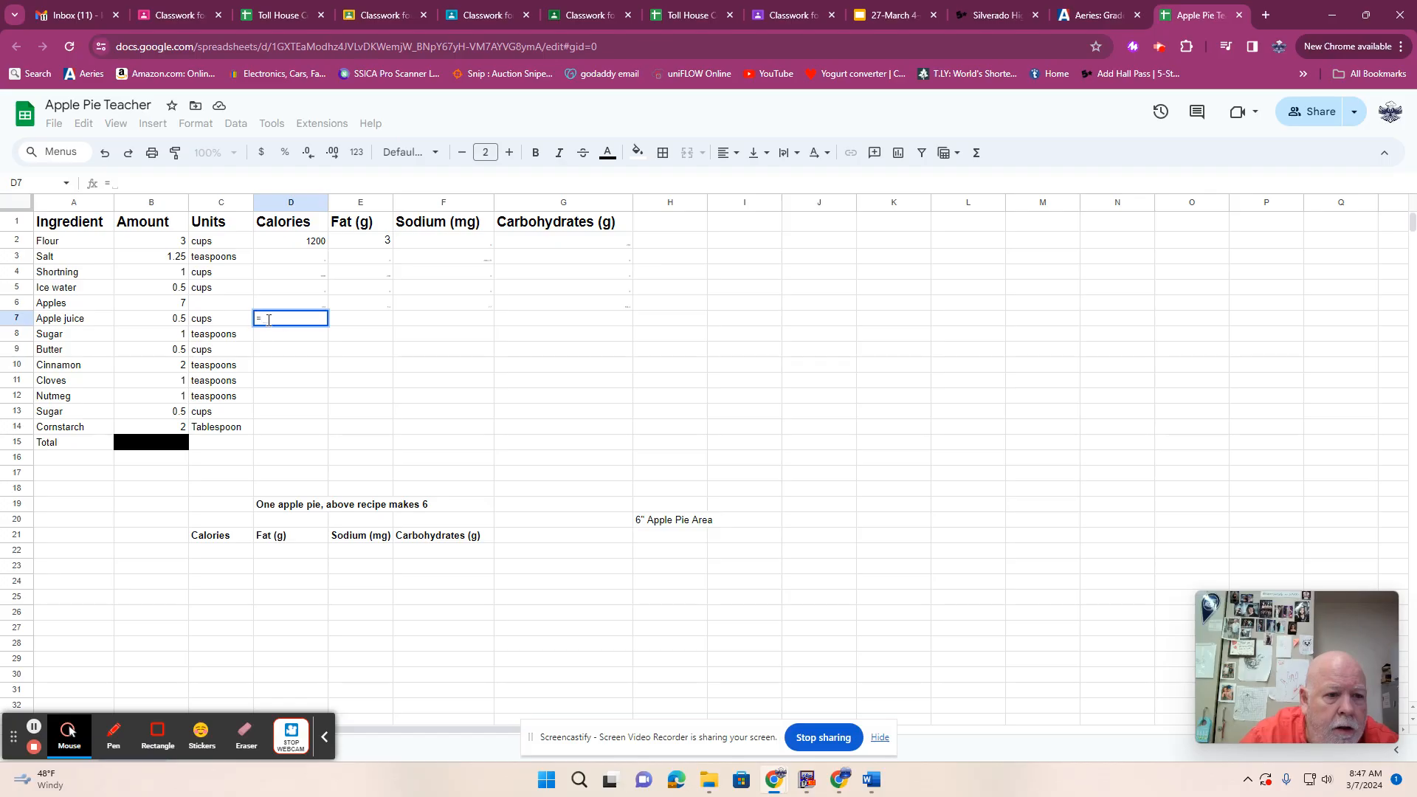
click(169, 323)
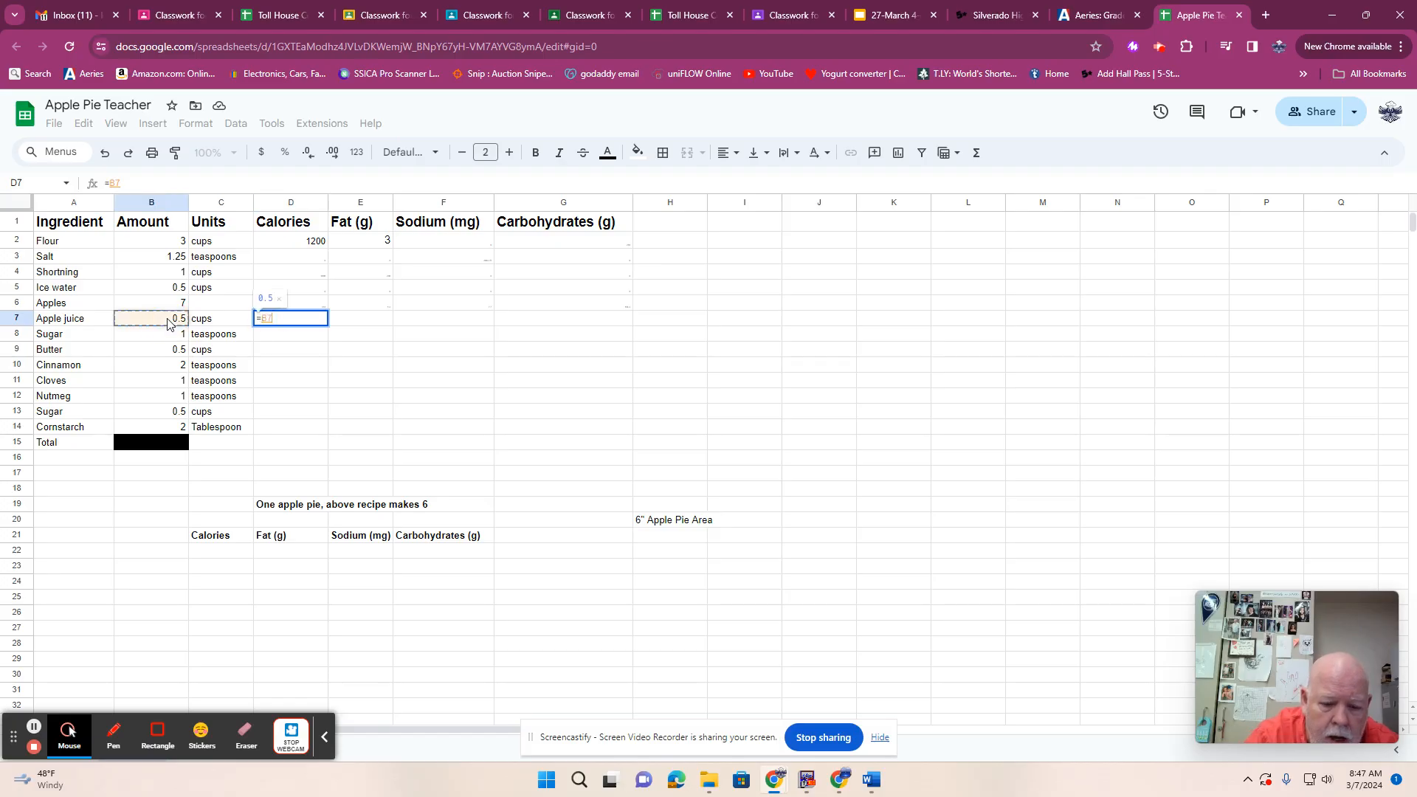
text(*)
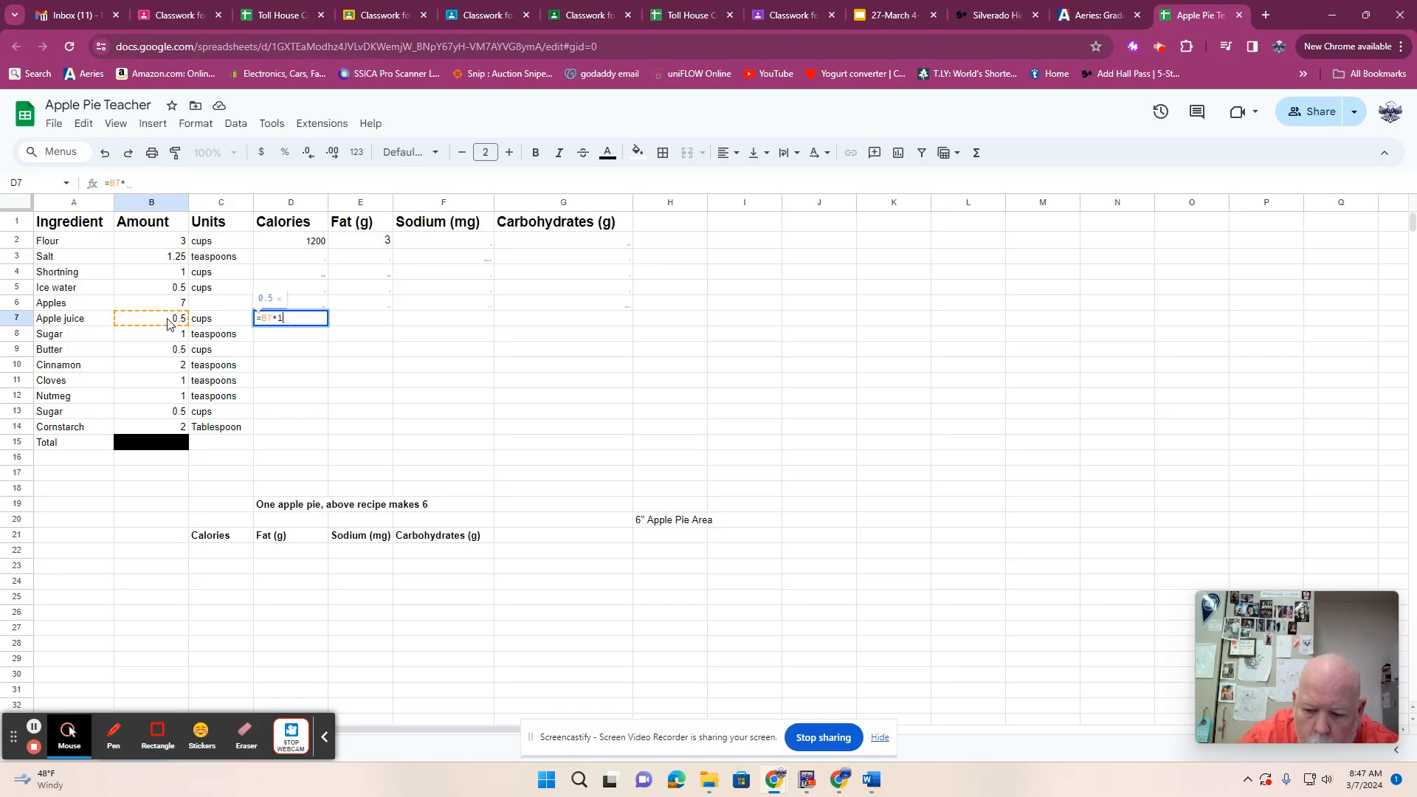
text(140)
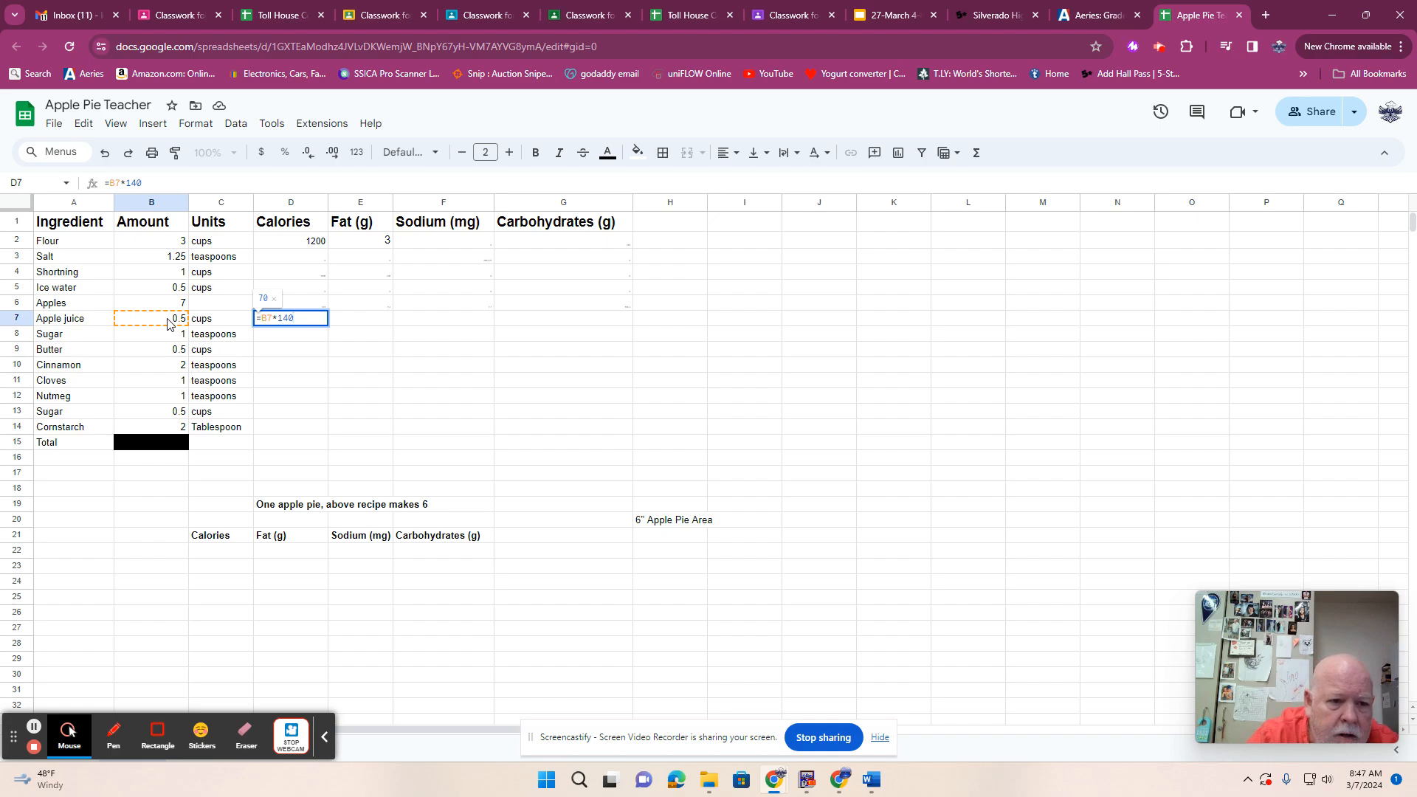
text(/2)
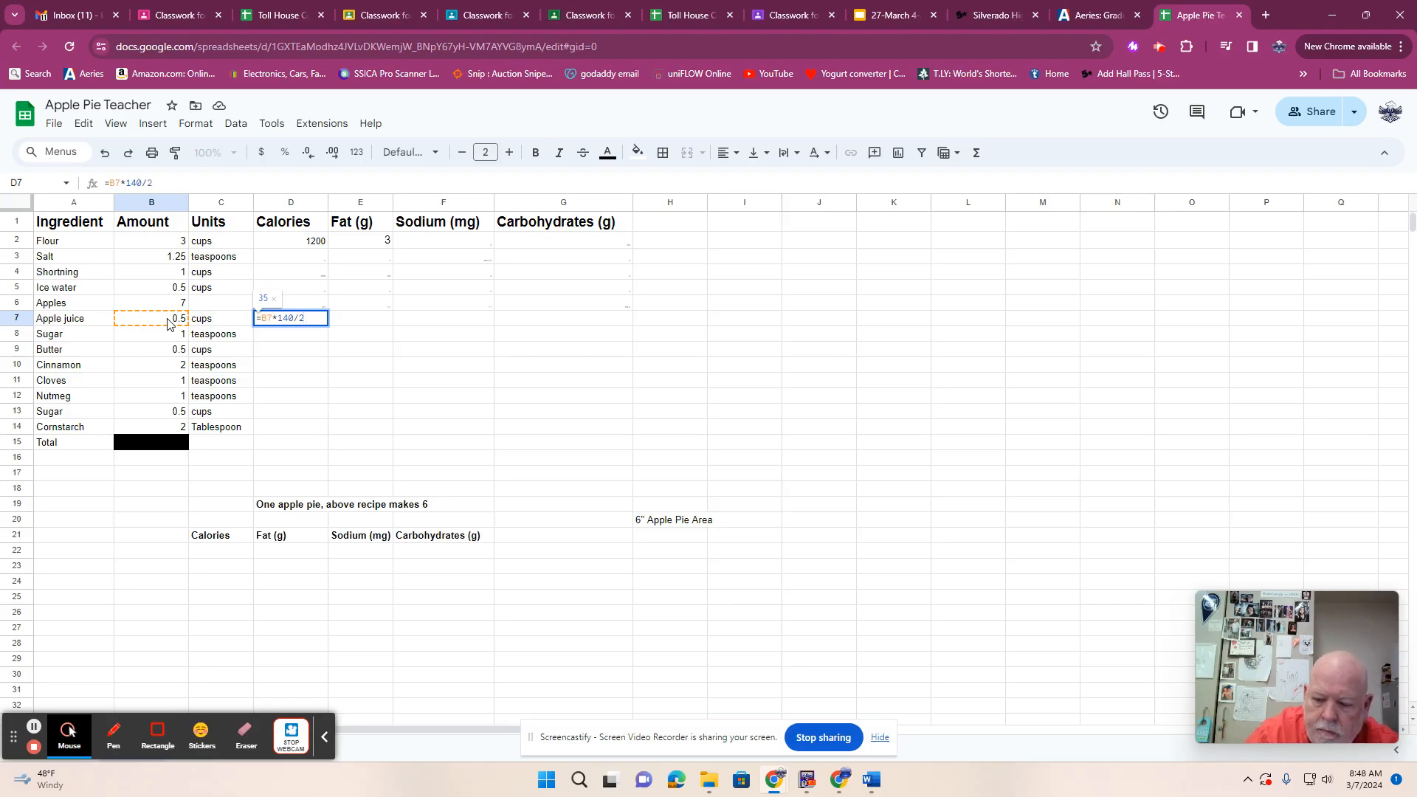
key(Return)
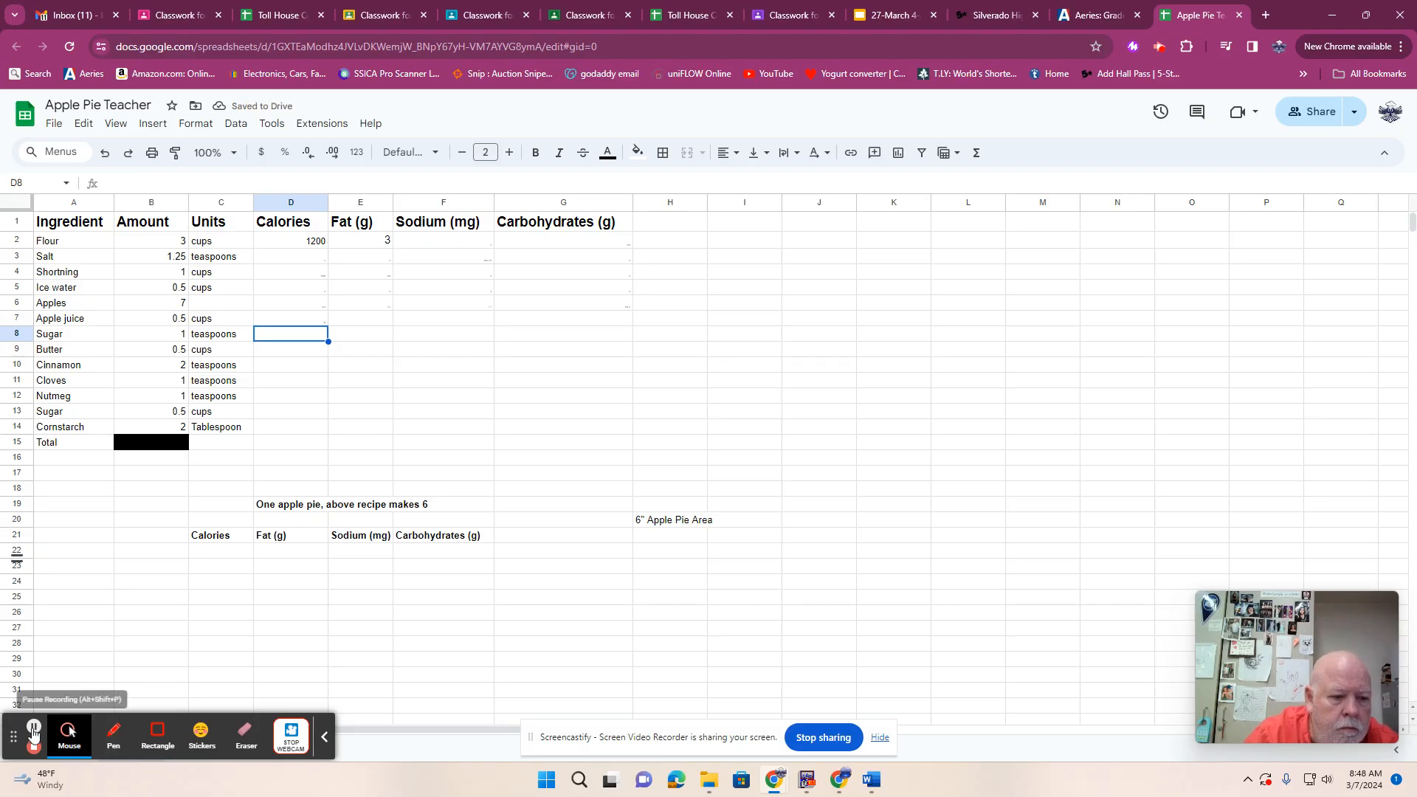
Clear the apple juice's calories formula from D7.
key(Up)
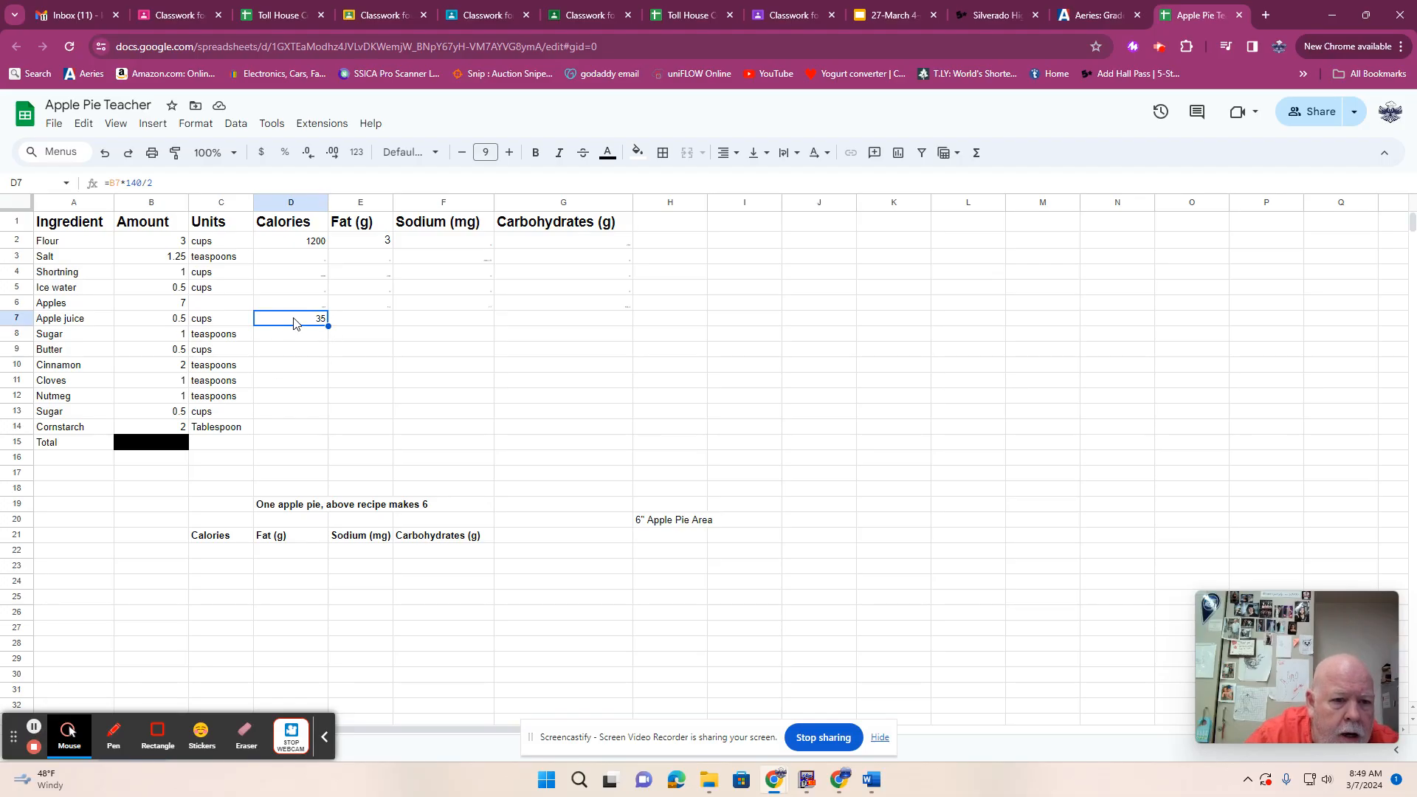
click(322, 319)
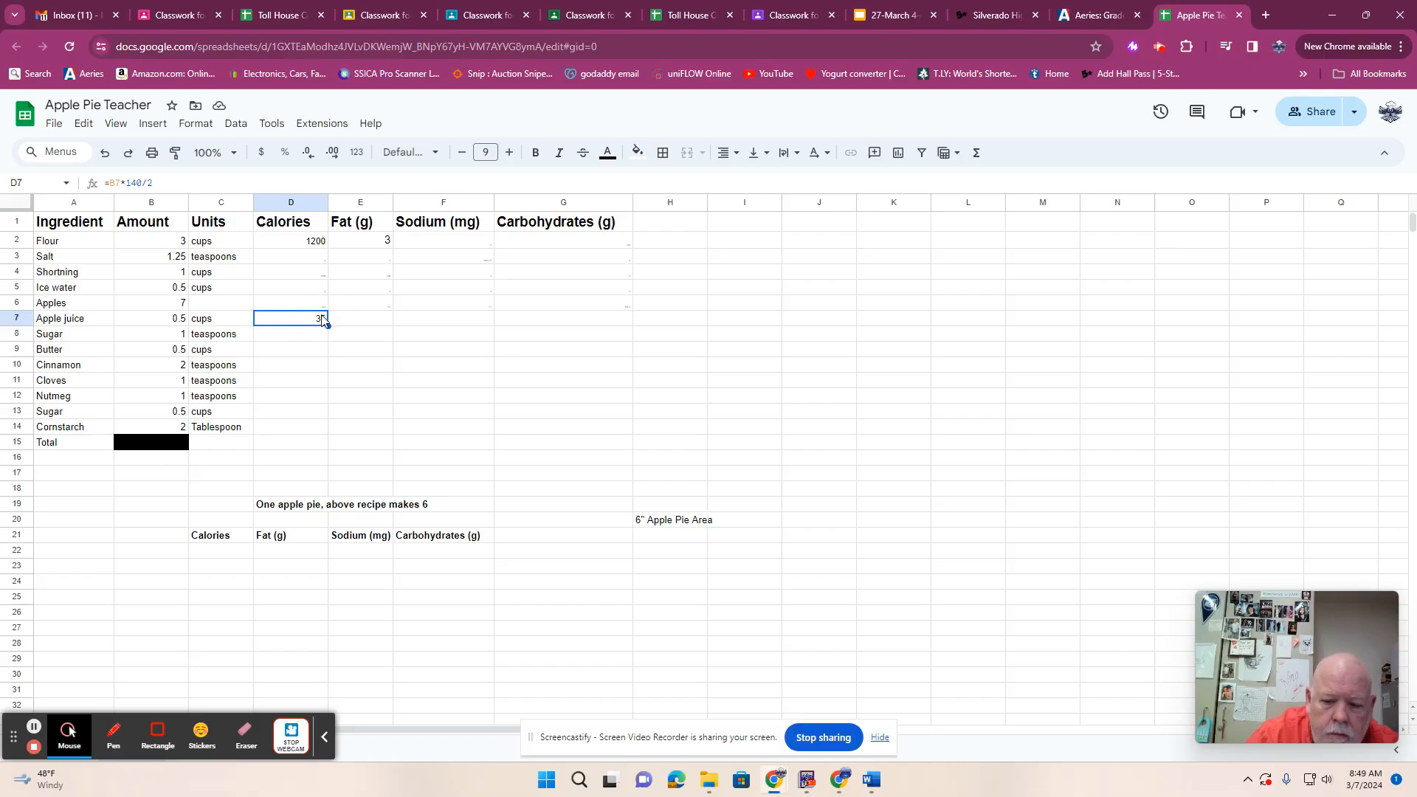
key(Delete)
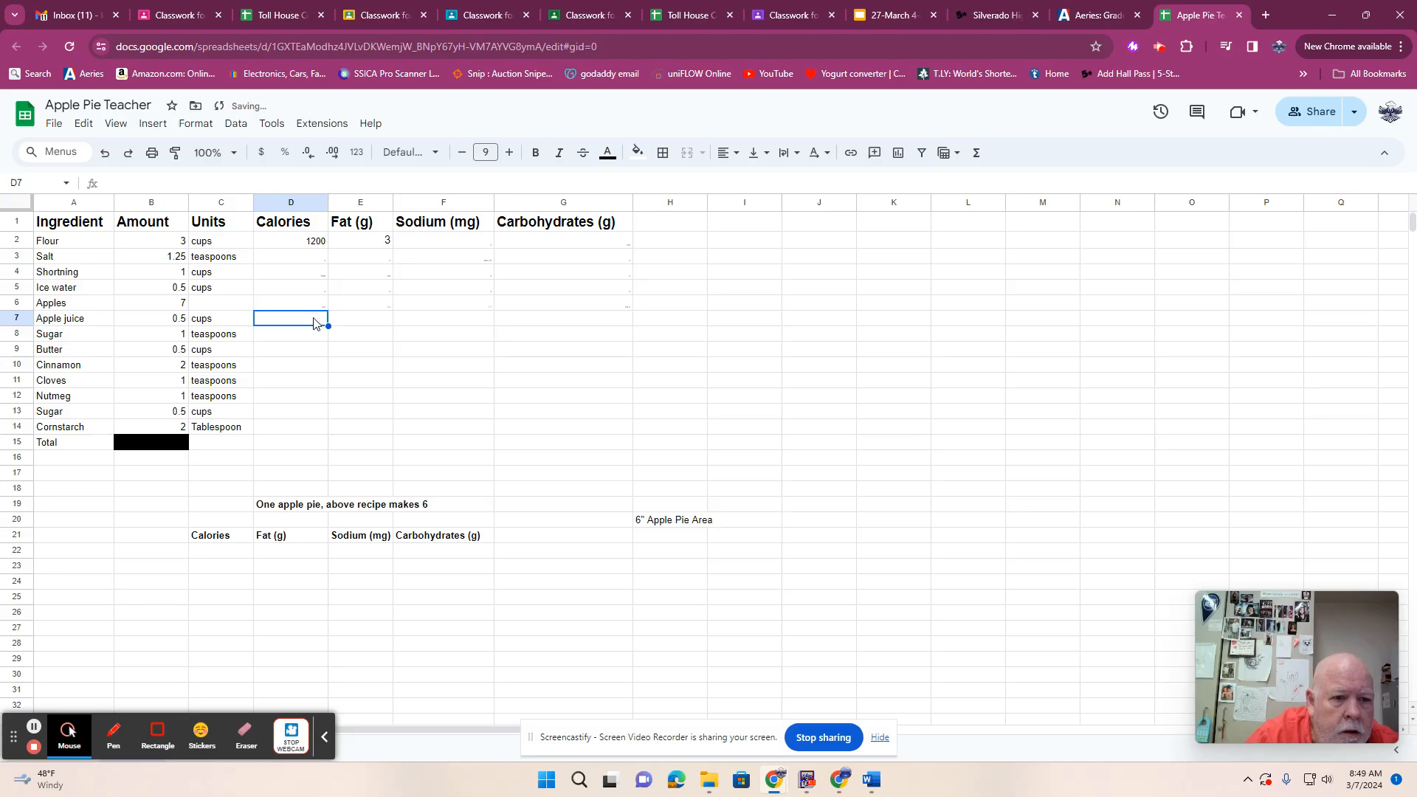
click(314, 319)
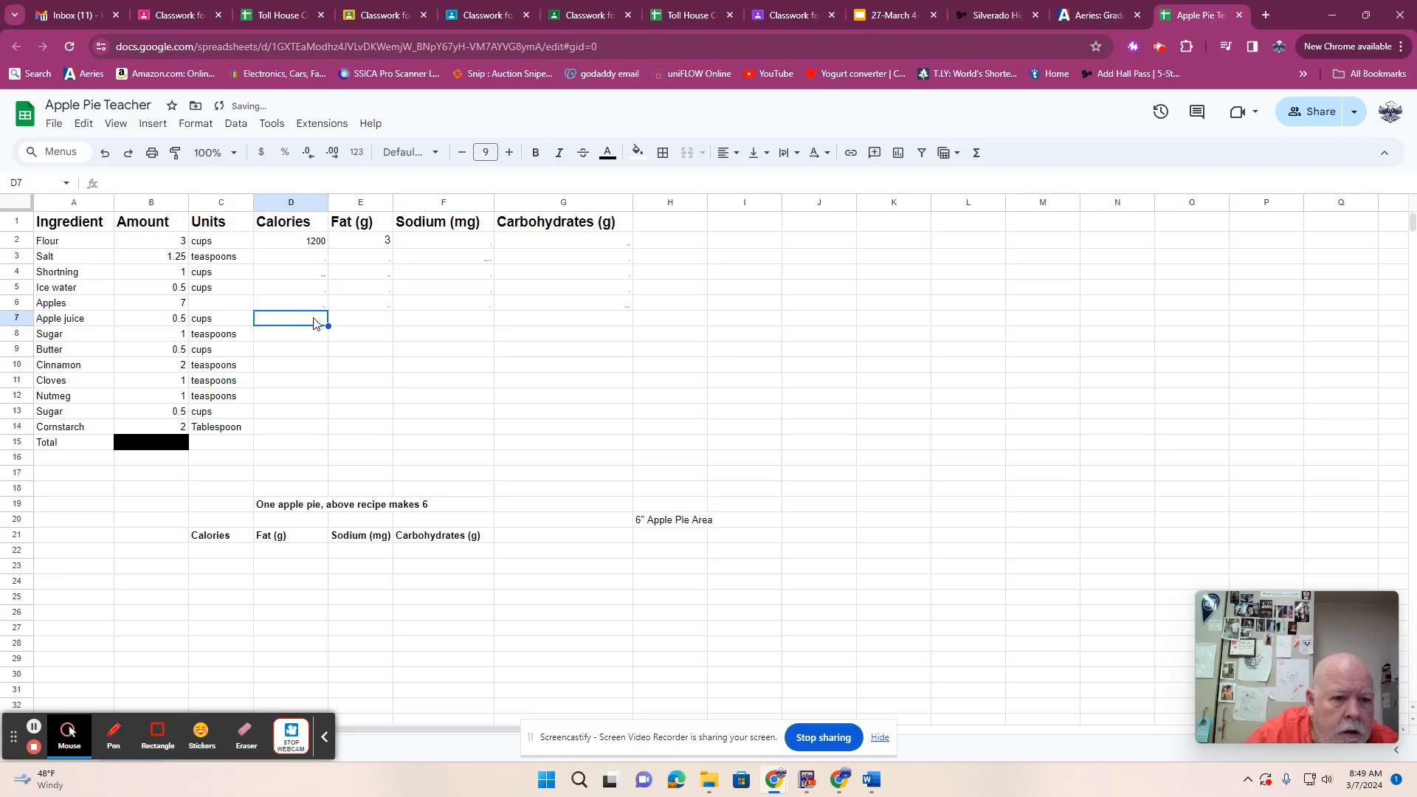
Enter the formula =B7*140 in D7 for the apple juice's calories.
click(179, 324)
click(298, 322)
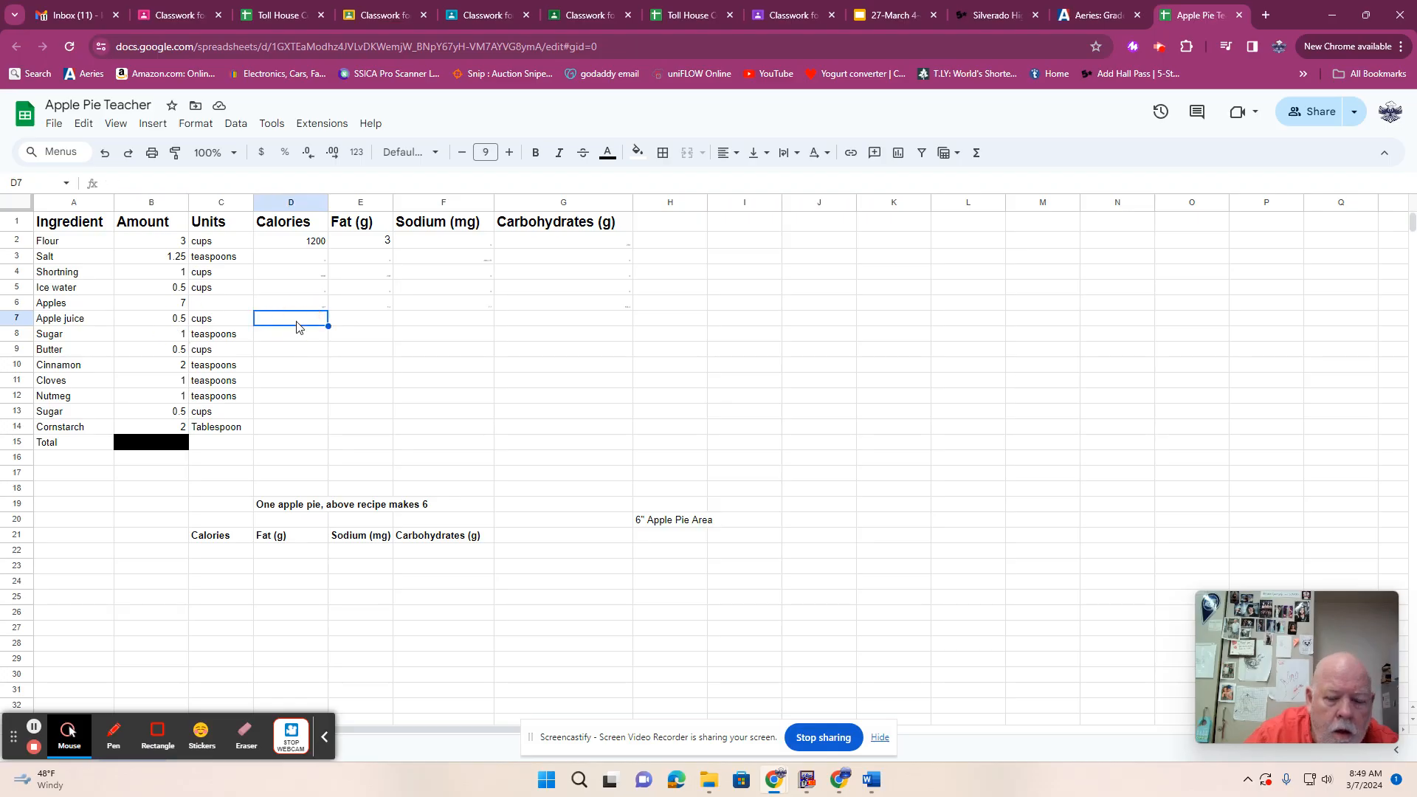
text(=)
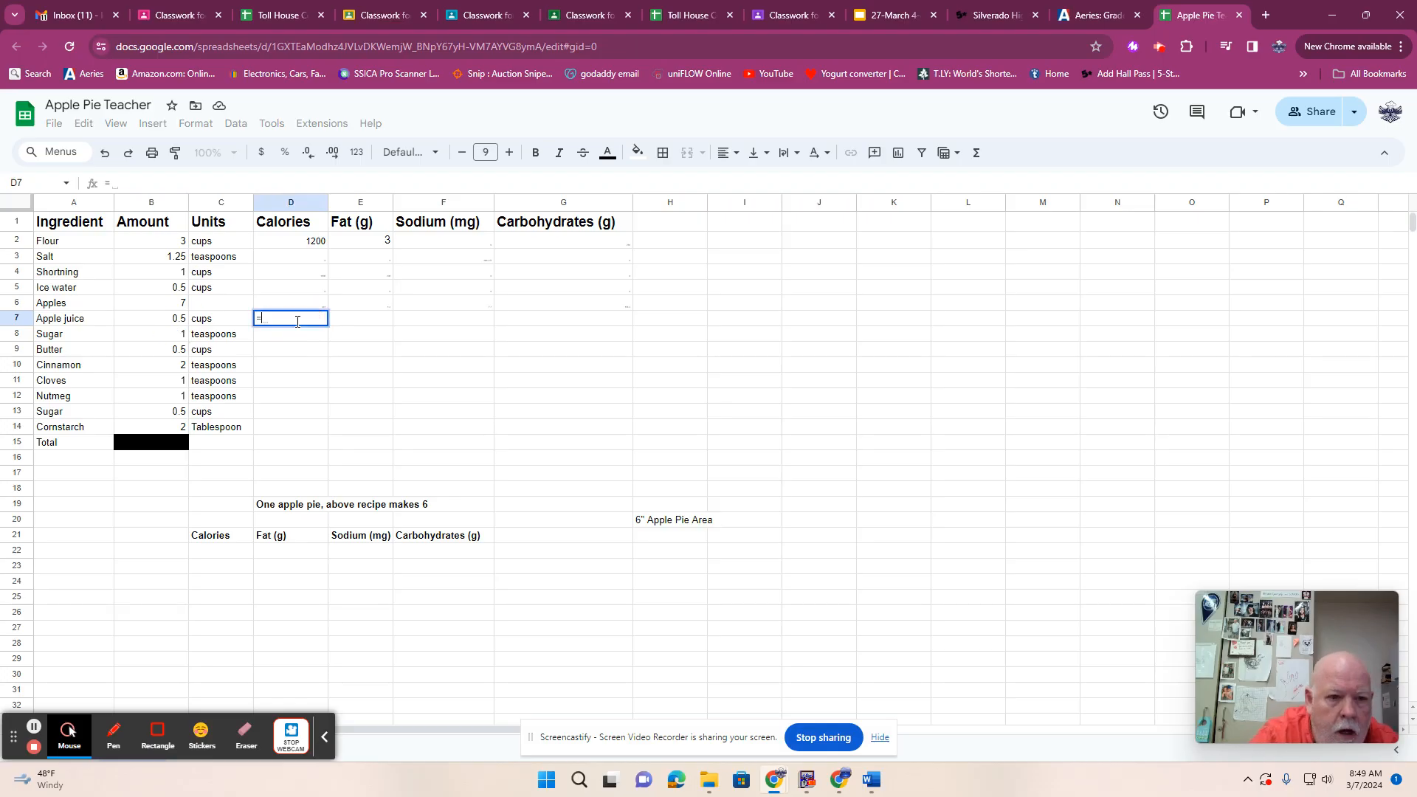
click(177, 323)
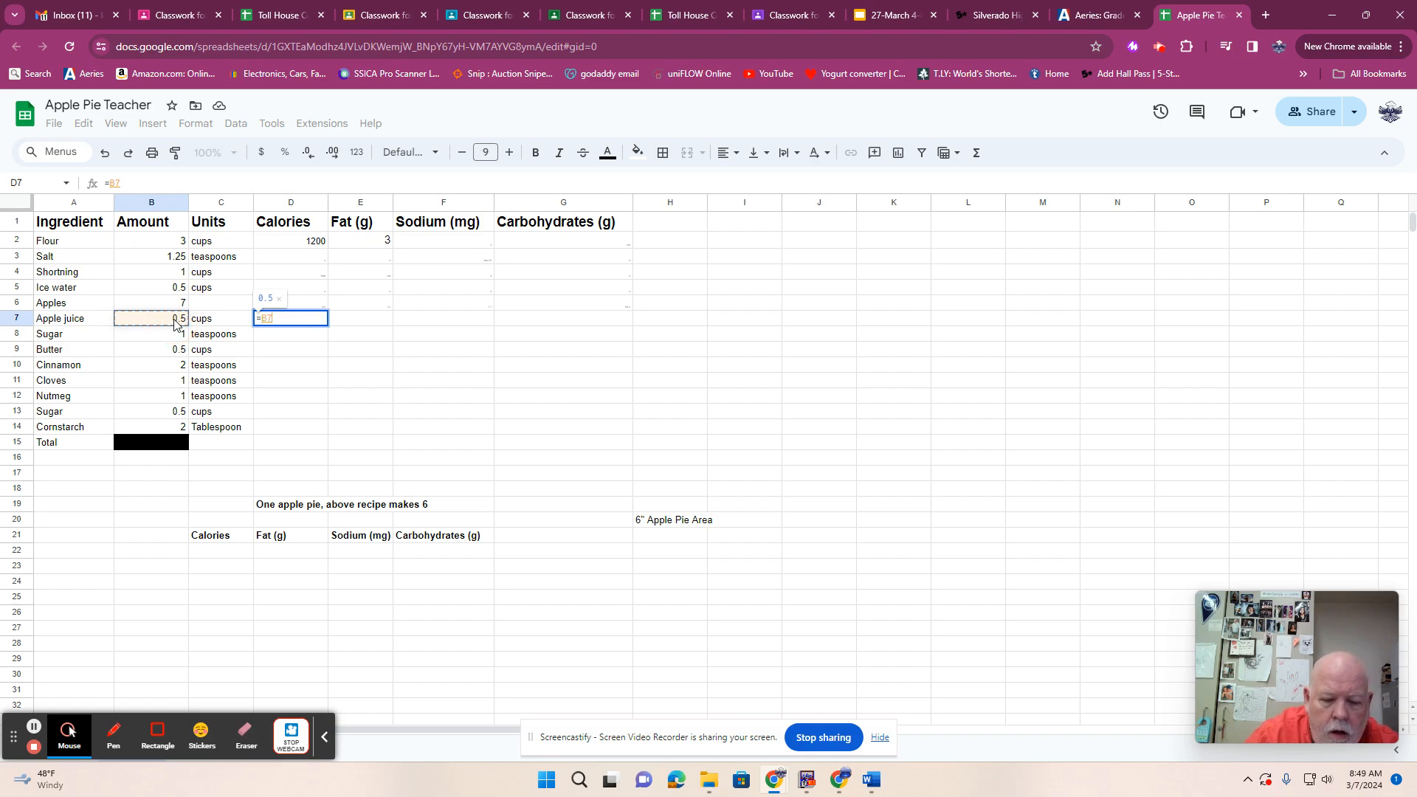
text(*)
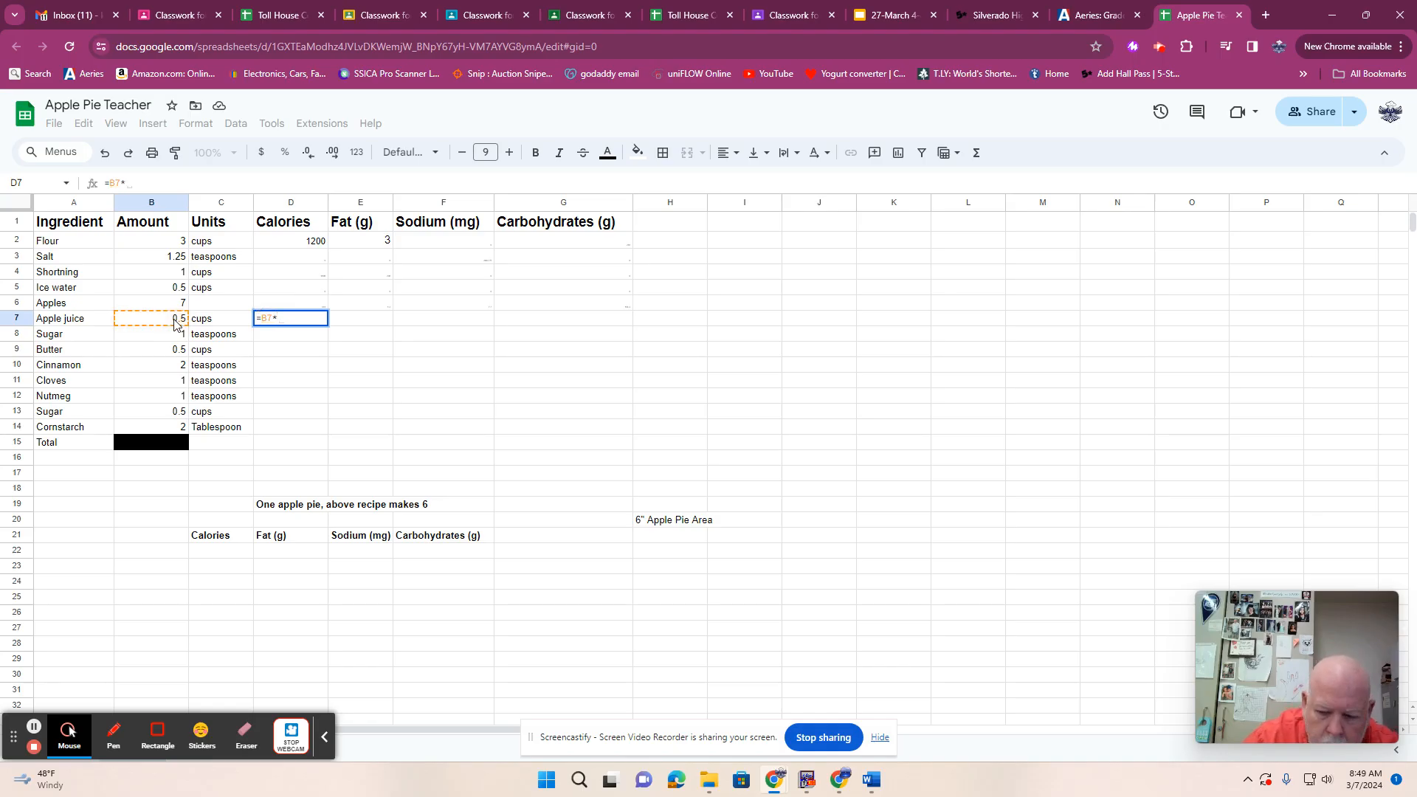
text(140)
key(Return)
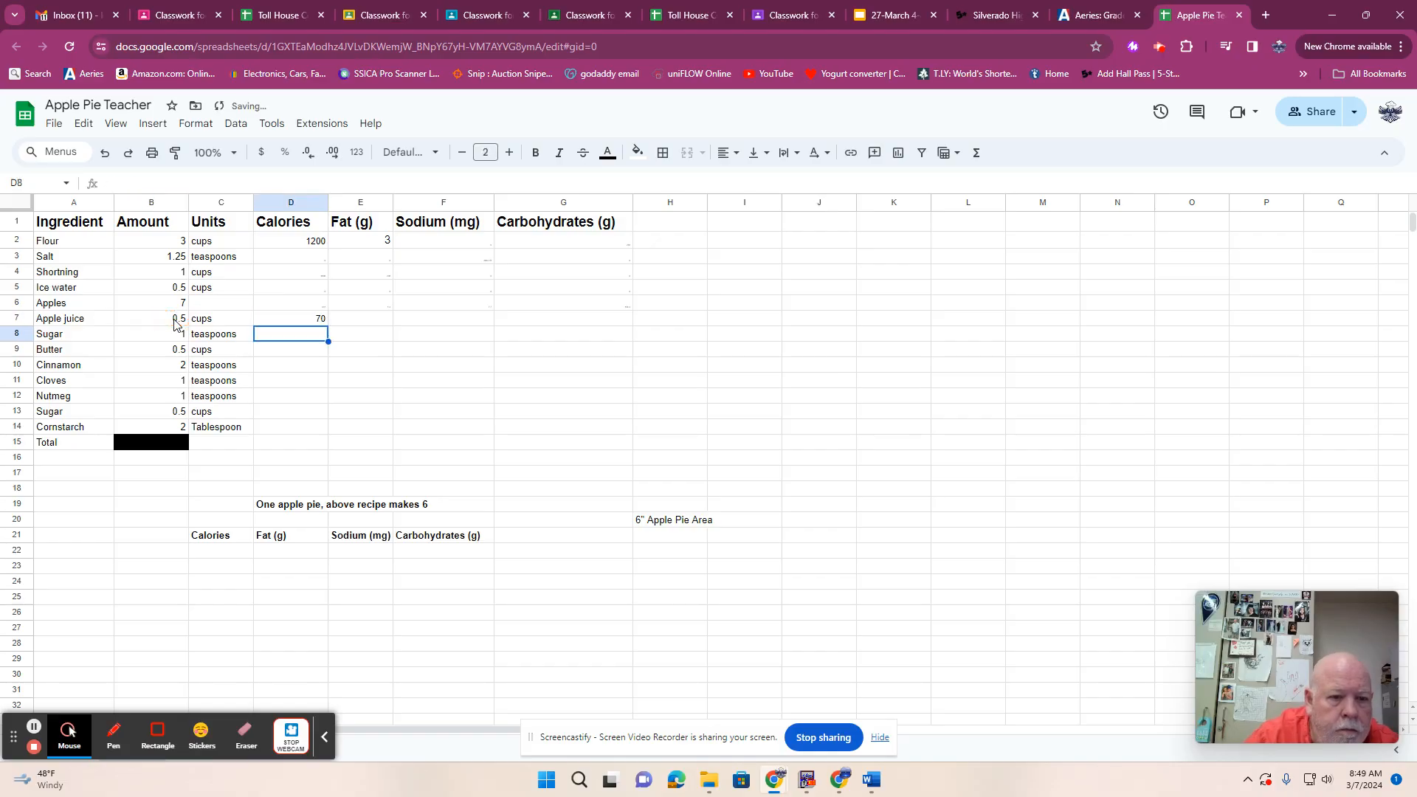
Enter 0 in E7 and F7 for the apple juice's fat and sodium.
click(318, 322)
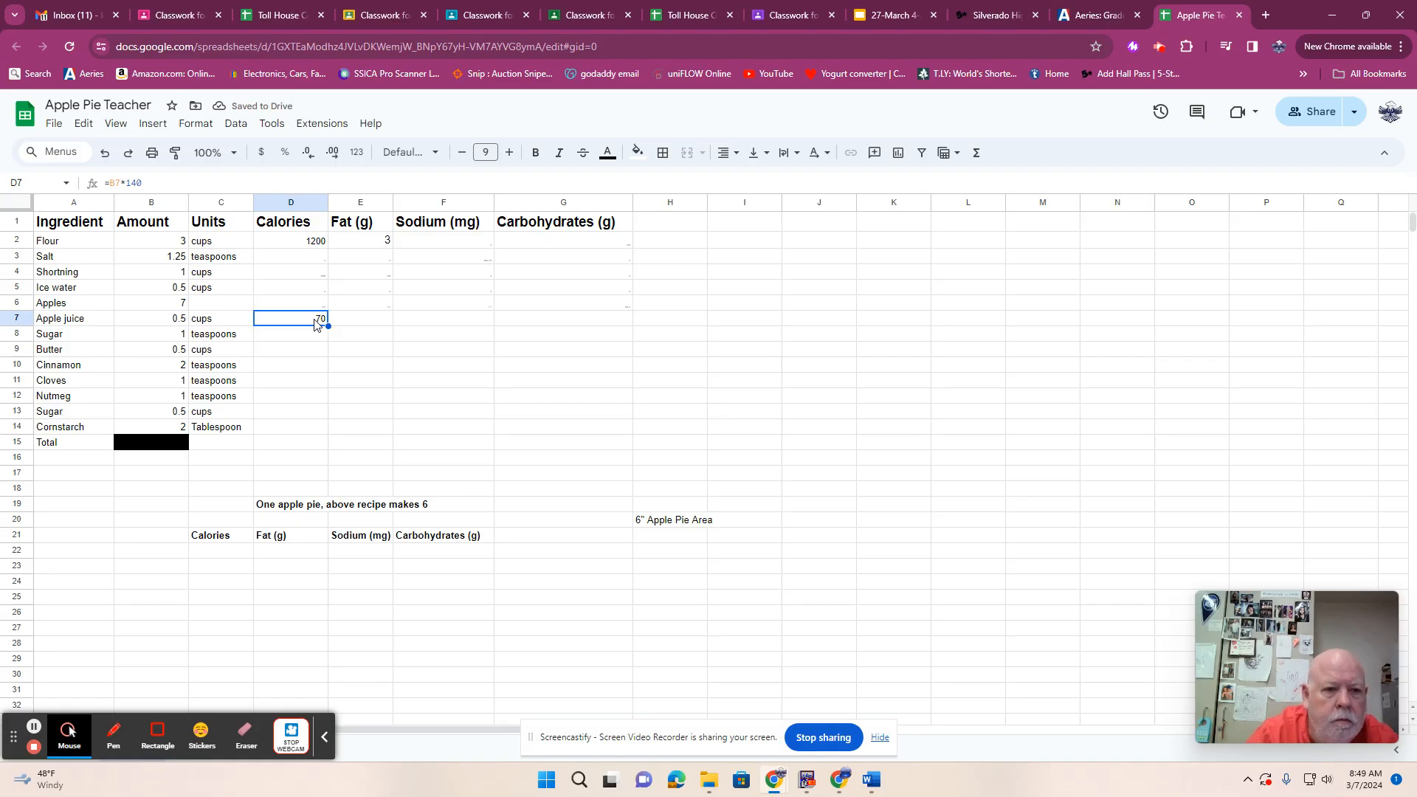
key(Right)
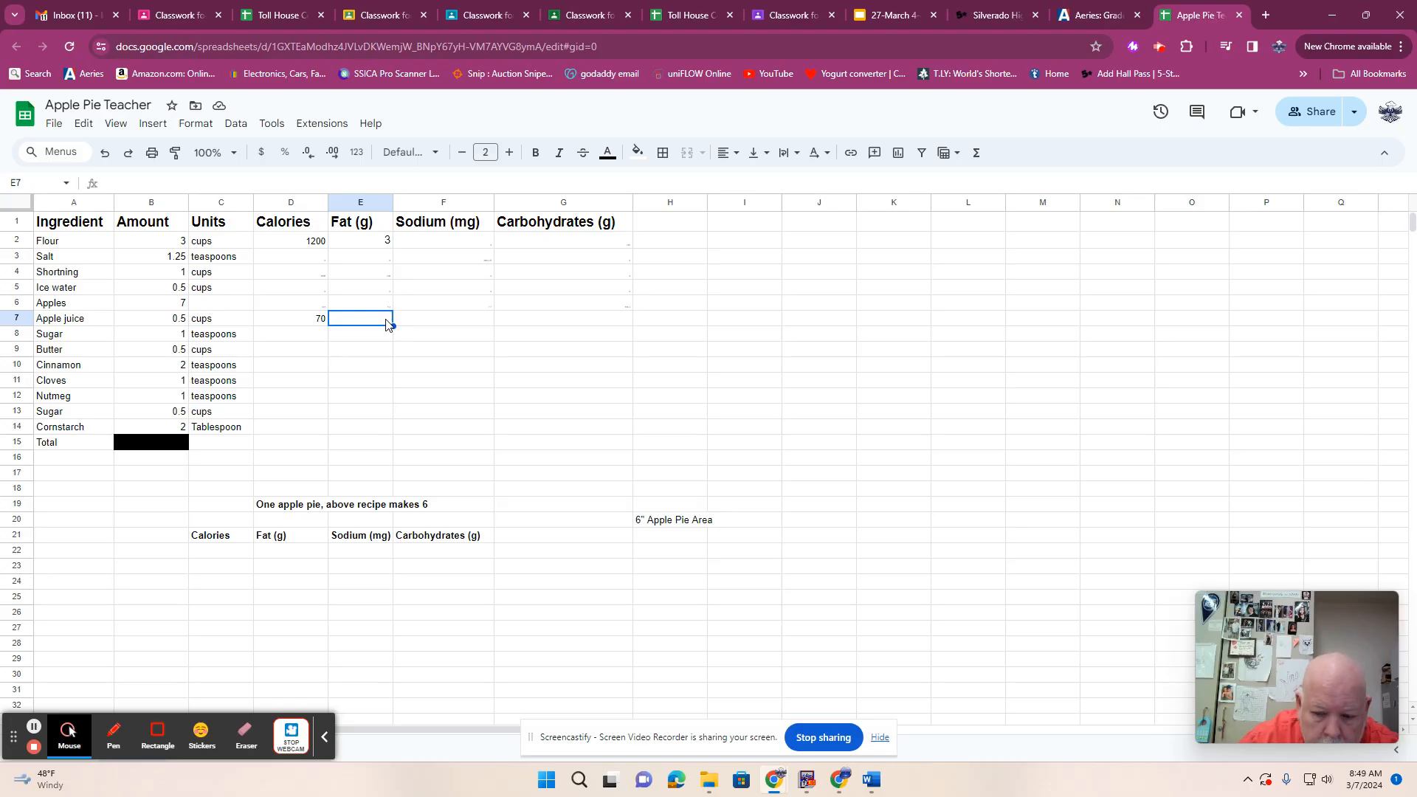
text(0)
key(Tab)
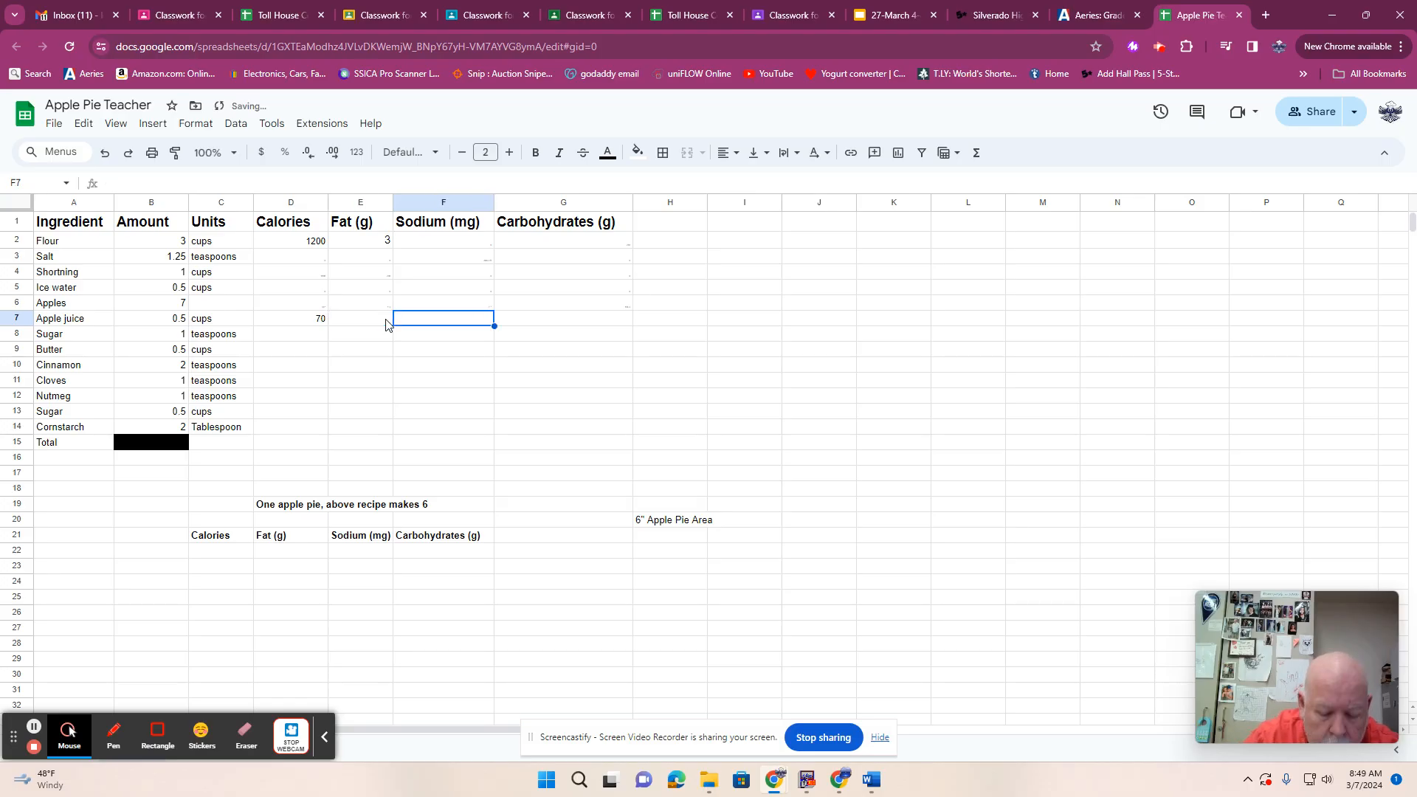
text(0)
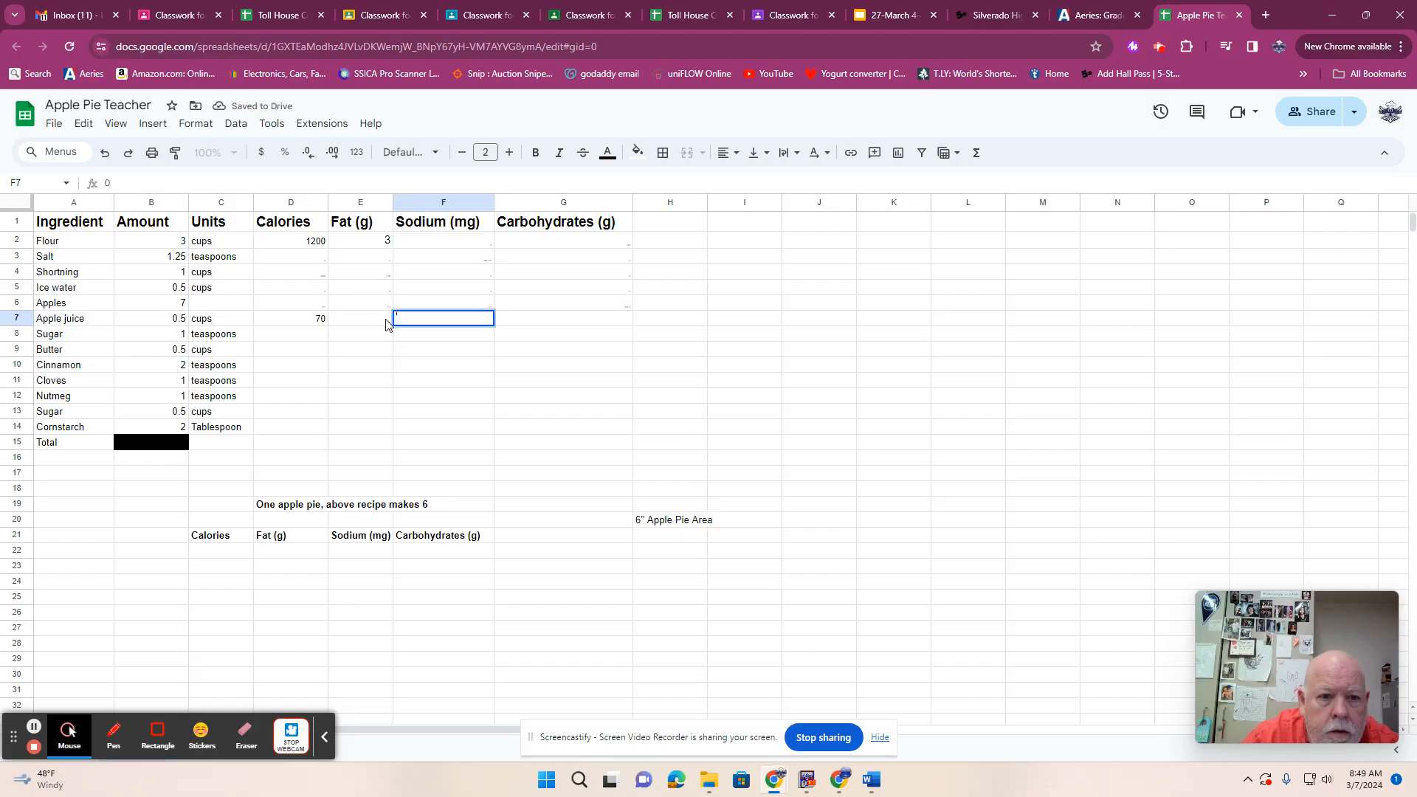
key(Tab)
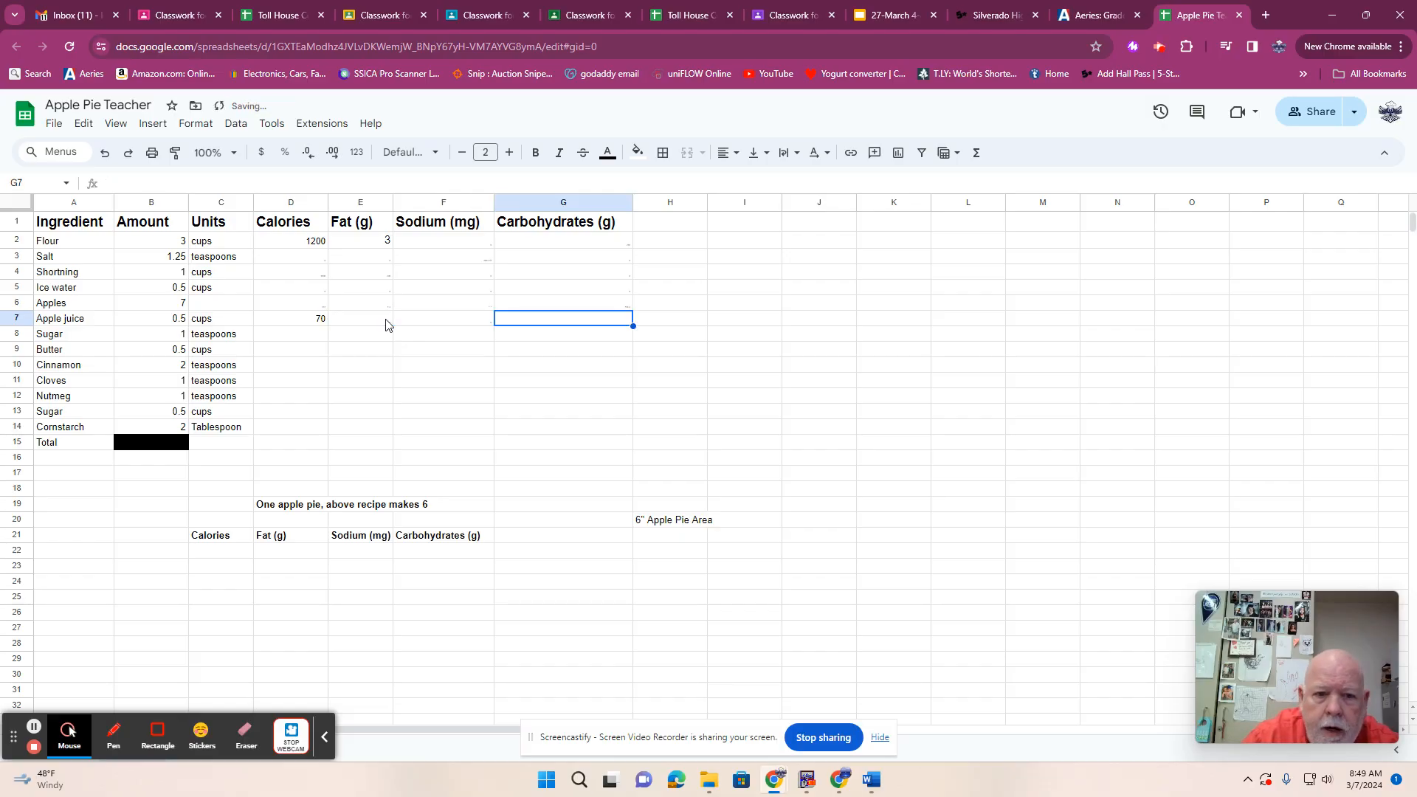
Enter the formula =B7*35 in G7 for the apple juice's carbohydrates.
text(=)
click(509, 334)
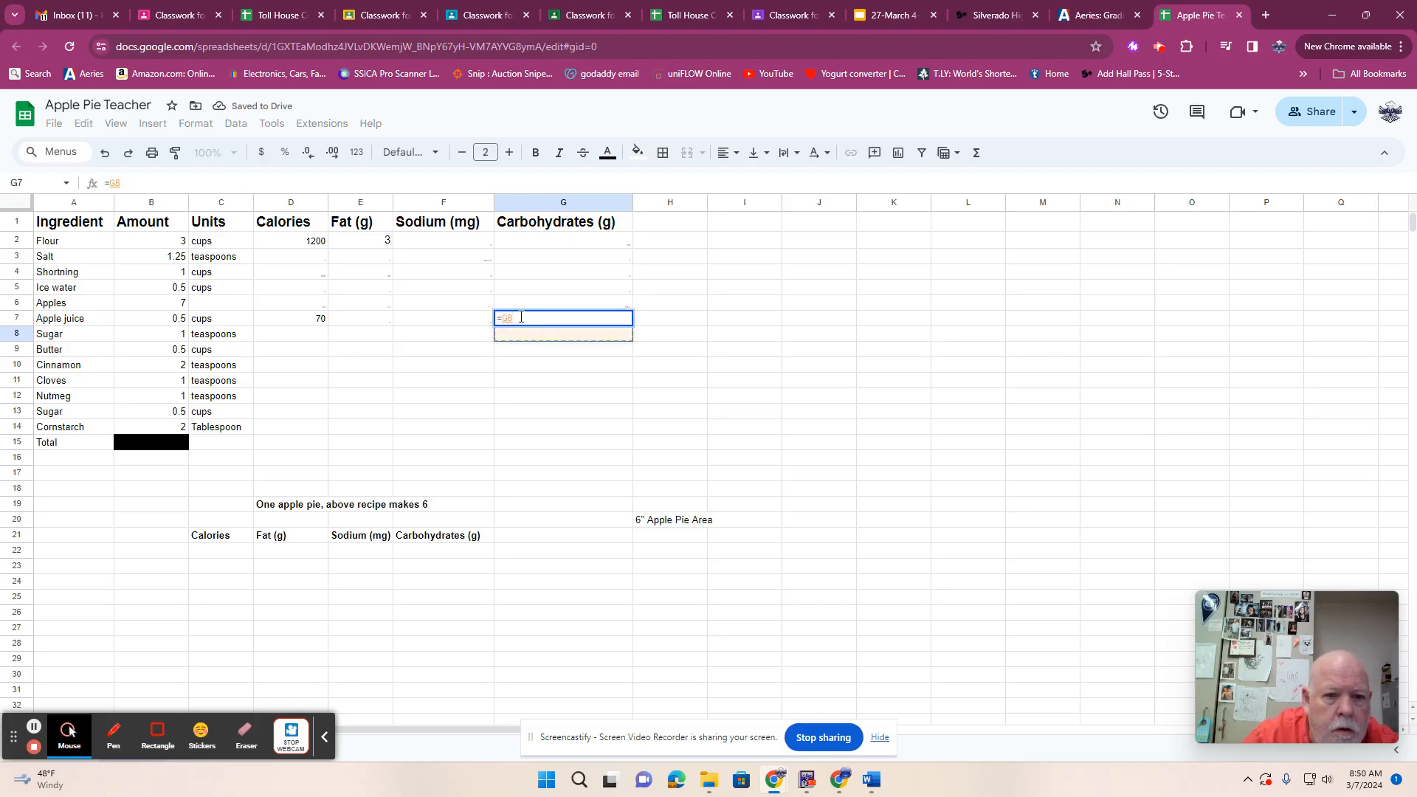
click(521, 318)
key(BackSpace)
key(BackSpace)
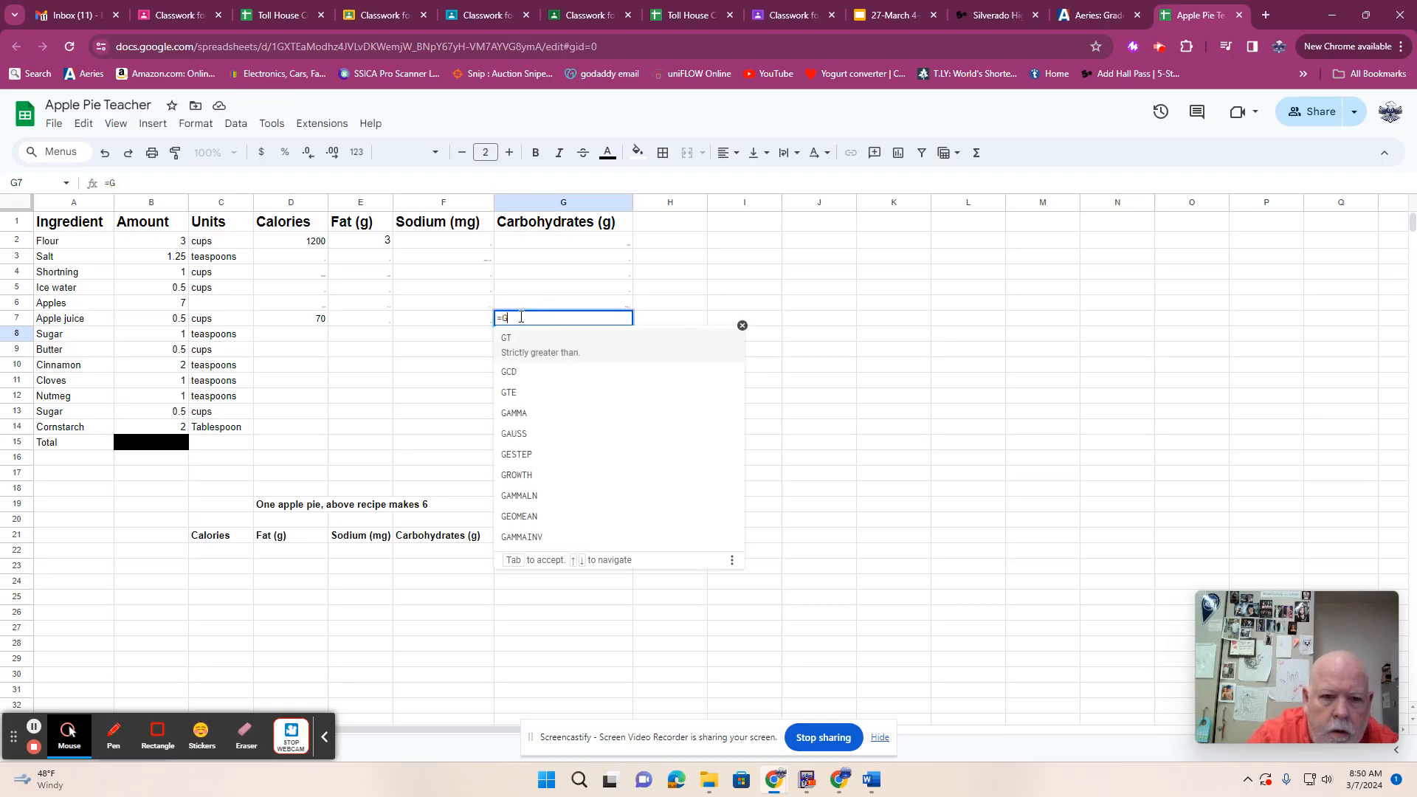
click(173, 323)
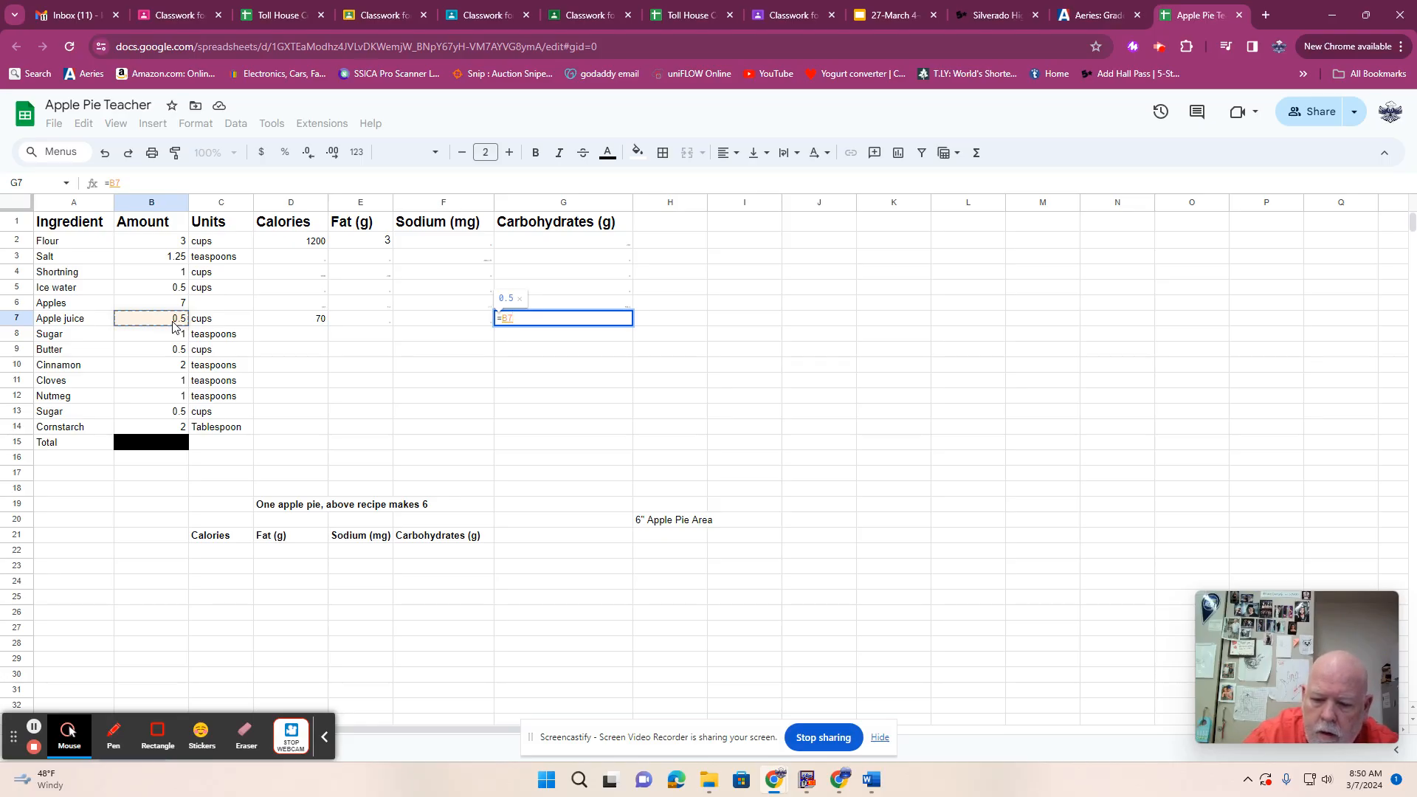
text(*)
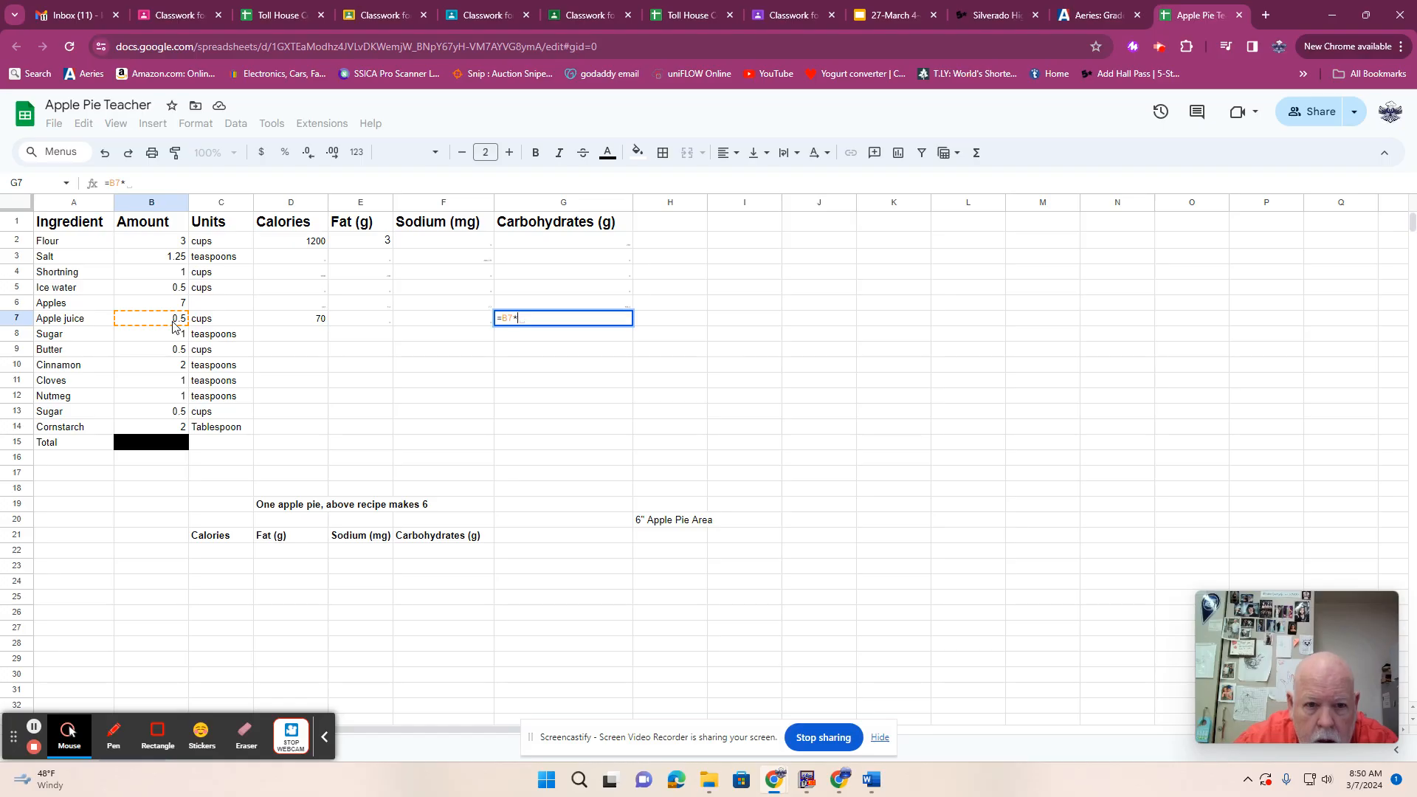
text(35)
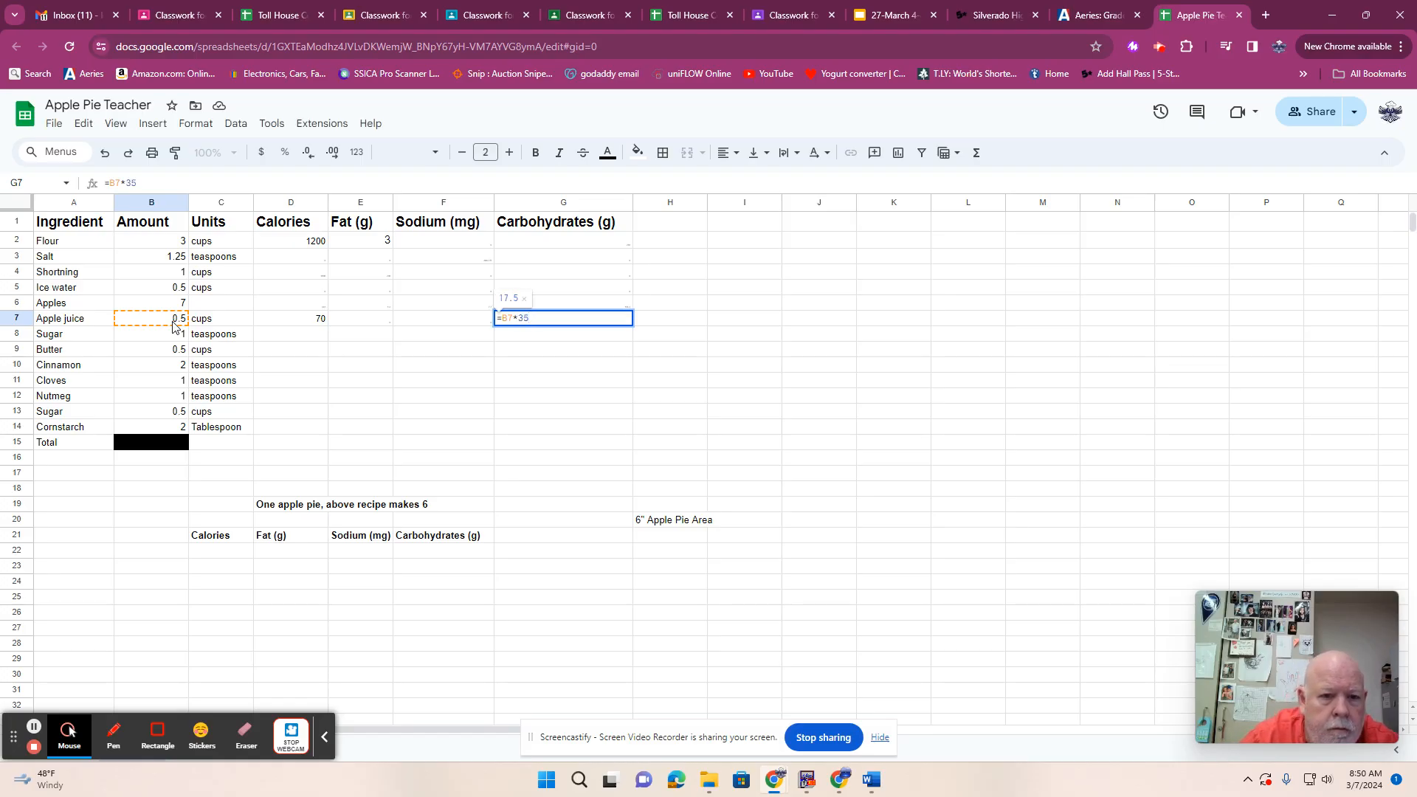
key(Return)
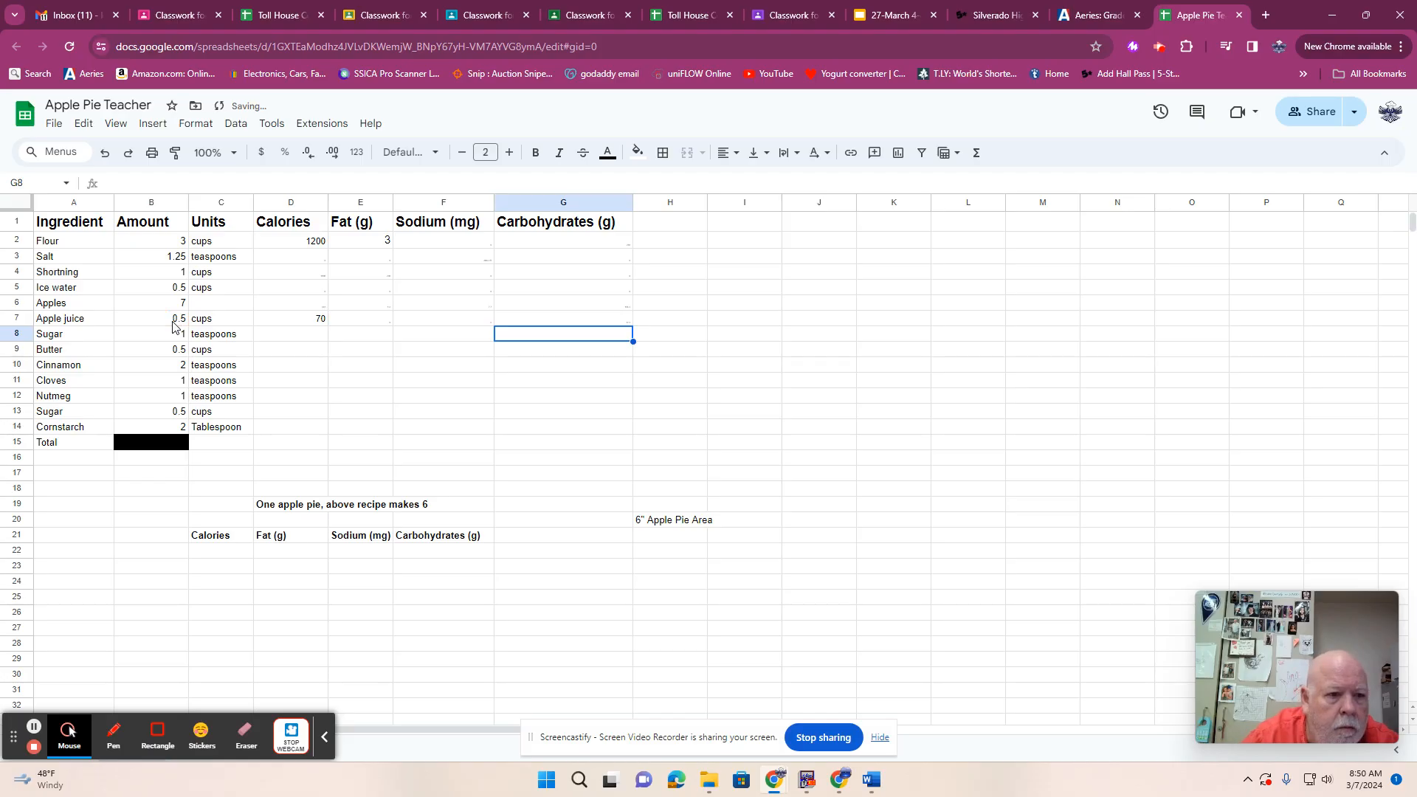
Try the formula =B8*5/48 in F8 for the sodium of the sugar in row 8.
click(279, 333)
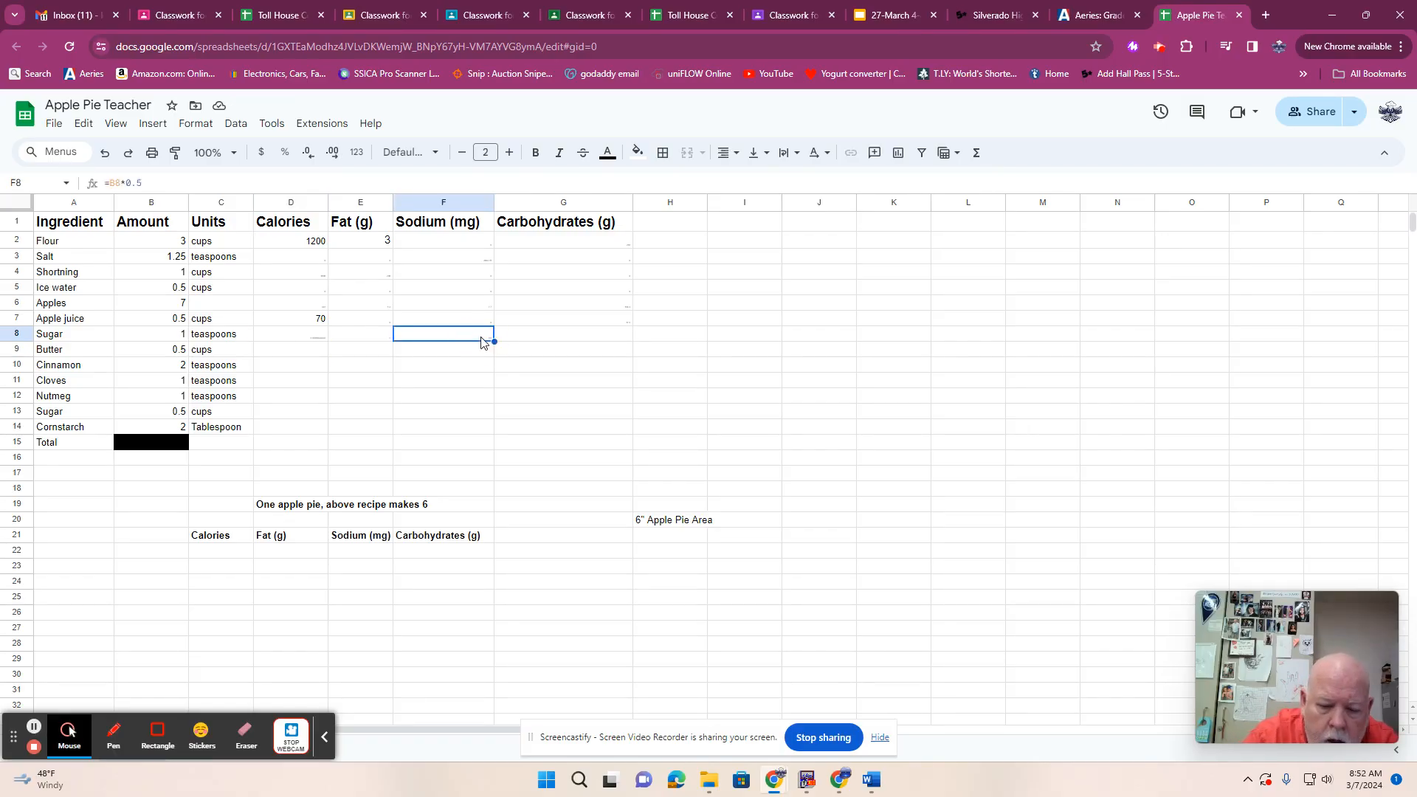
text(=)
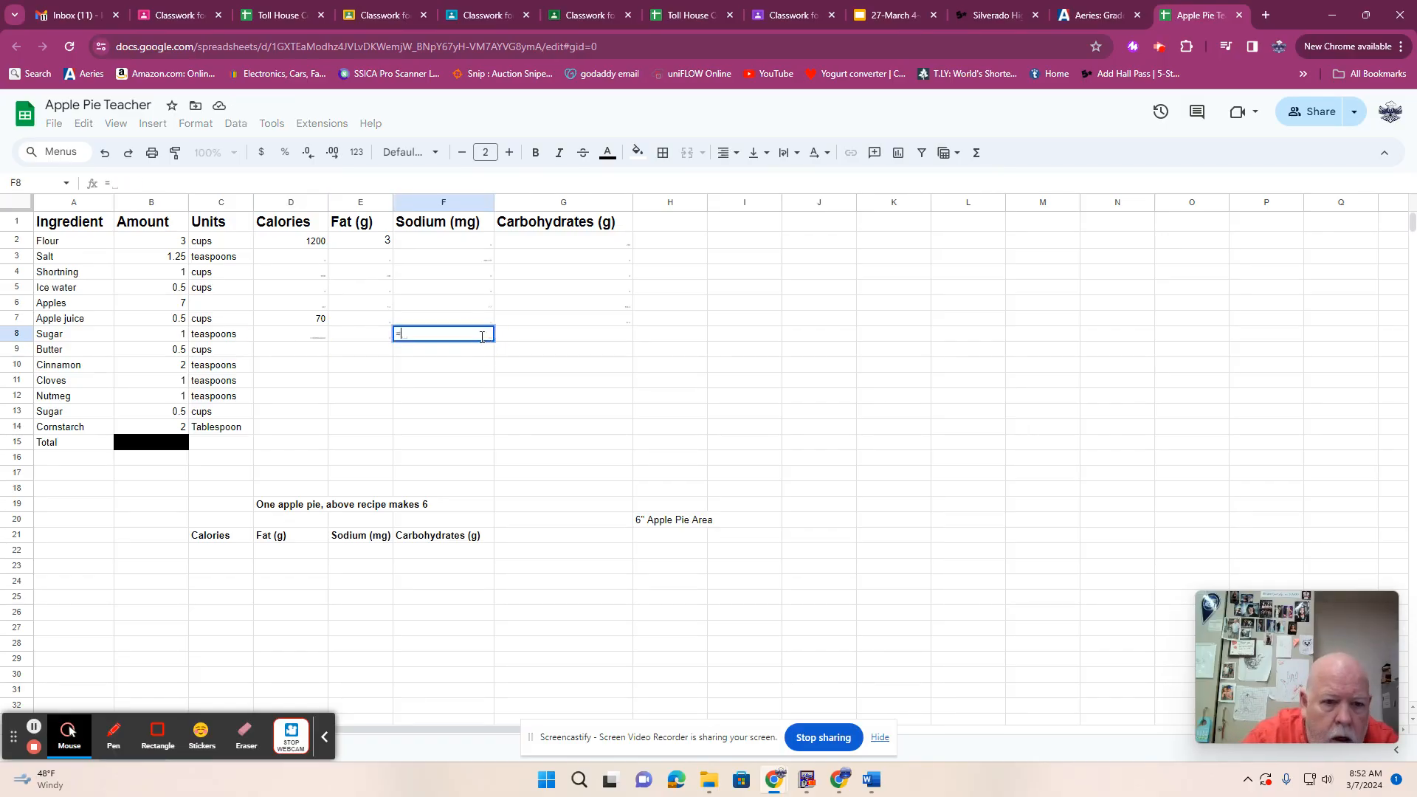
click(174, 339)
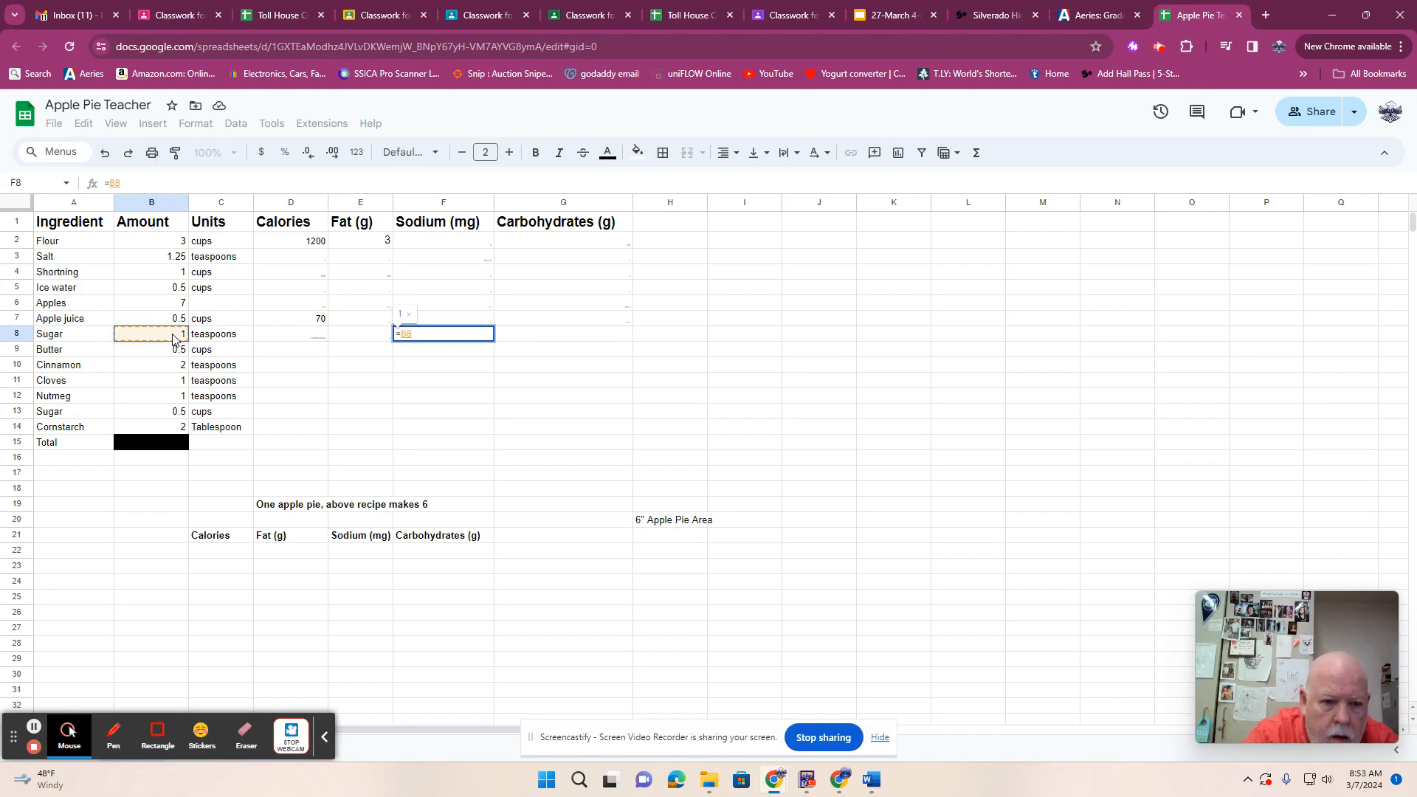
text(*)
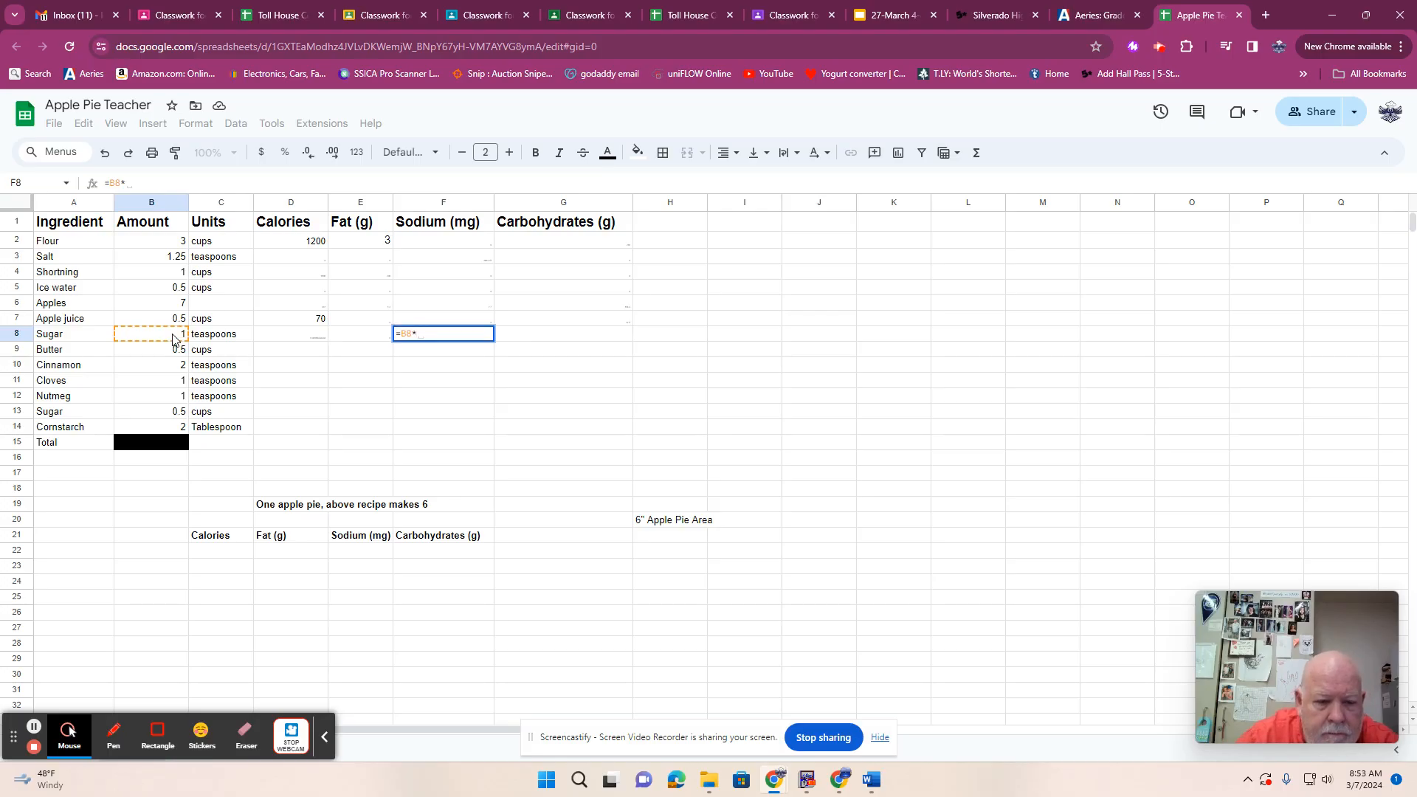
text(5)
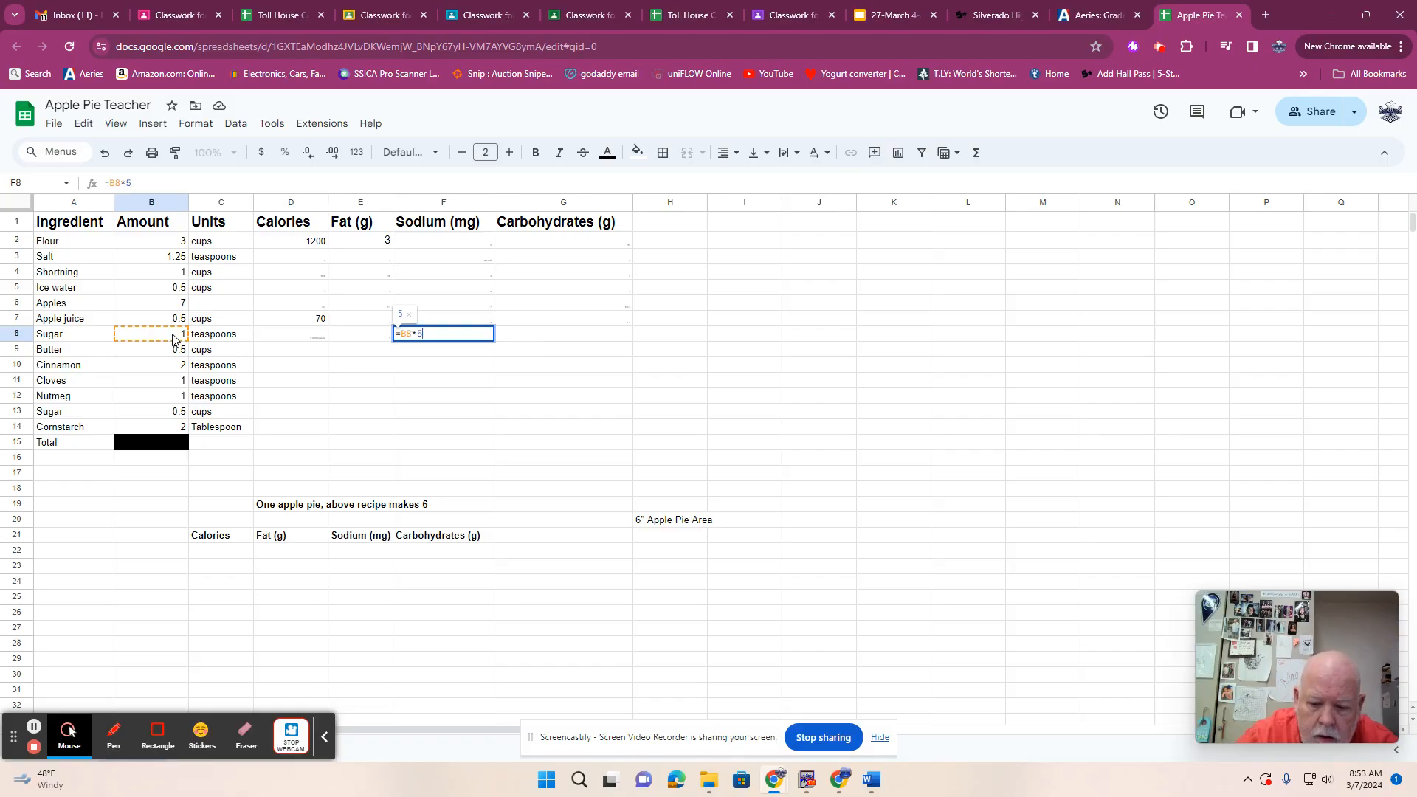
text(/)
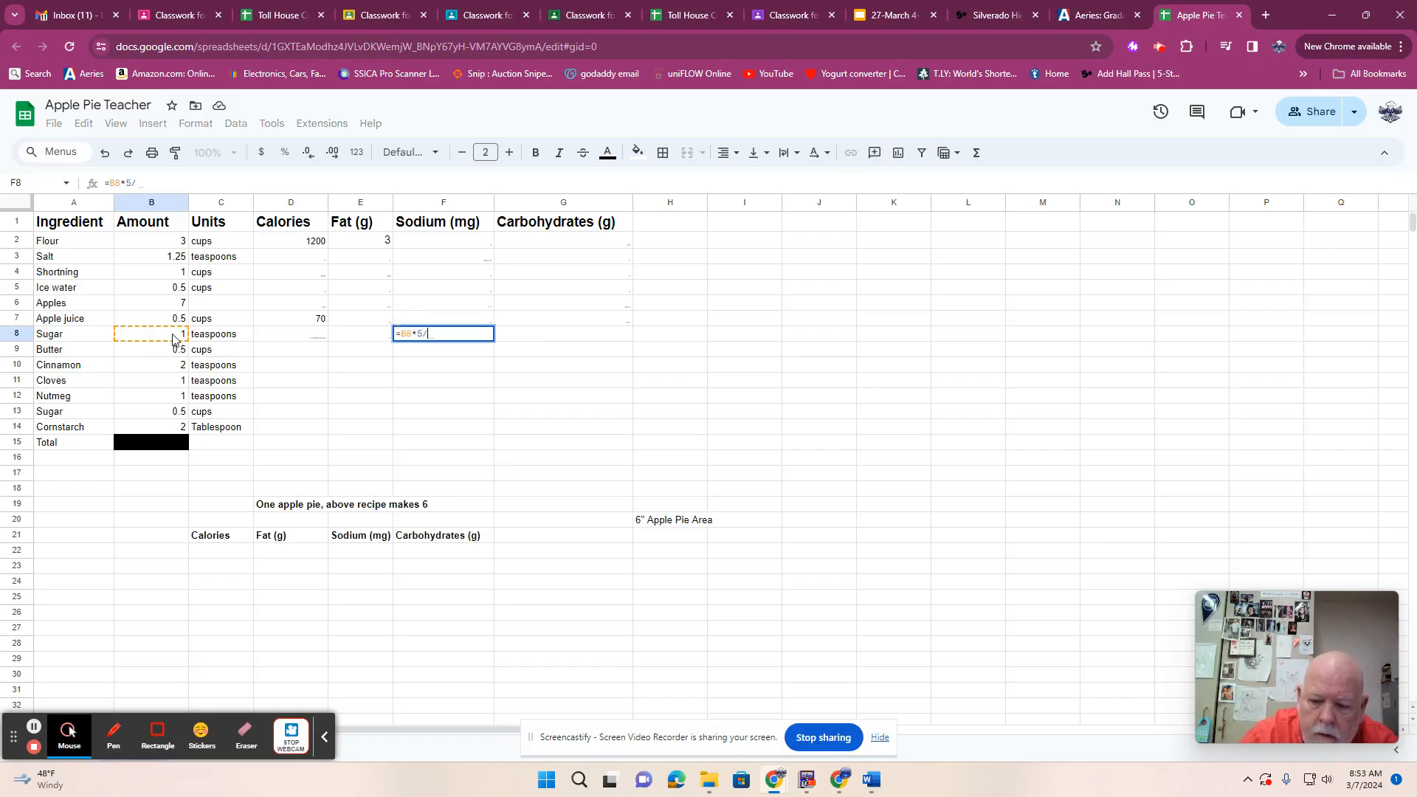
text(48)
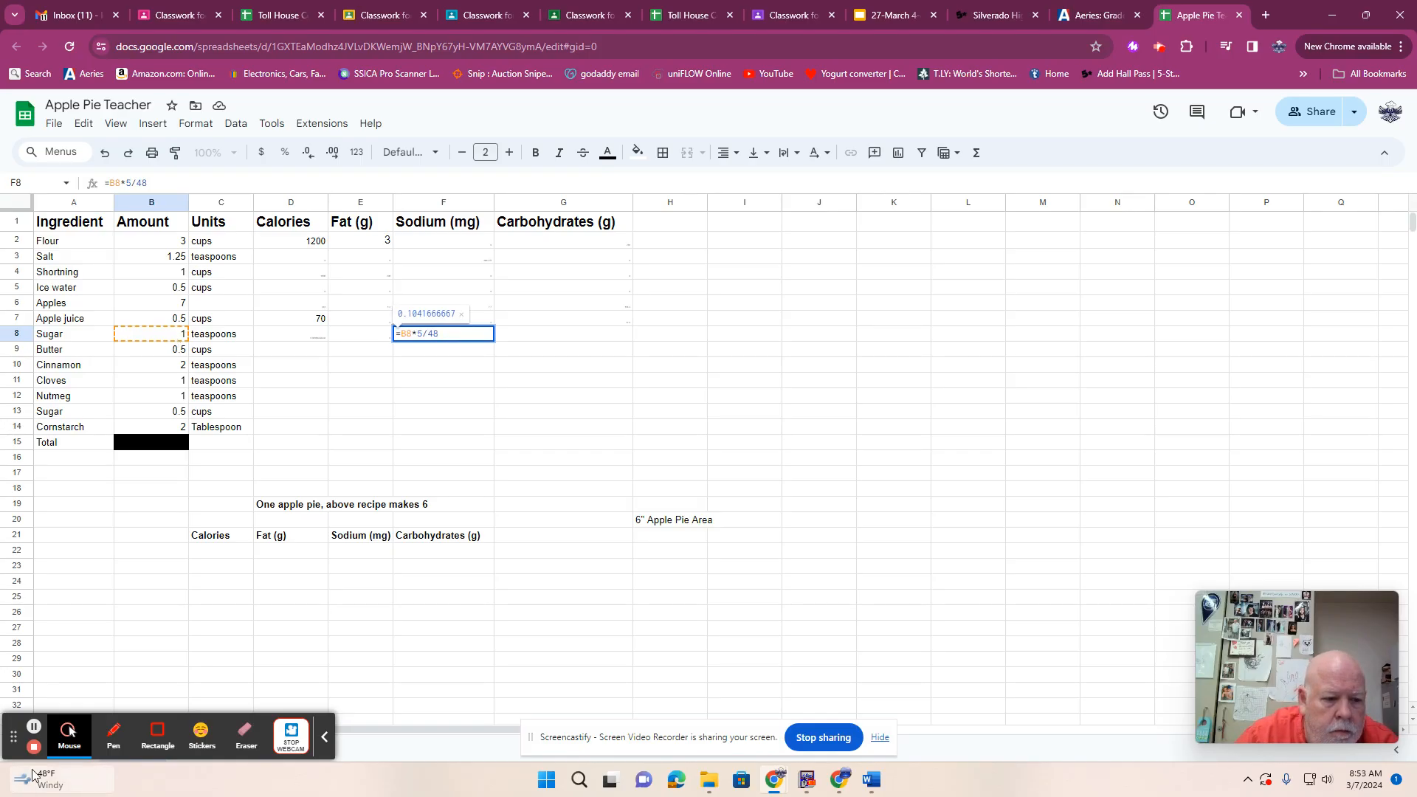
click(34, 727)
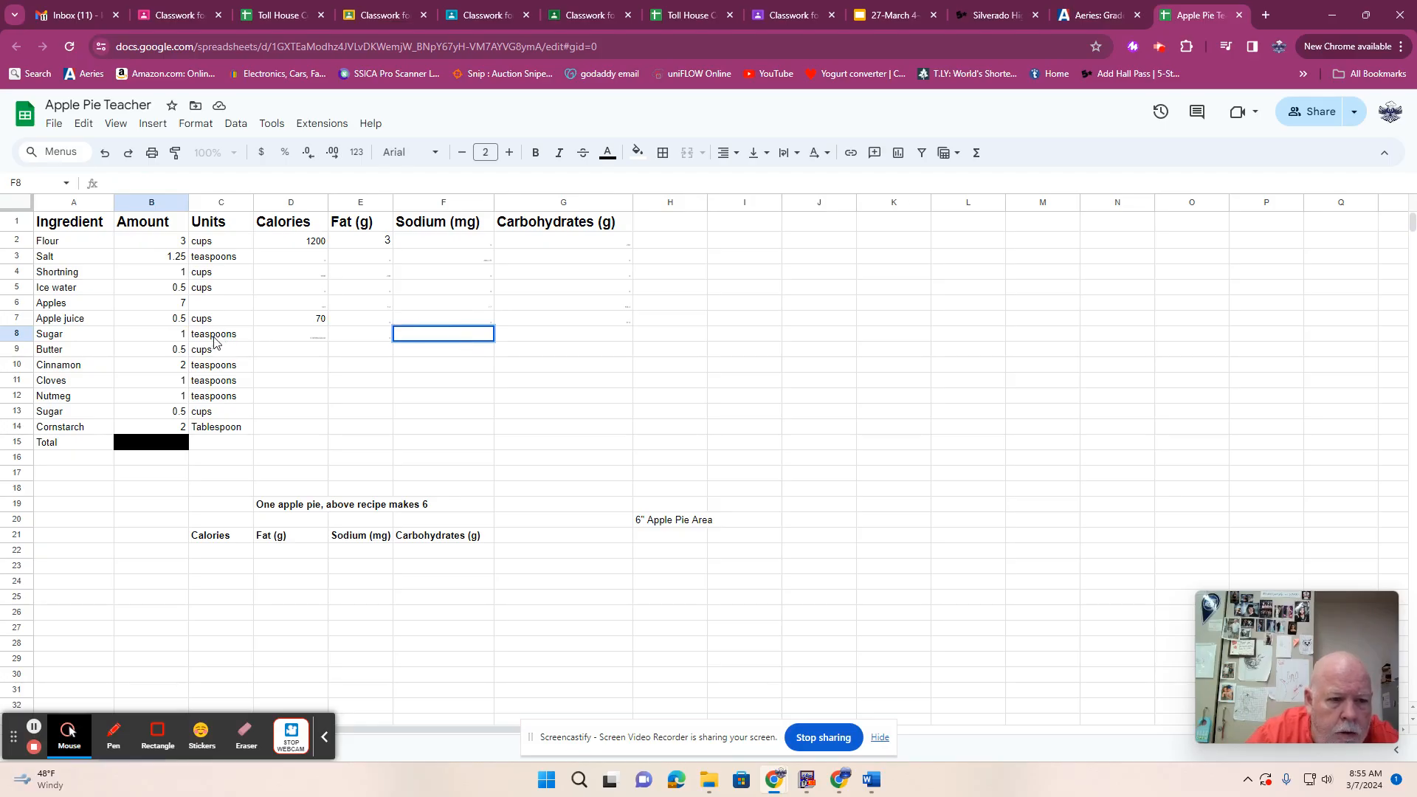
Enter the formula =B8/48 in F8 for the sodium of the sugar in row 8.
click(426, 332)
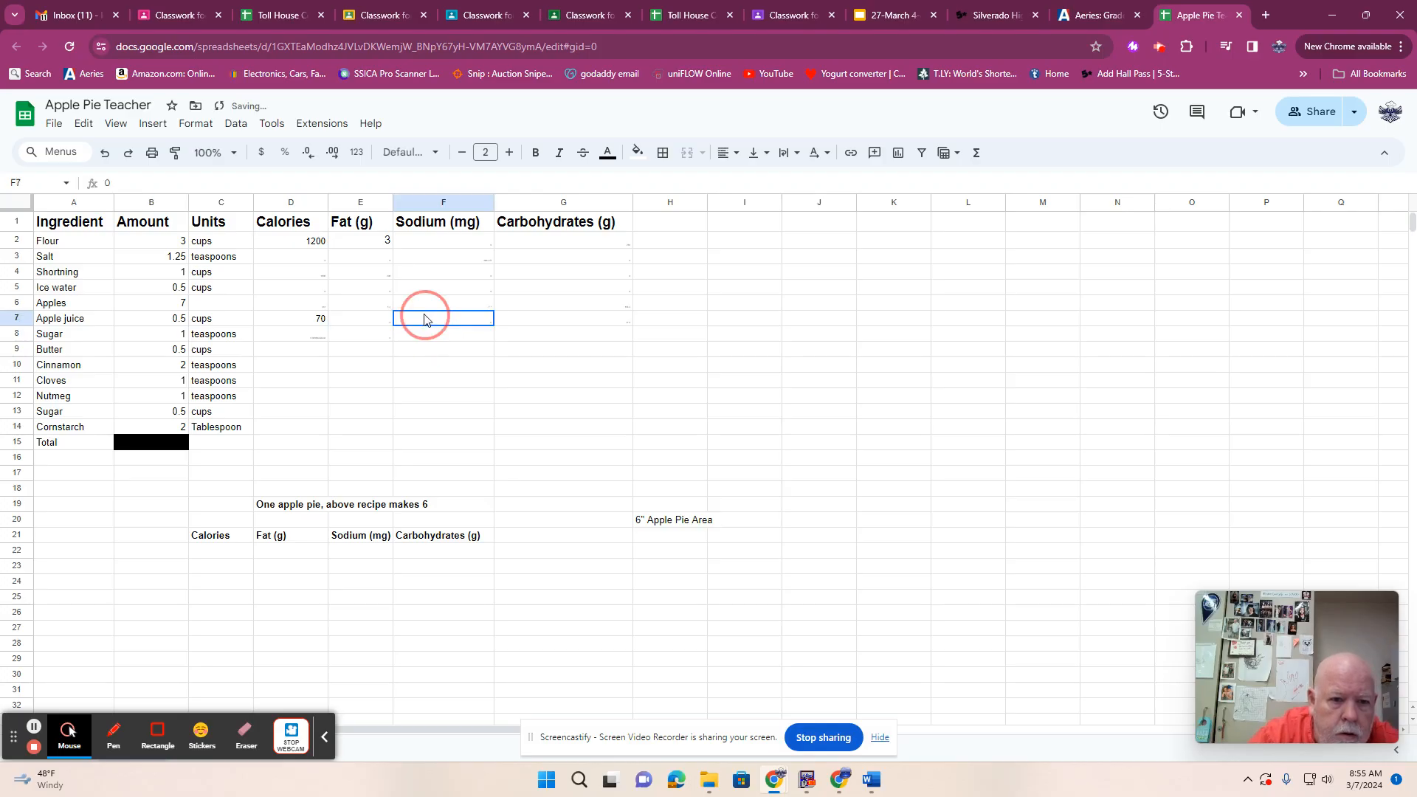
text(=)
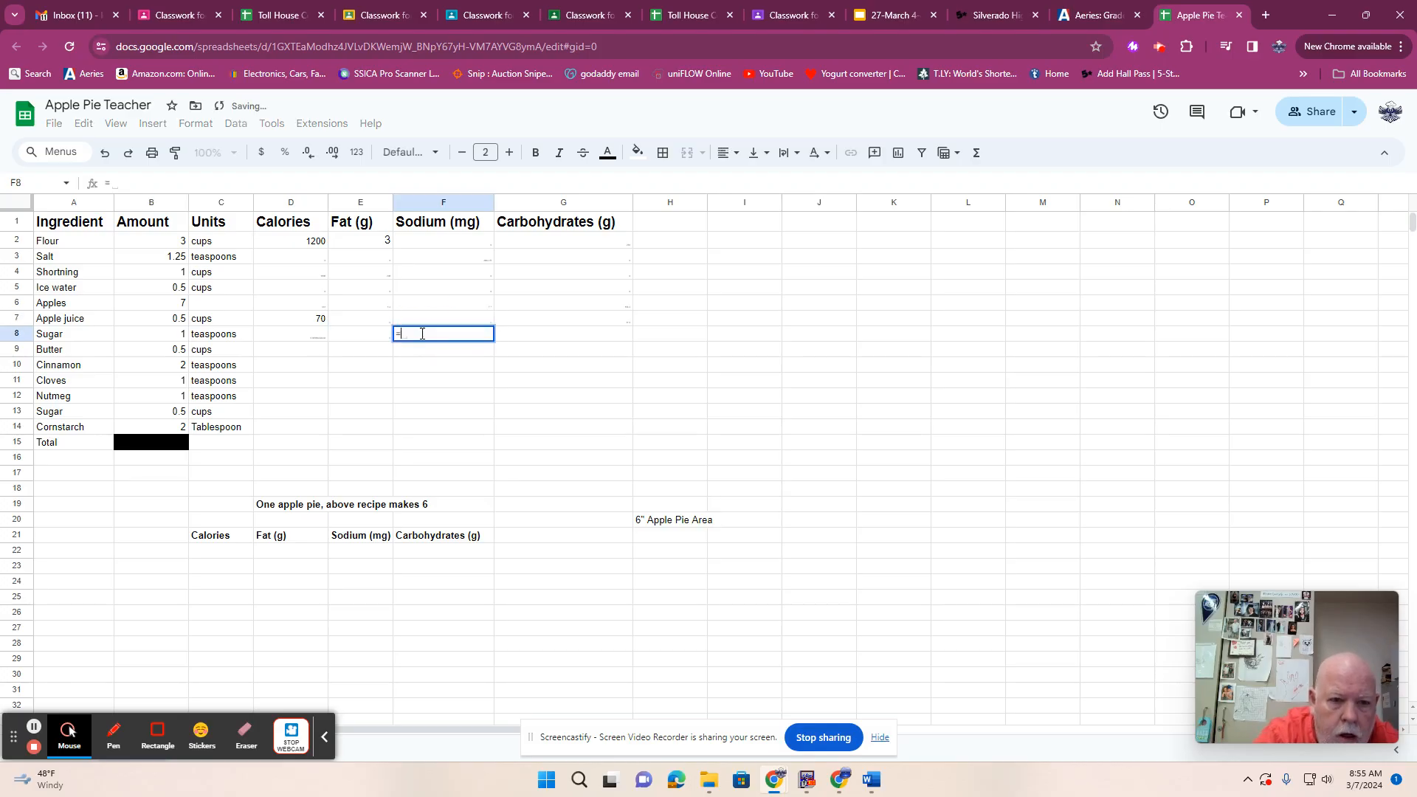
click(178, 336)
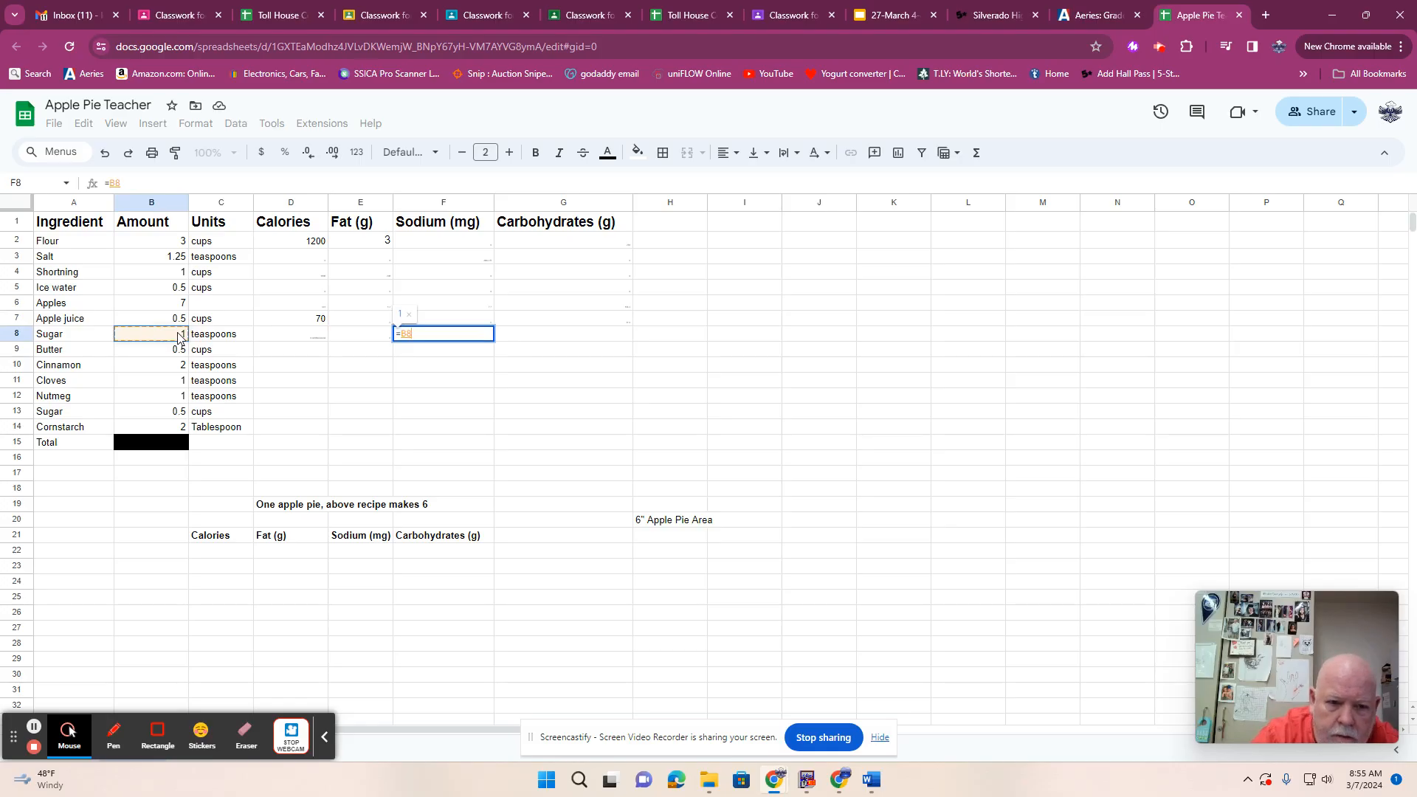
text(/48)
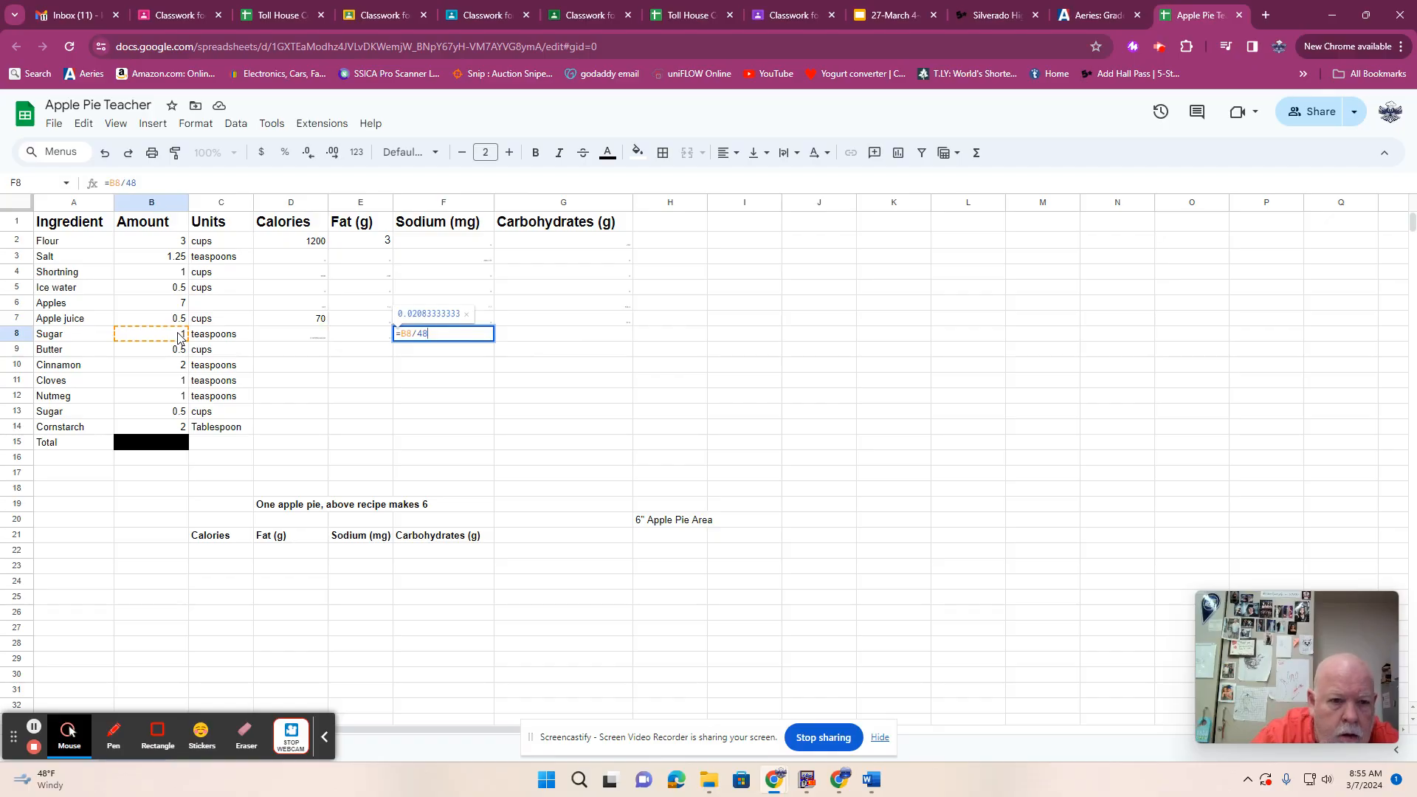
key(Return)
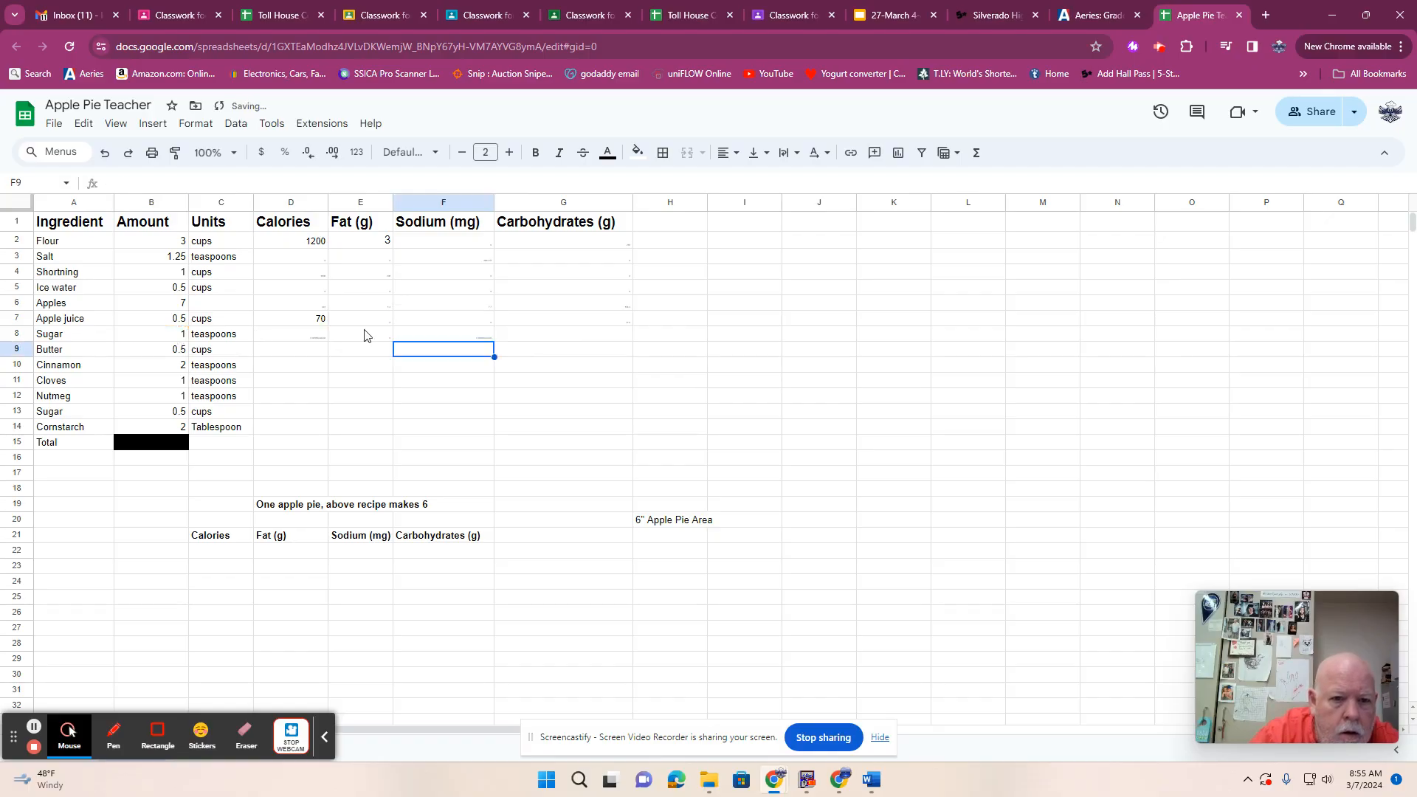
click(411, 337)
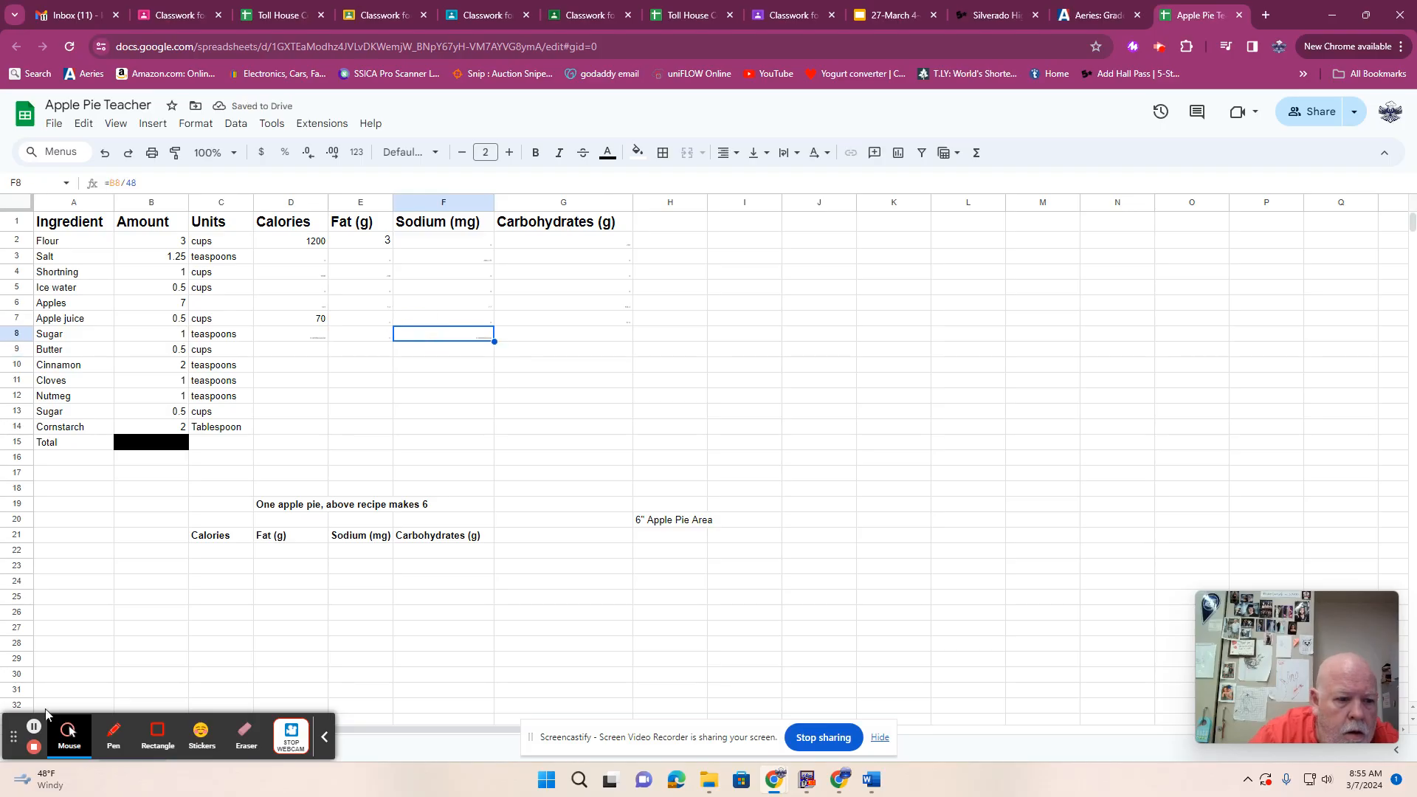
Enter the formula =B8/199 in G8 for the carbohydrates of the sugar in row 8.
click(541, 337)
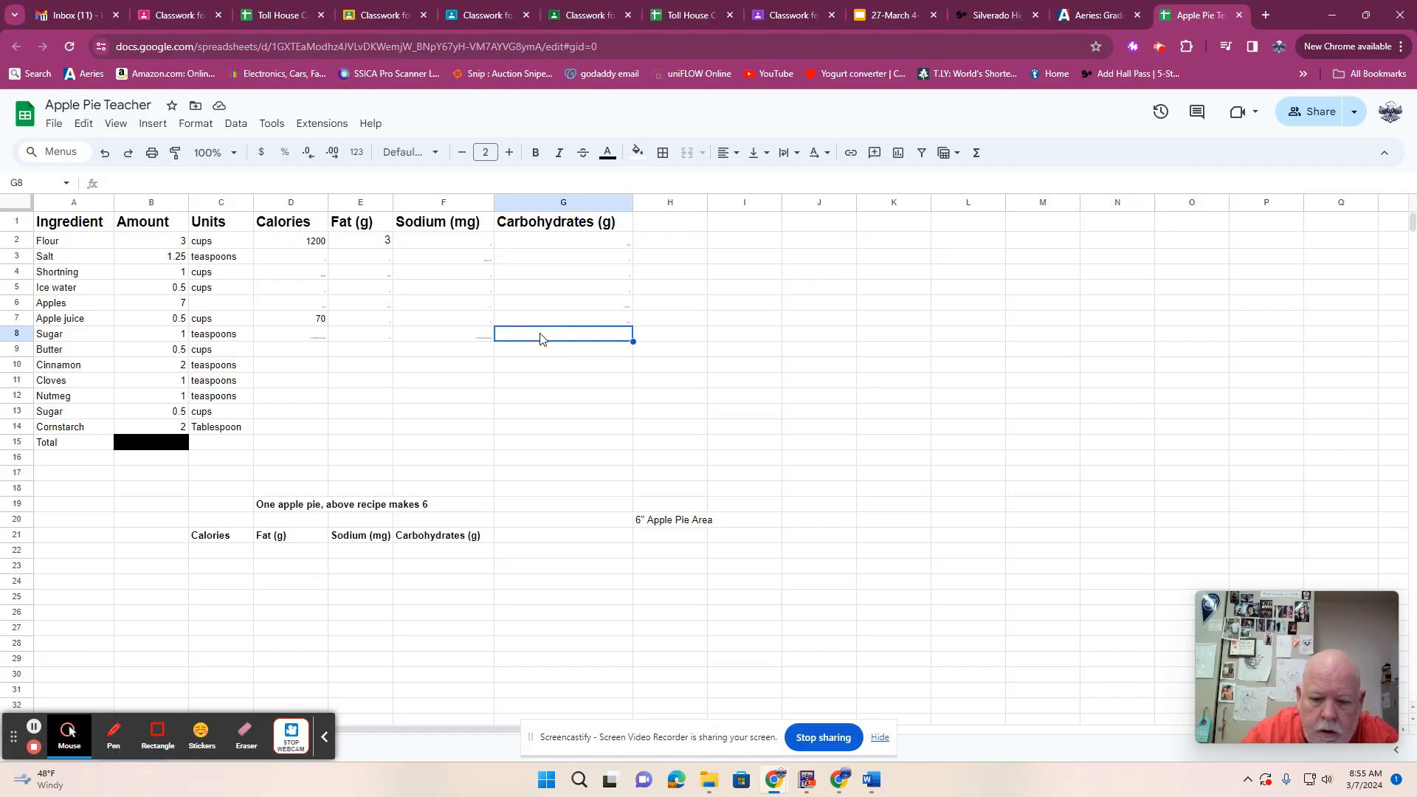
text(=)
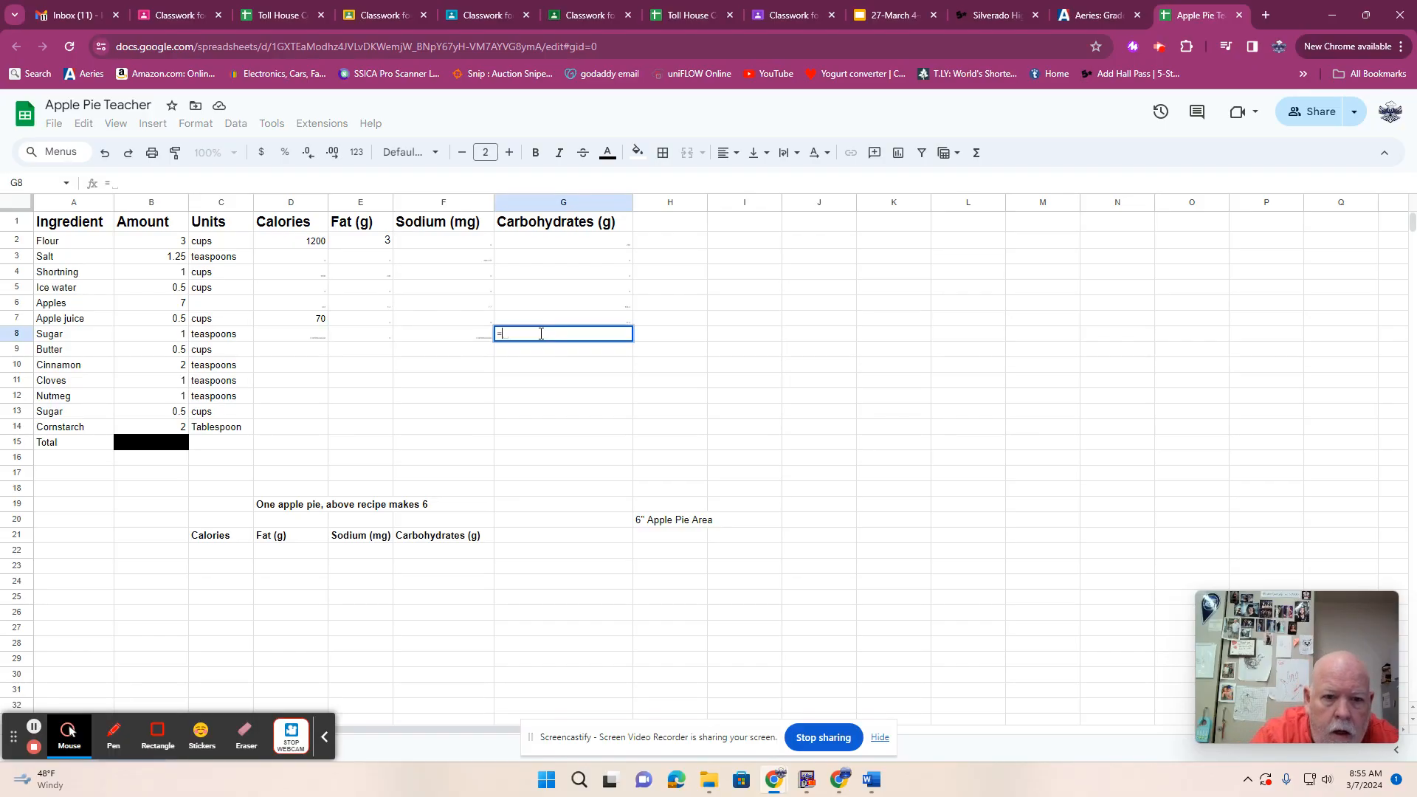
click(179, 337)
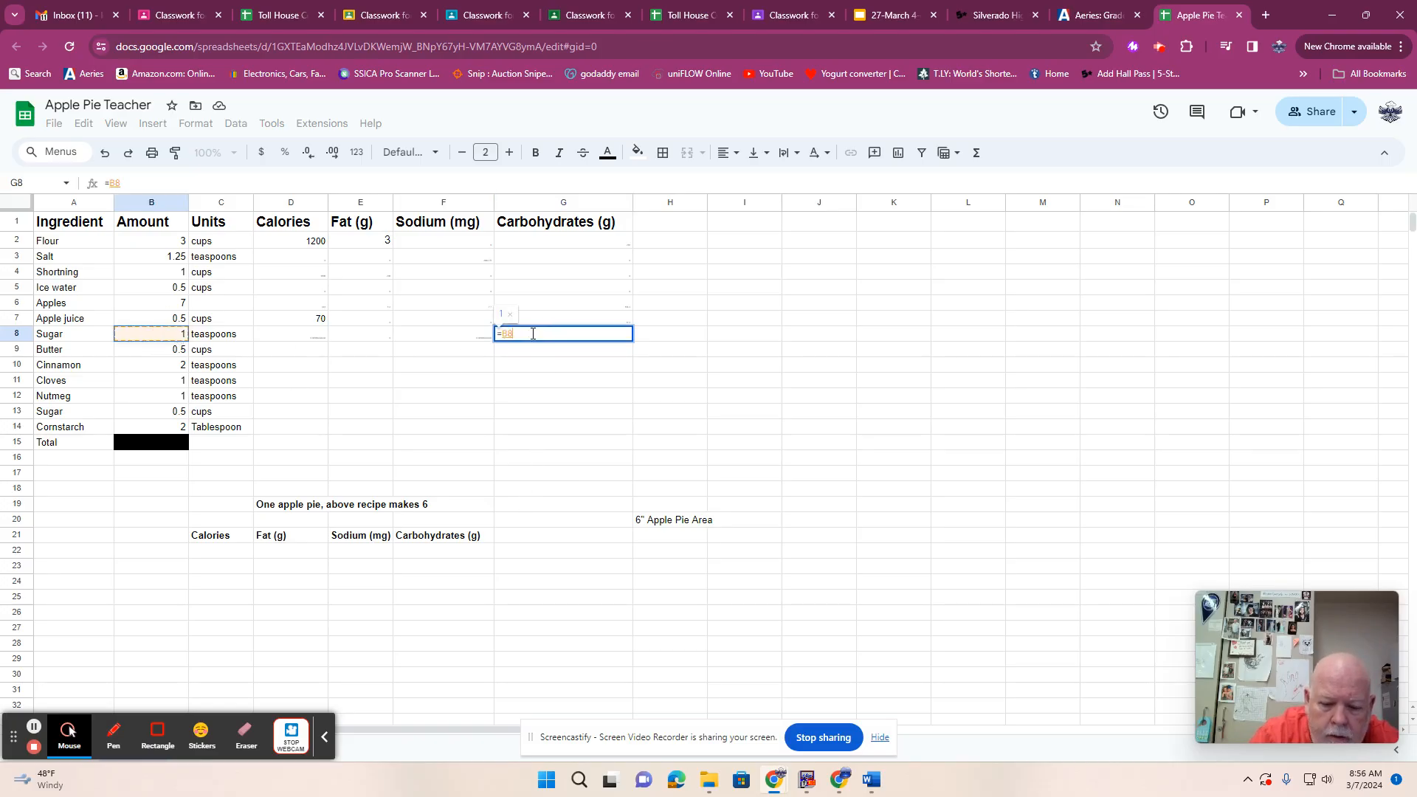
text(/1)
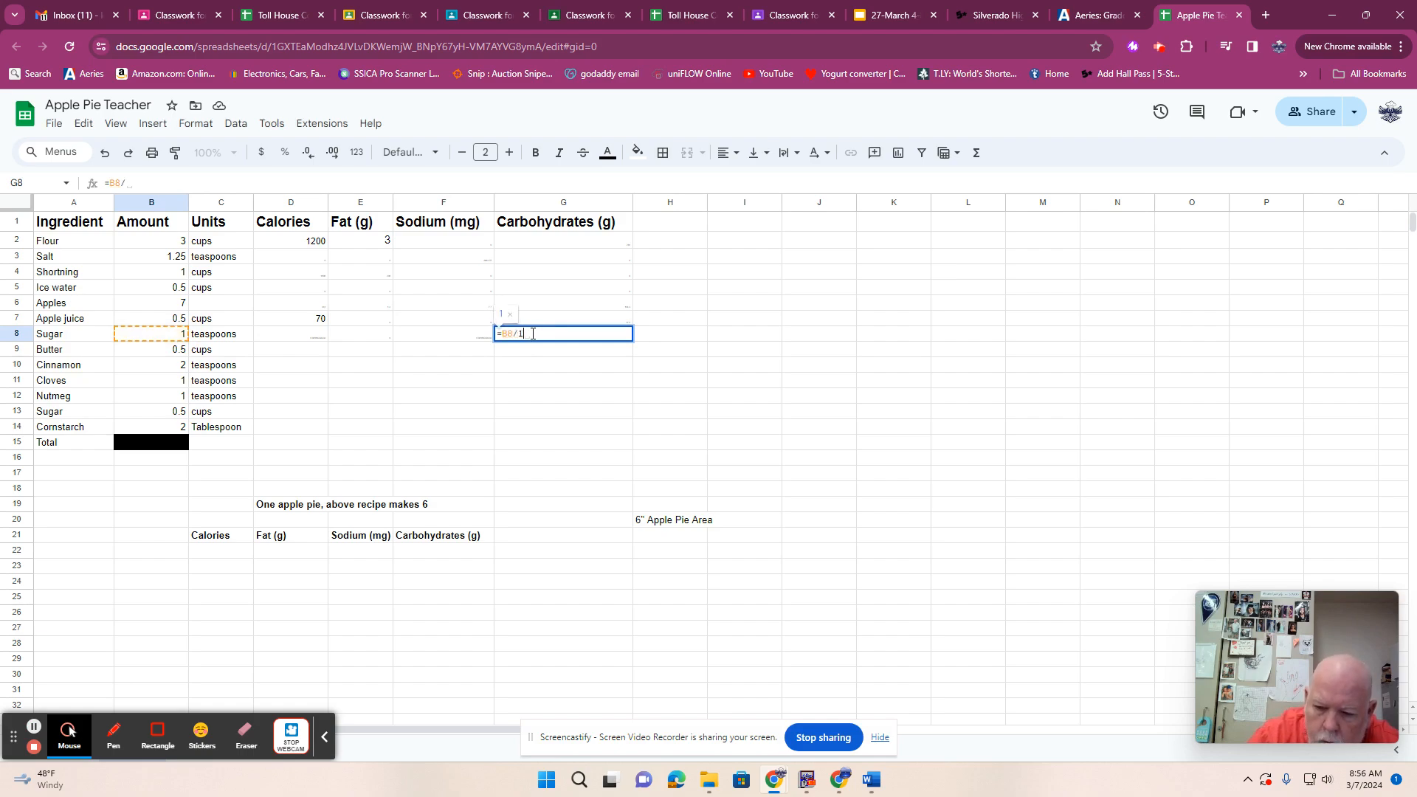
text(99)
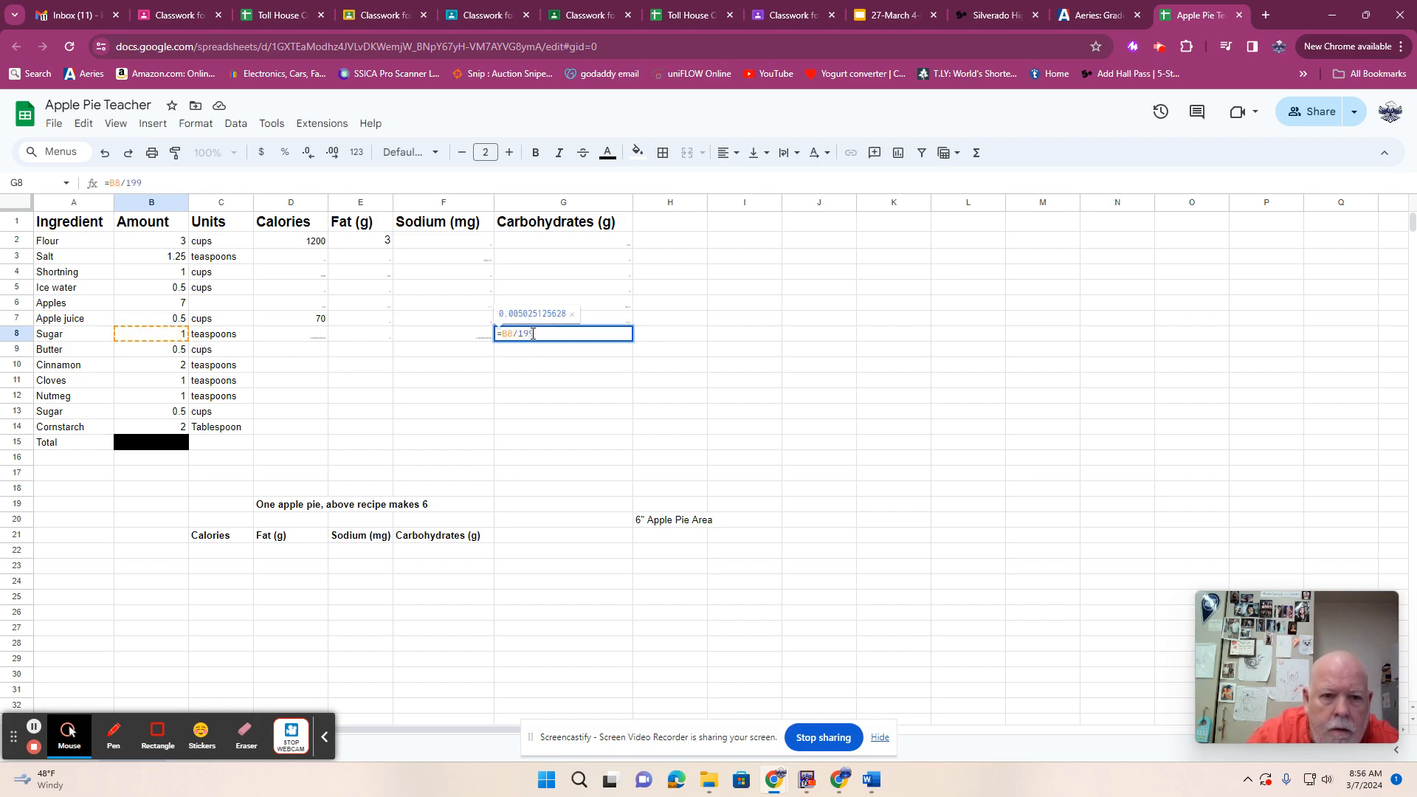
key(Return)
Enter the formula =B9*90*8 in F9 for the butter's sodium and 0 in G9 for its carbohydrates.
click(438, 354)
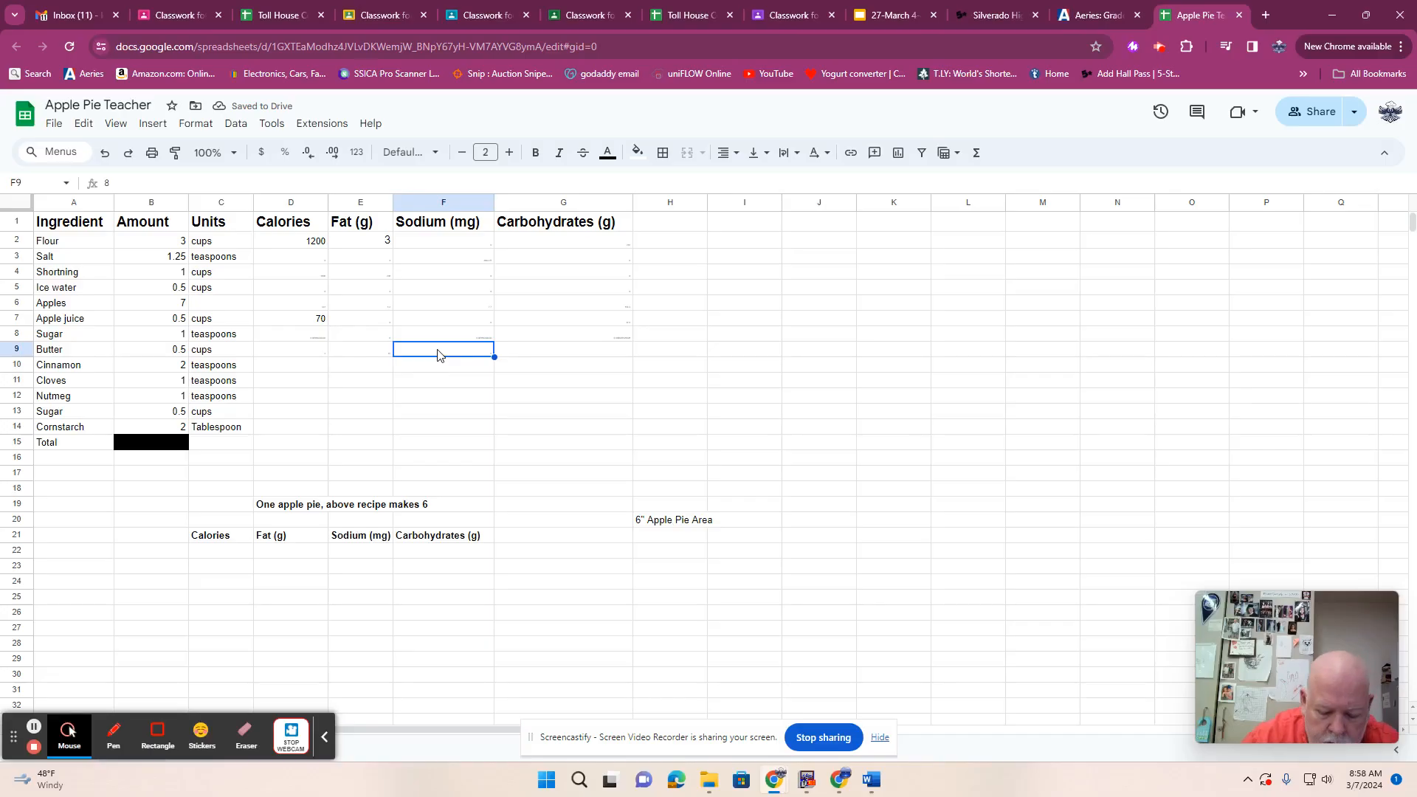
text(=)
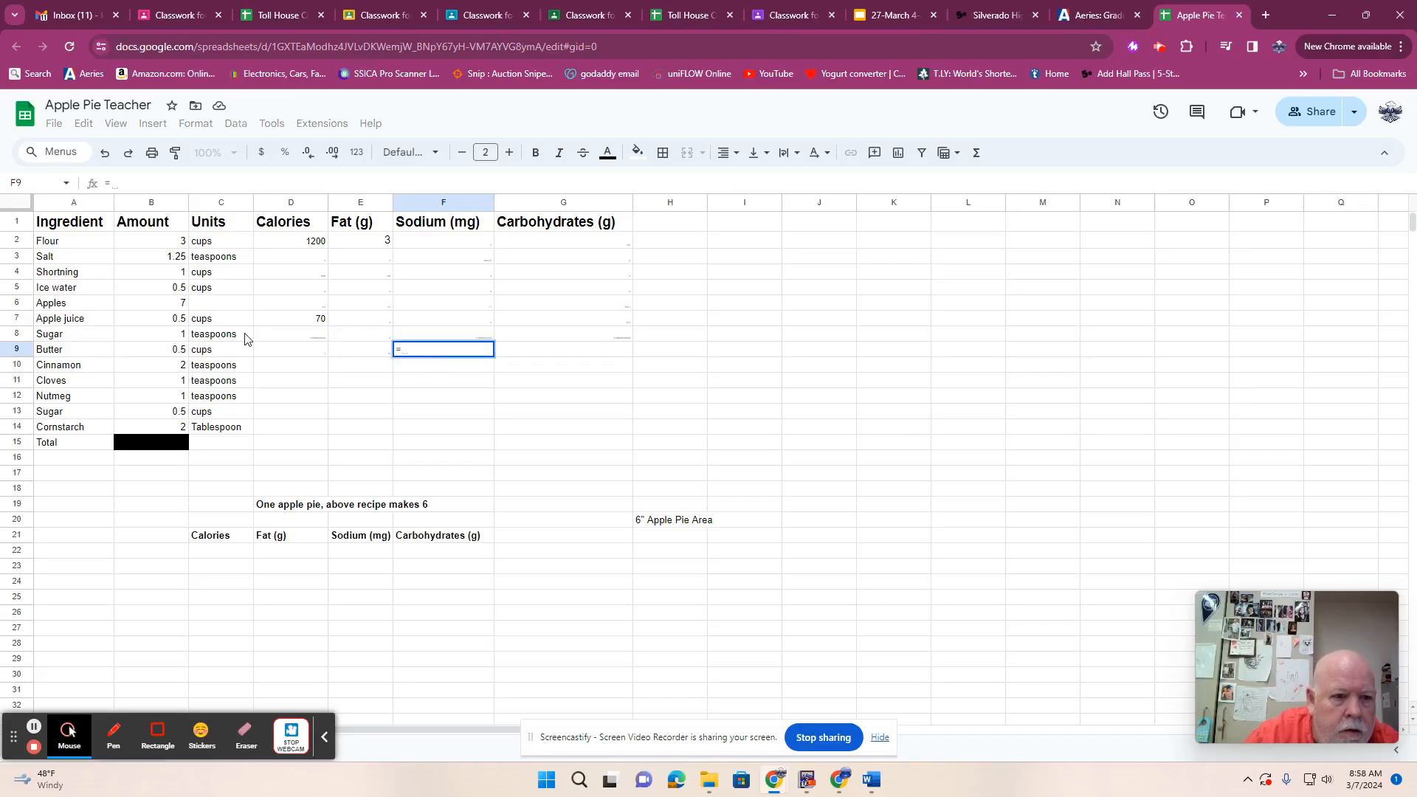
click(169, 354)
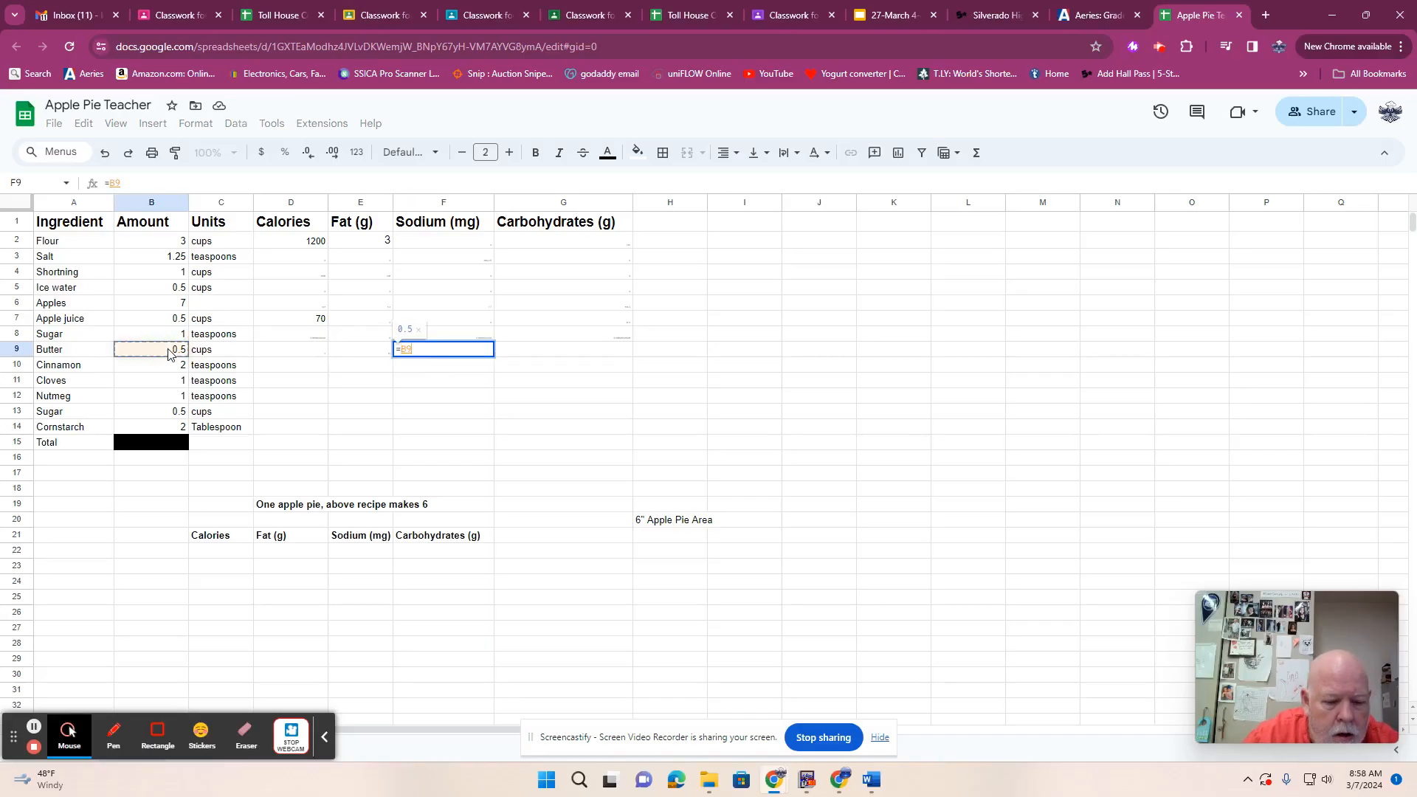
text(*)
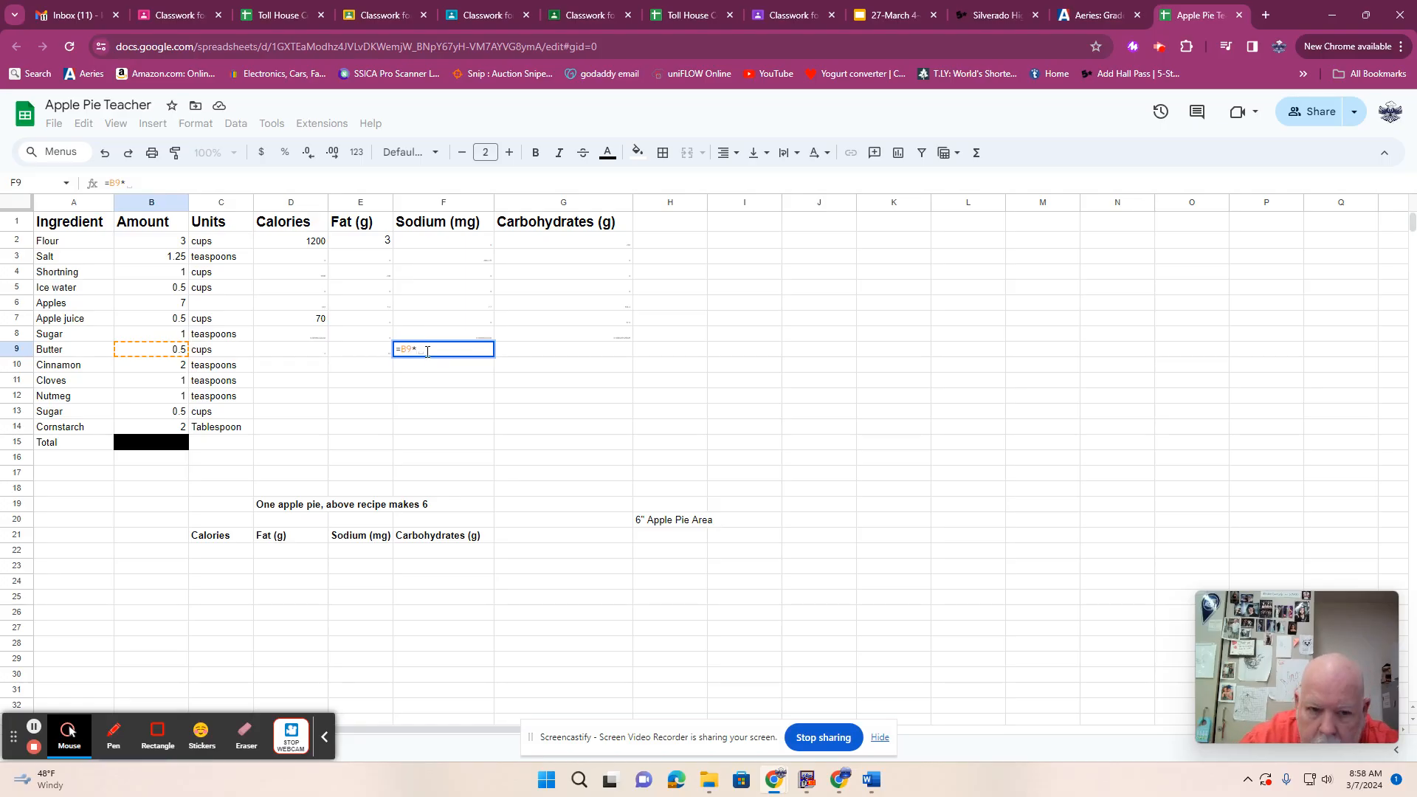
text(90)
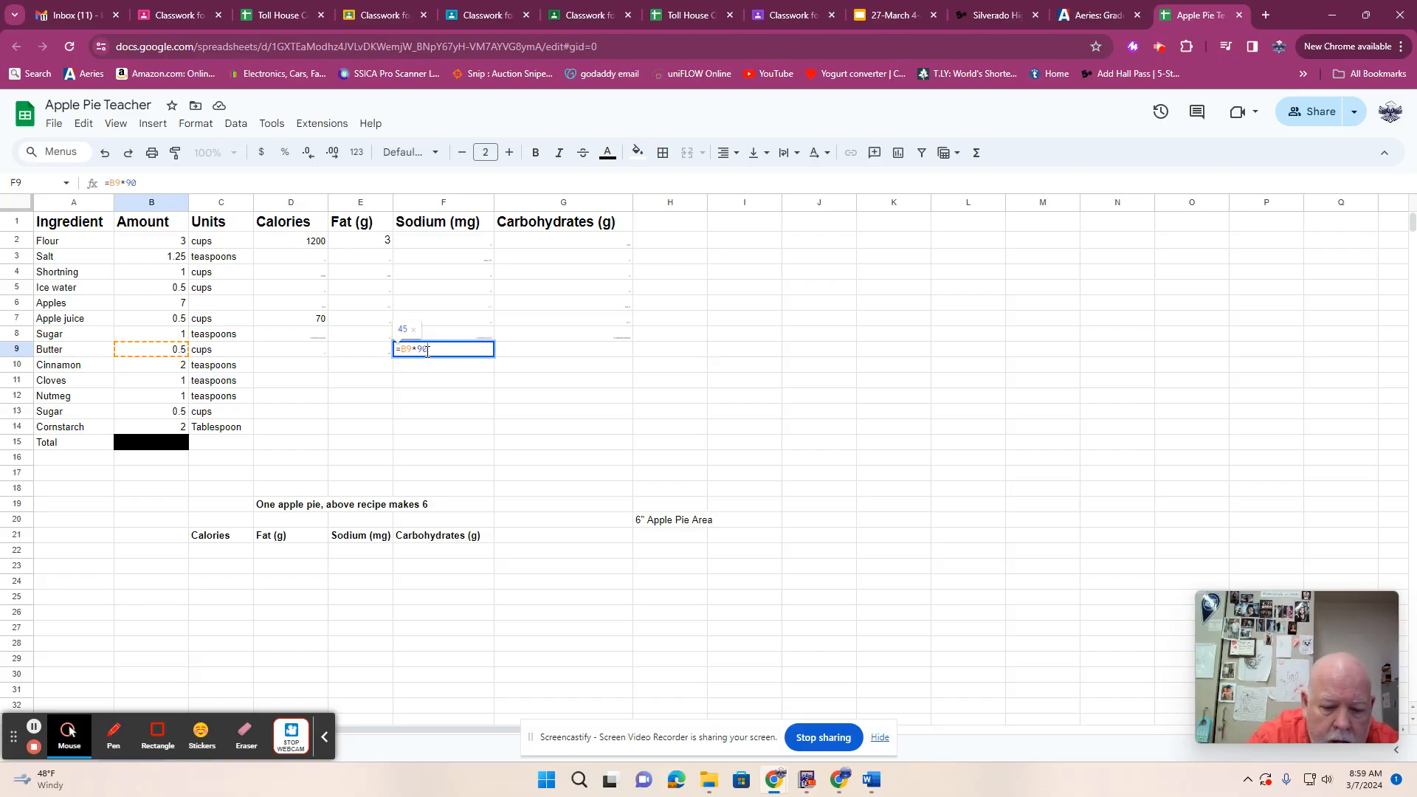
text(*)
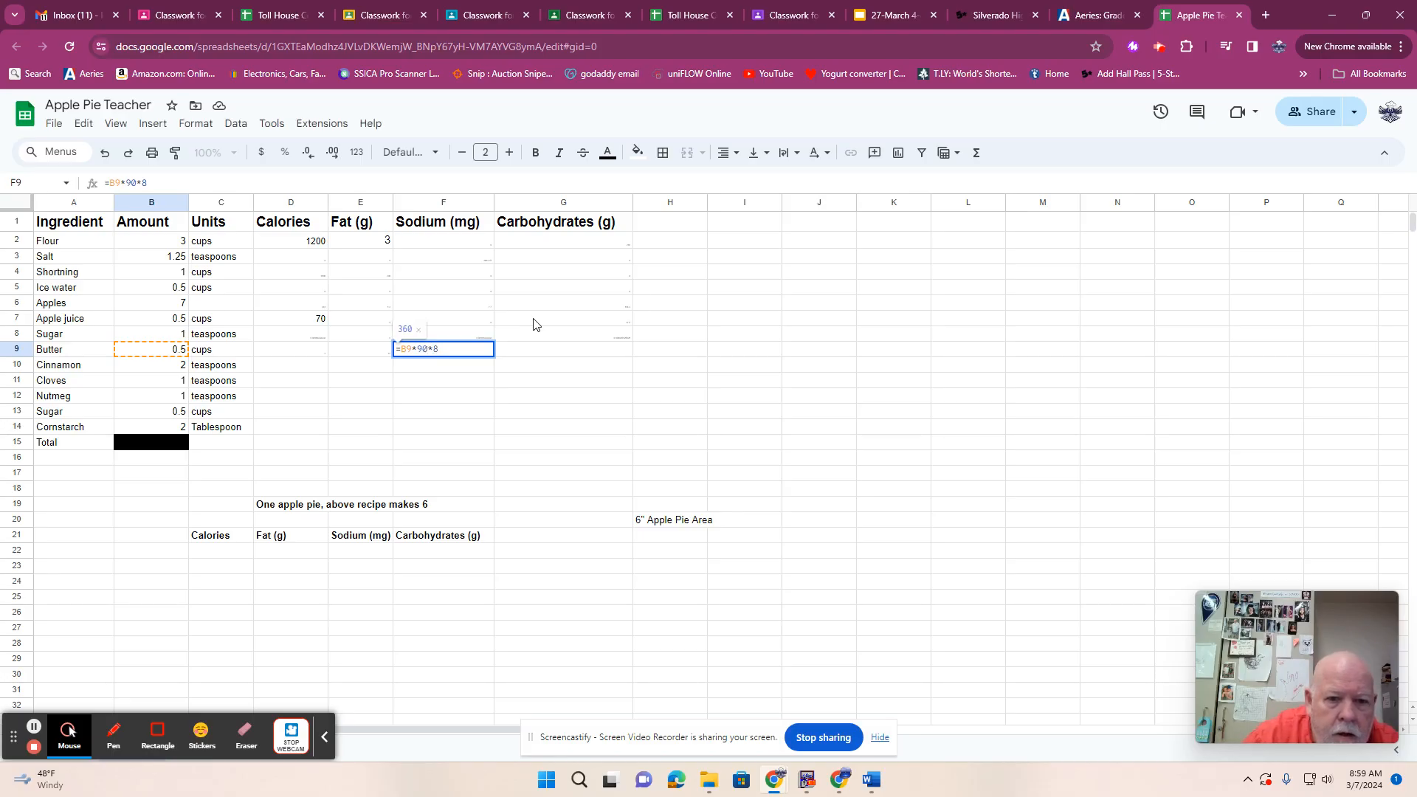
click(578, 354)
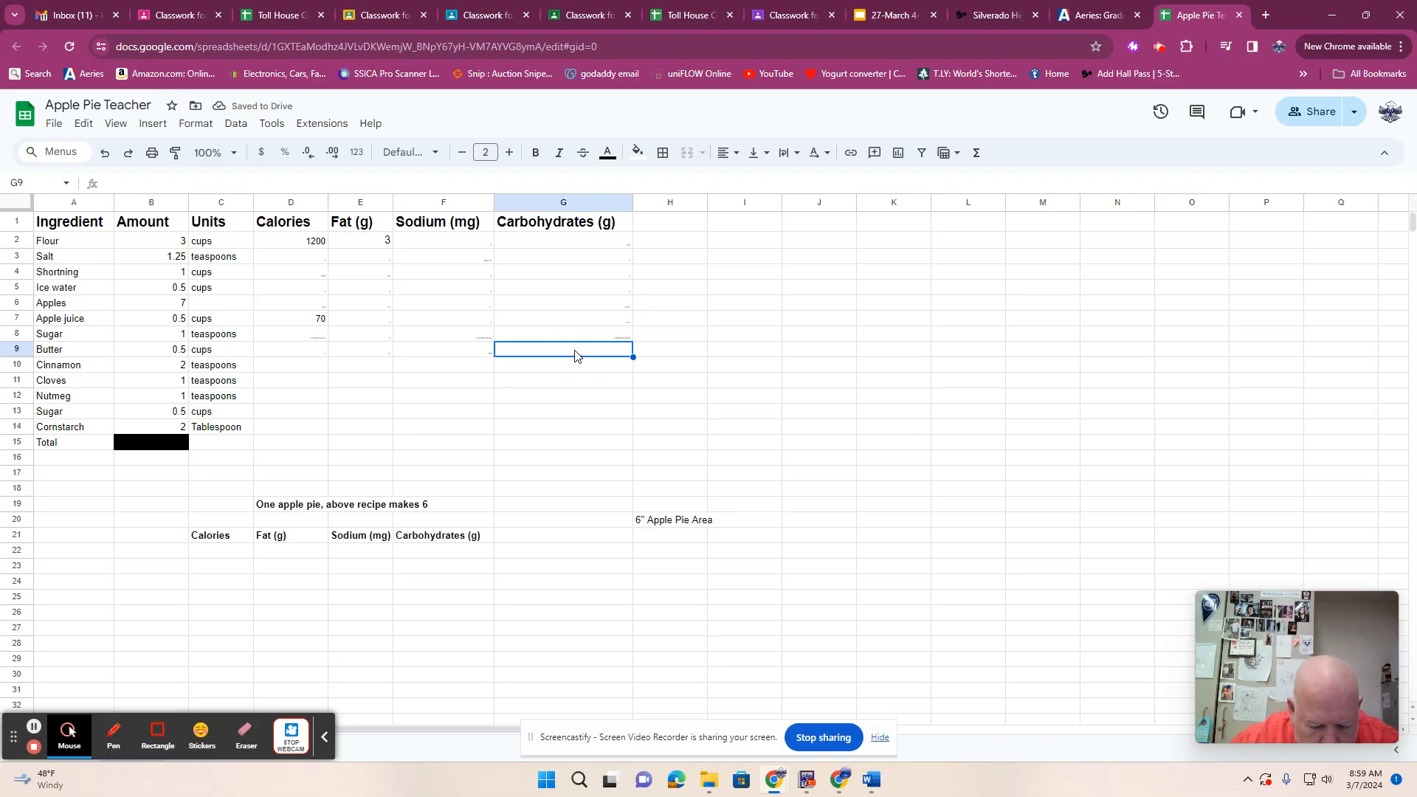
text(0)
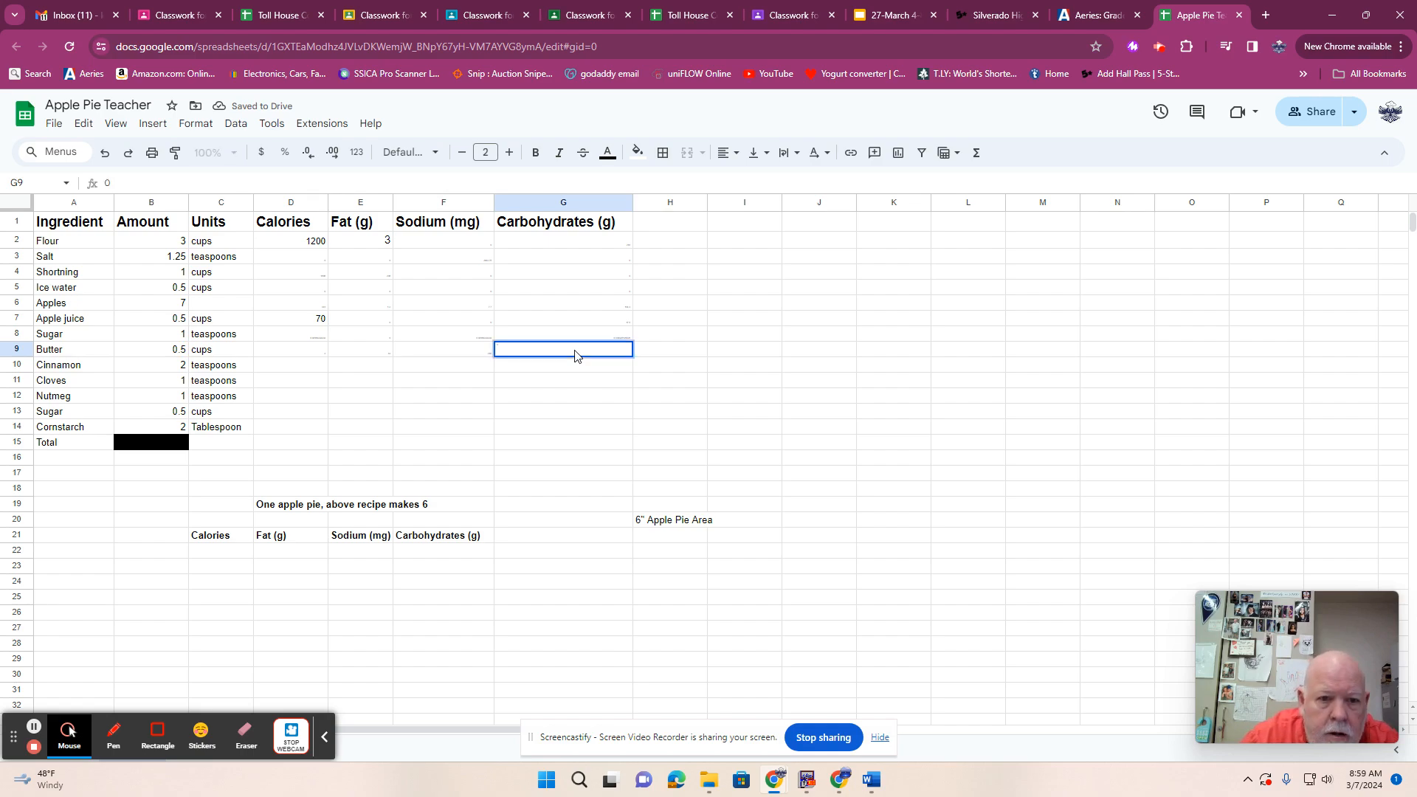
Enter the formula =B10*19 in D10 for the cinnamon's calories.
click(299, 371)
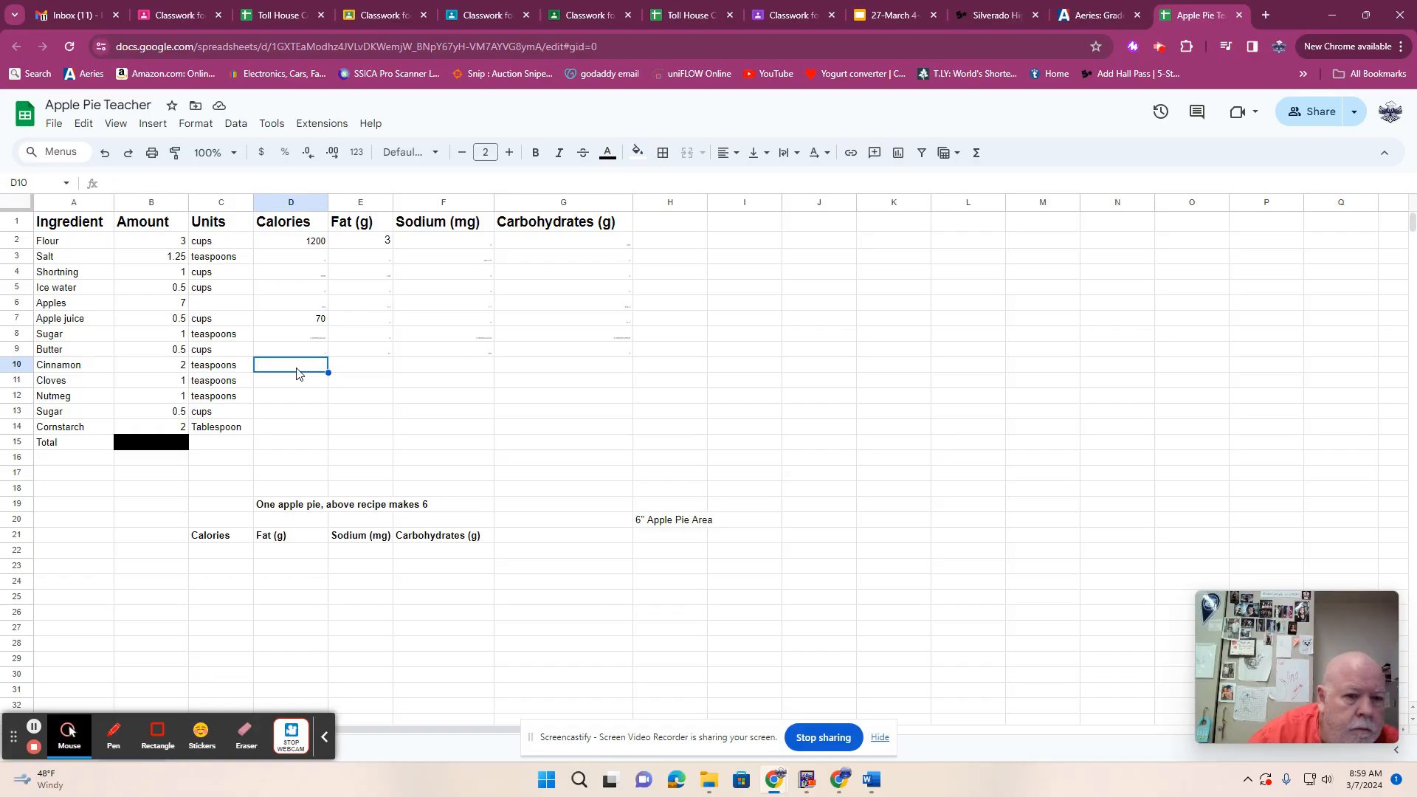
text(=)
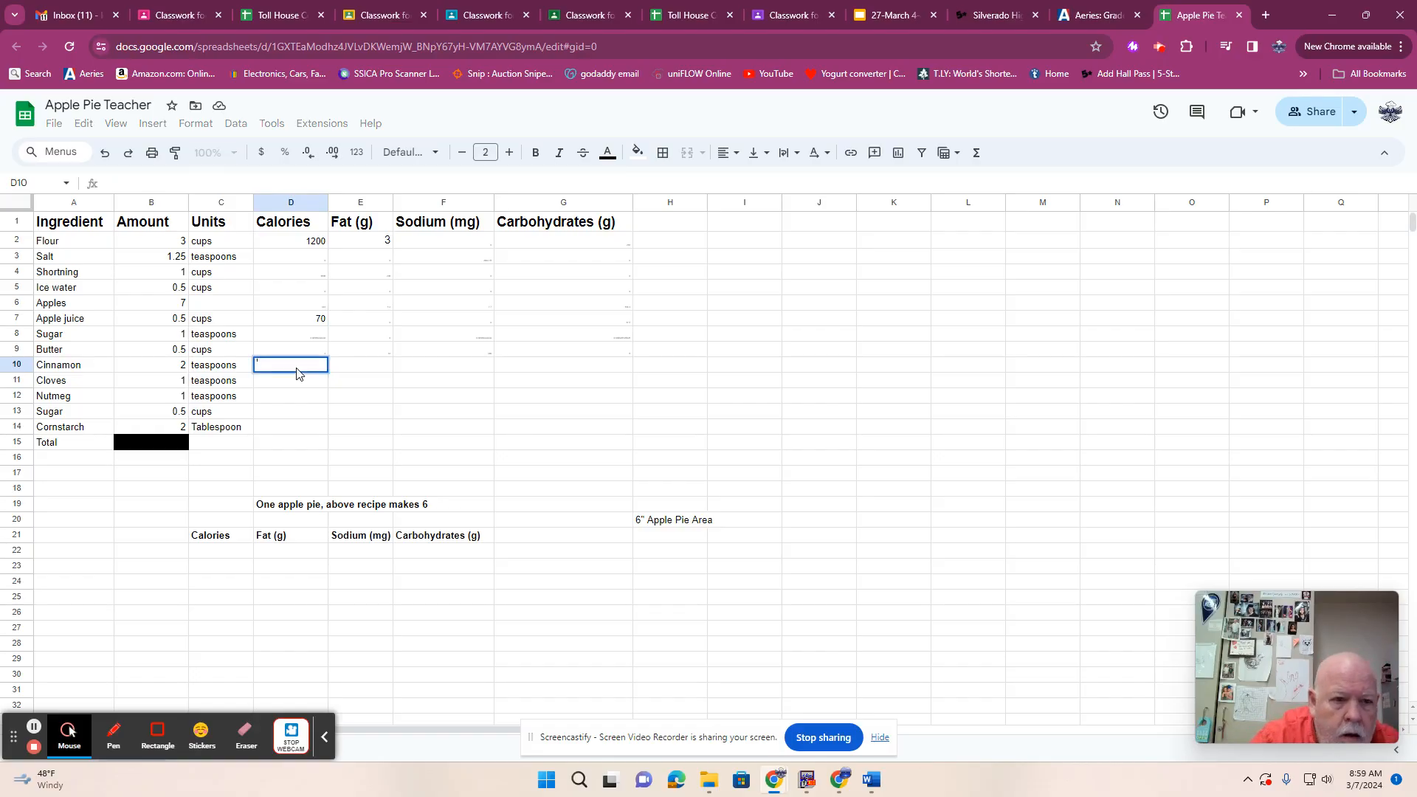
click(185, 368)
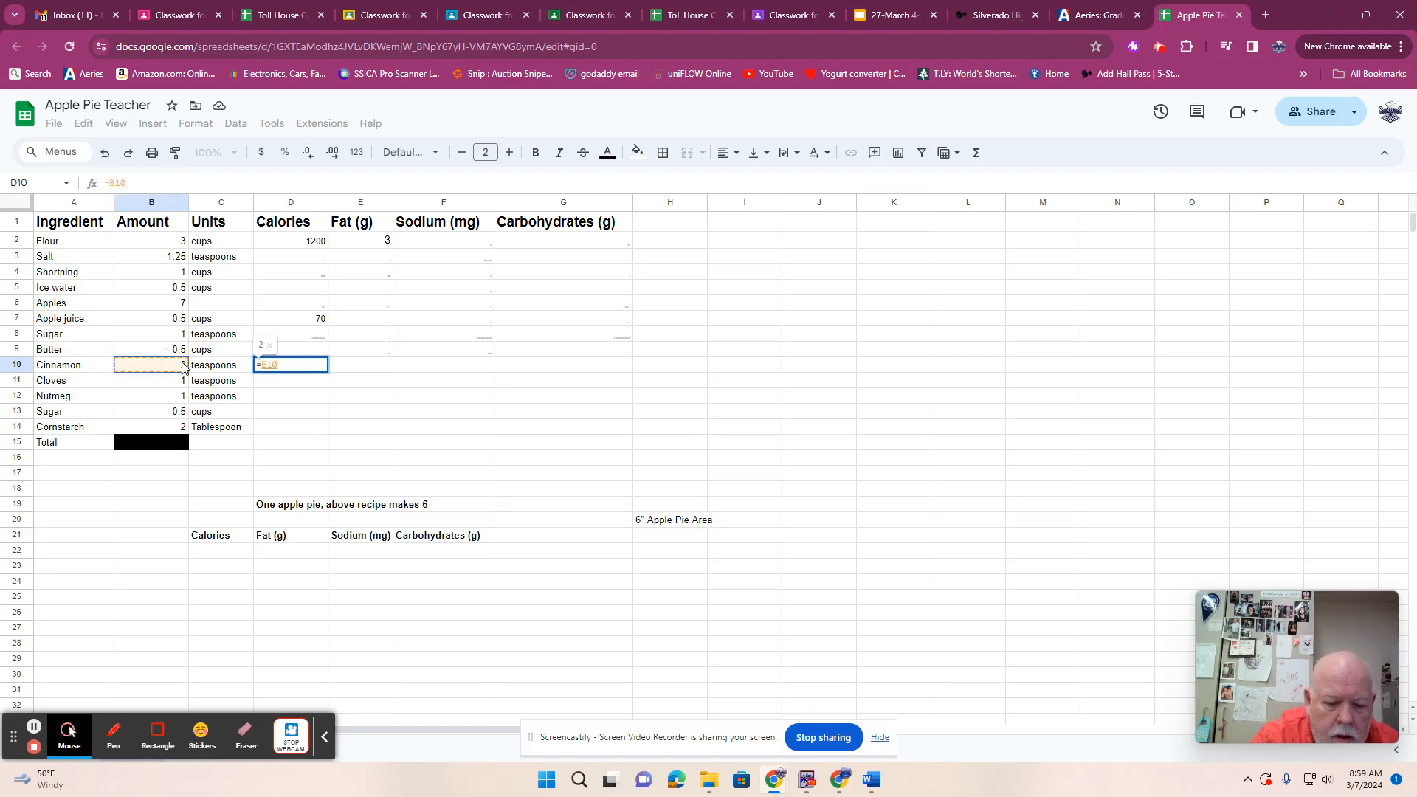
text(*19)
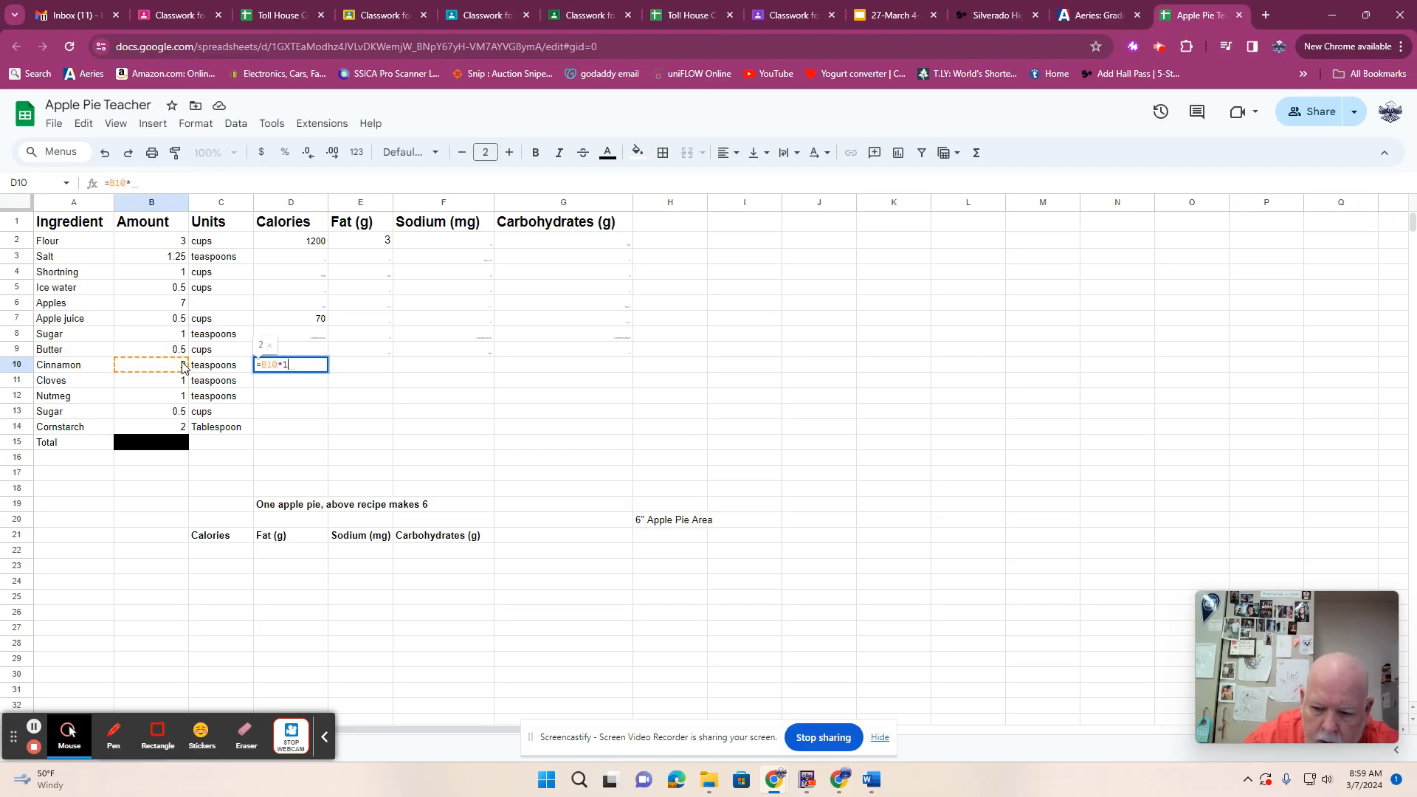
click(346, 367)
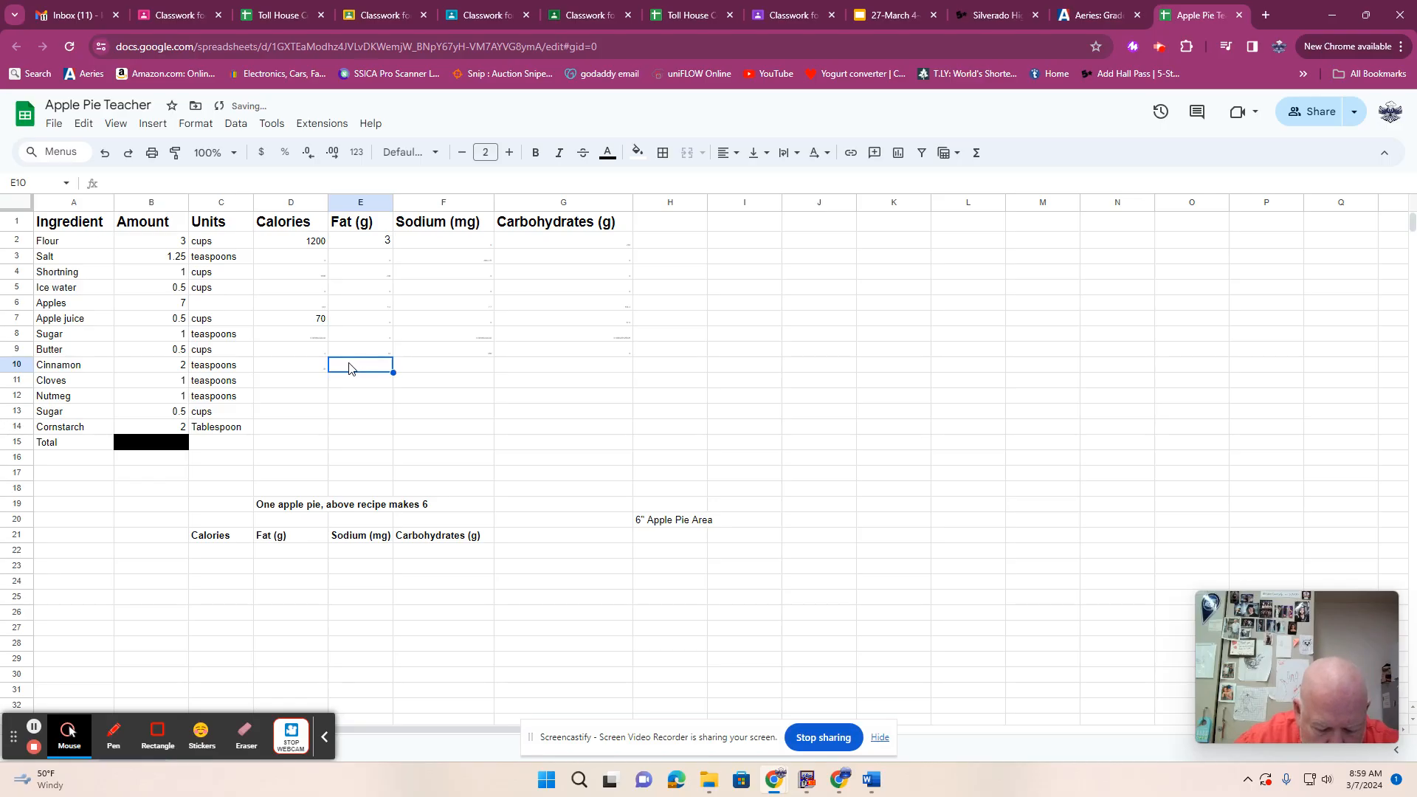
double_click(349, 369)
key(Tab)
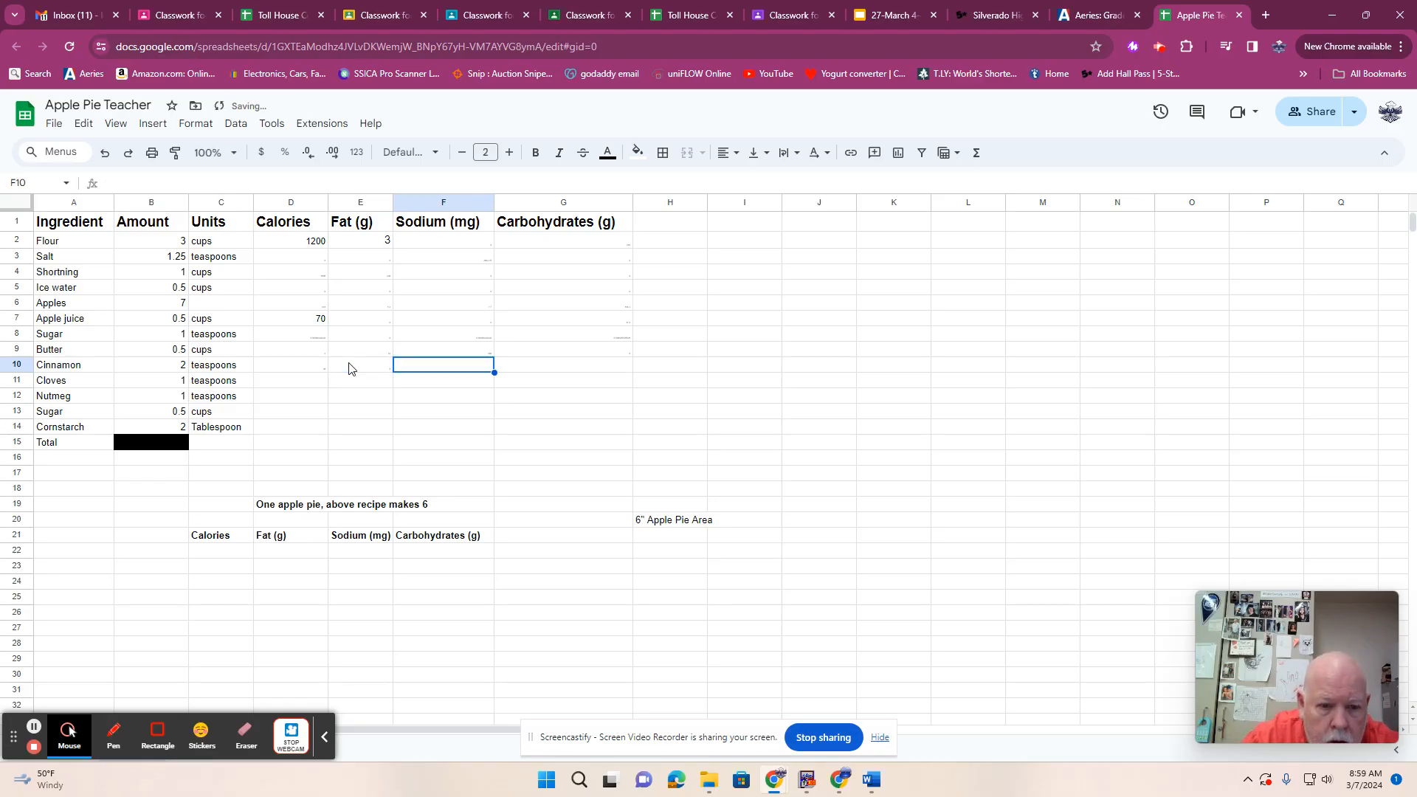
key(Tab)
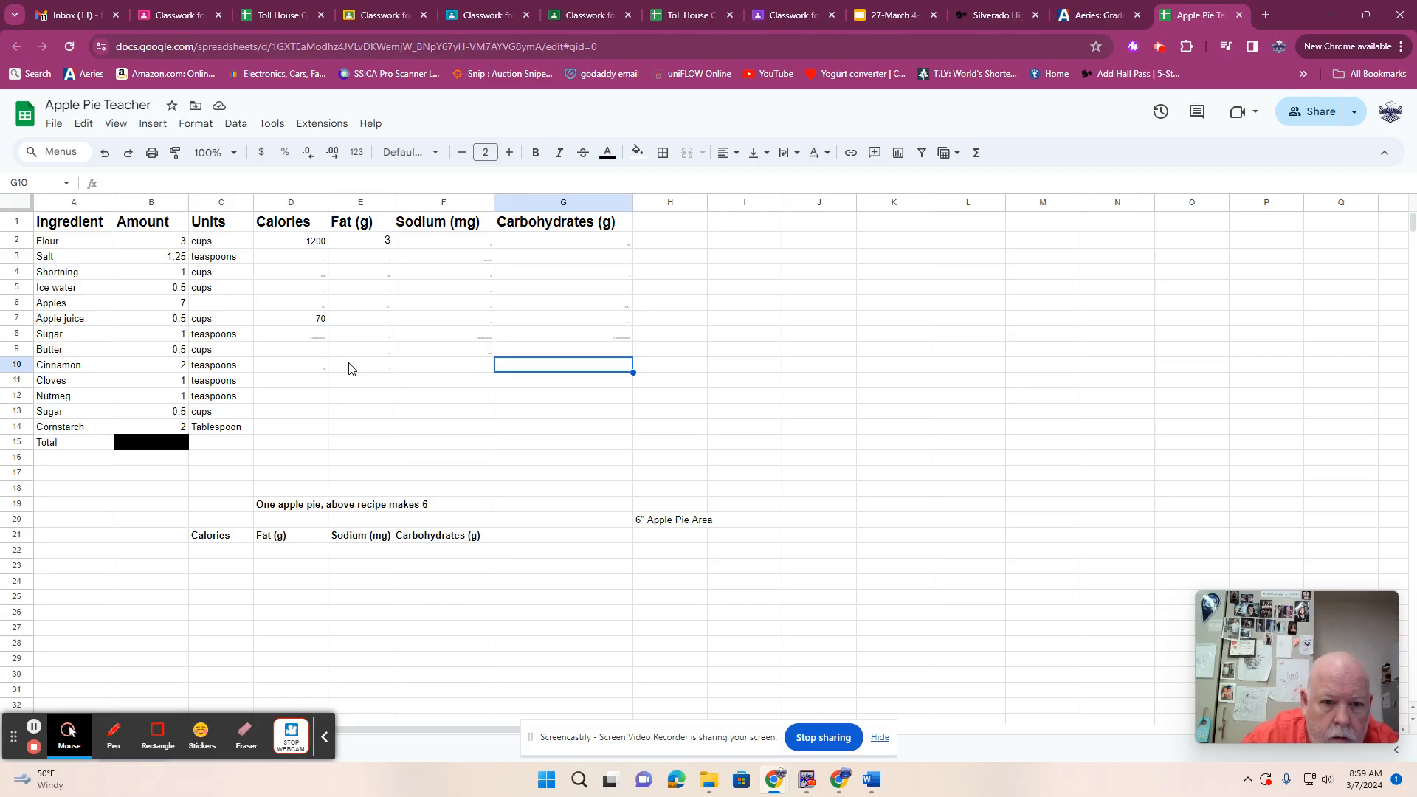
Enter the formula =B10*1 in G10 for the cinnamon's carbohydrates.
click(576, 367)
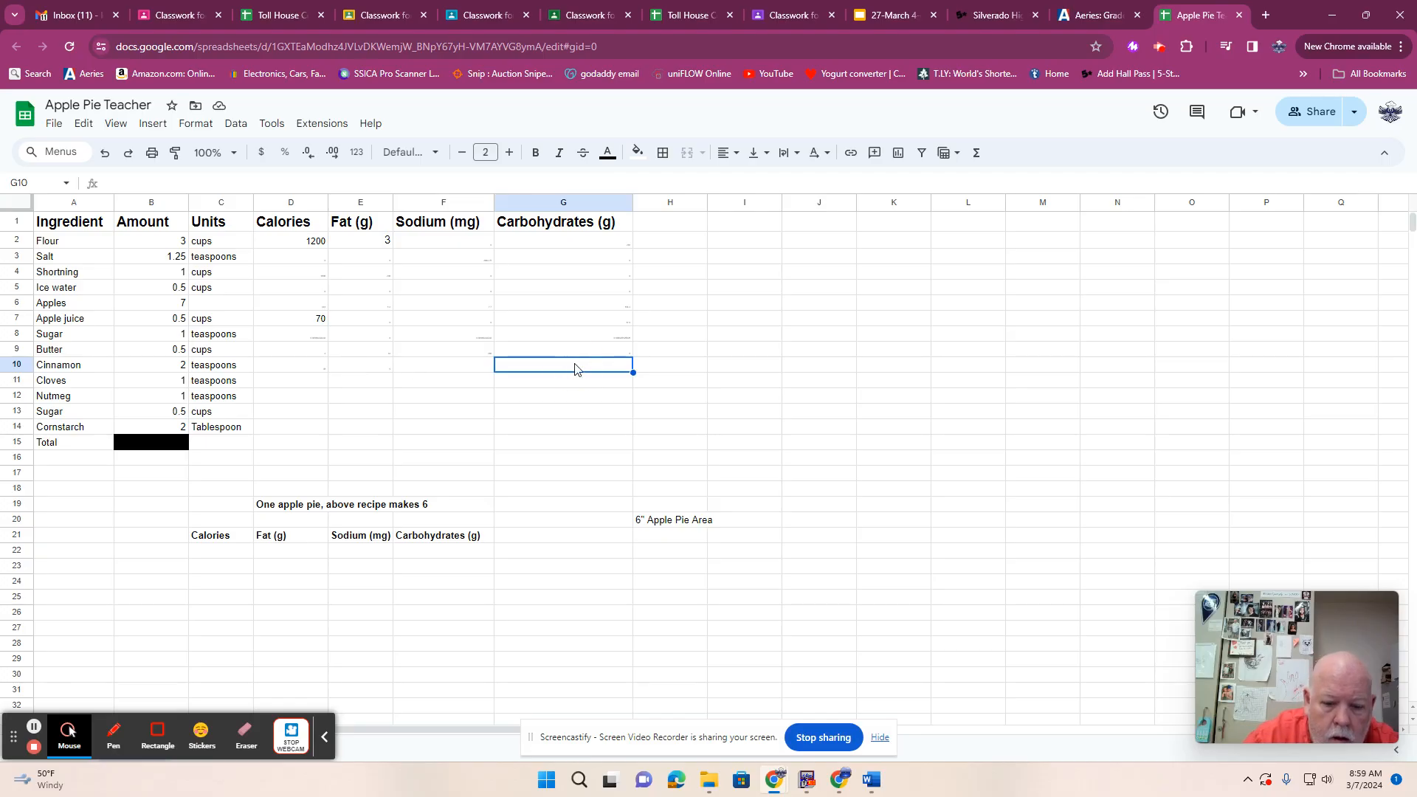
text(=)
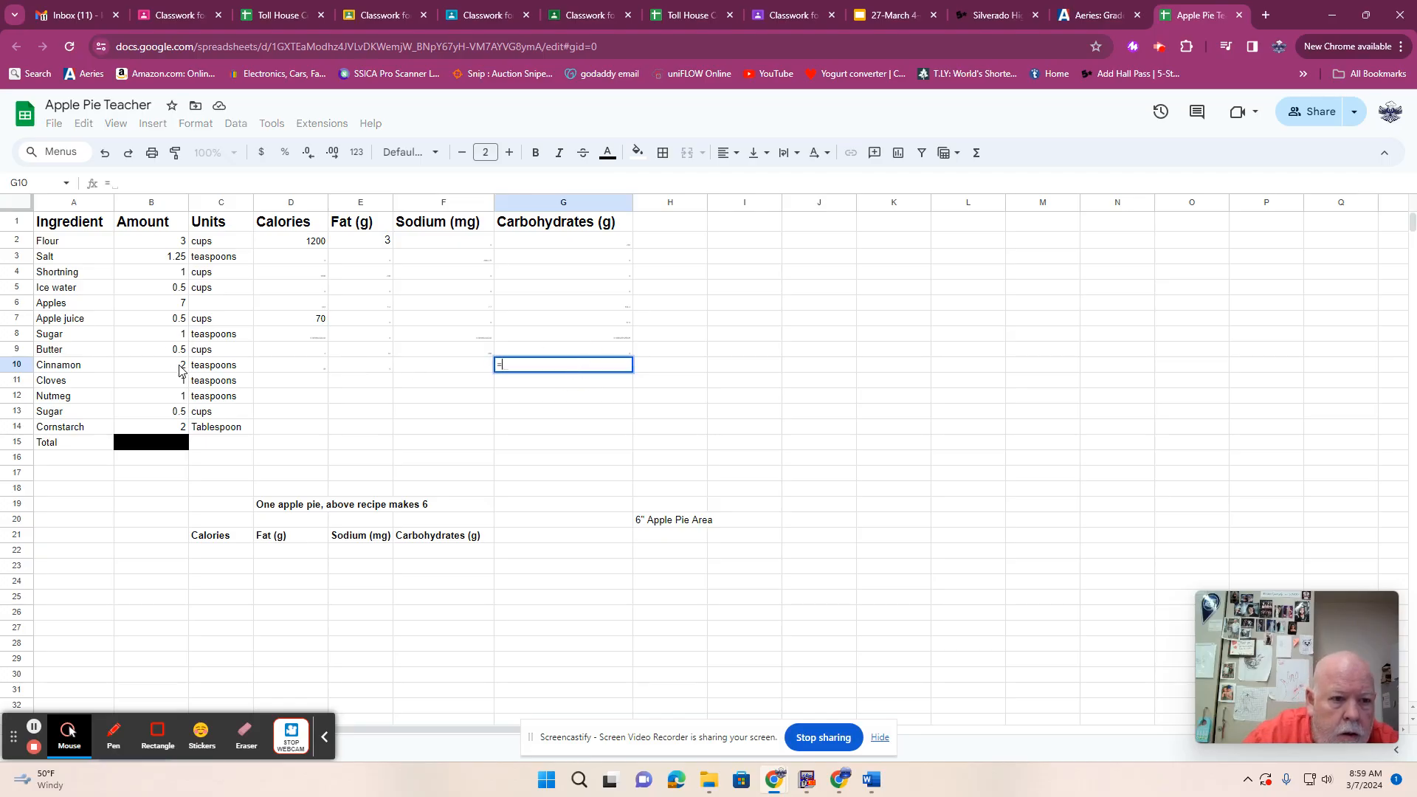
click(179, 371)
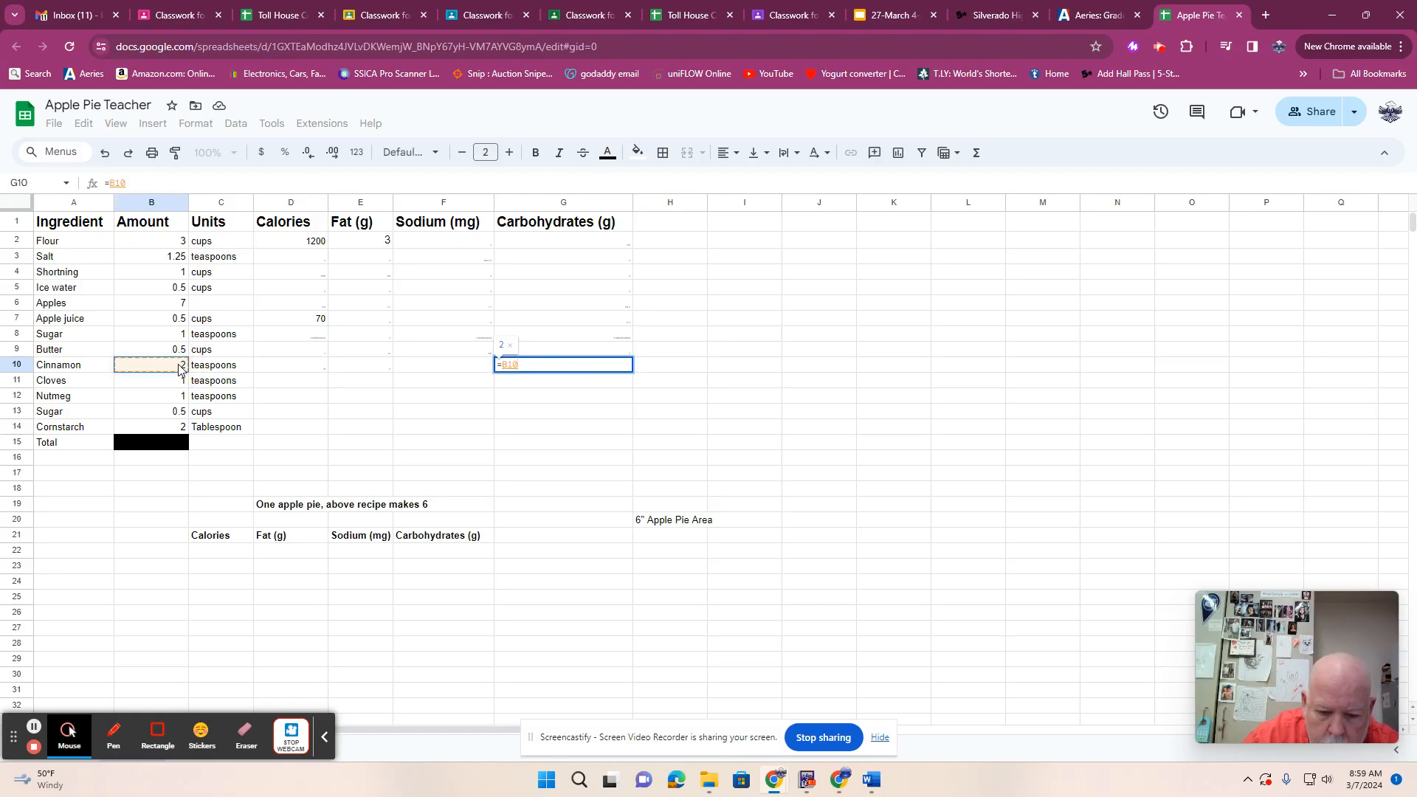
text(*1)
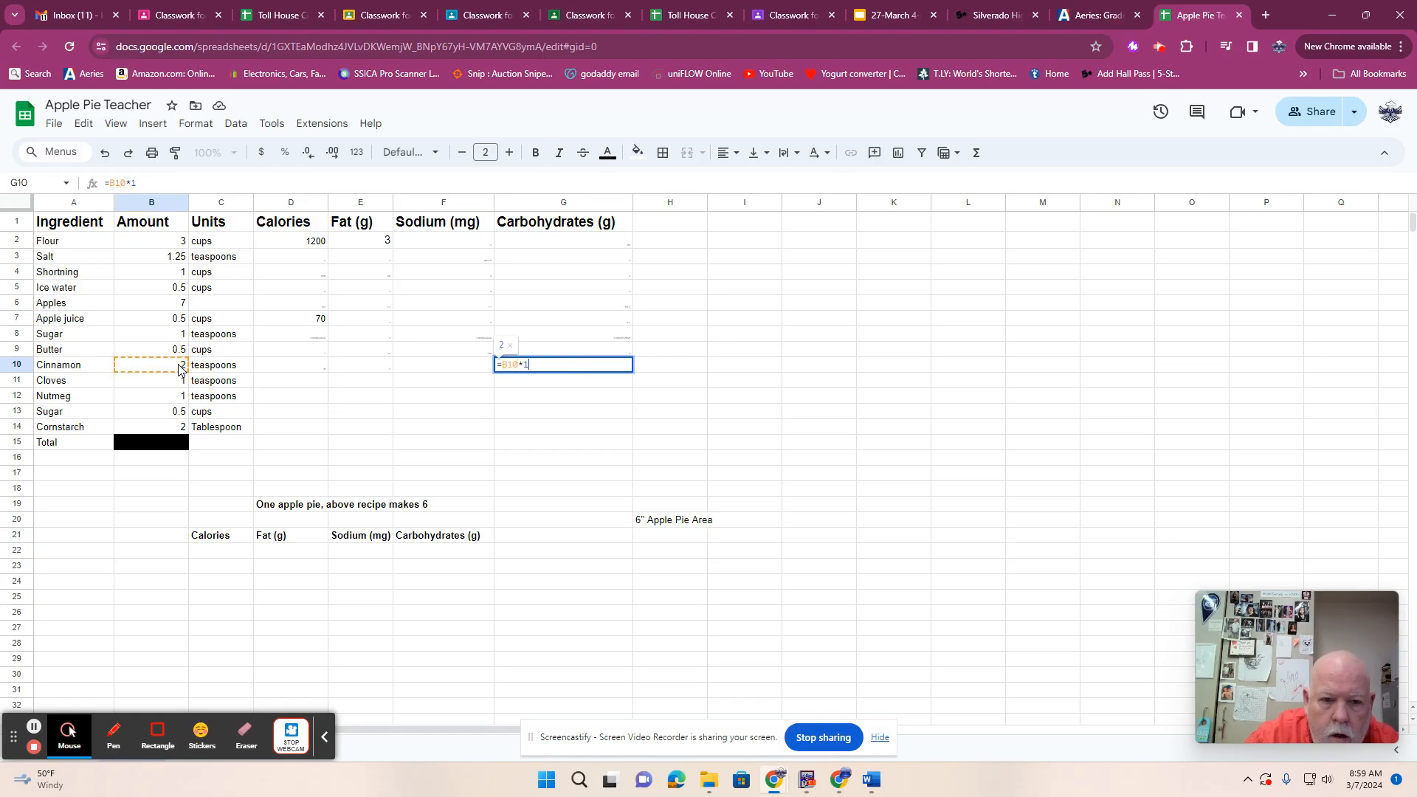
key(Return)
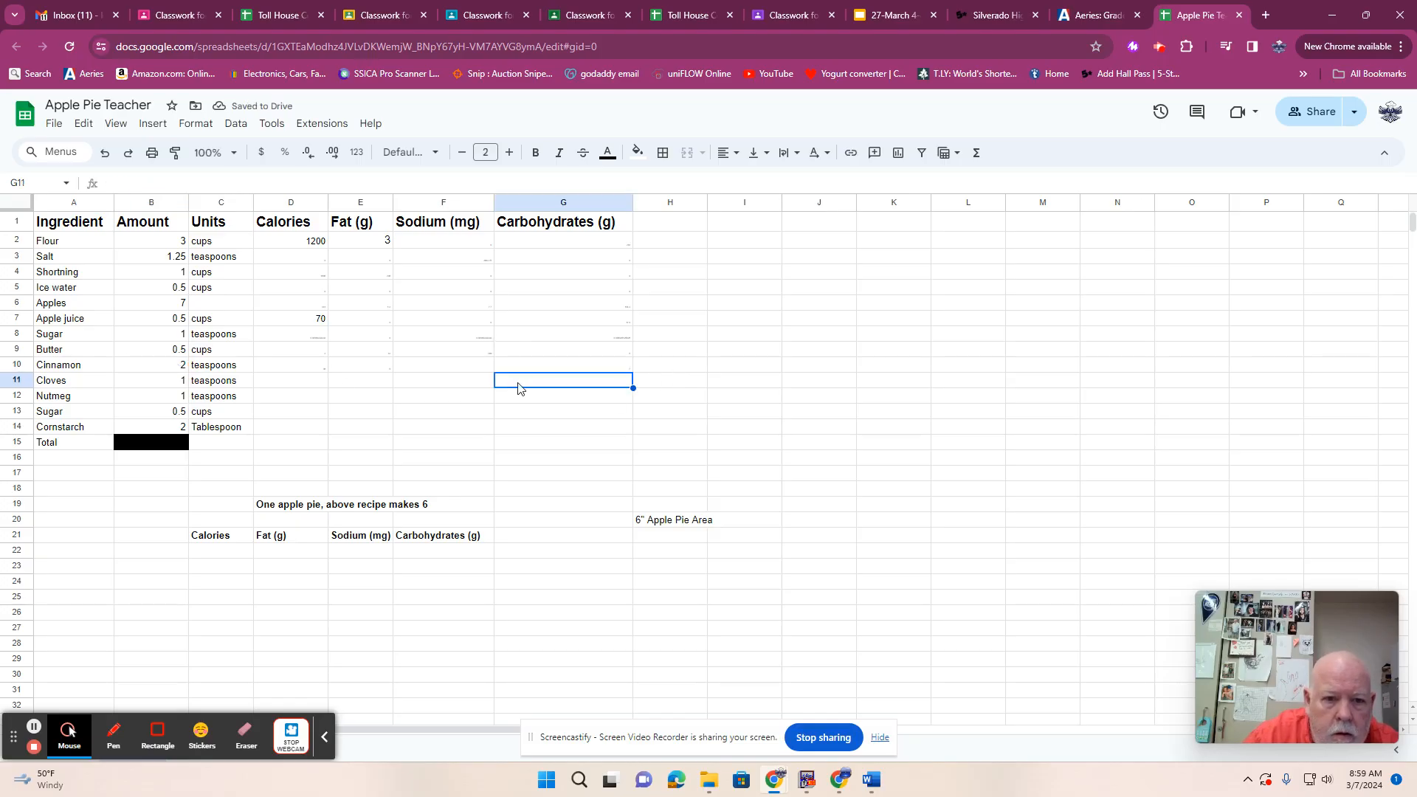
Try the formula =B9*6 in G9 for the butter's carbohydrates.
click(551, 360)
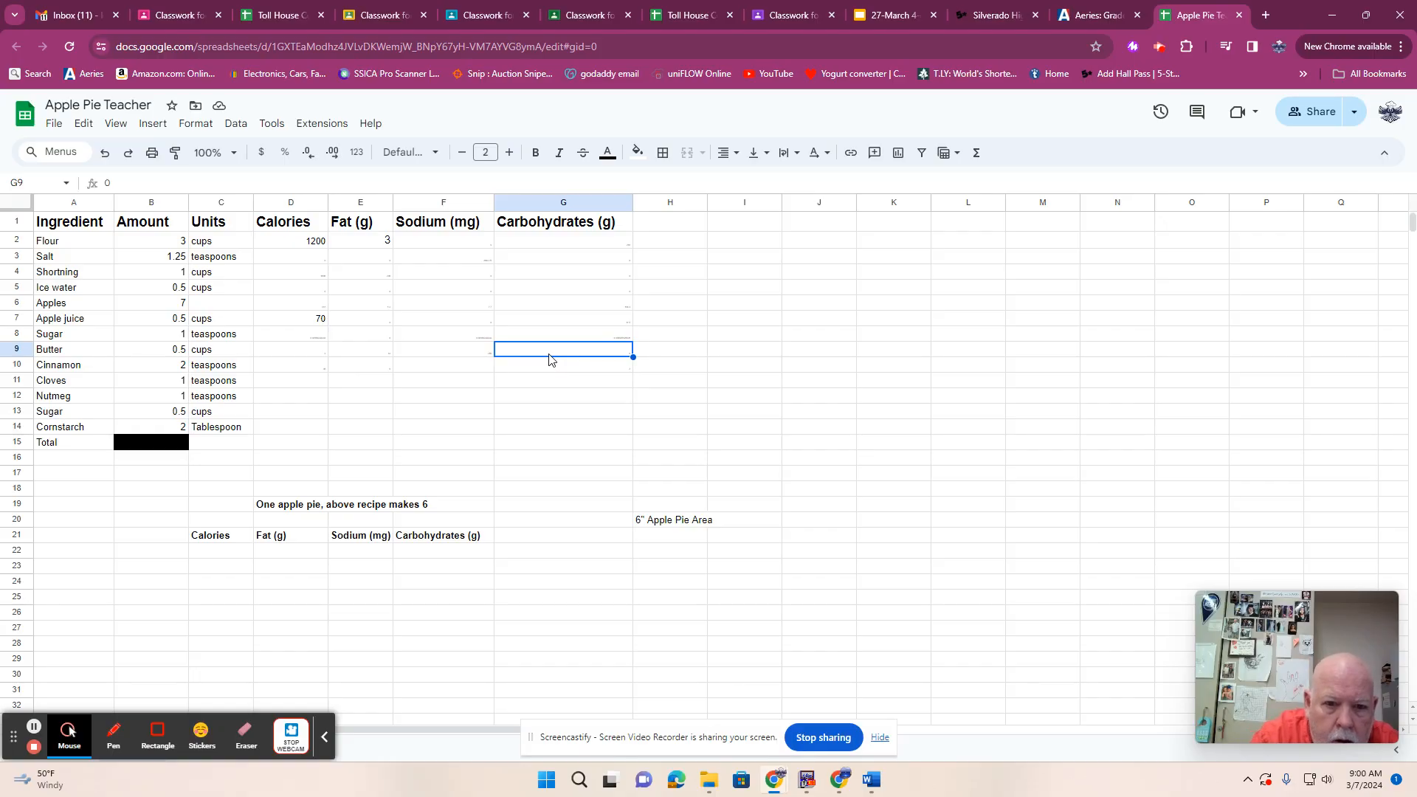
text(=)
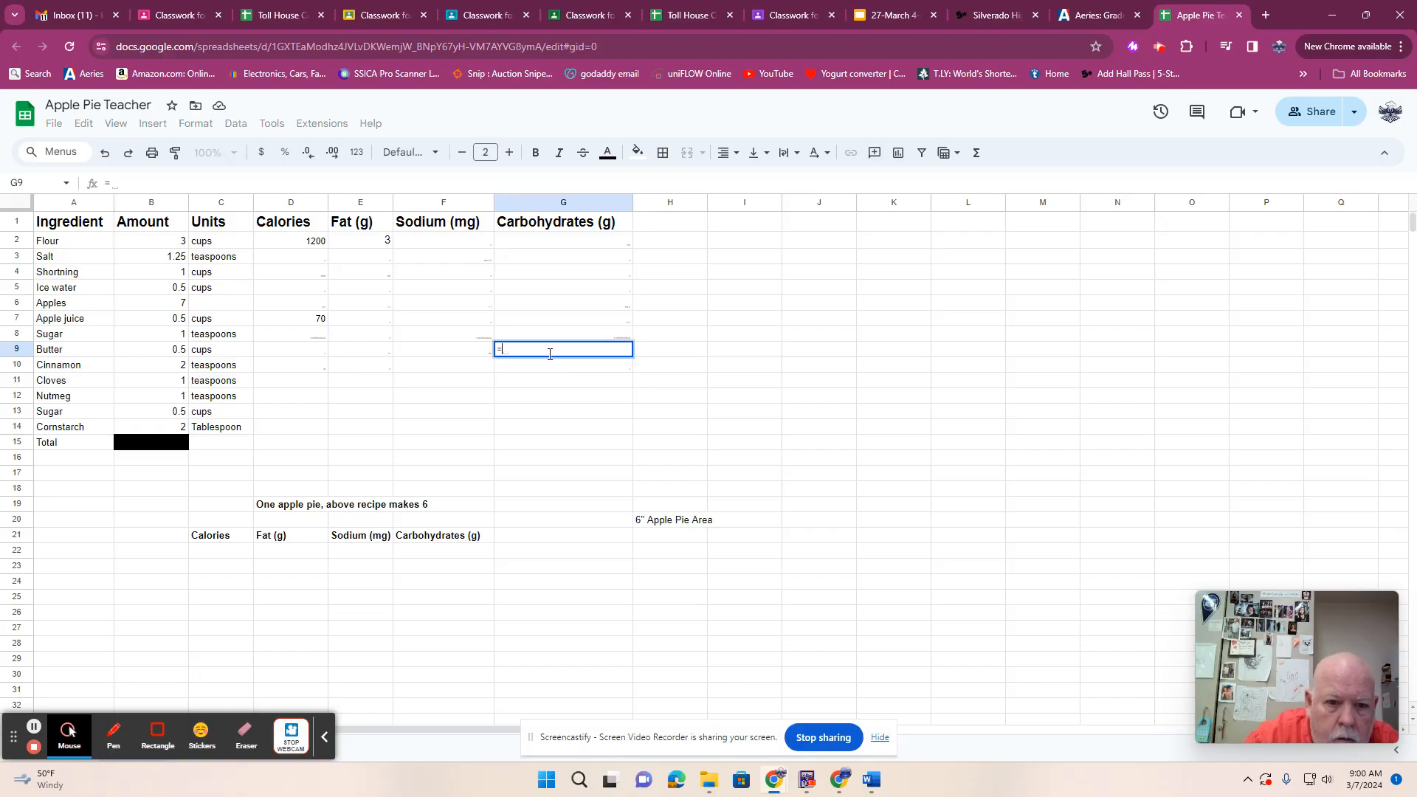
click(183, 354)
text(*)
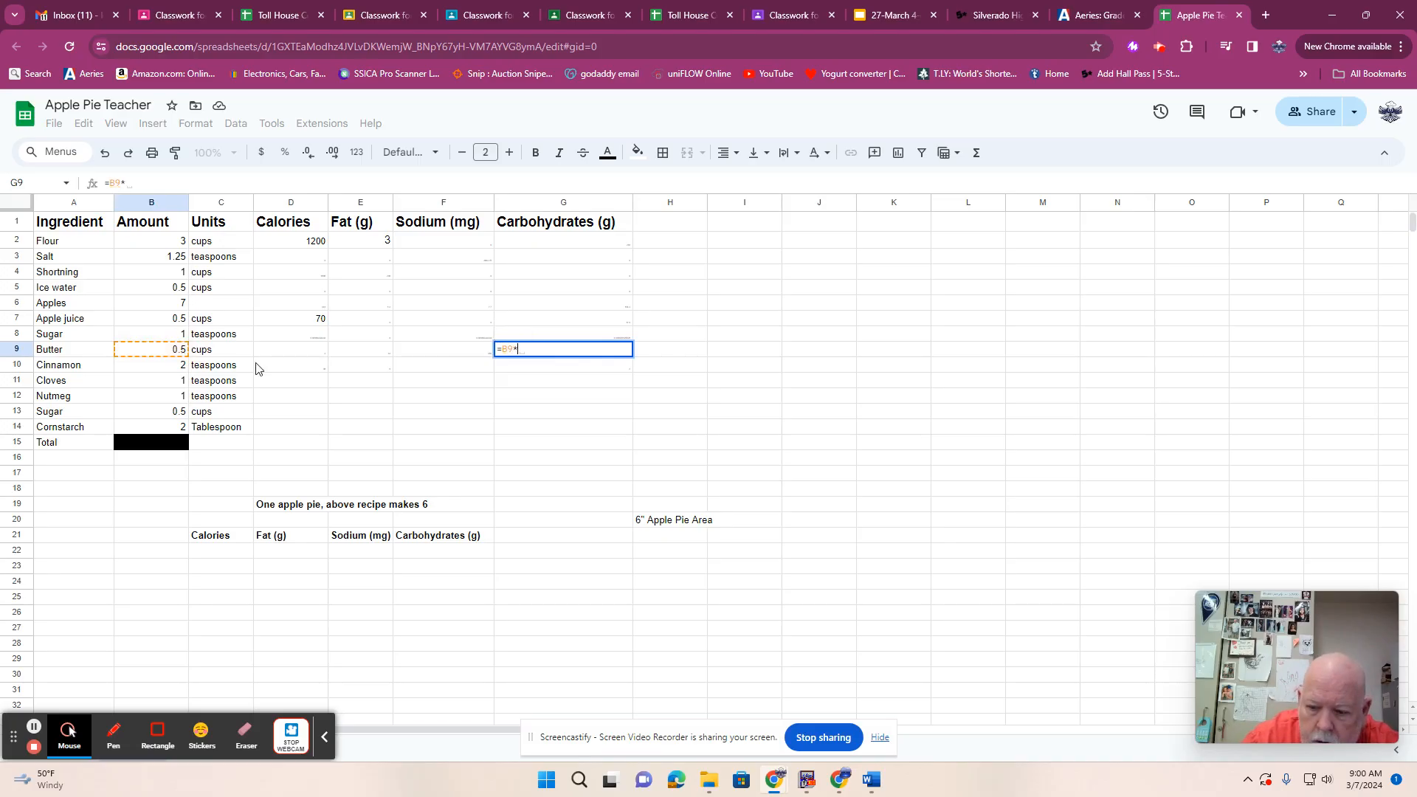
text(6)
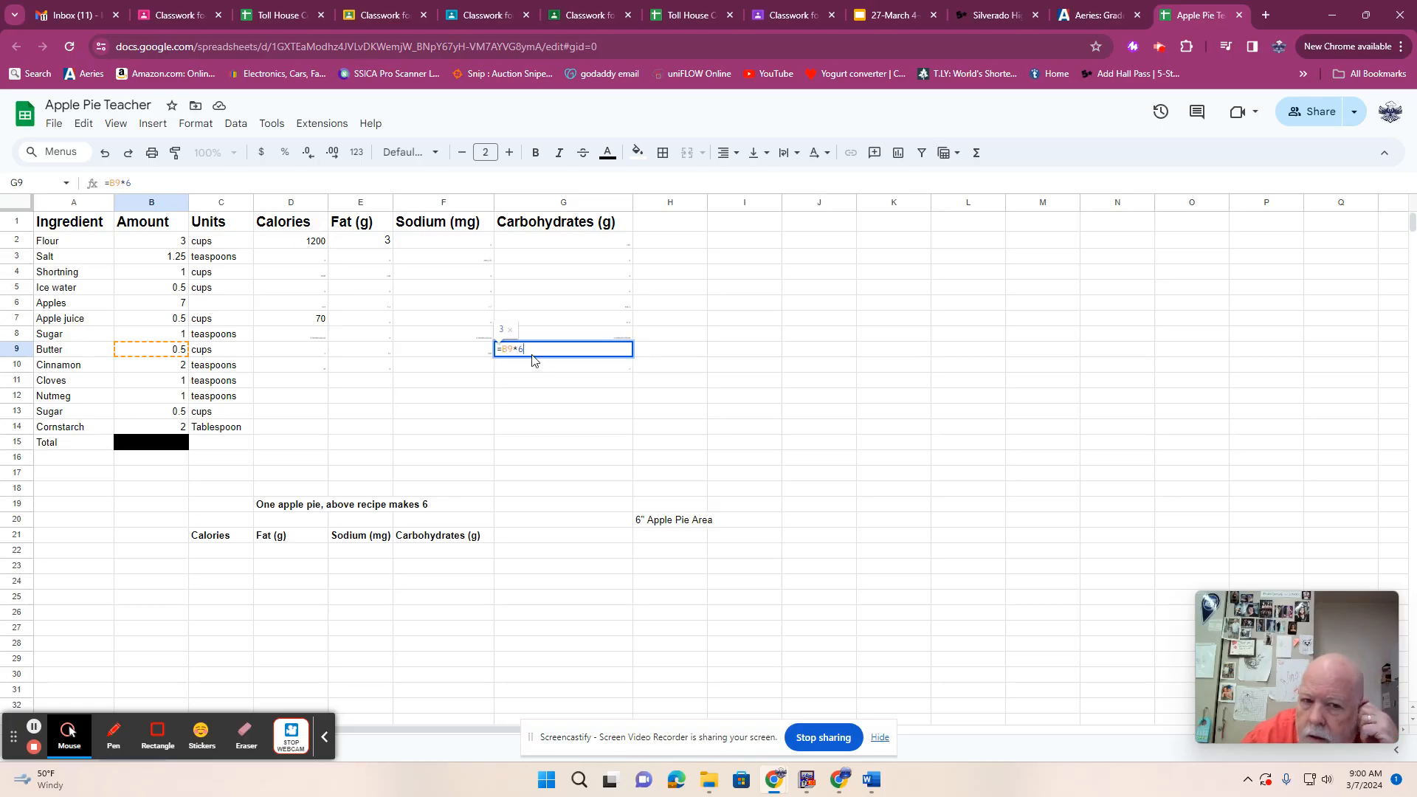
key(BackSpace)
key(BackSpace)
key(BackSpace)
key(BackSpace)
key(BackSpace)
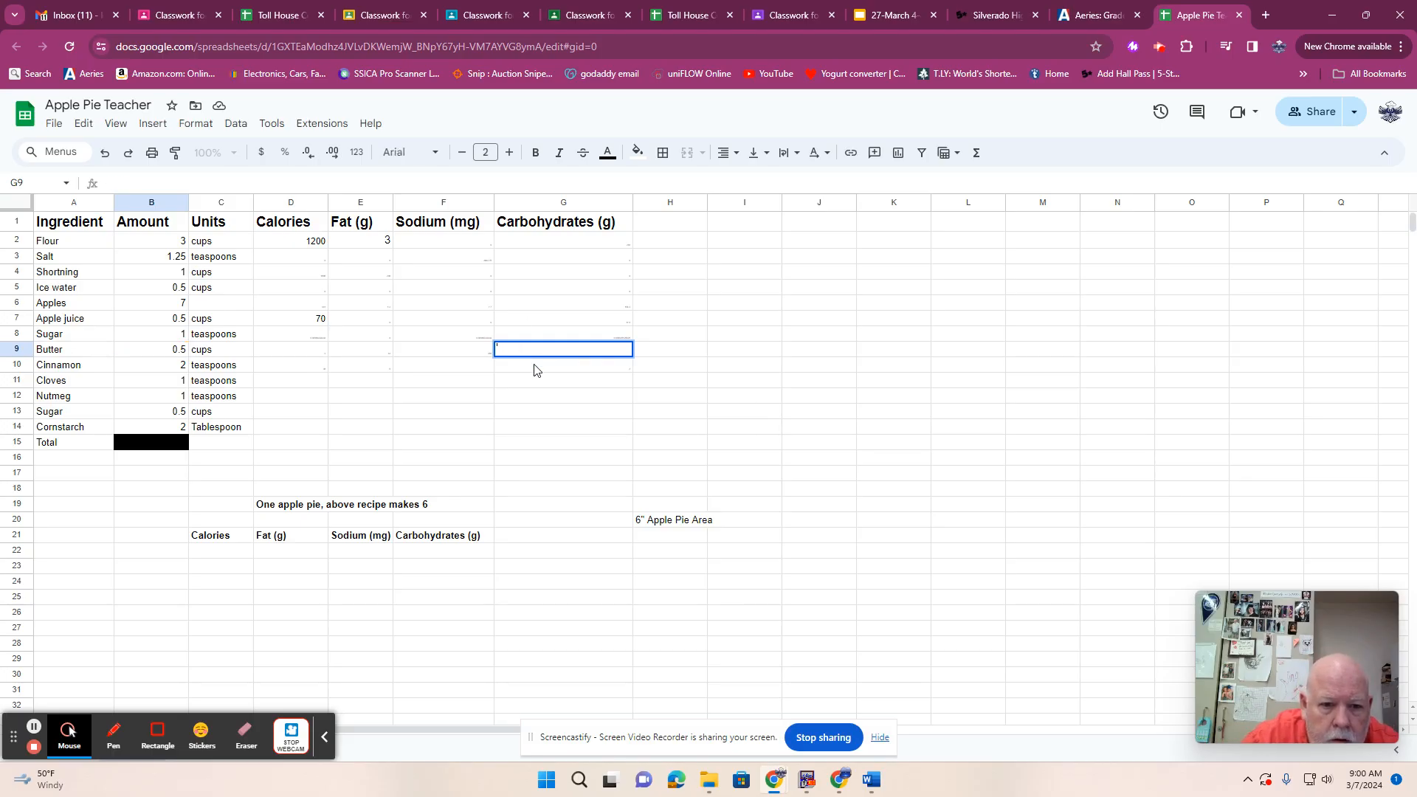
Enter the formula =B10*6 in G10 for the cinnamon's carbohydrates.
click(535, 369)
text(=)
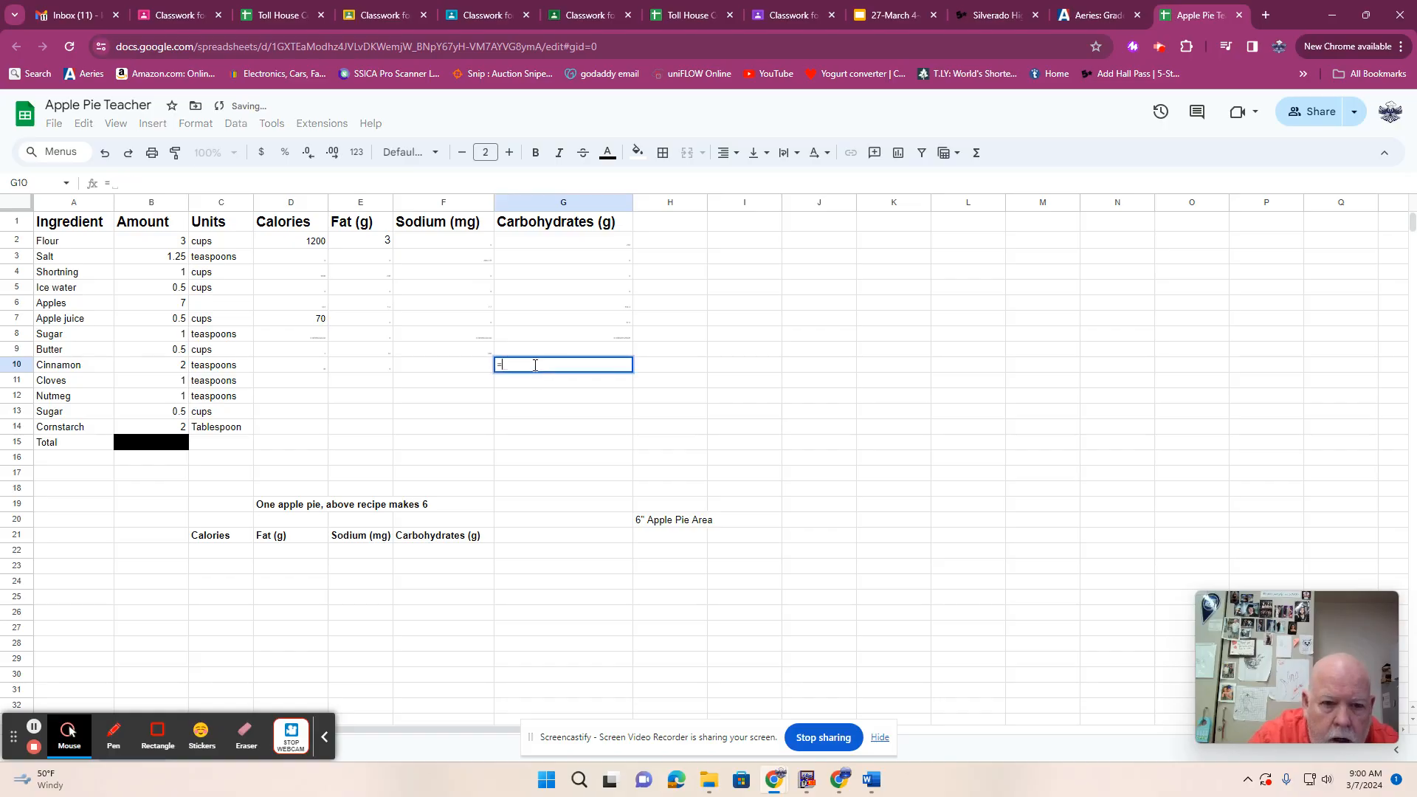
click(174, 369)
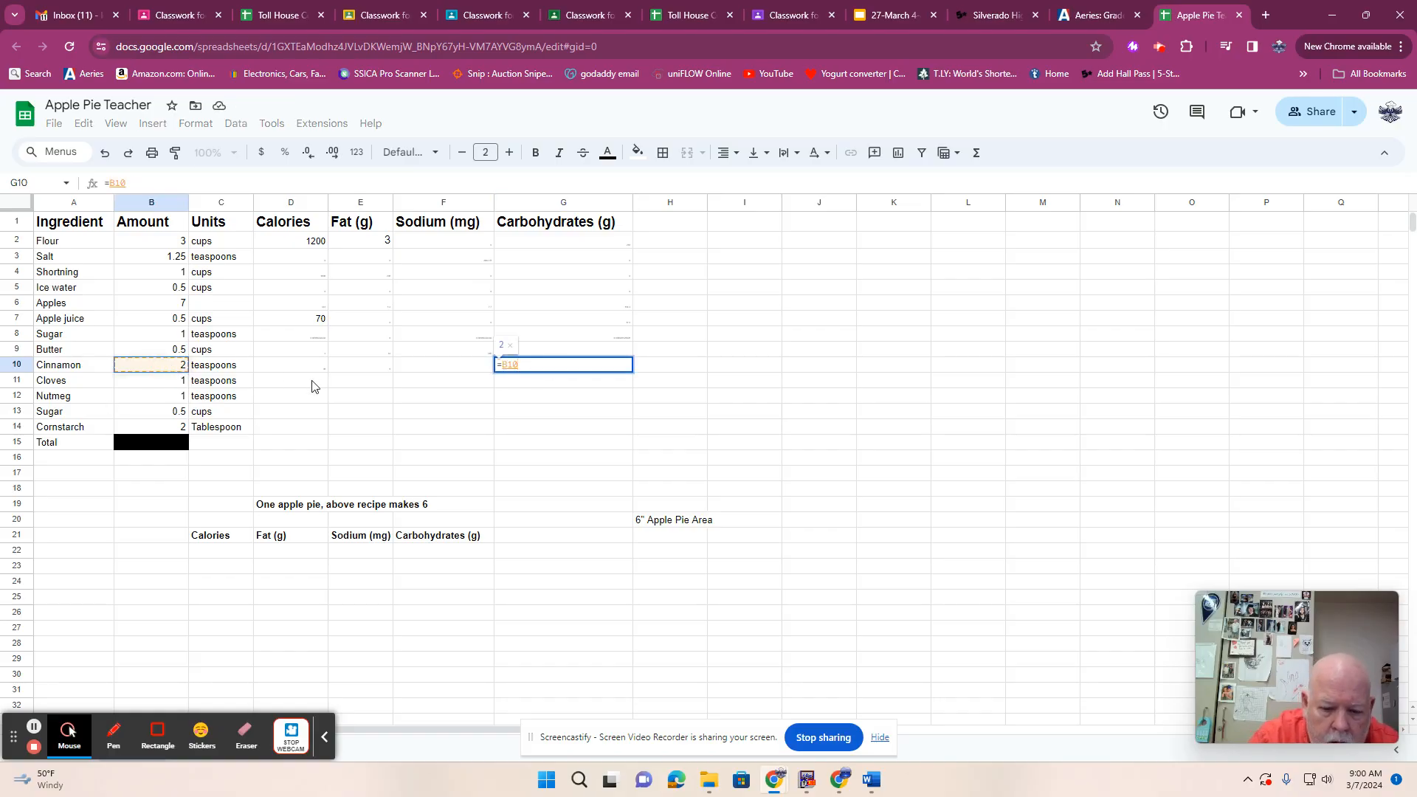
text(*)
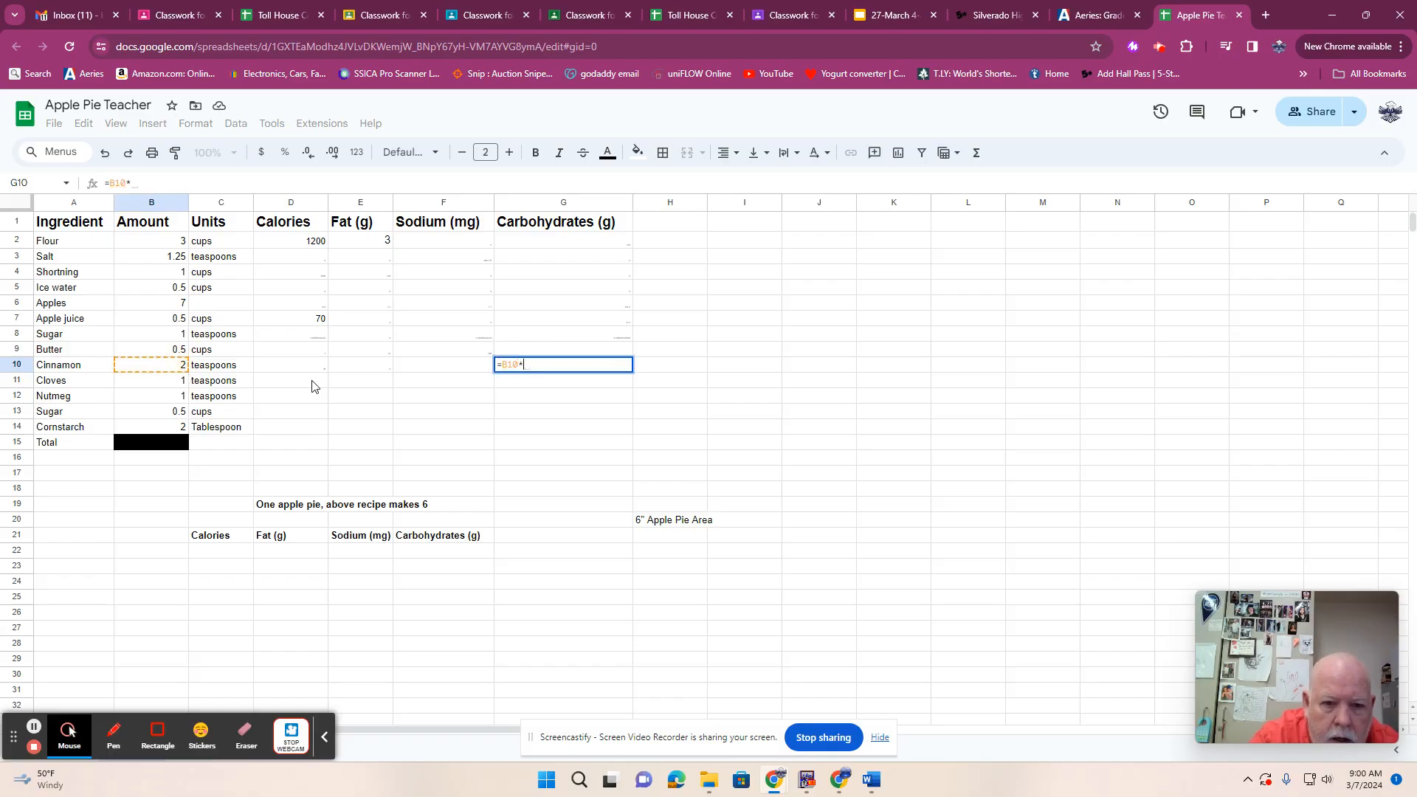
text(6)
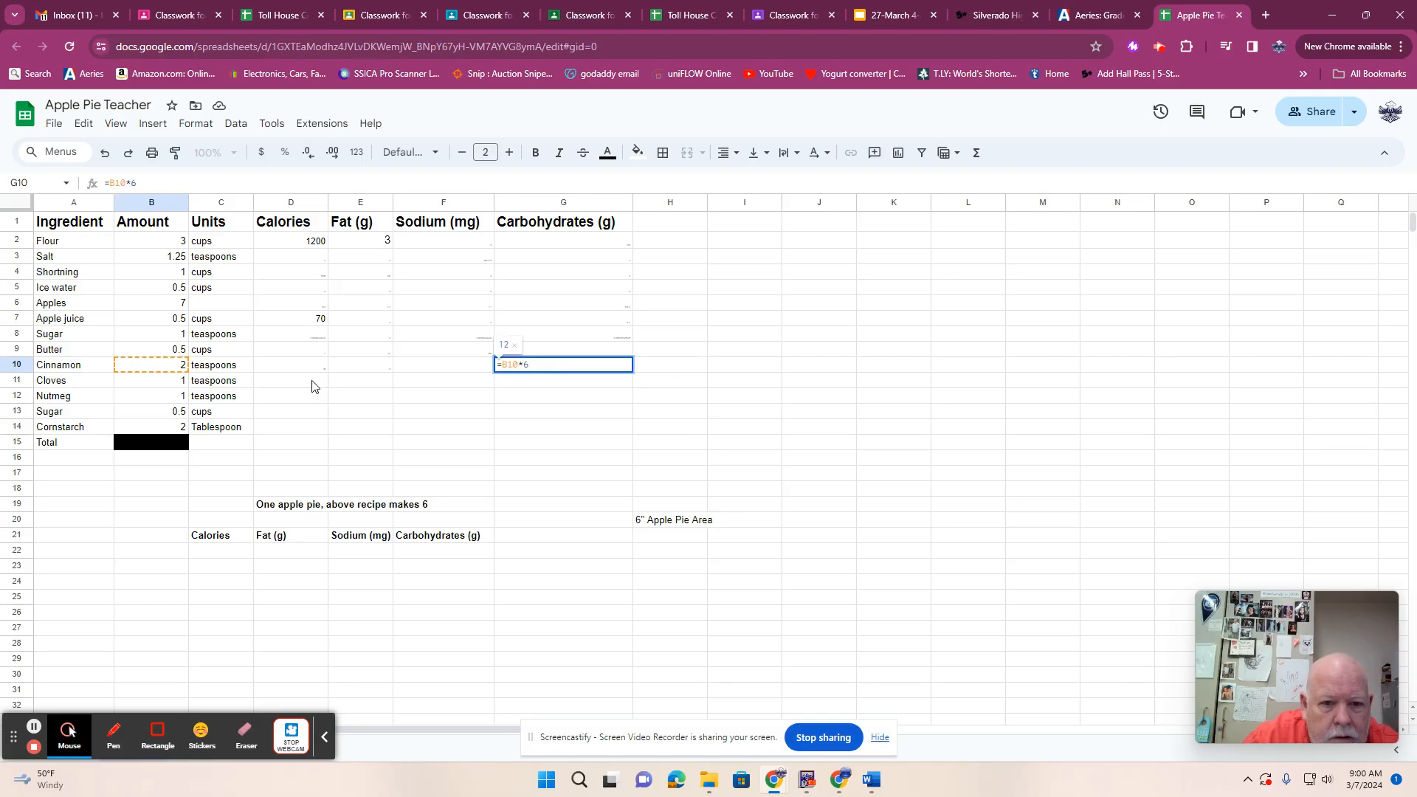
key(Return)
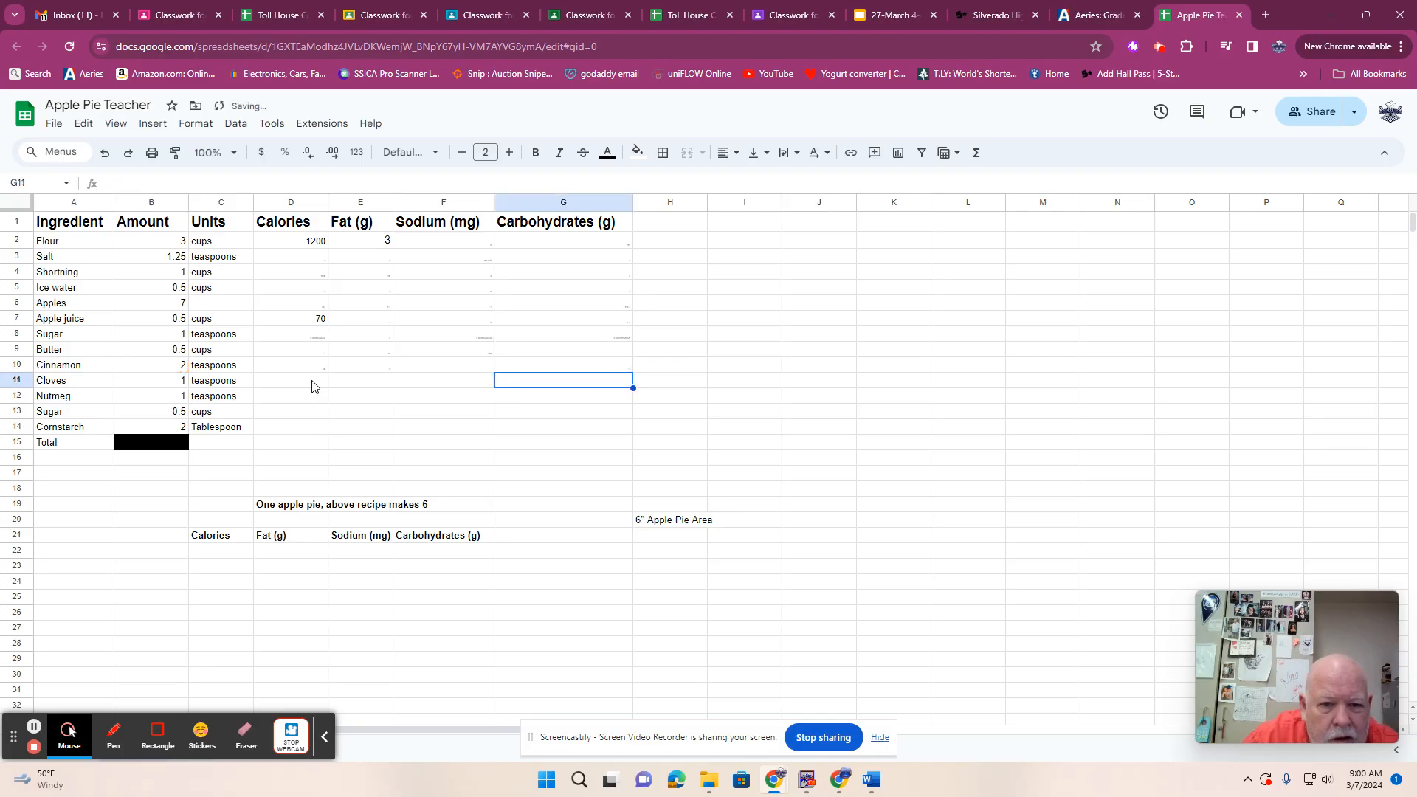
Enter 2 in F10 for the cinnamon's sodium.
click(472, 369)
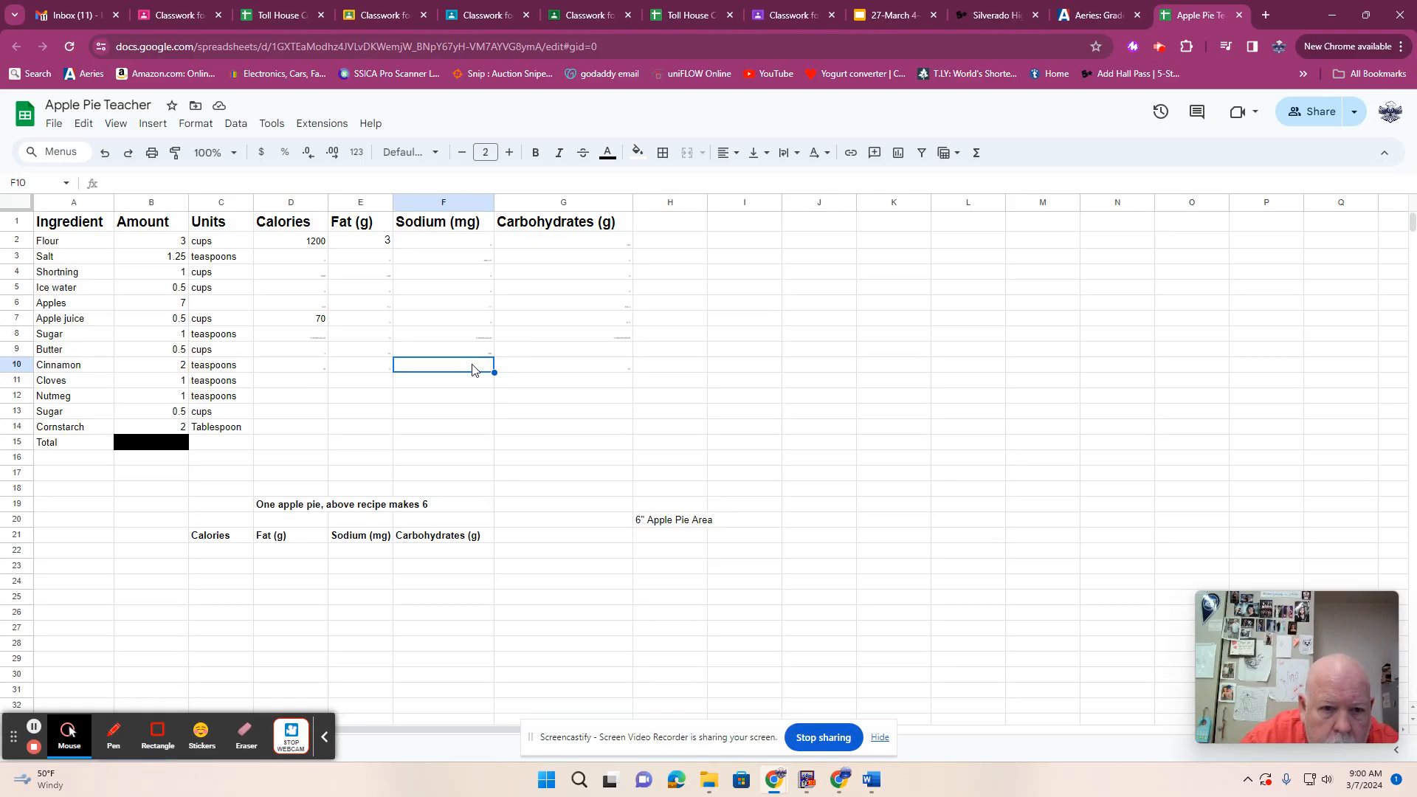
click(475, 354)
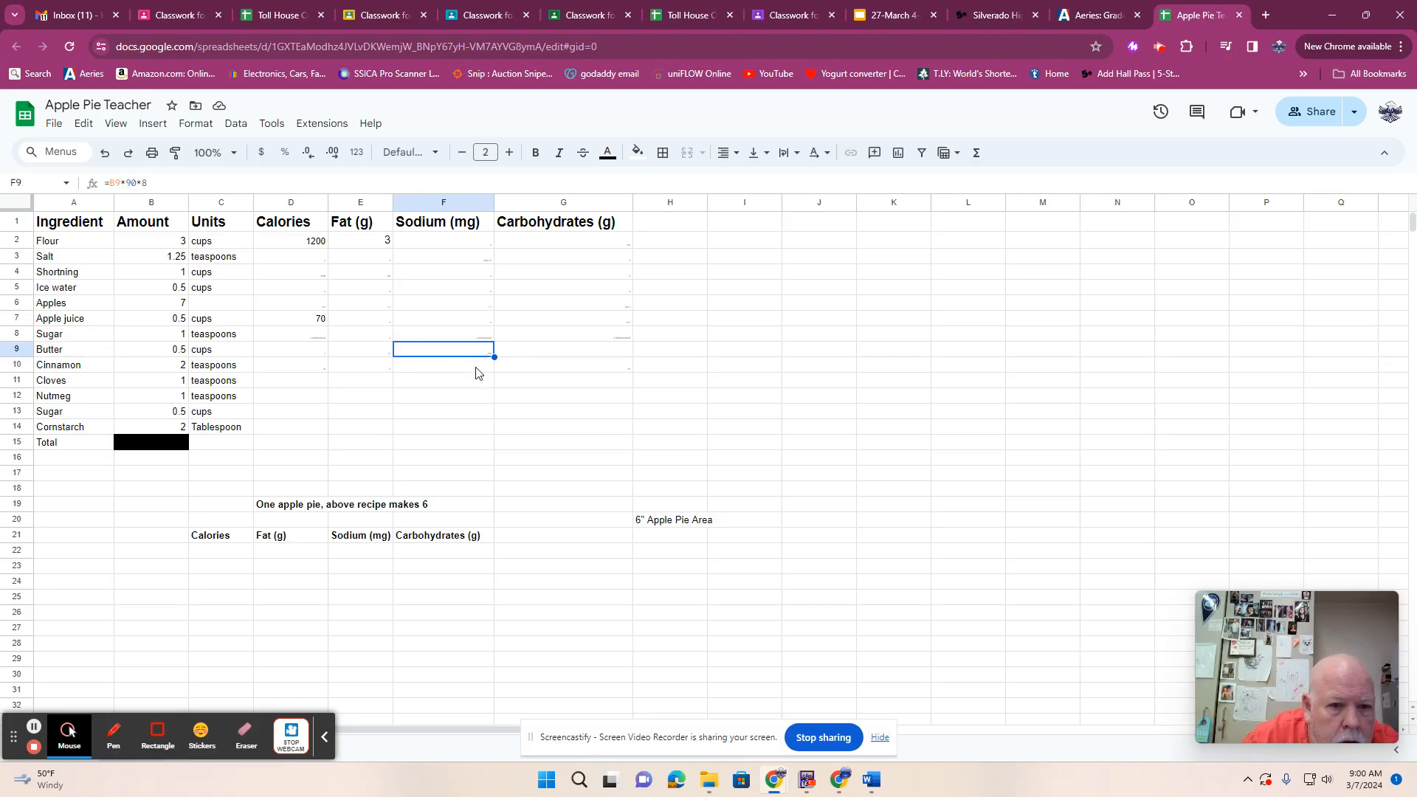
click(480, 369)
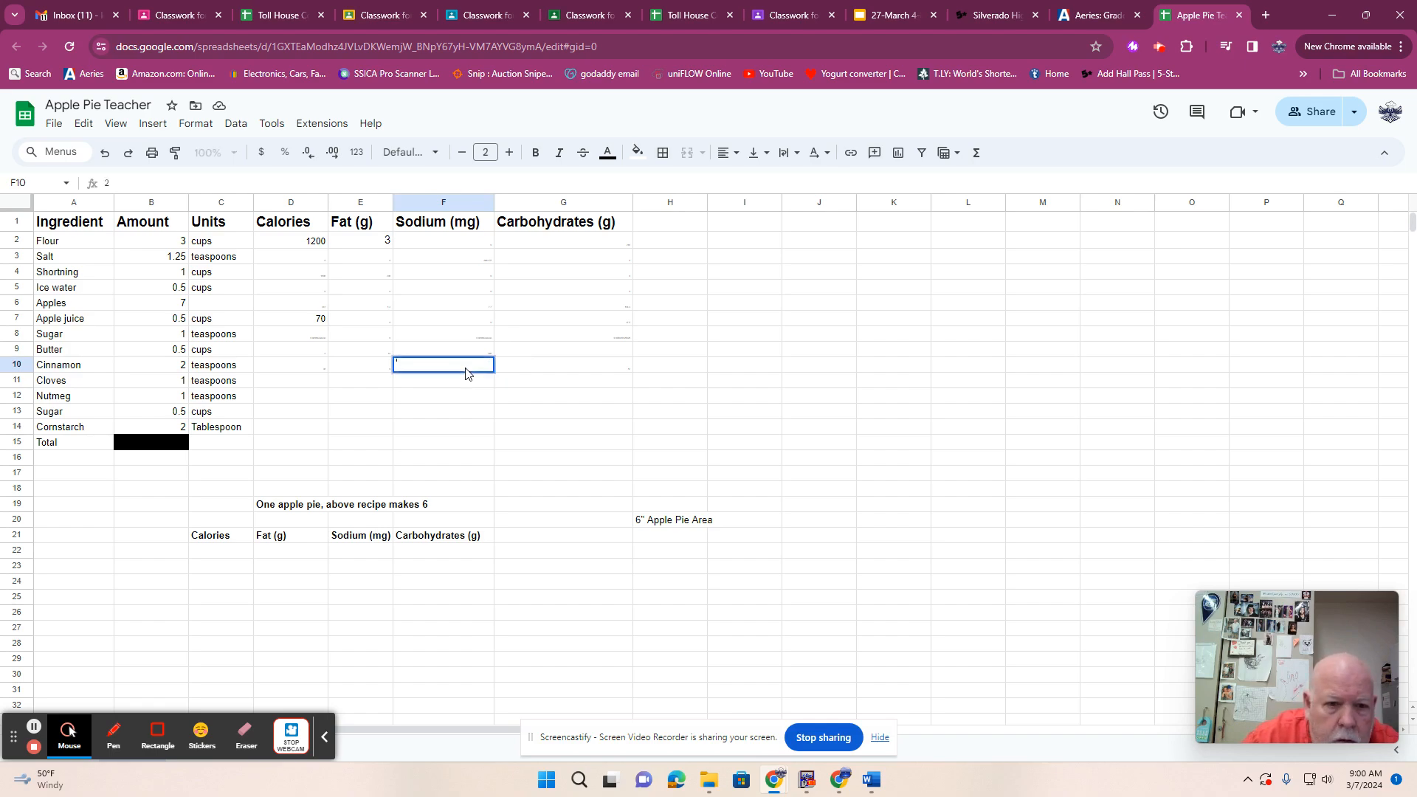
Enter the formula =B11*5.8 in D11 for the cloves' calories.
click(294, 383)
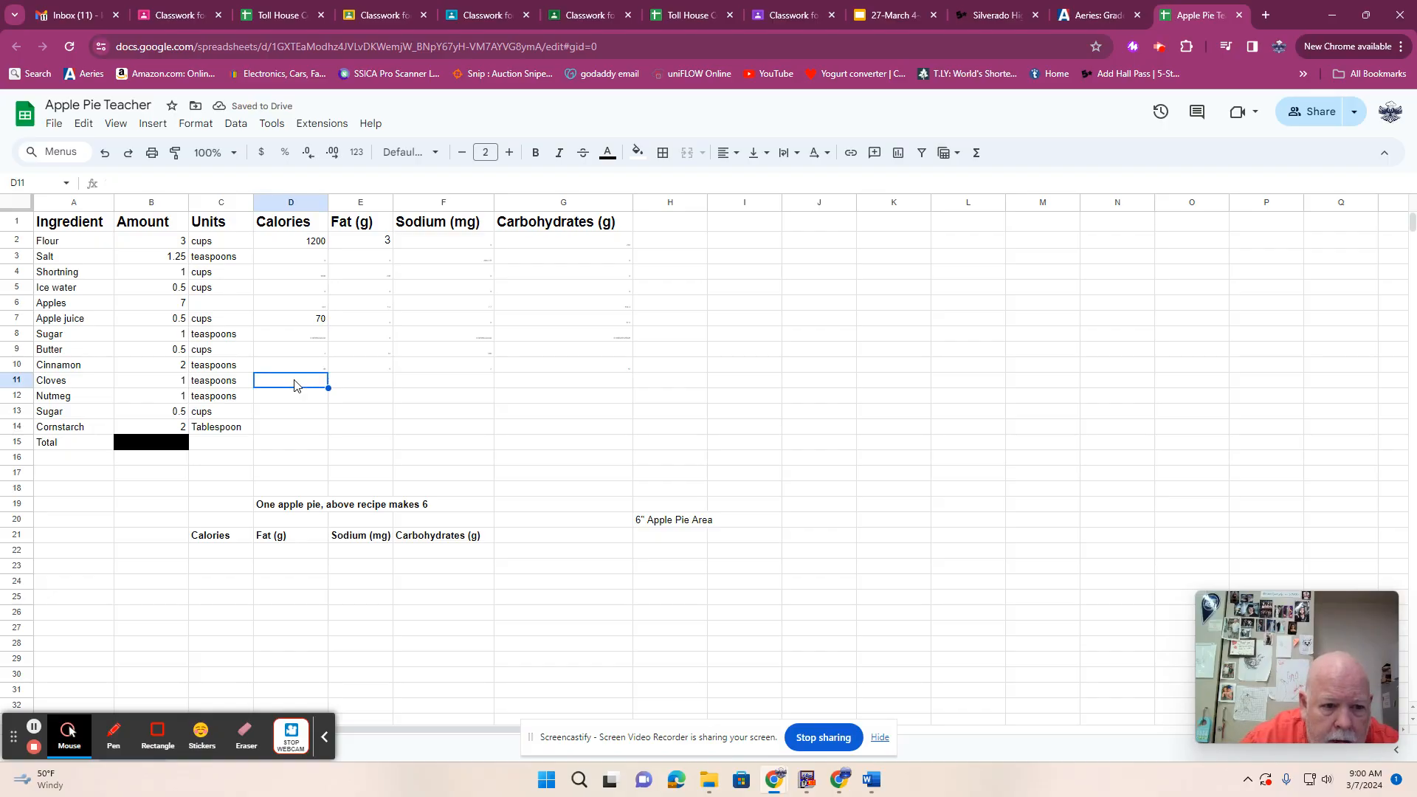
text(=)
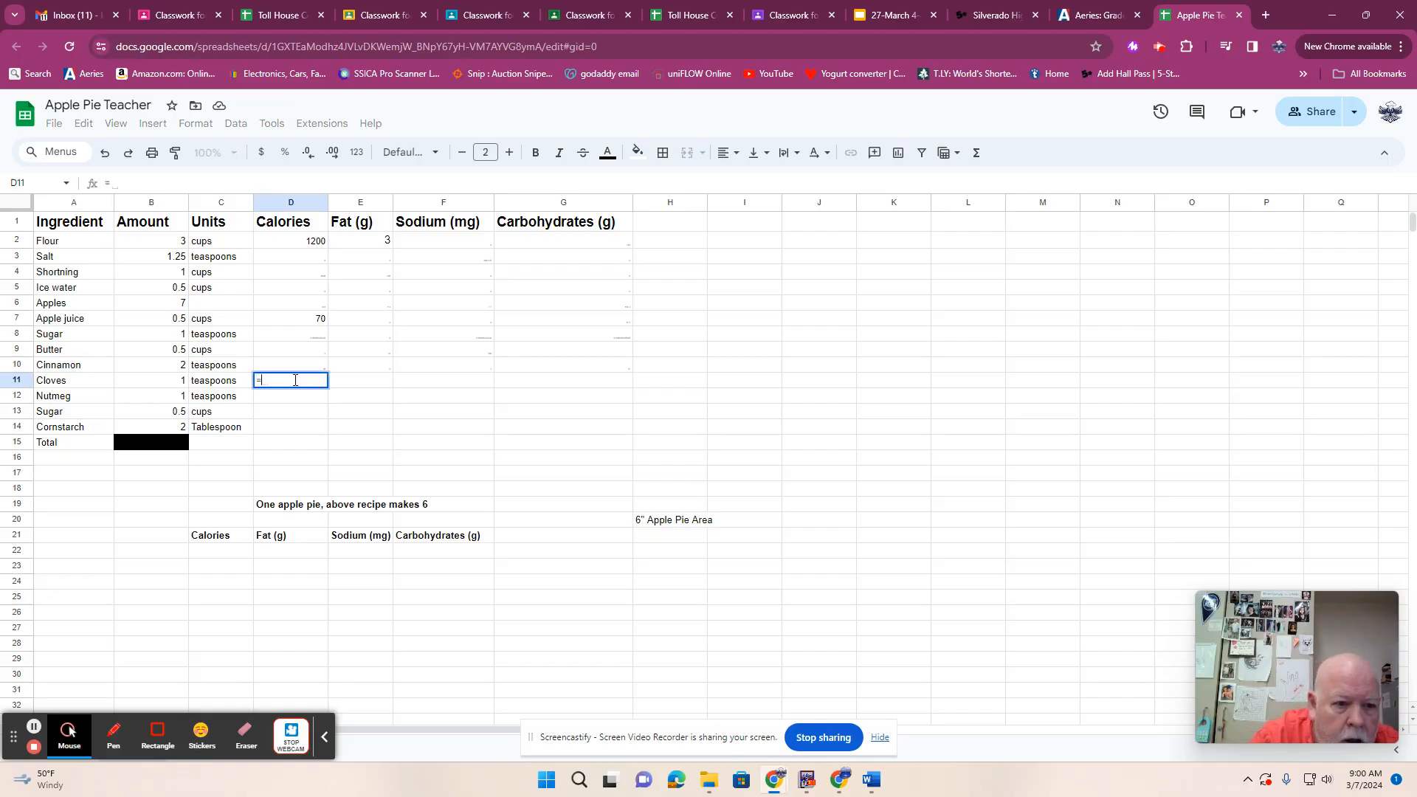
click(170, 384)
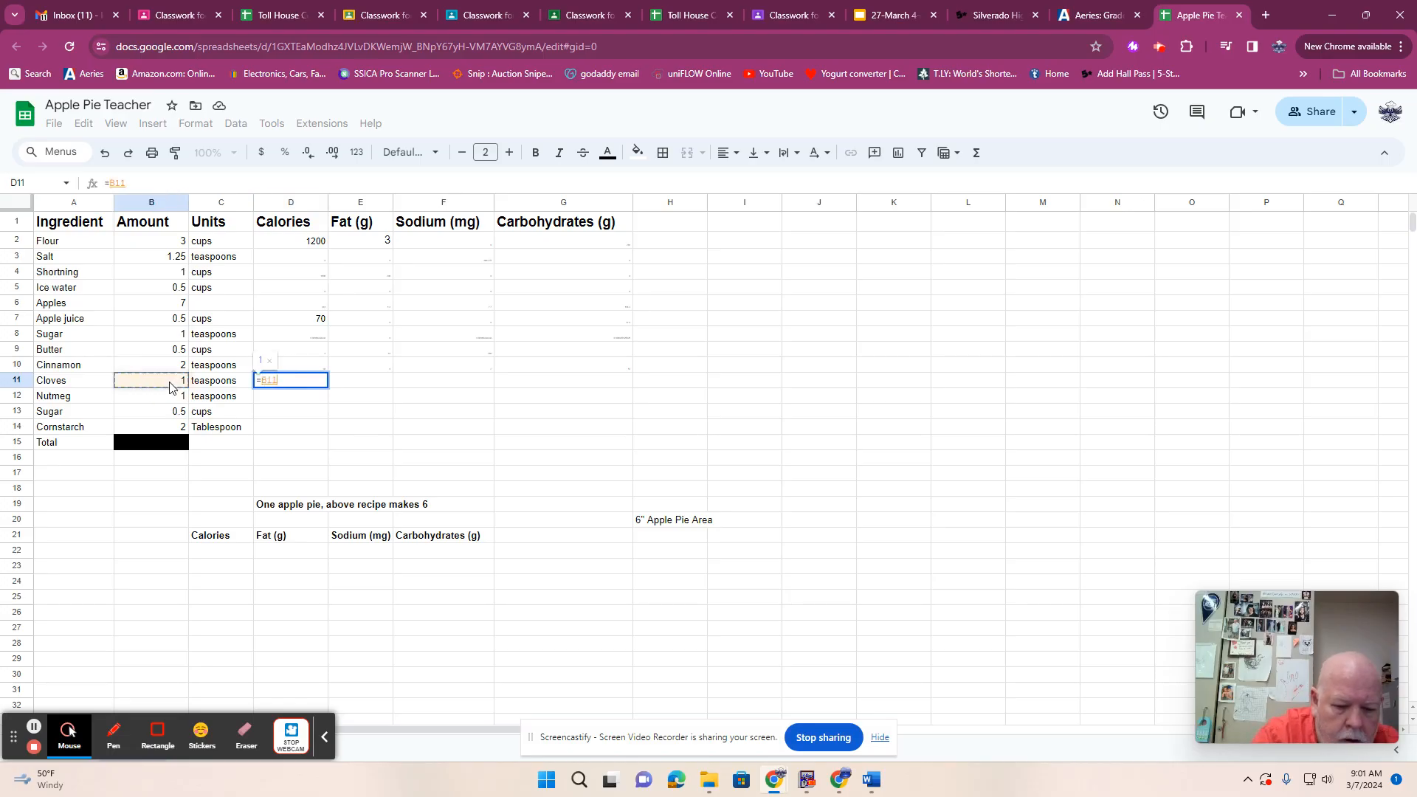
text(*)
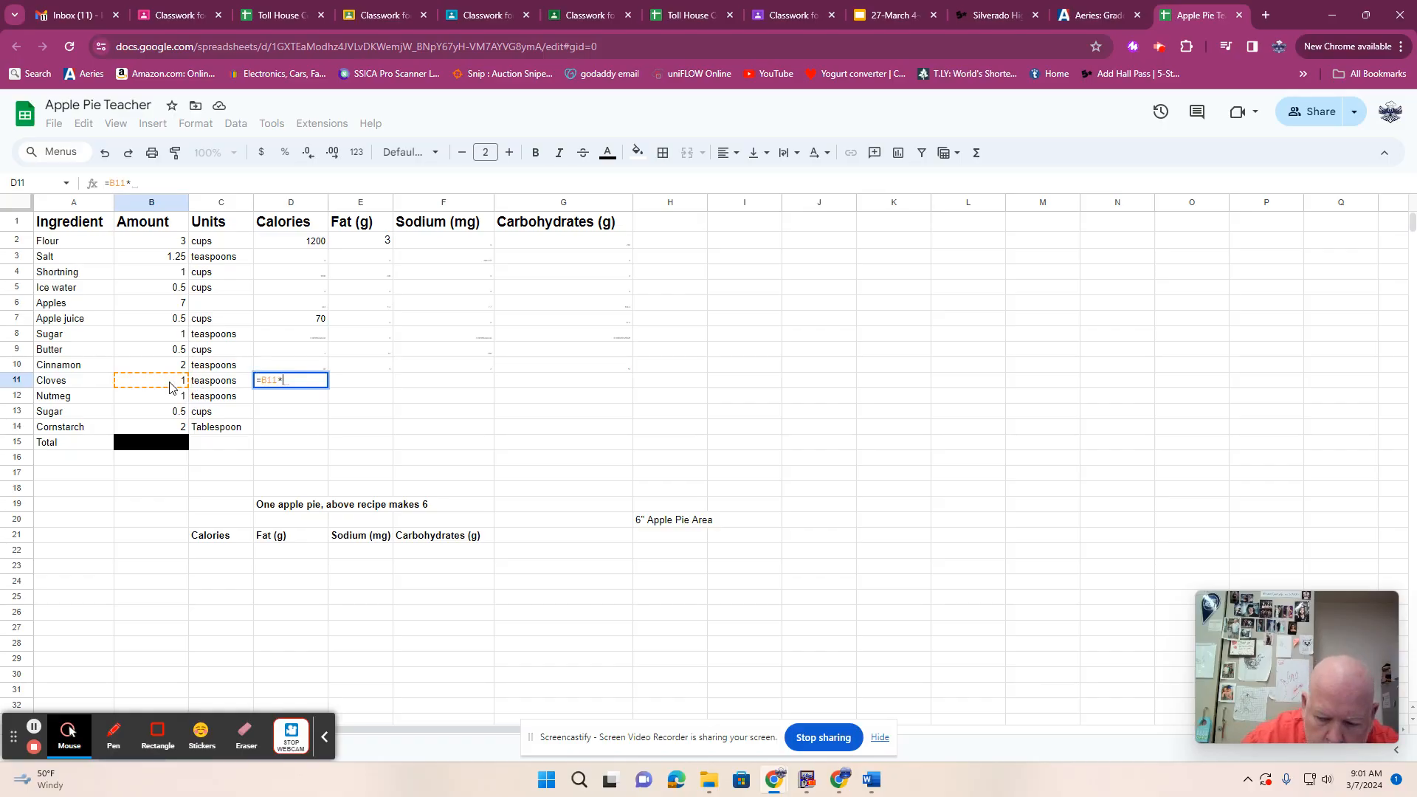
text(5.8)
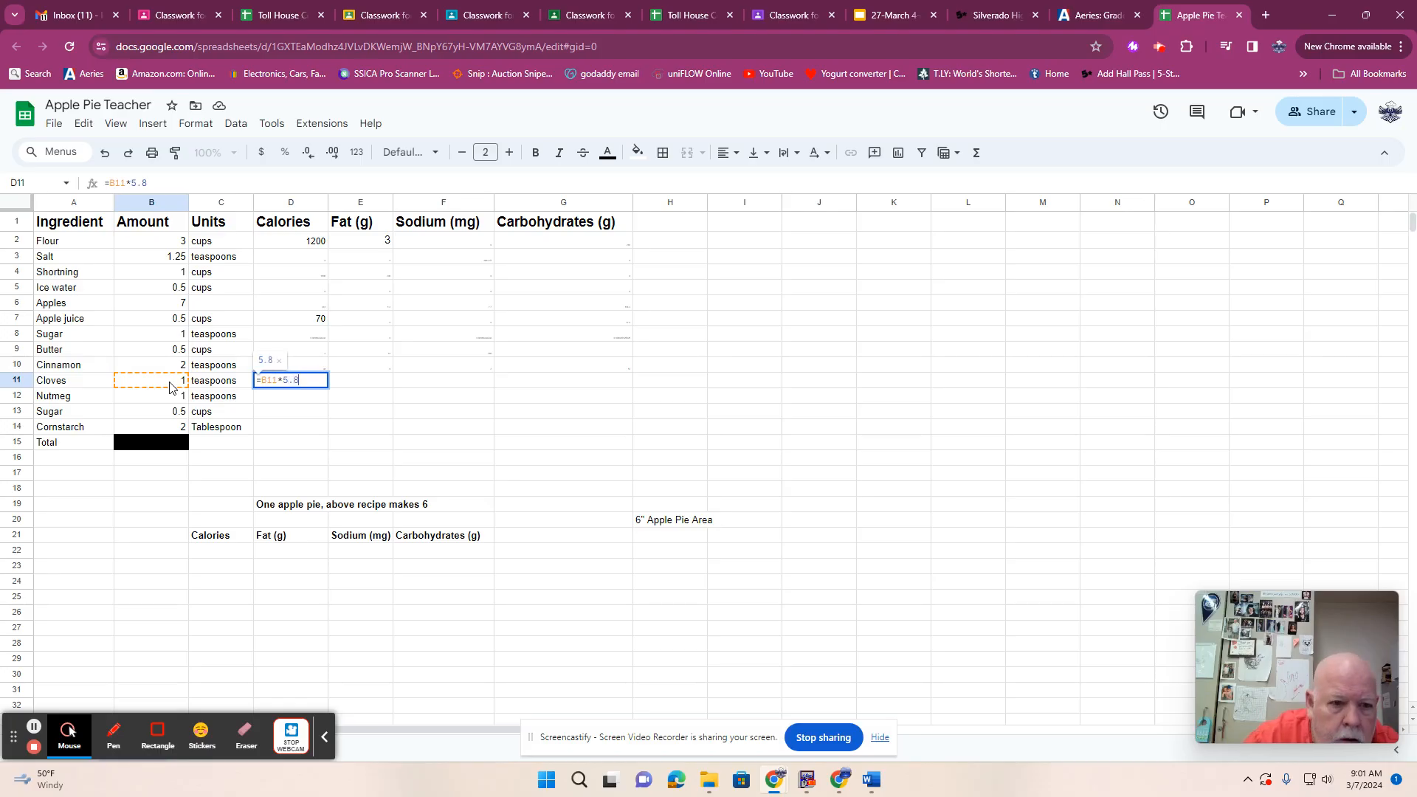
Enter the formula =B11*0.3 in E11 for the cloves' fat.
click(341, 389)
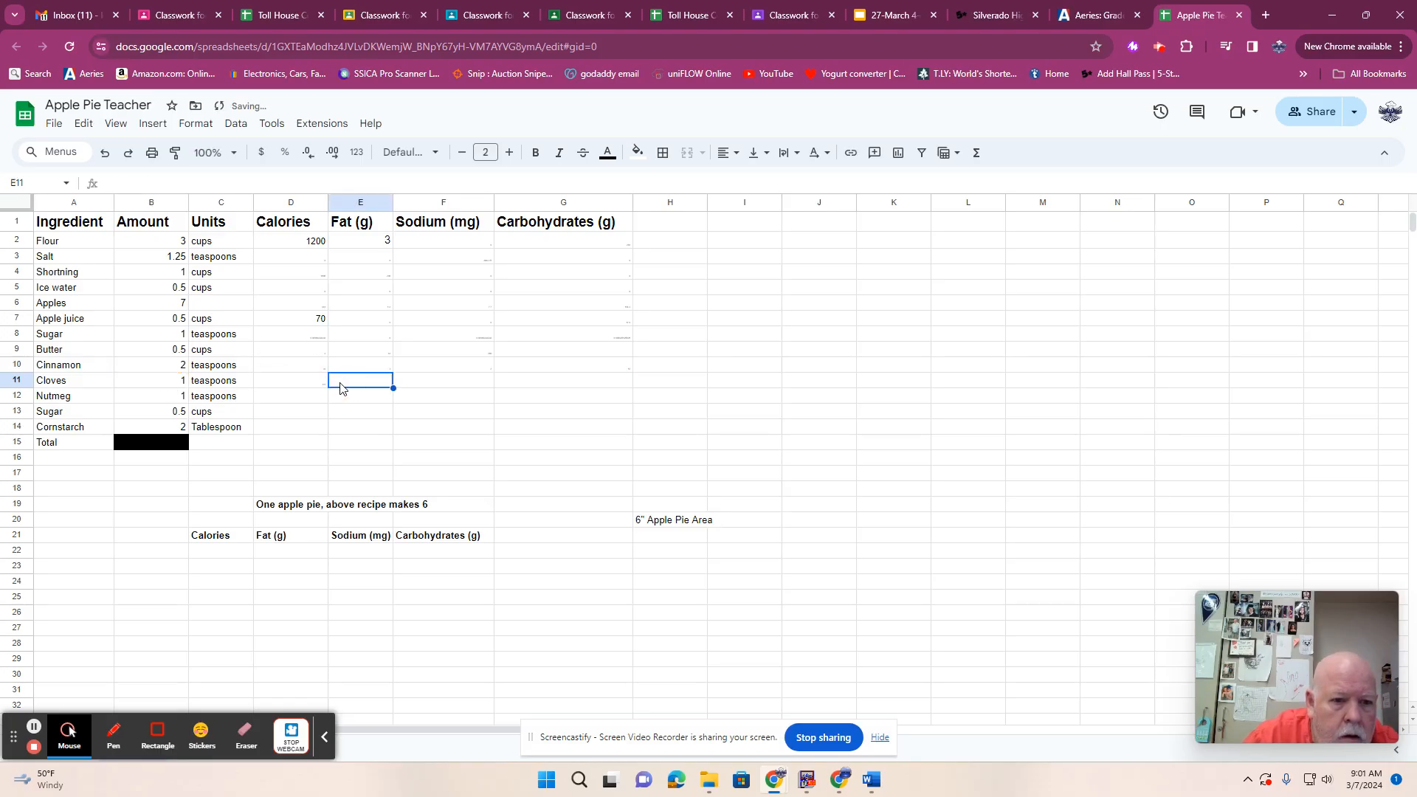
text(=)
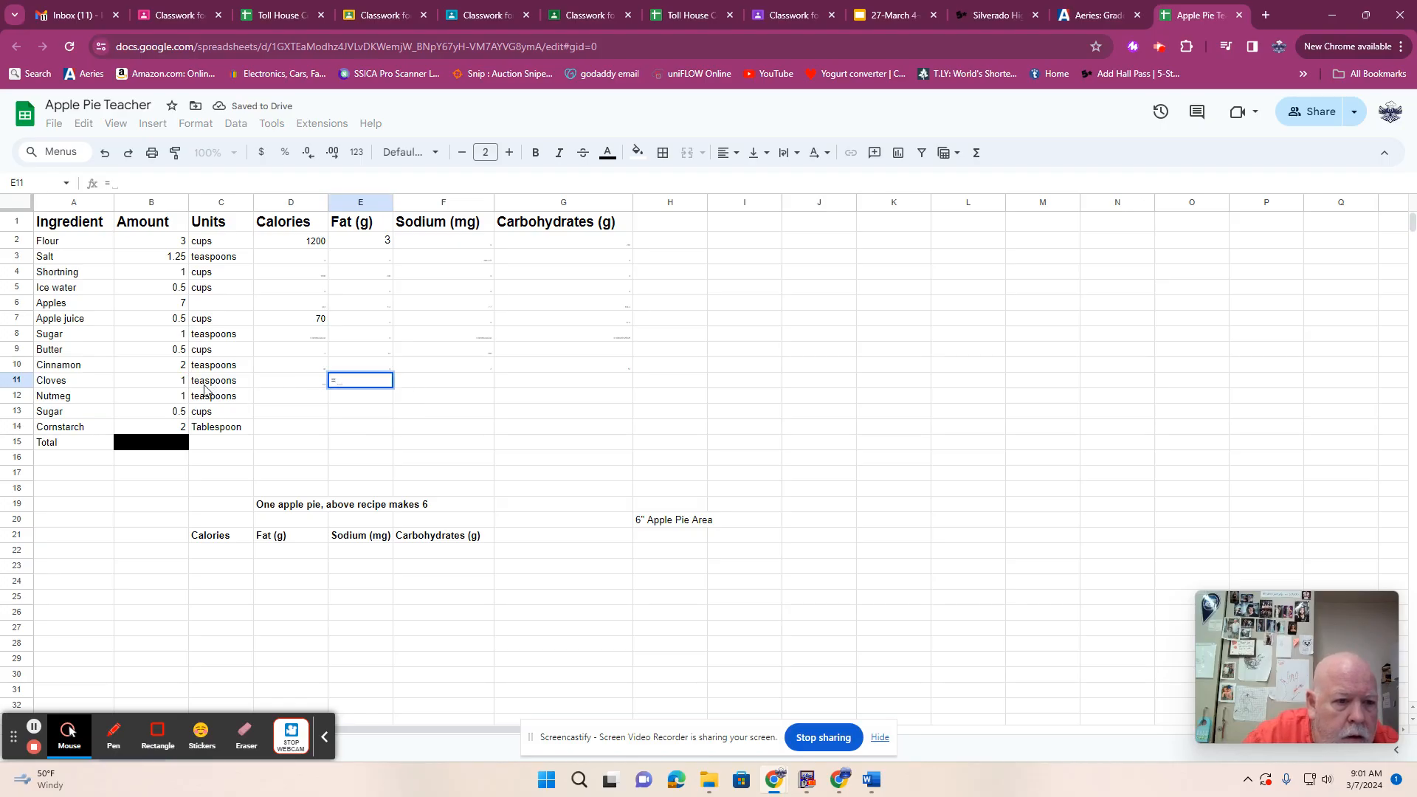
click(181, 384)
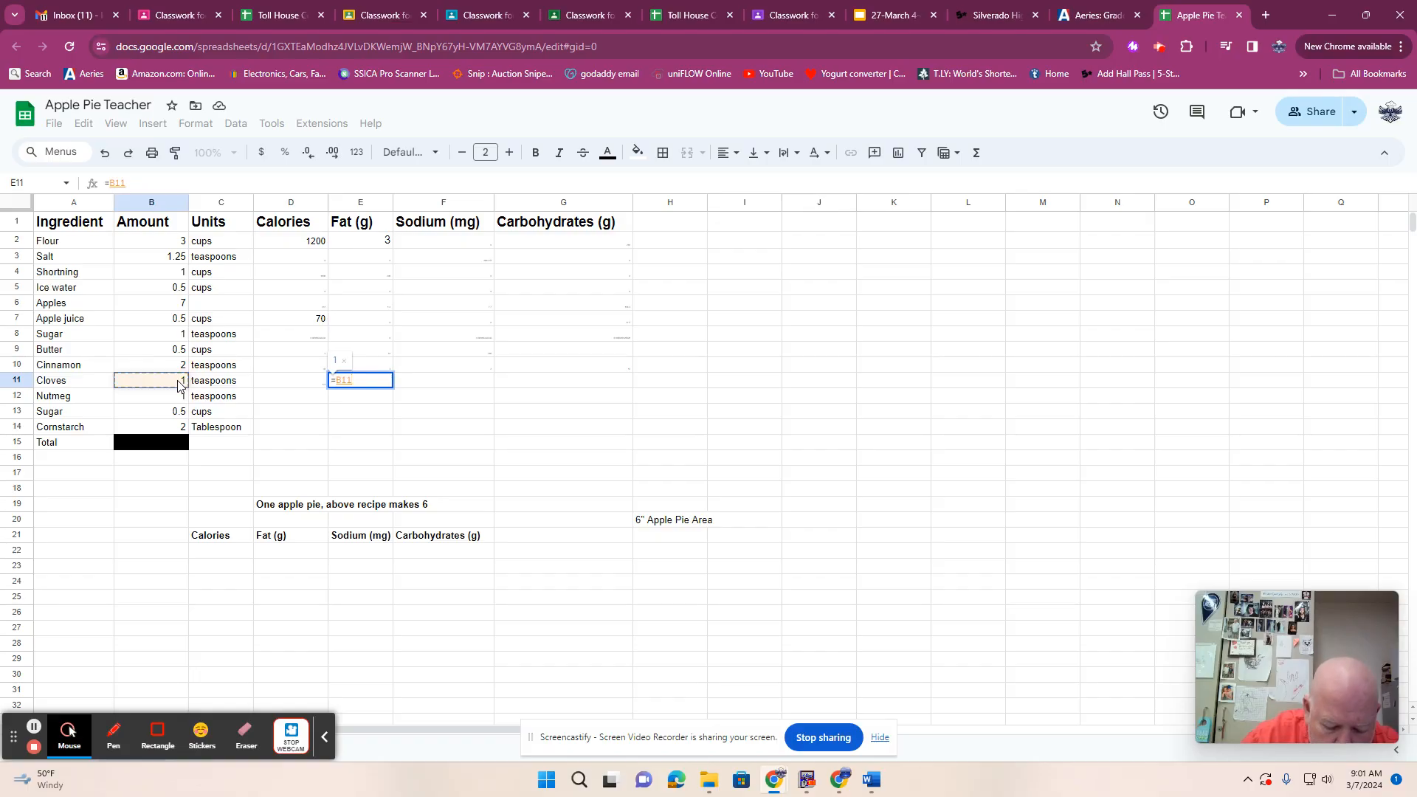
text(*)
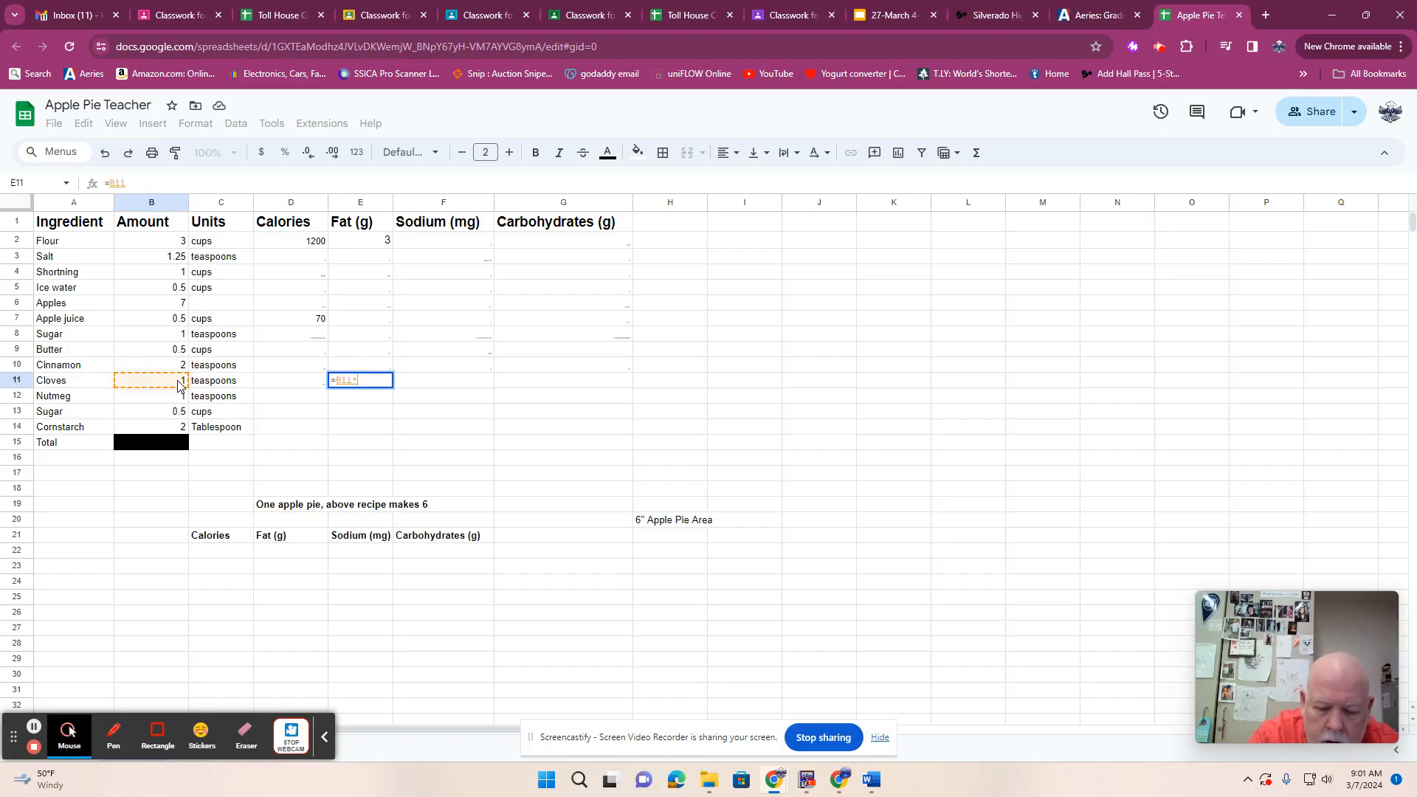
text(0.3)
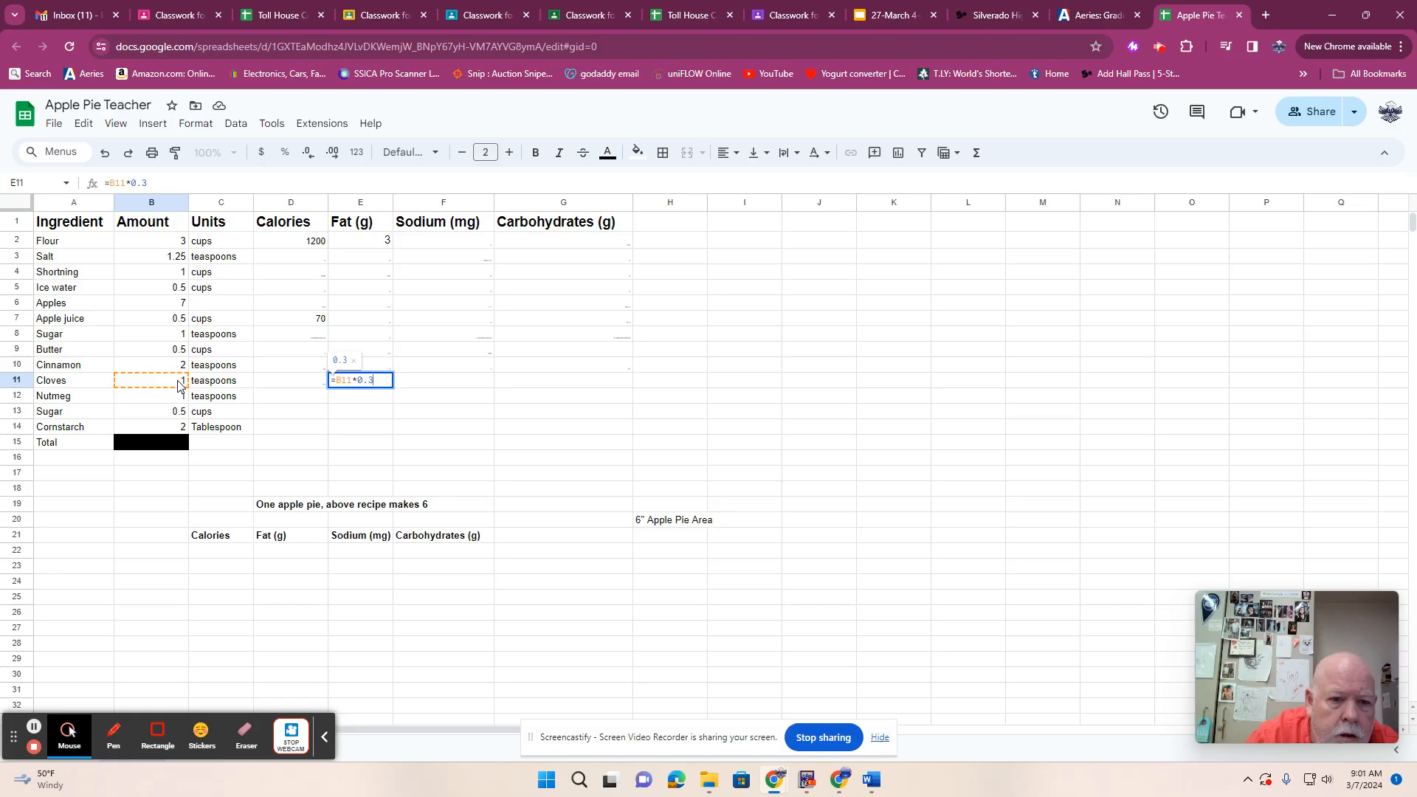
key(Tab)
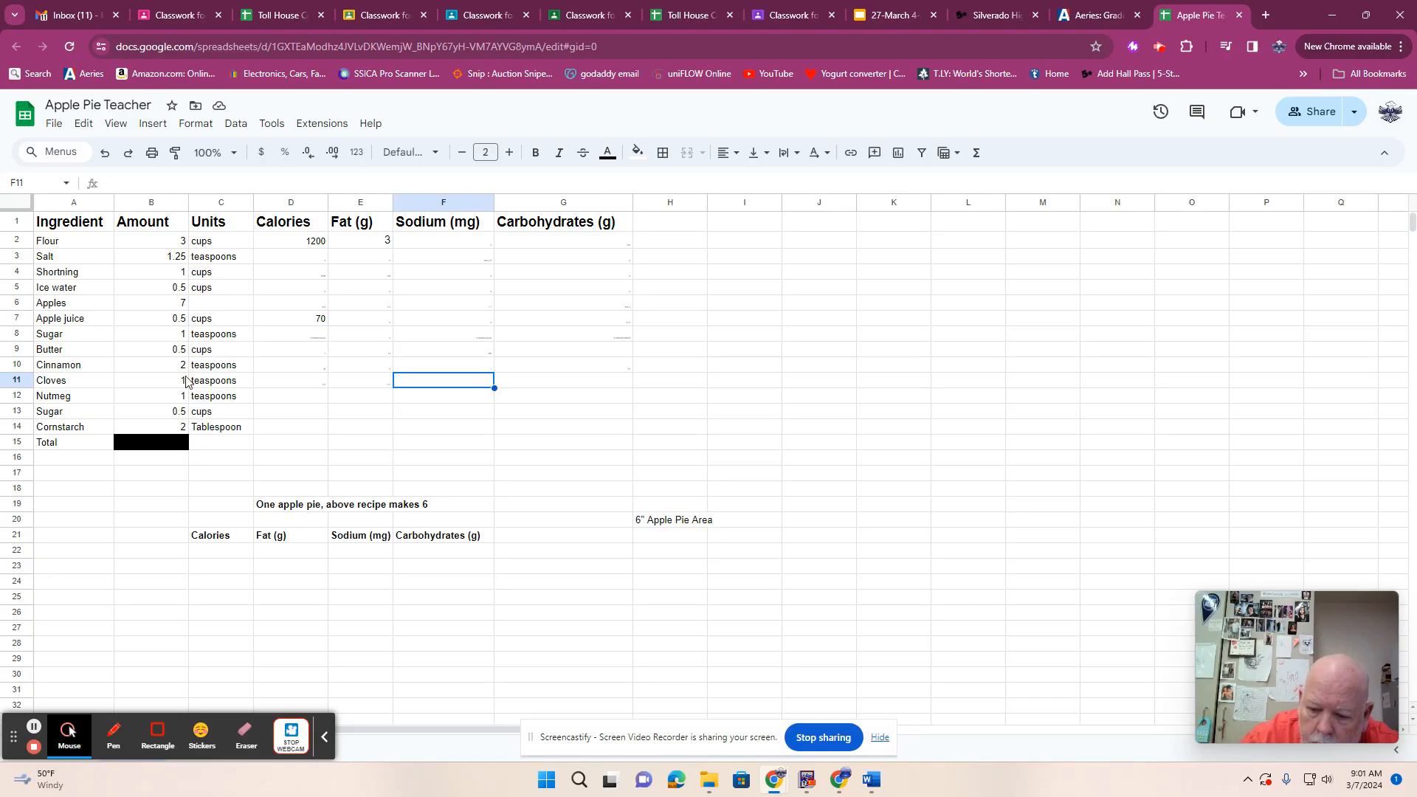
Enter 5.8 in F11 for the cloves' sodium and 1.4 in G11 for their carbohydrates.
text(5.8)
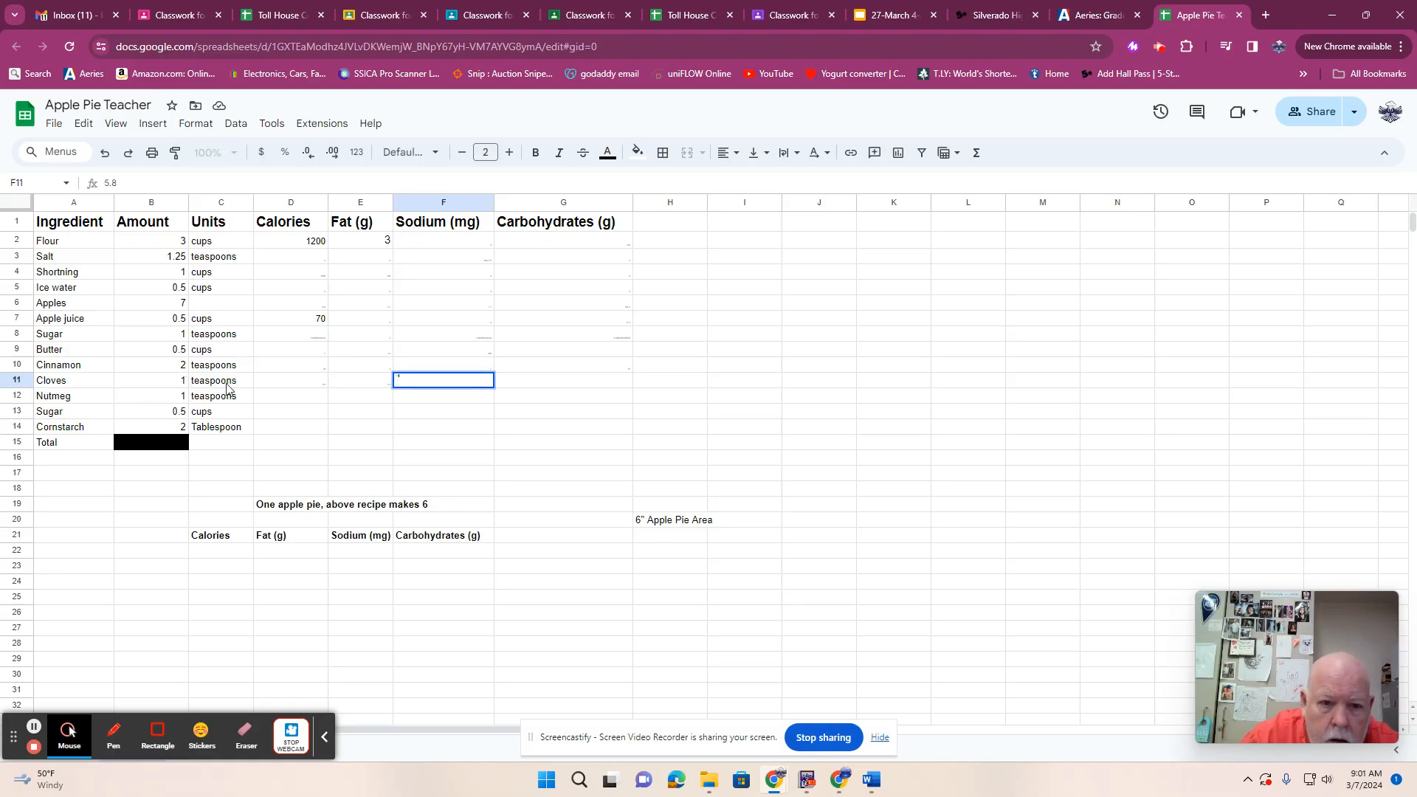
click(616, 387)
text(1)
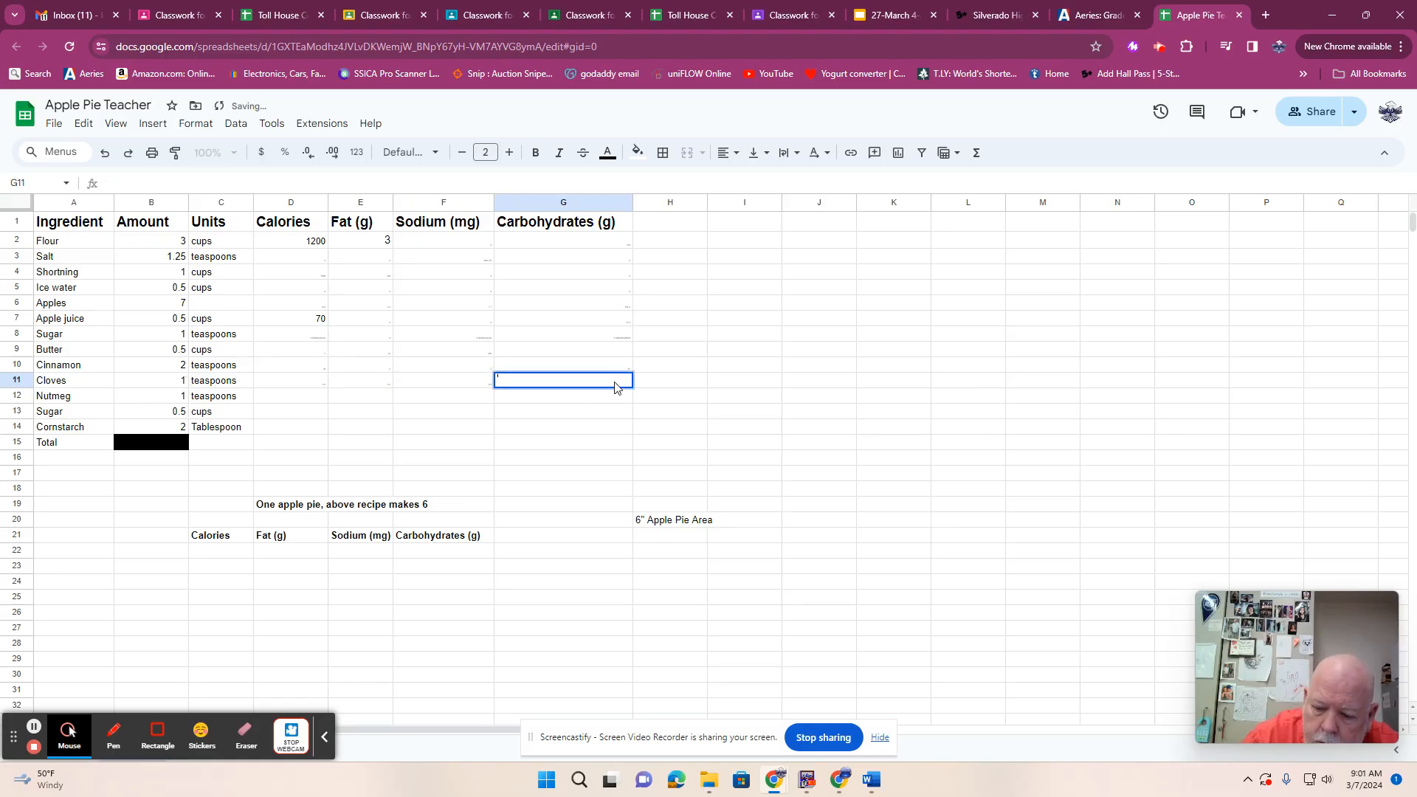
text(.4)
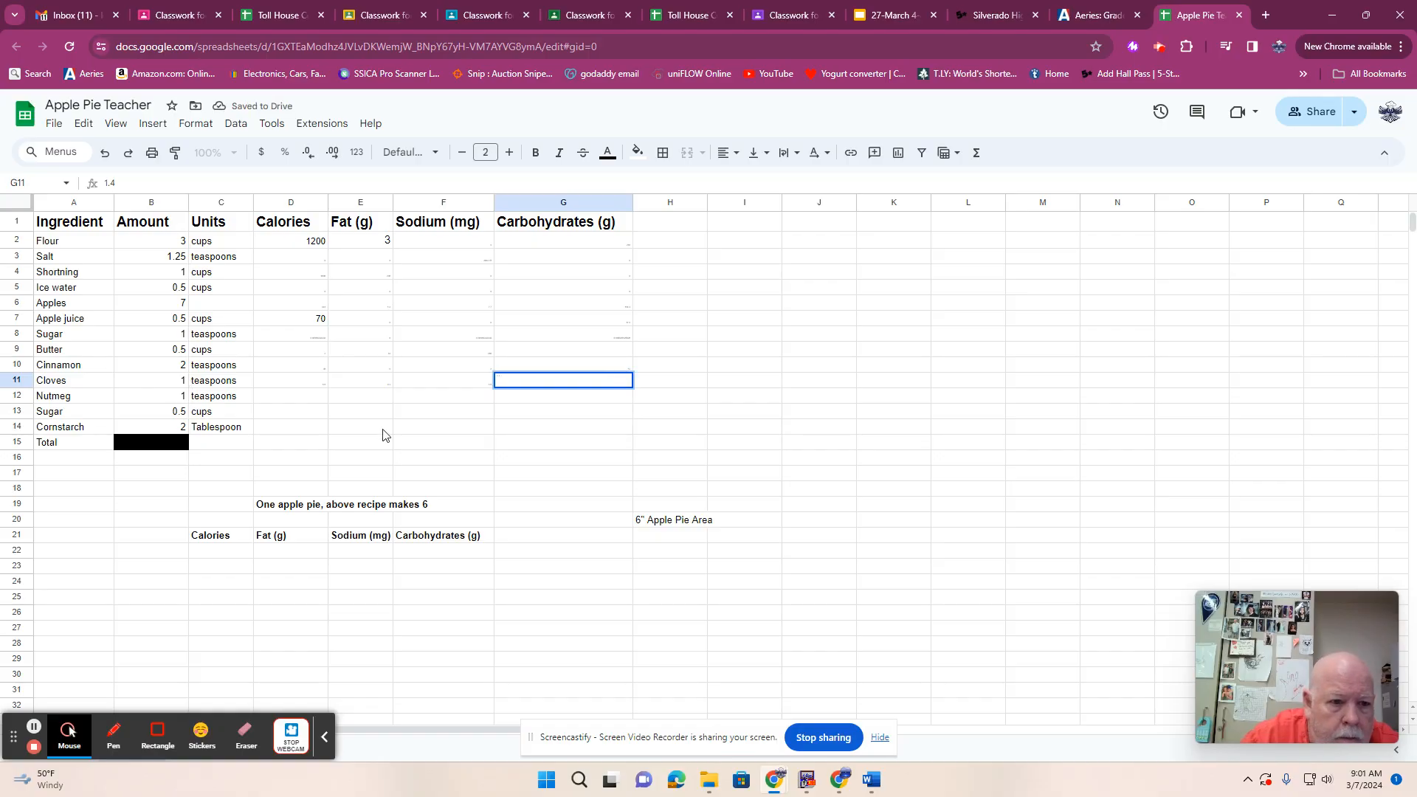
Enter 12 in D12 for the nutmeg's calories and fill in its fat amount in E12.
click(295, 402)
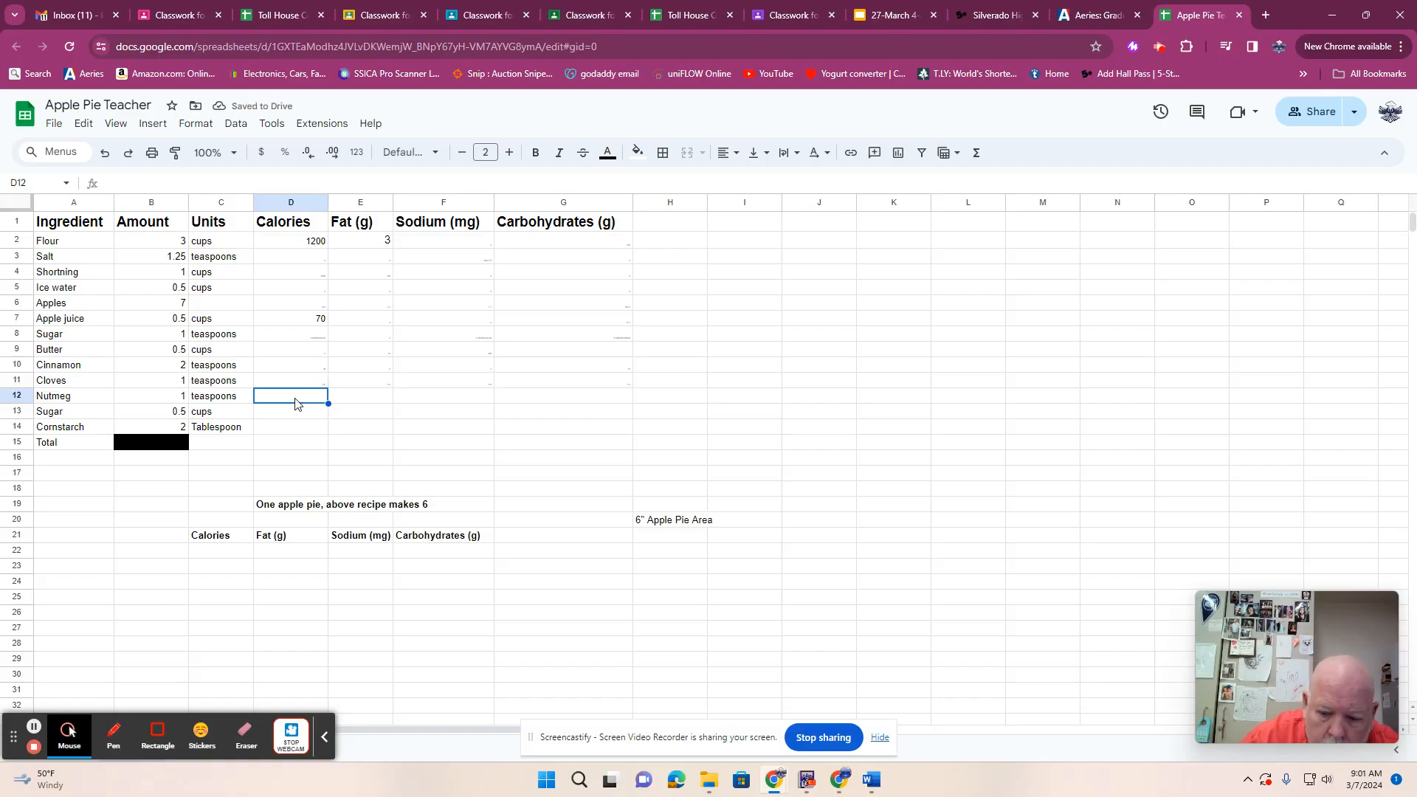
text(12)
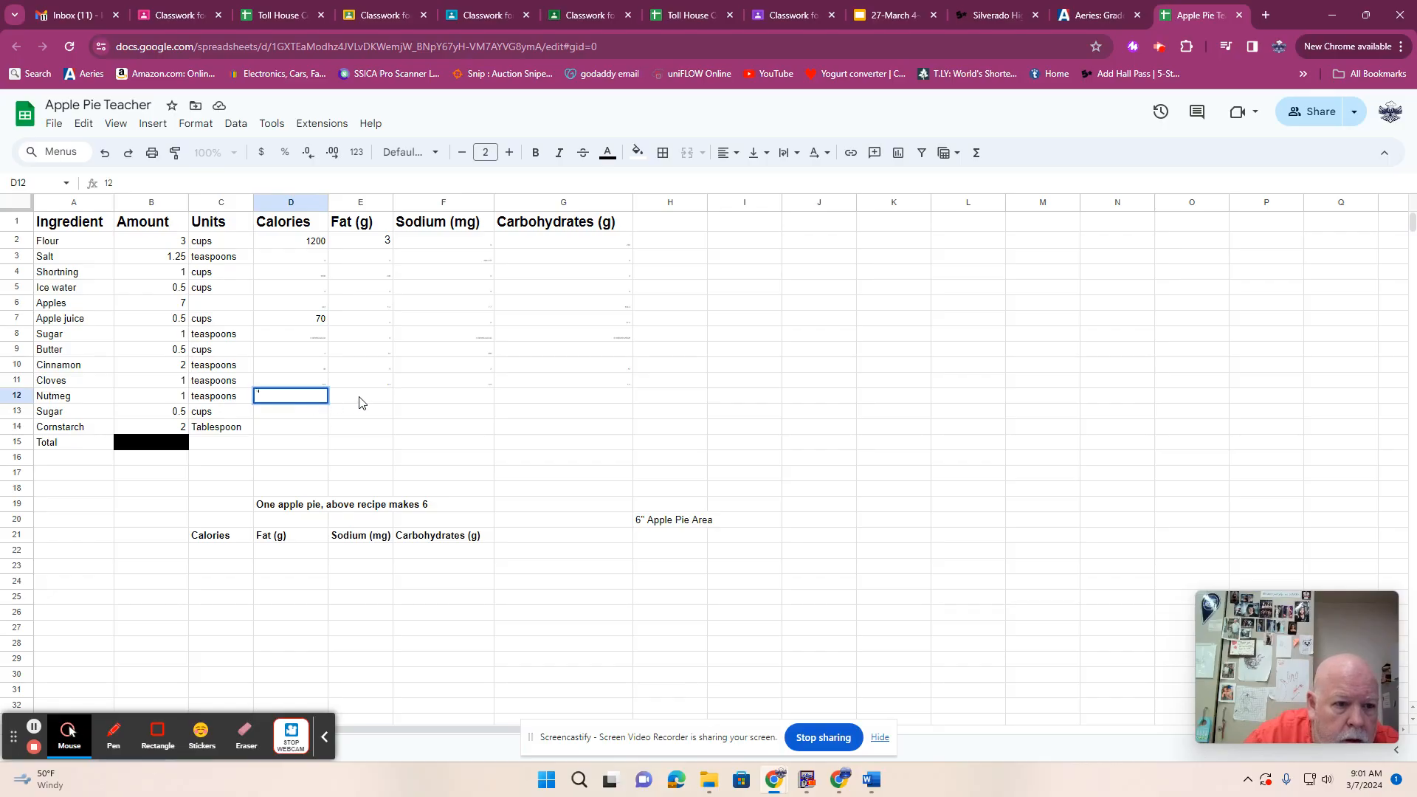
click(360, 402)
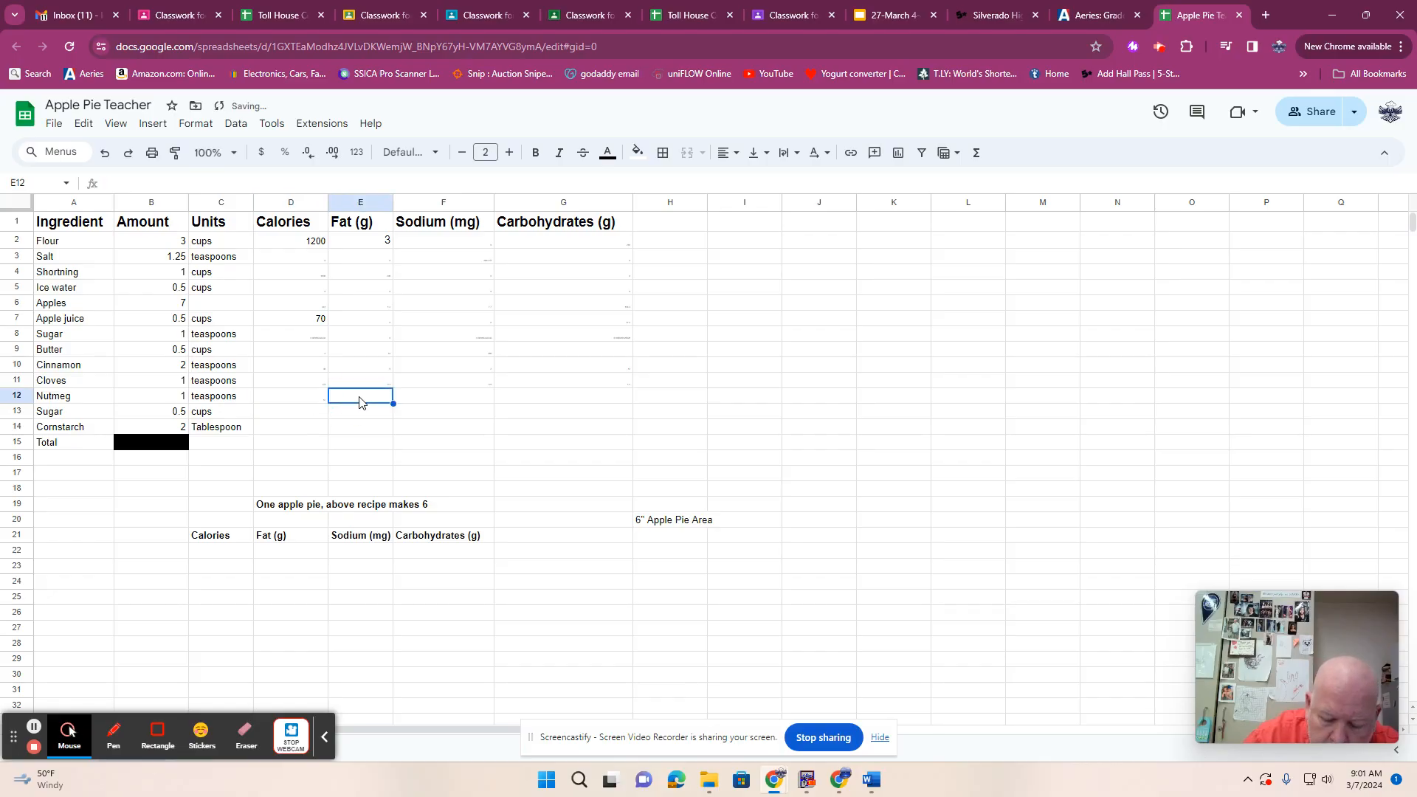
double_click(353, 403)
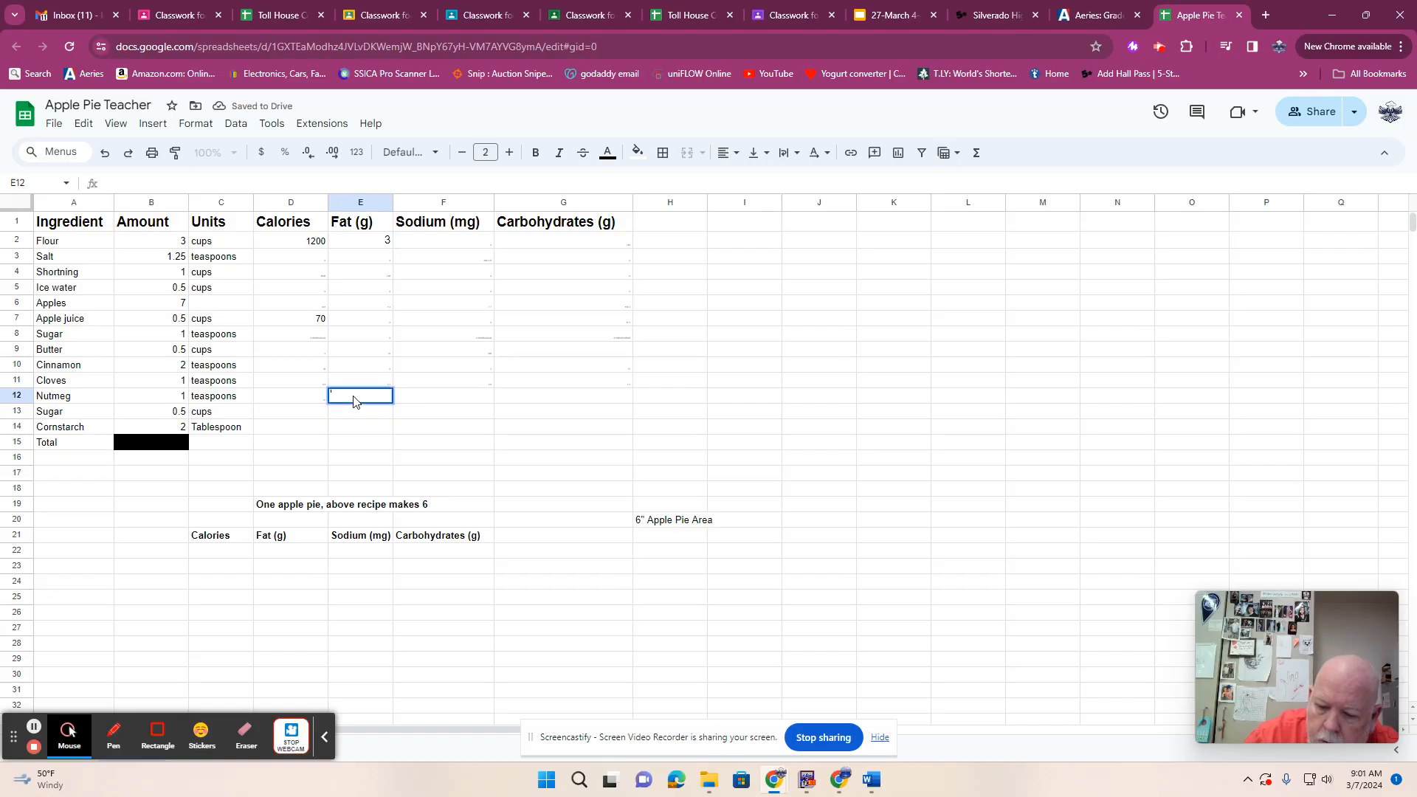
Enter 0 in F12 for the nutmeg's sodium and 1.08 in G12 for its carbohydrates.
click(432, 404)
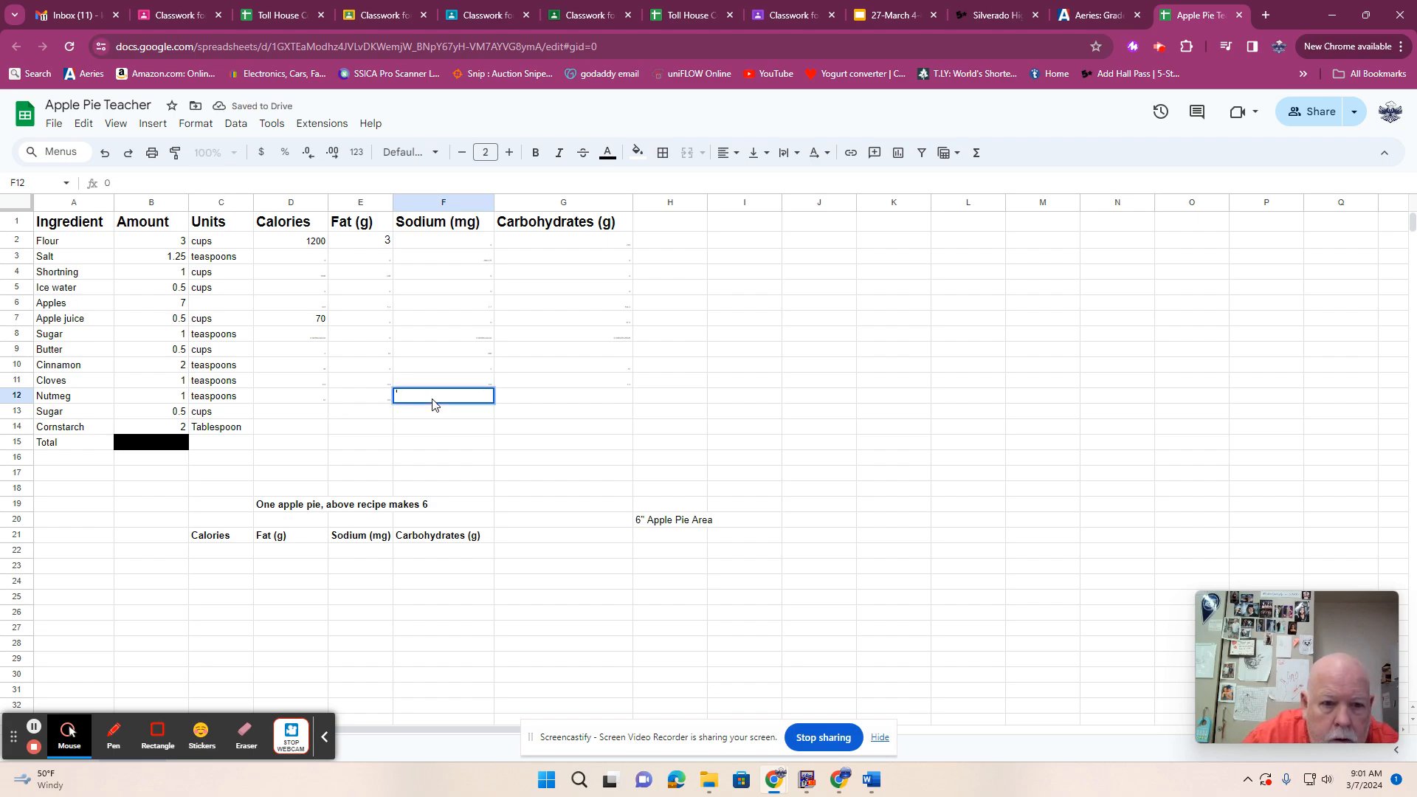
click(534, 405)
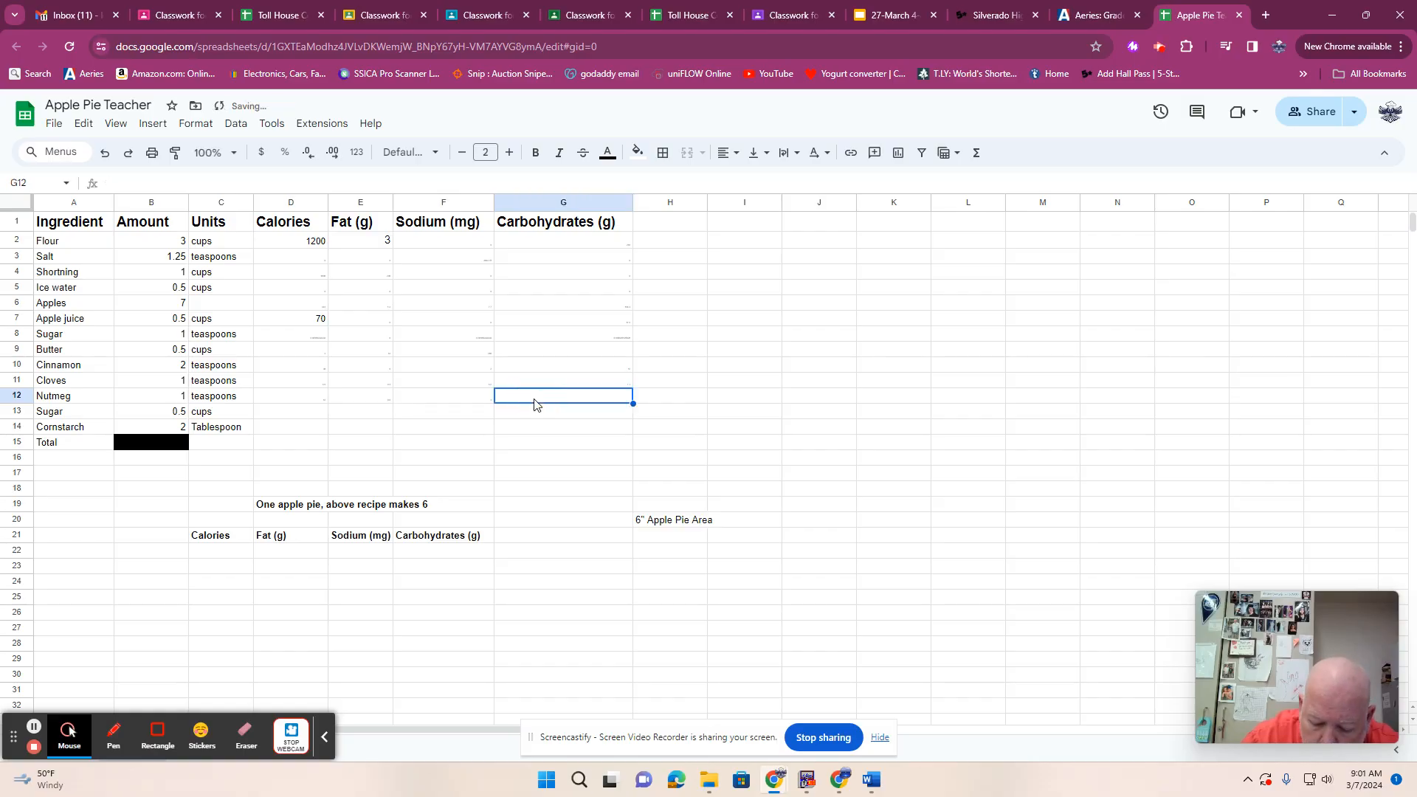
text(1.0)
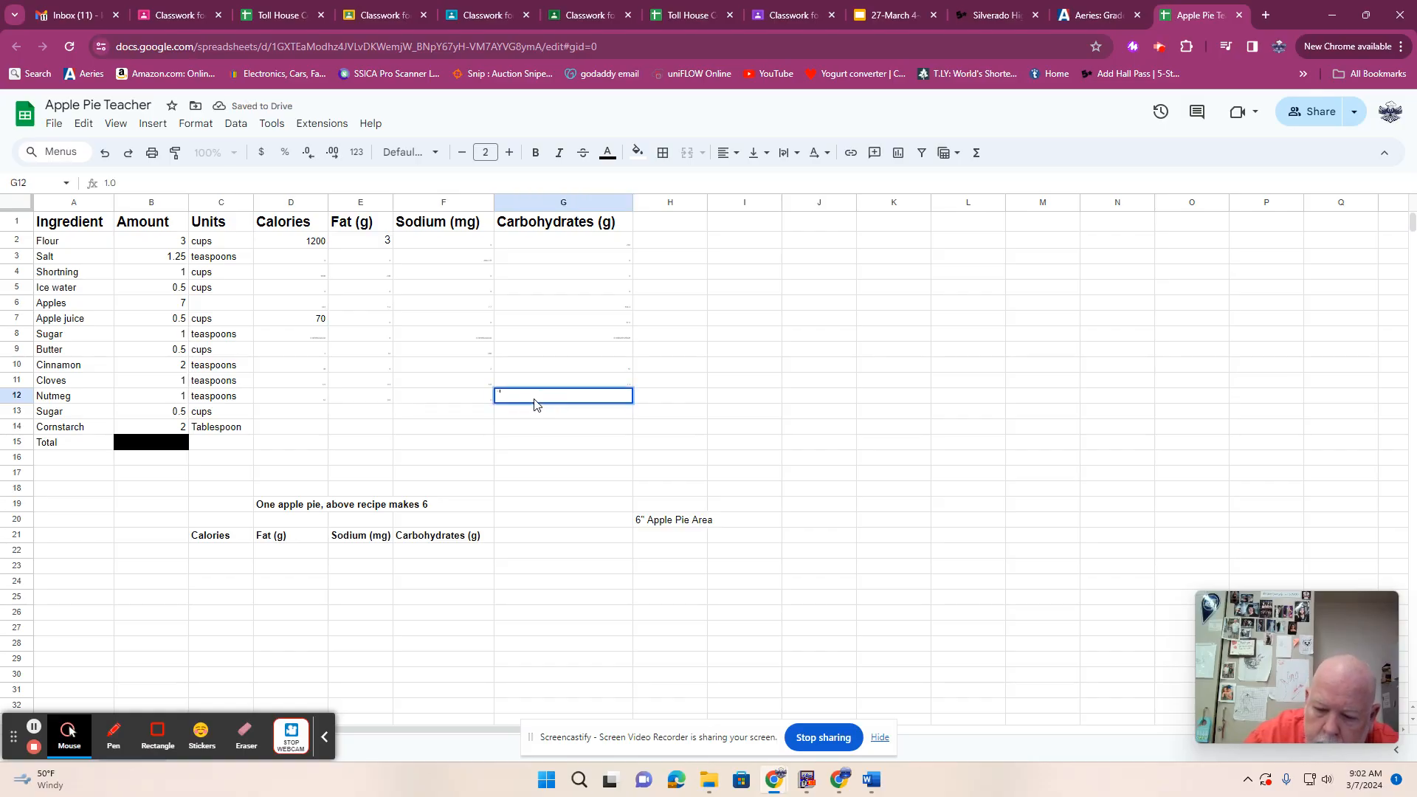
text(8)
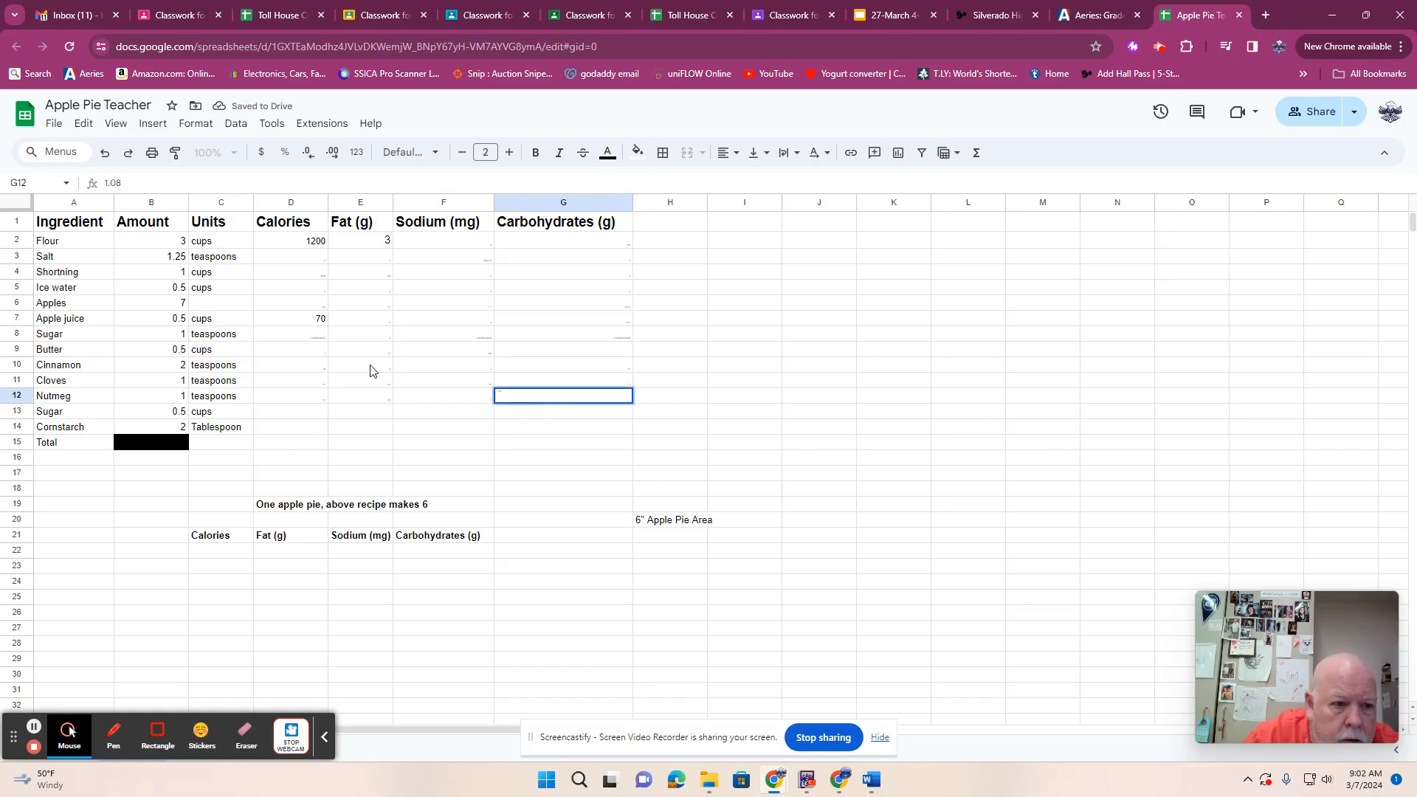
Enter the formula =B13*770 in D13 for the calories of the half cup of sugar.
click(281, 418)
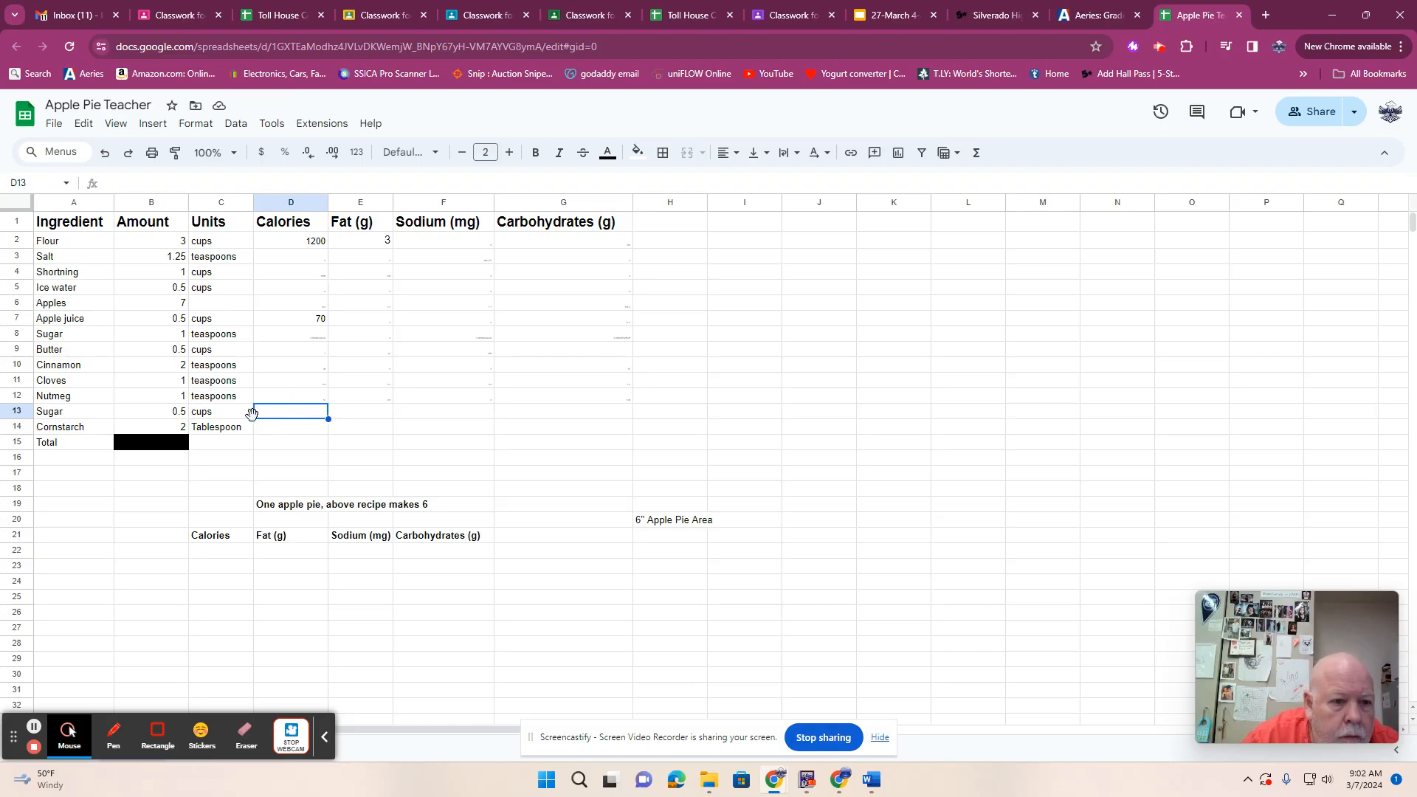
text(=)
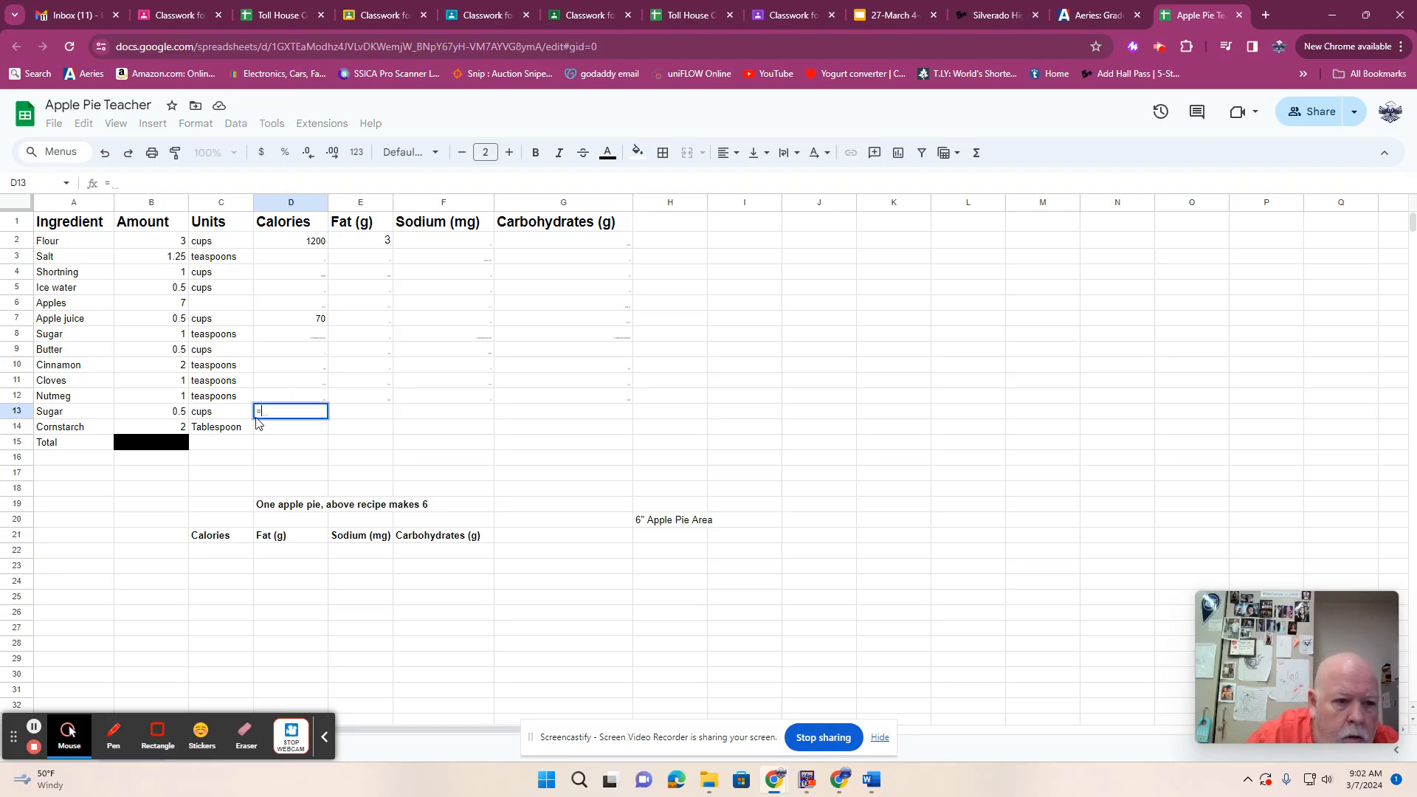
click(183, 418)
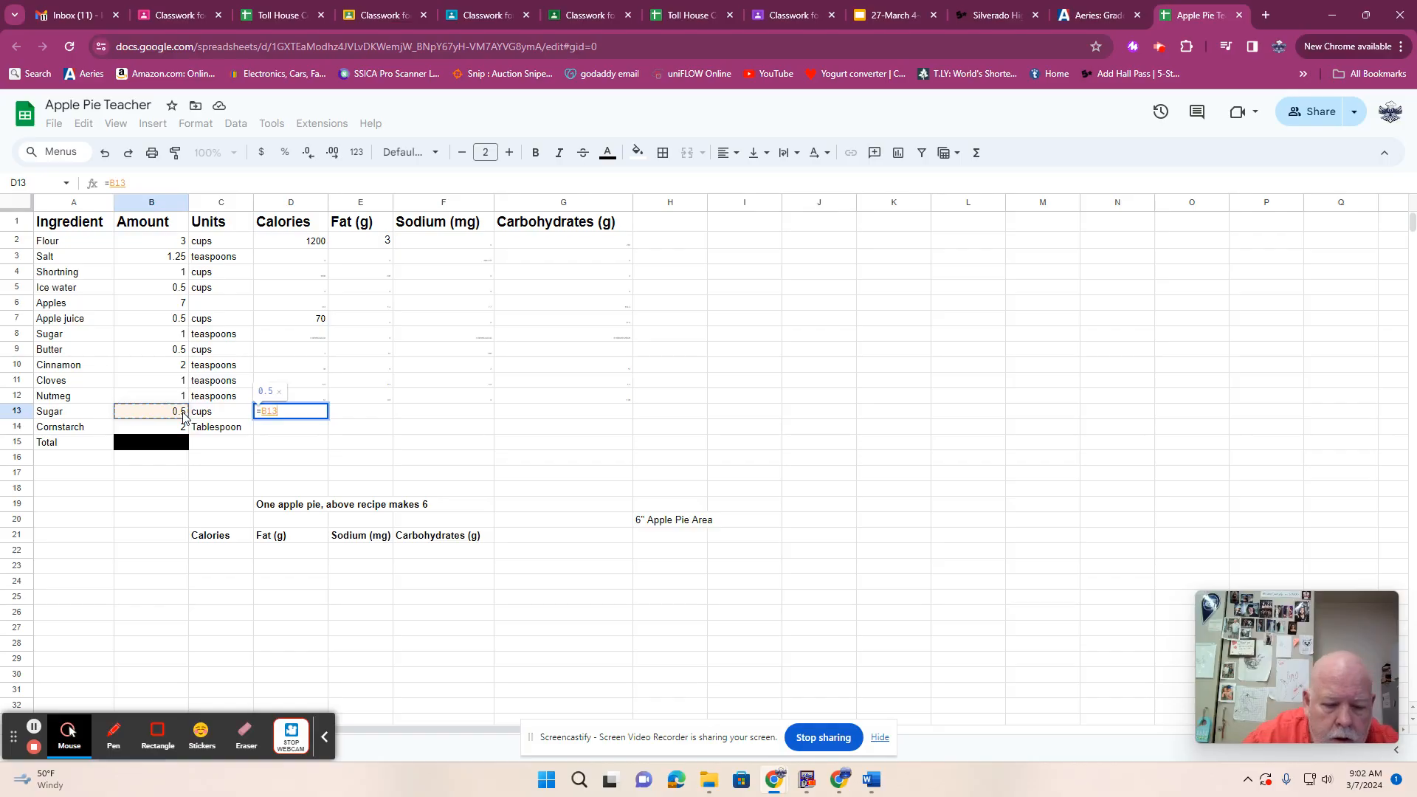
text(*)
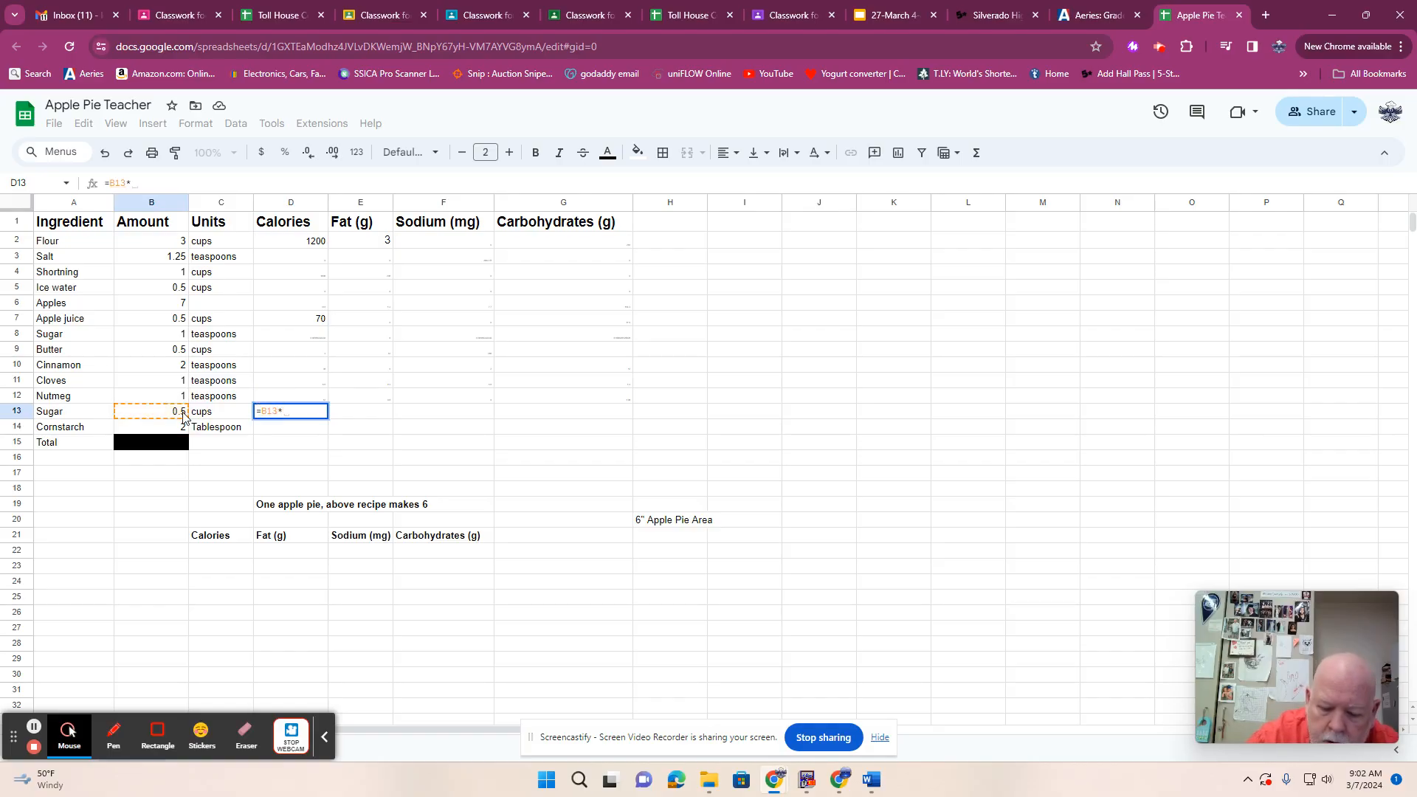
text(770)
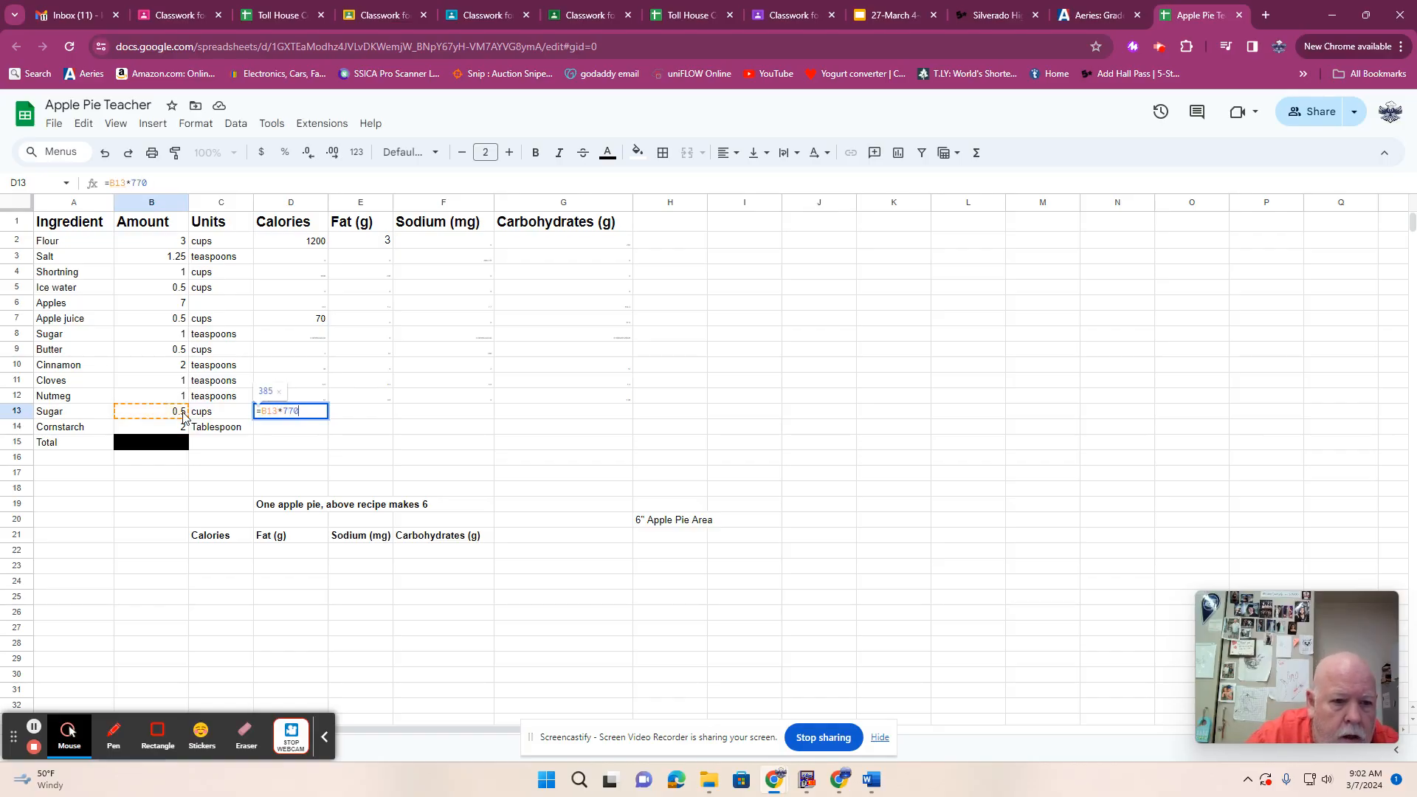
key(Return)
Enter the formula +B13*0 in E13 for the fat in the half cup of sugar.
click(371, 417)
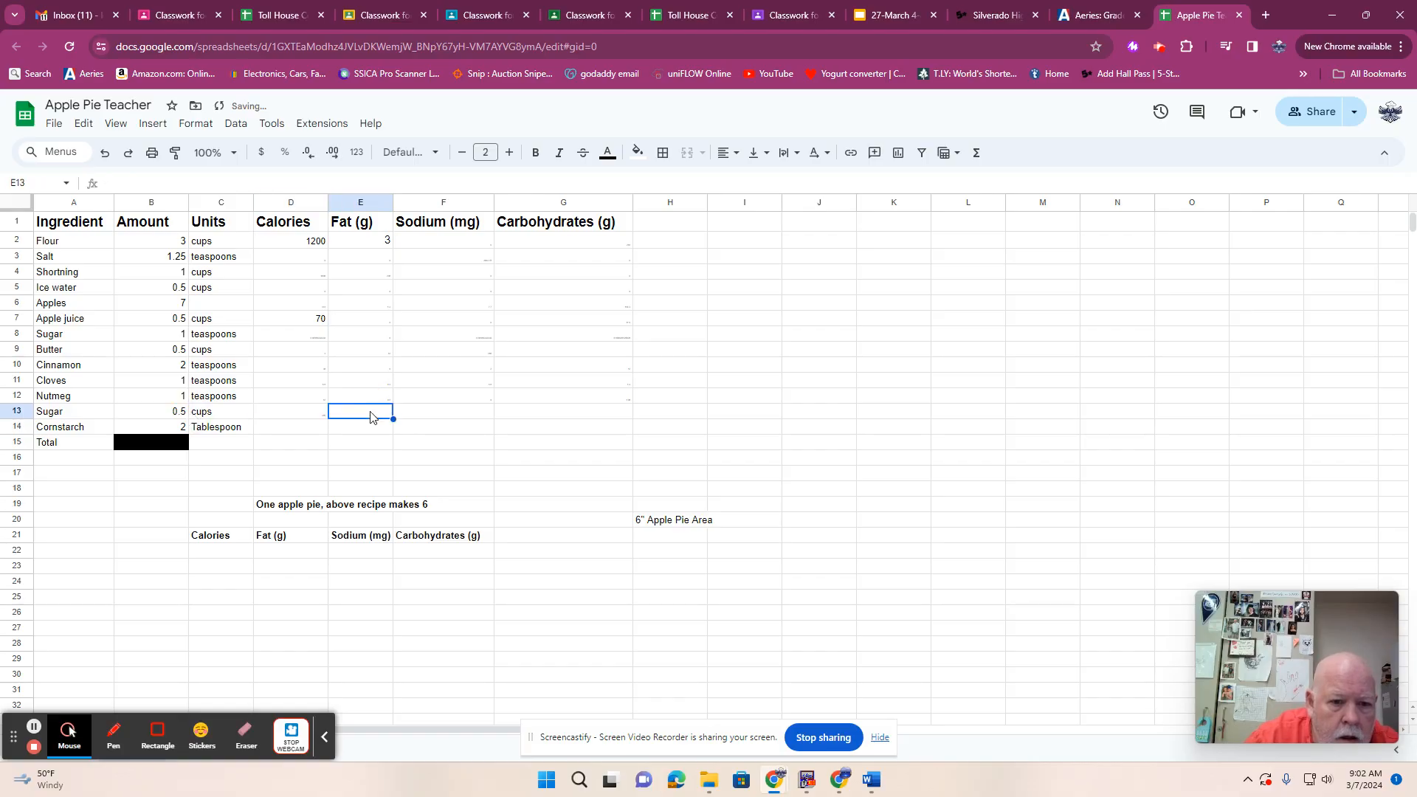
text(+)
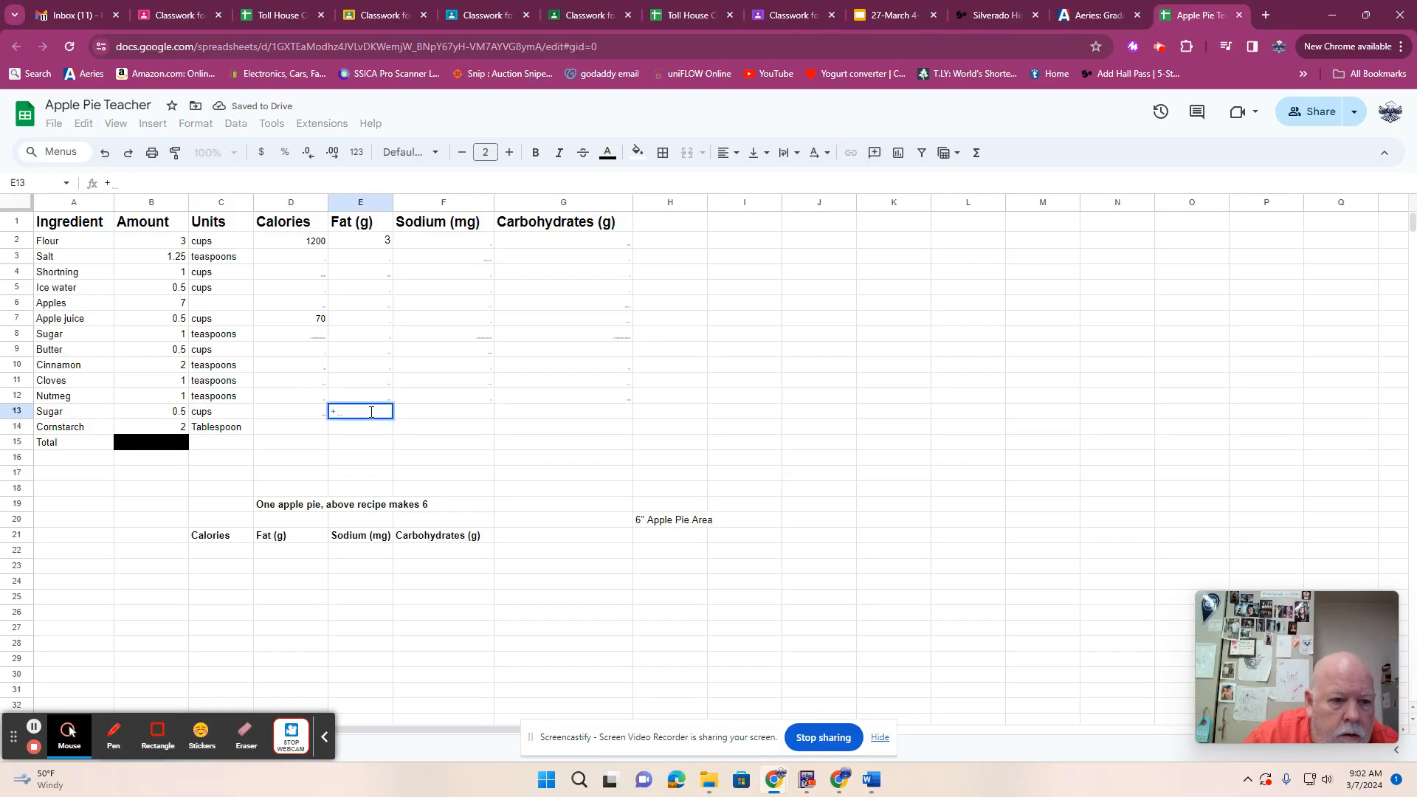
click(165, 417)
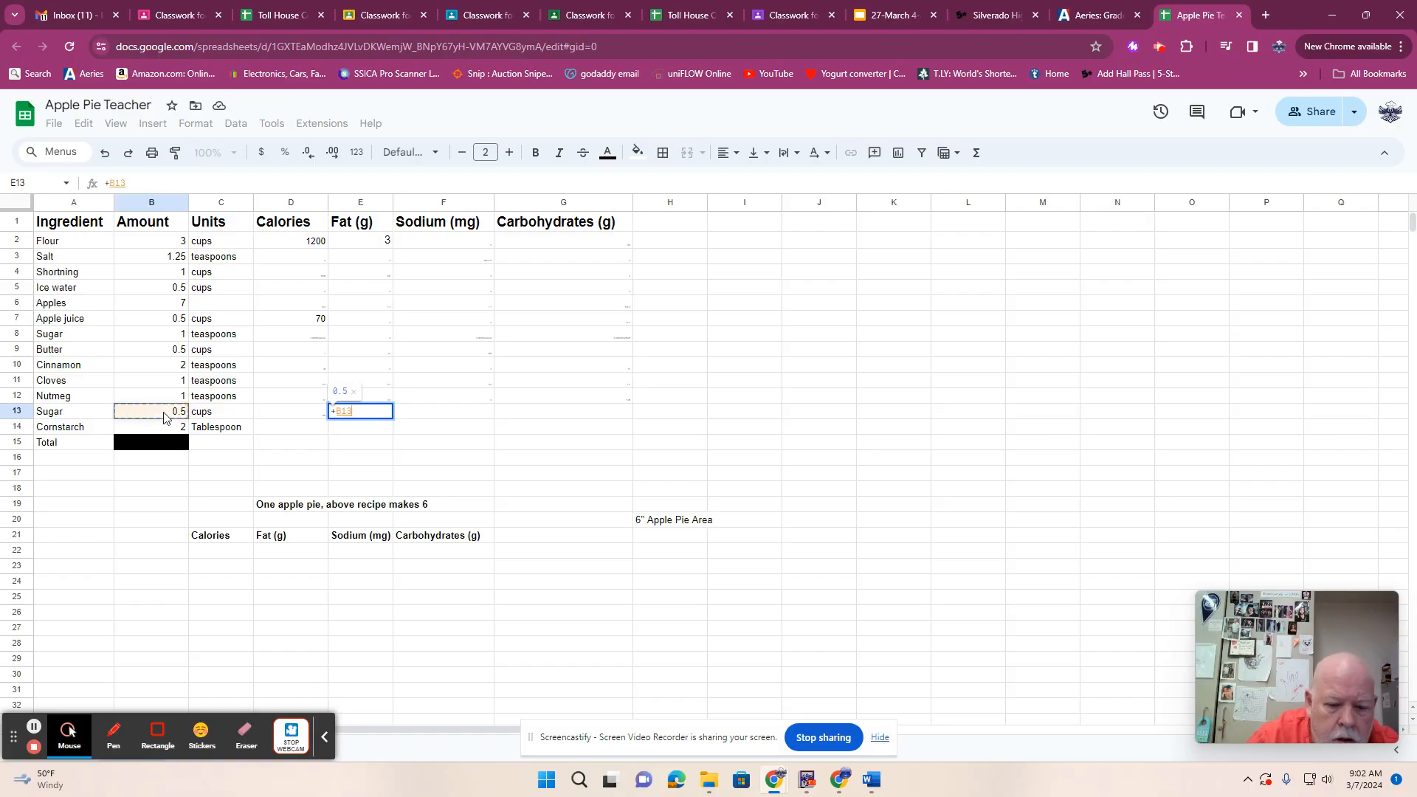
text(*)
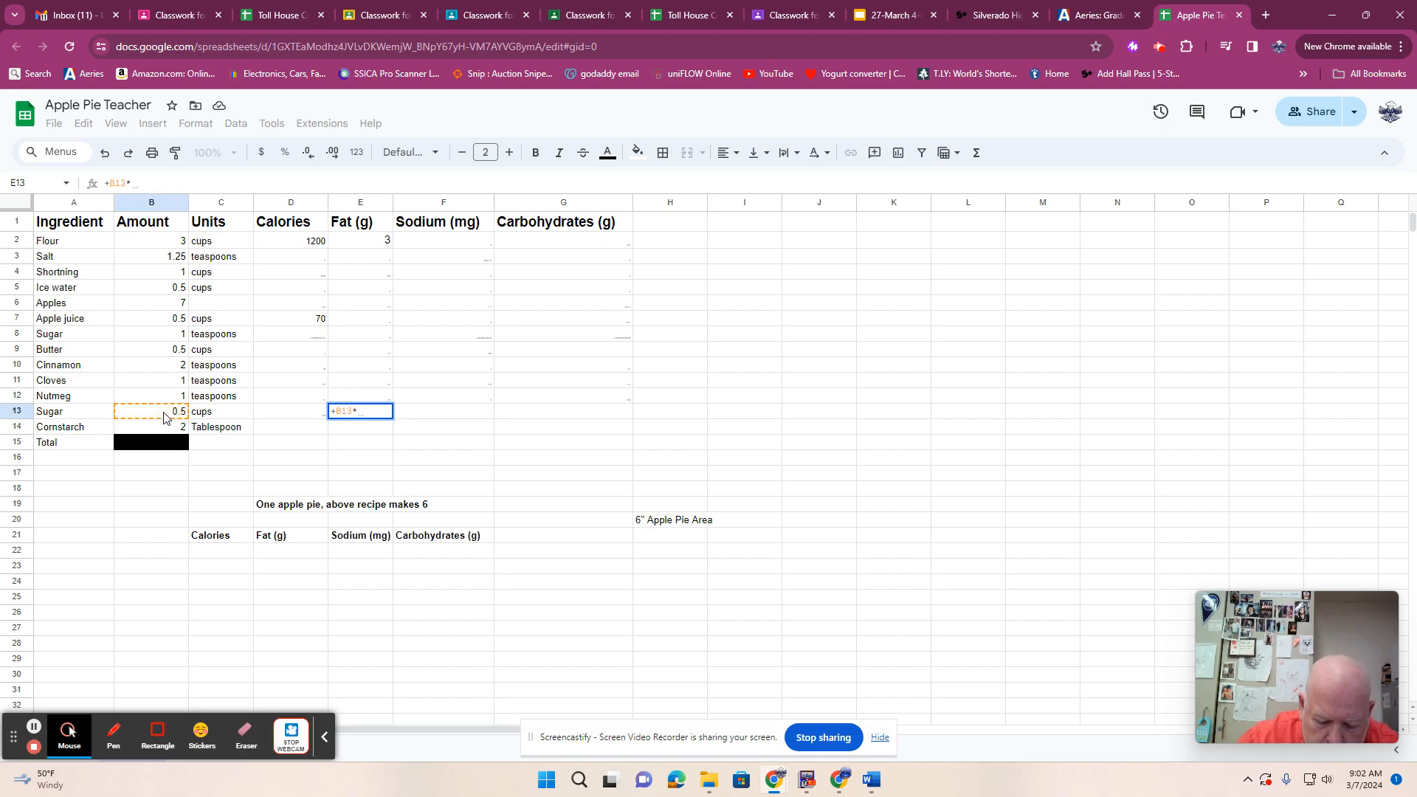
text(0)
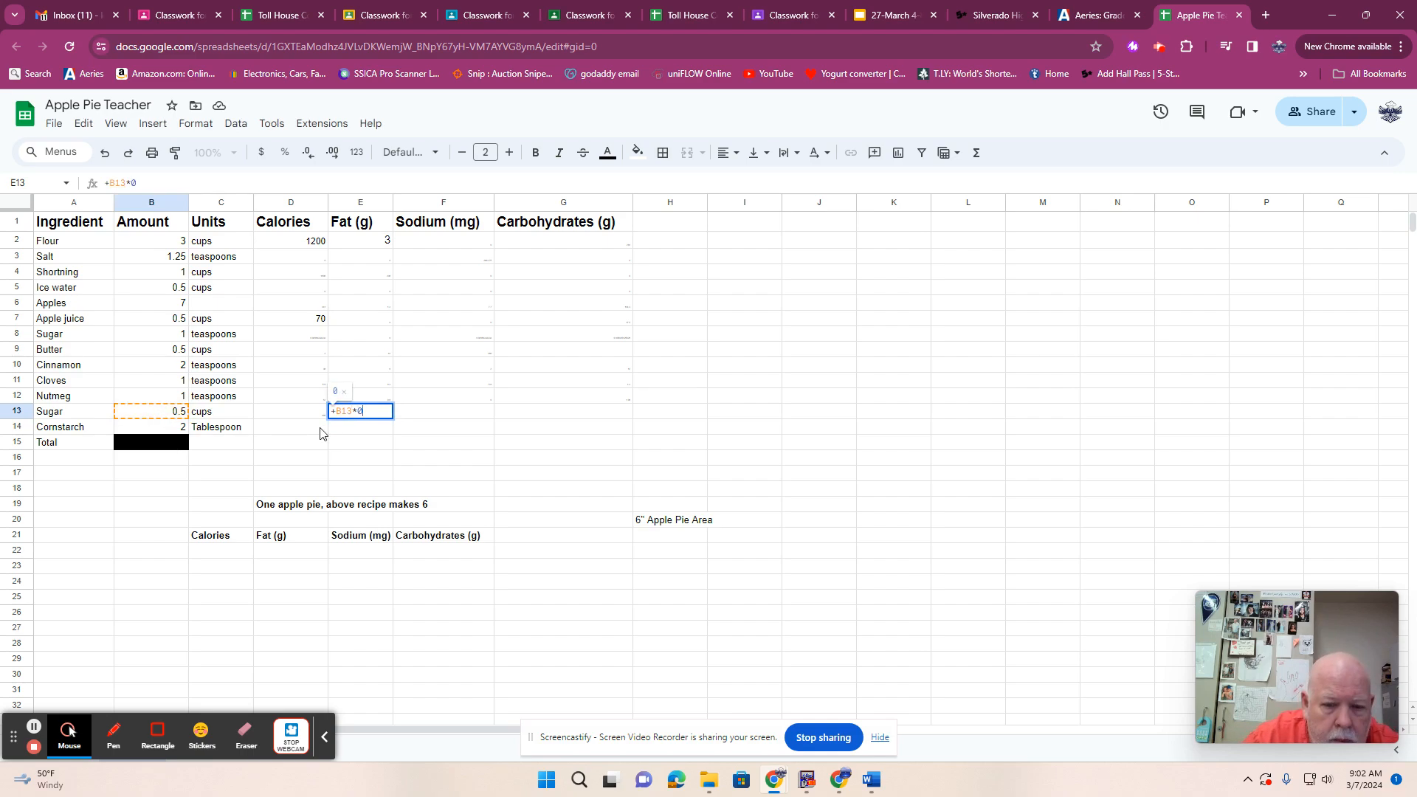
Enter the formula +B13*5 in F13 for the sodium in the half cup of sugar.
click(433, 419)
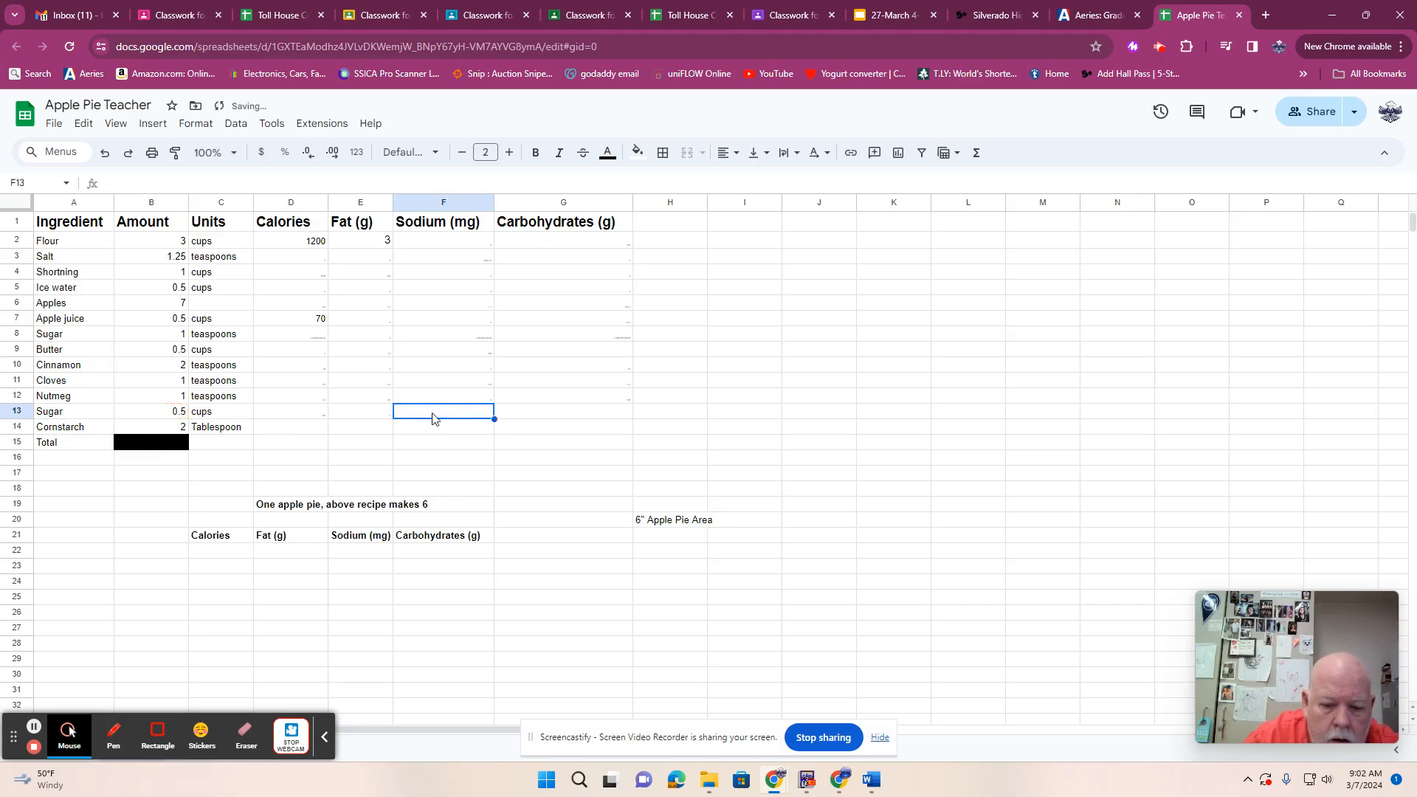
text(+)
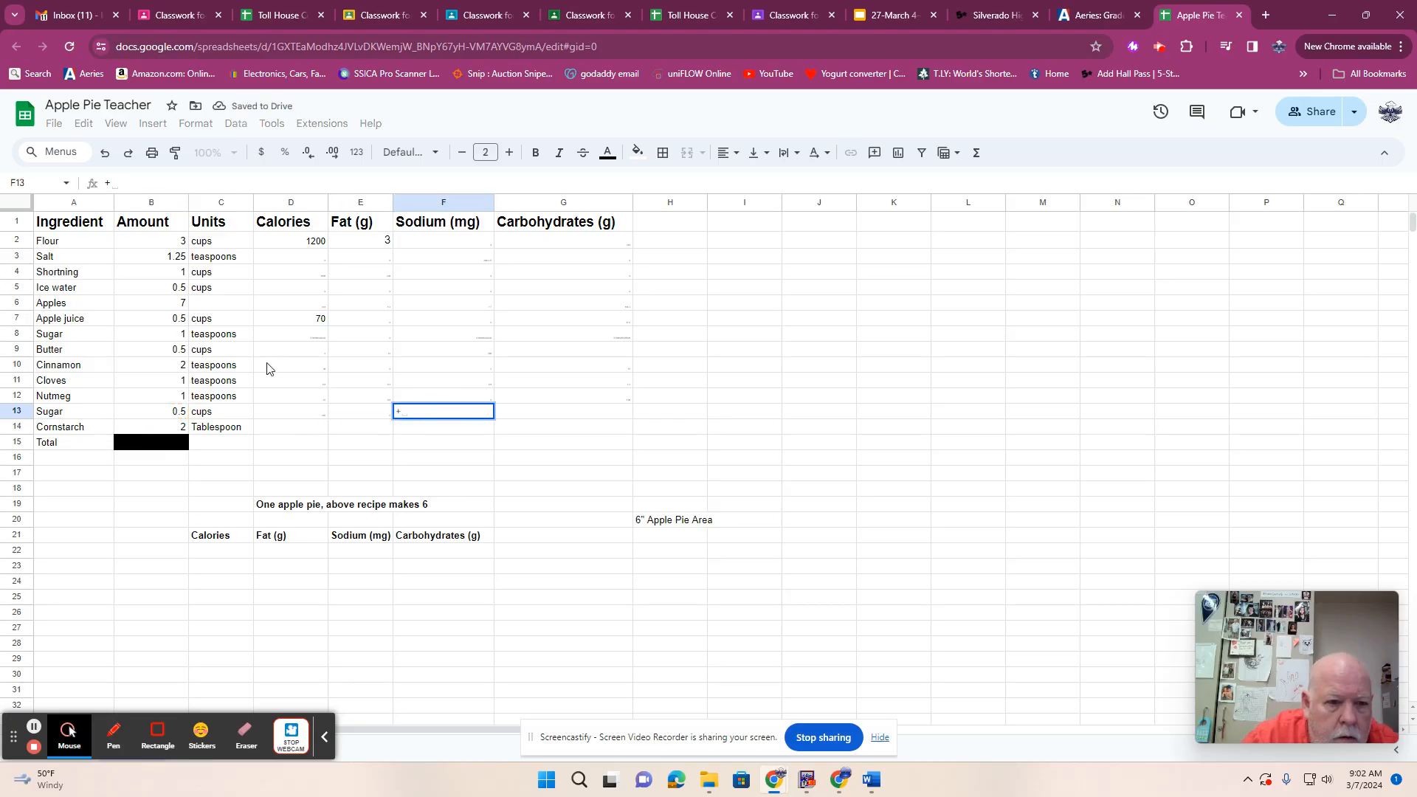
click(158, 416)
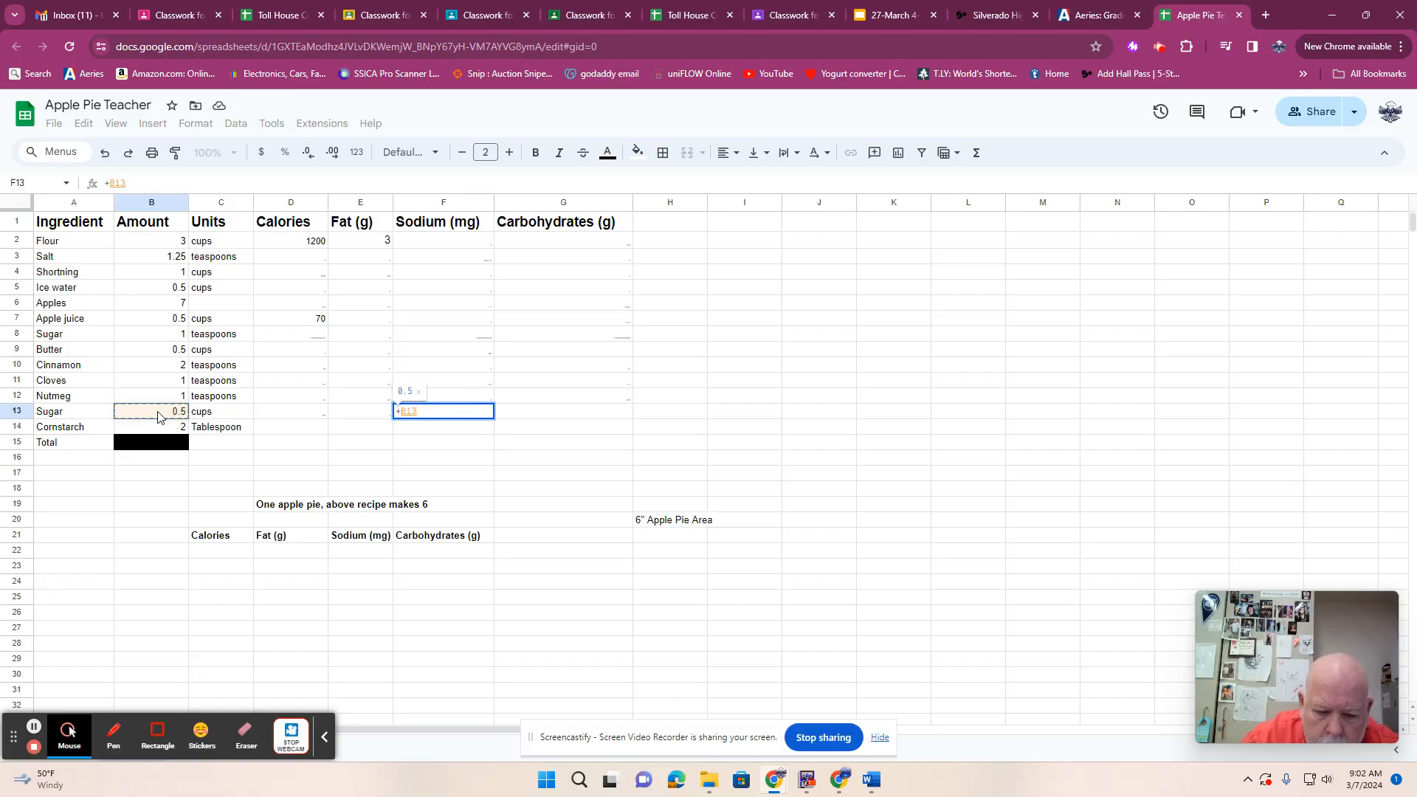
text(*)
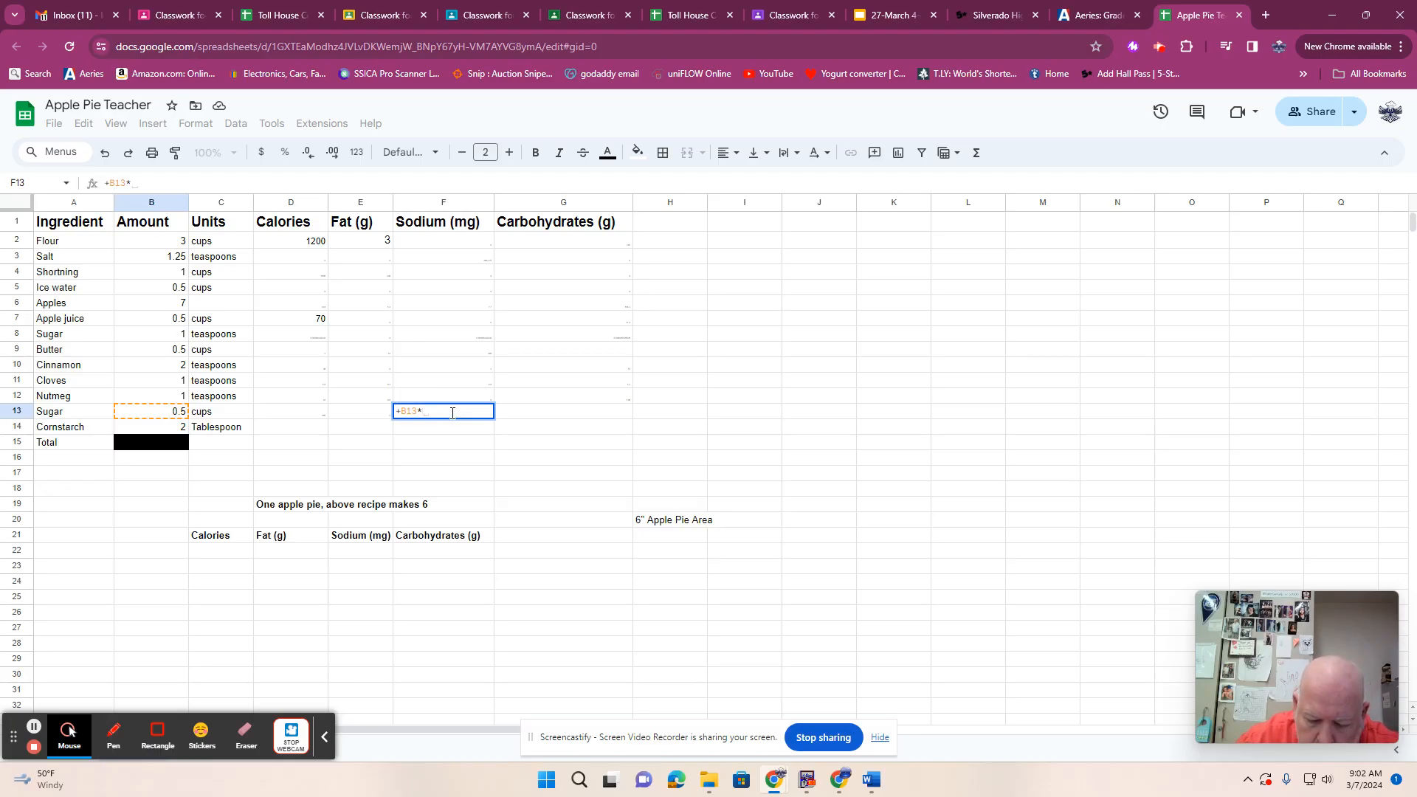
key(BackSpace)
key(BackSpace)
key(BackSpace)
key(BackSpace)
key(BackSpace)
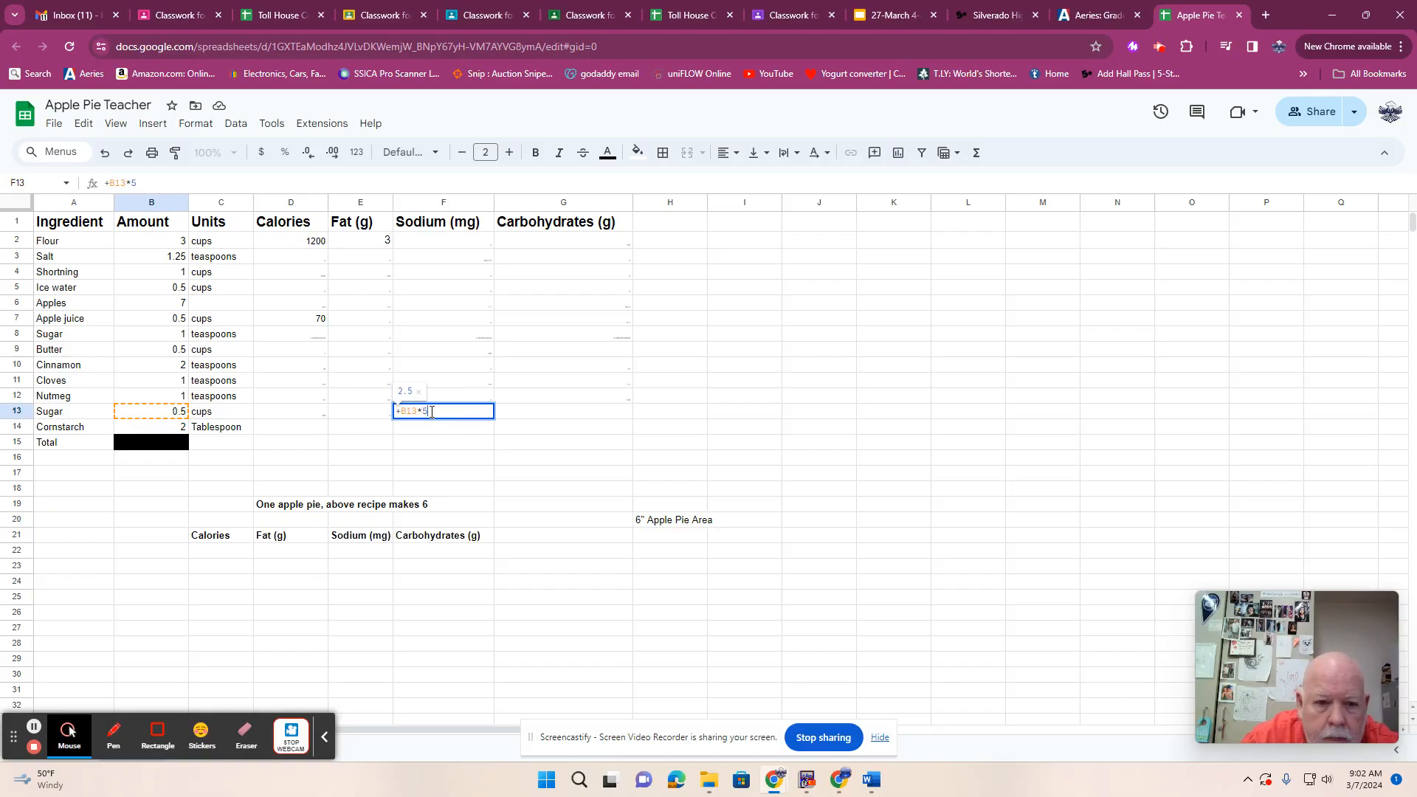
key(Return)
Enter the formula +B13*19 in G13 for the carbohydrates in the half cup of sugar.
click(553, 412)
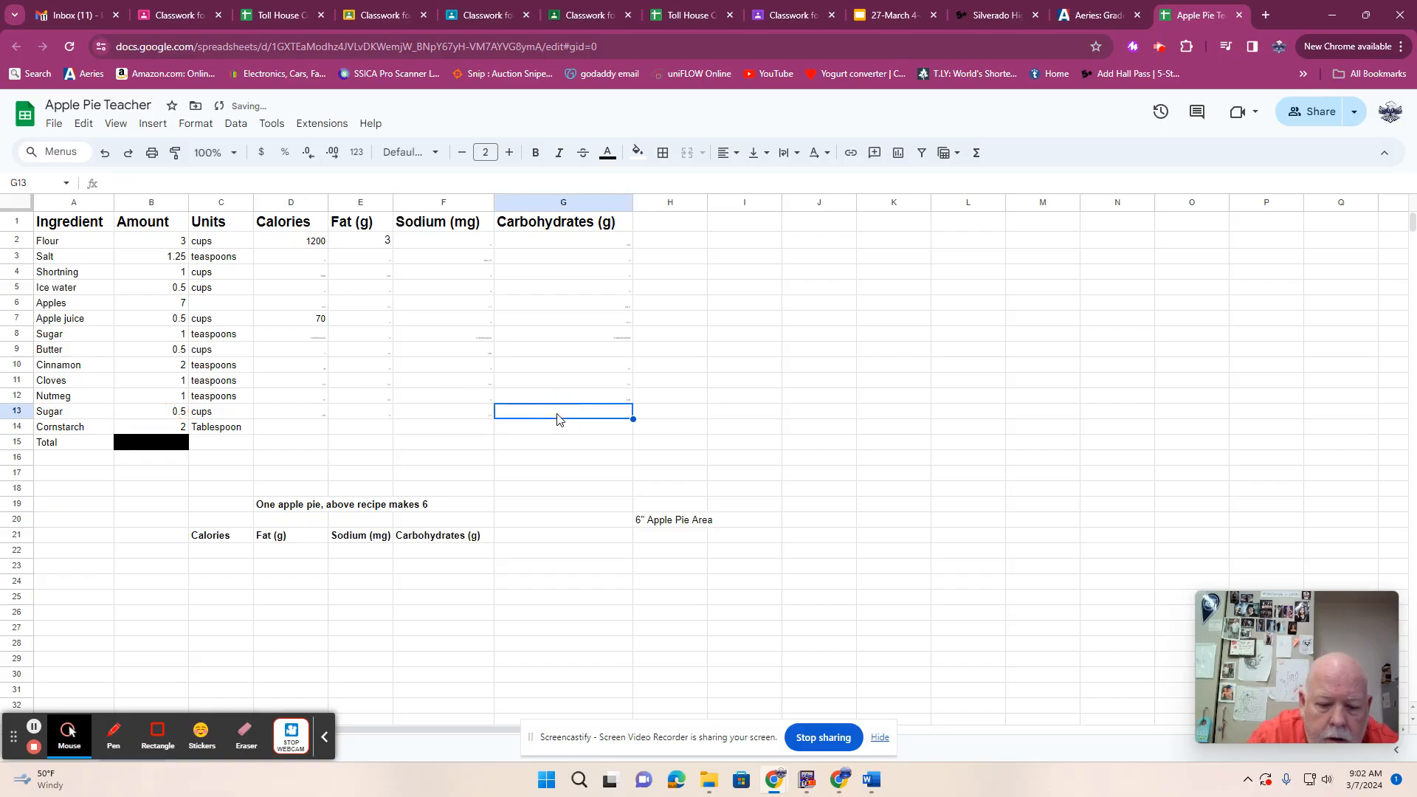
text(+)
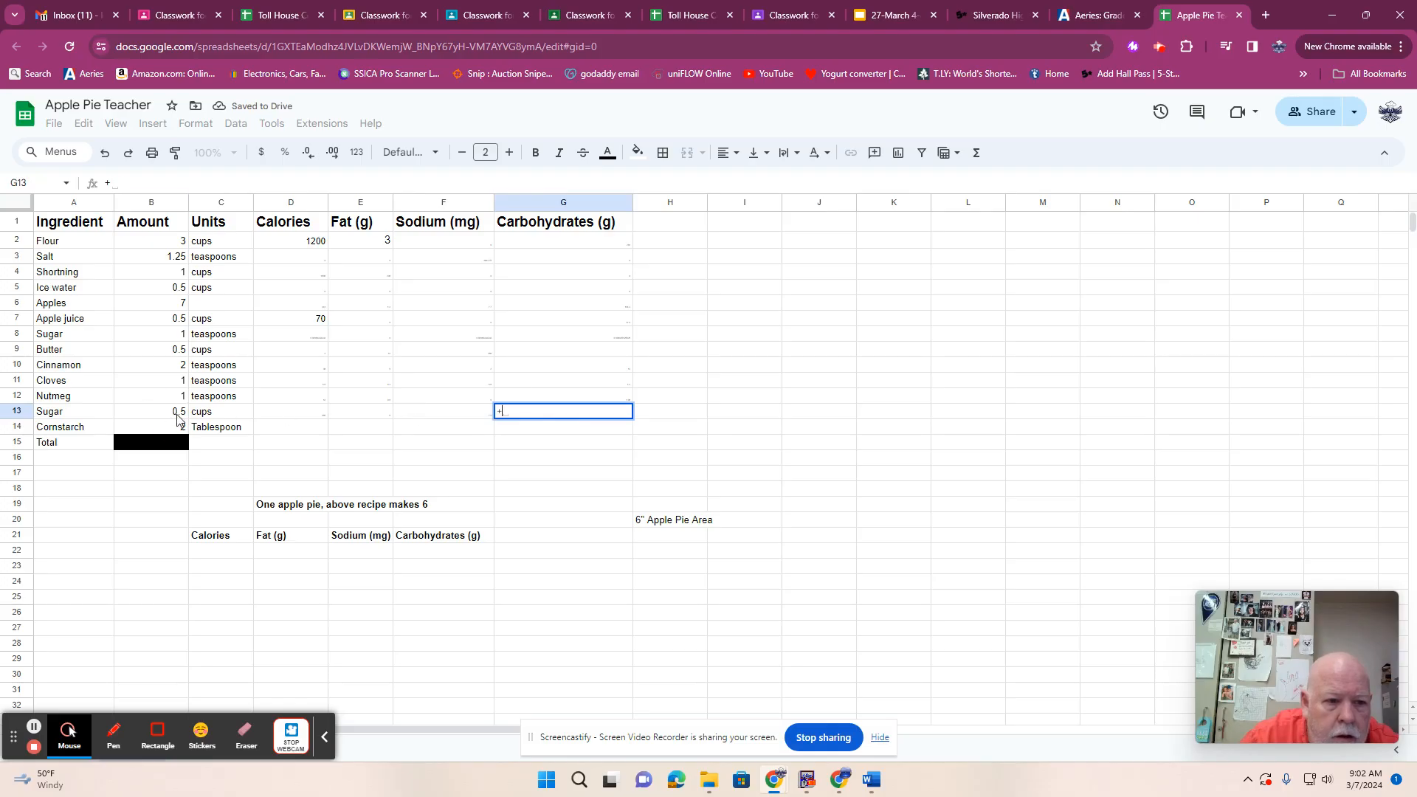
click(177, 419)
text(*)
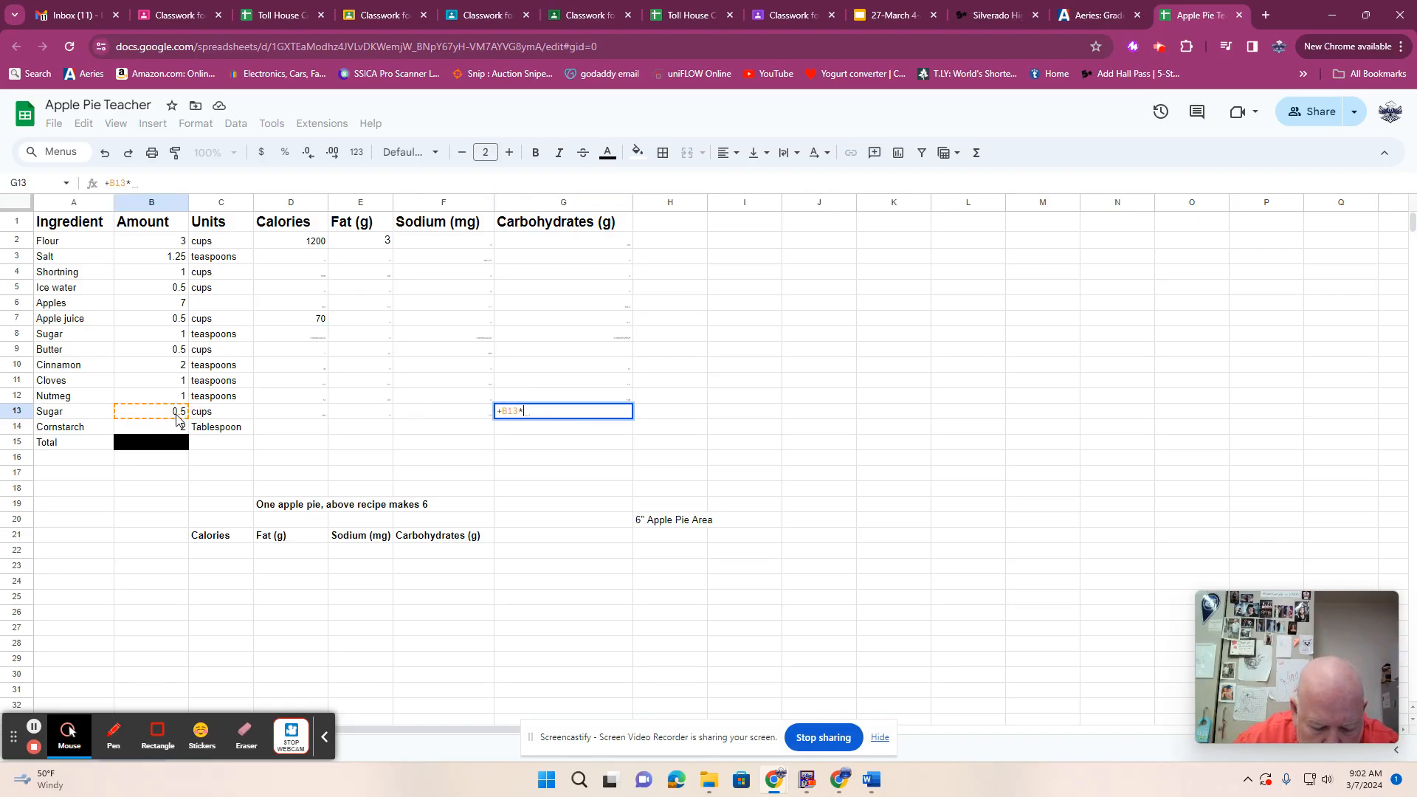
text(200)
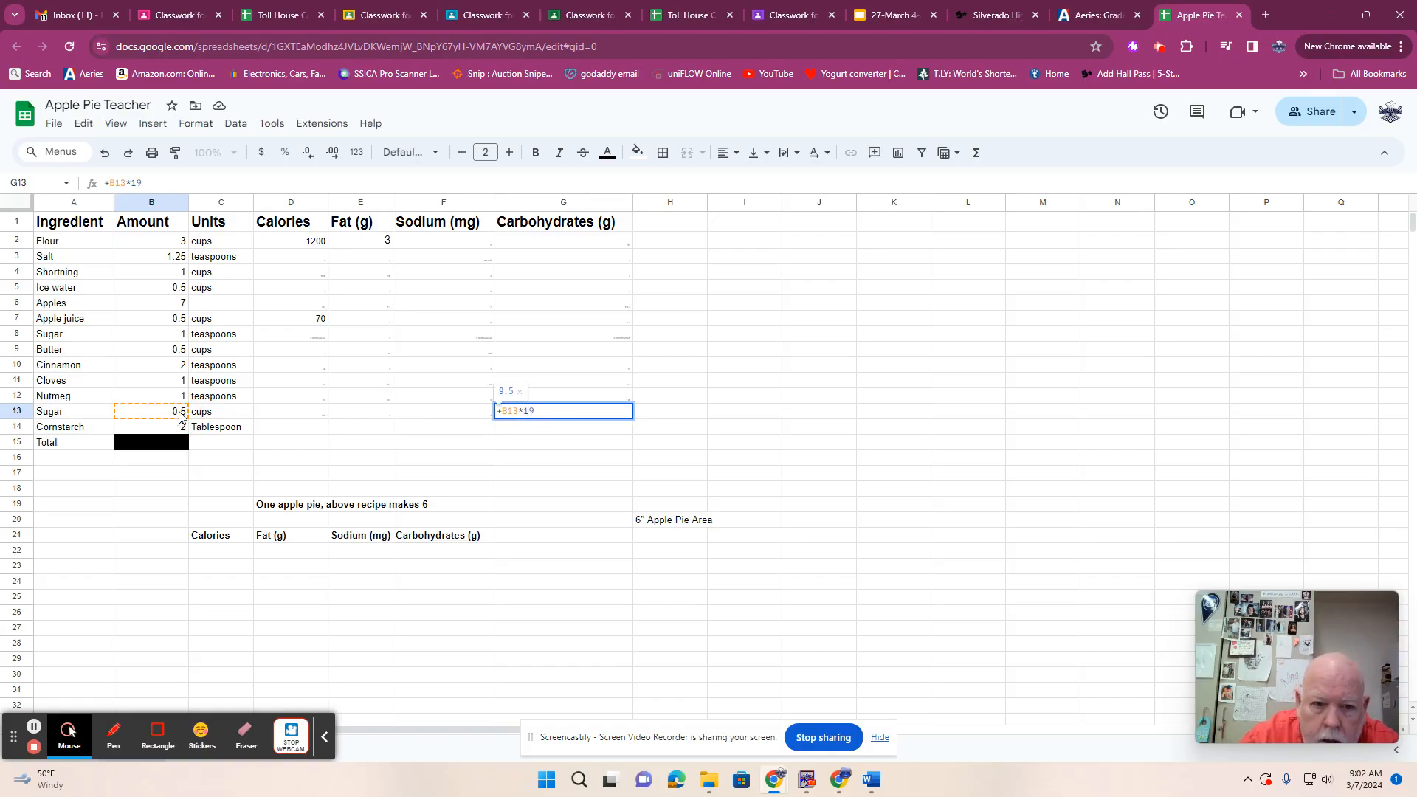
key(Return)
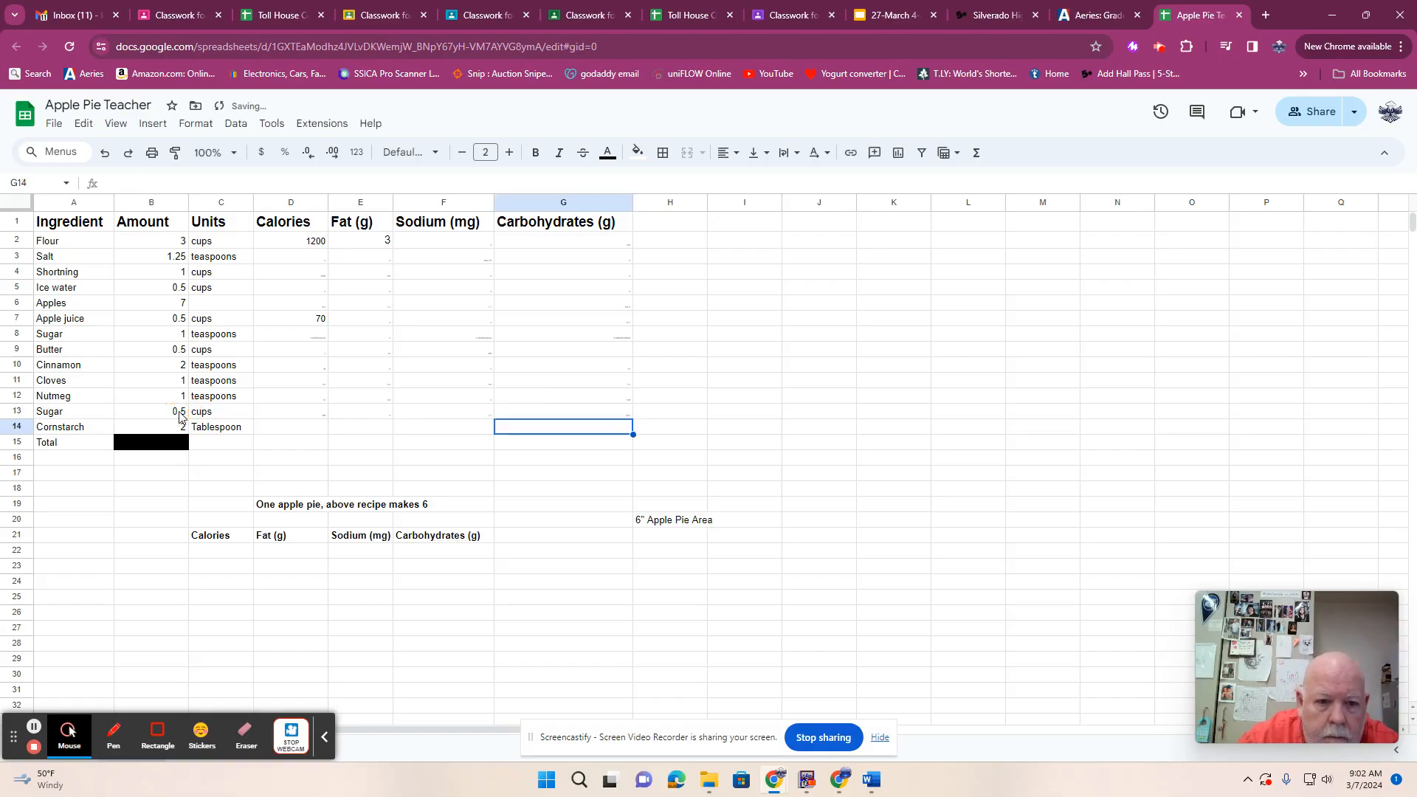
Enter the formula +B14*15 in D14 for the calories of the cornstarch.
click(296, 433)
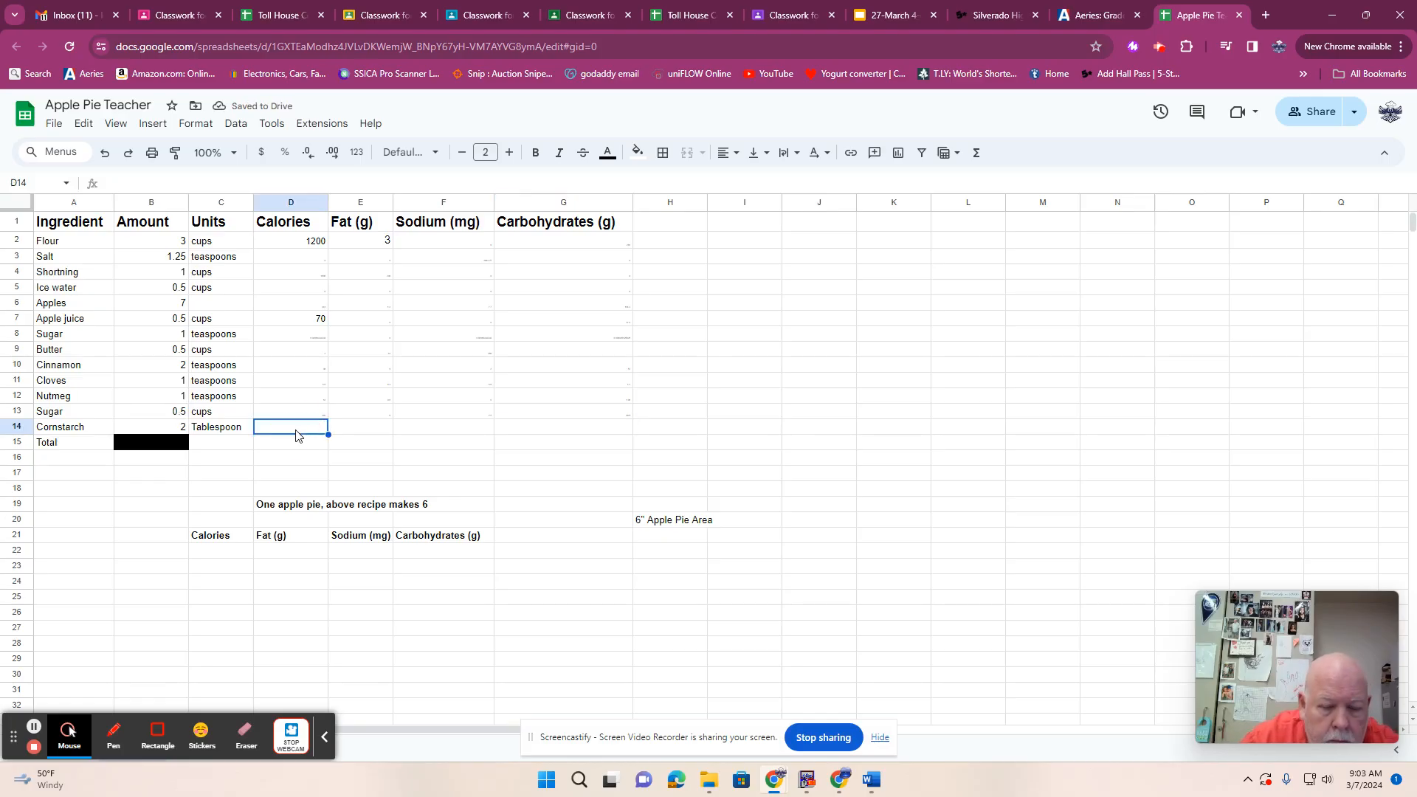
text(+)
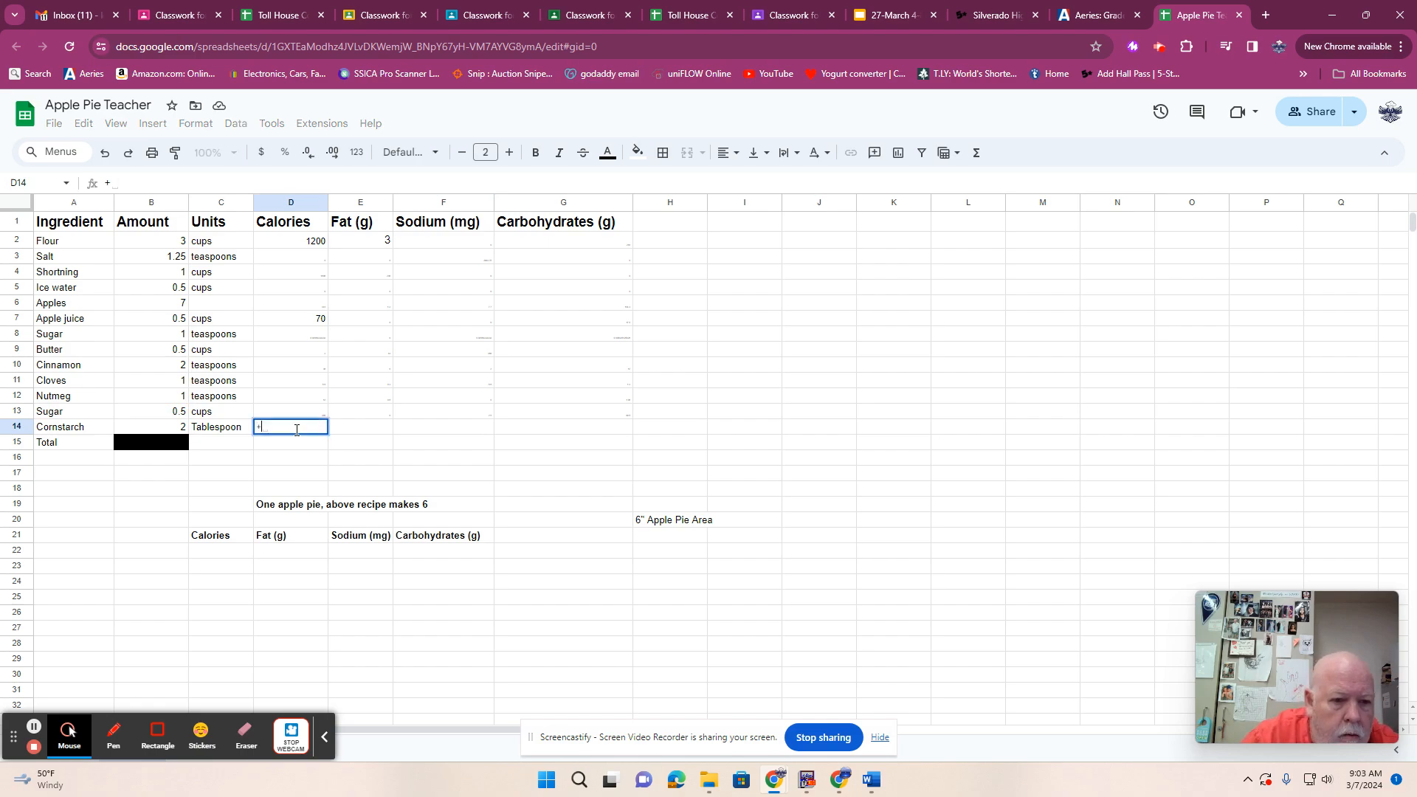
click(175, 428)
text(*15)
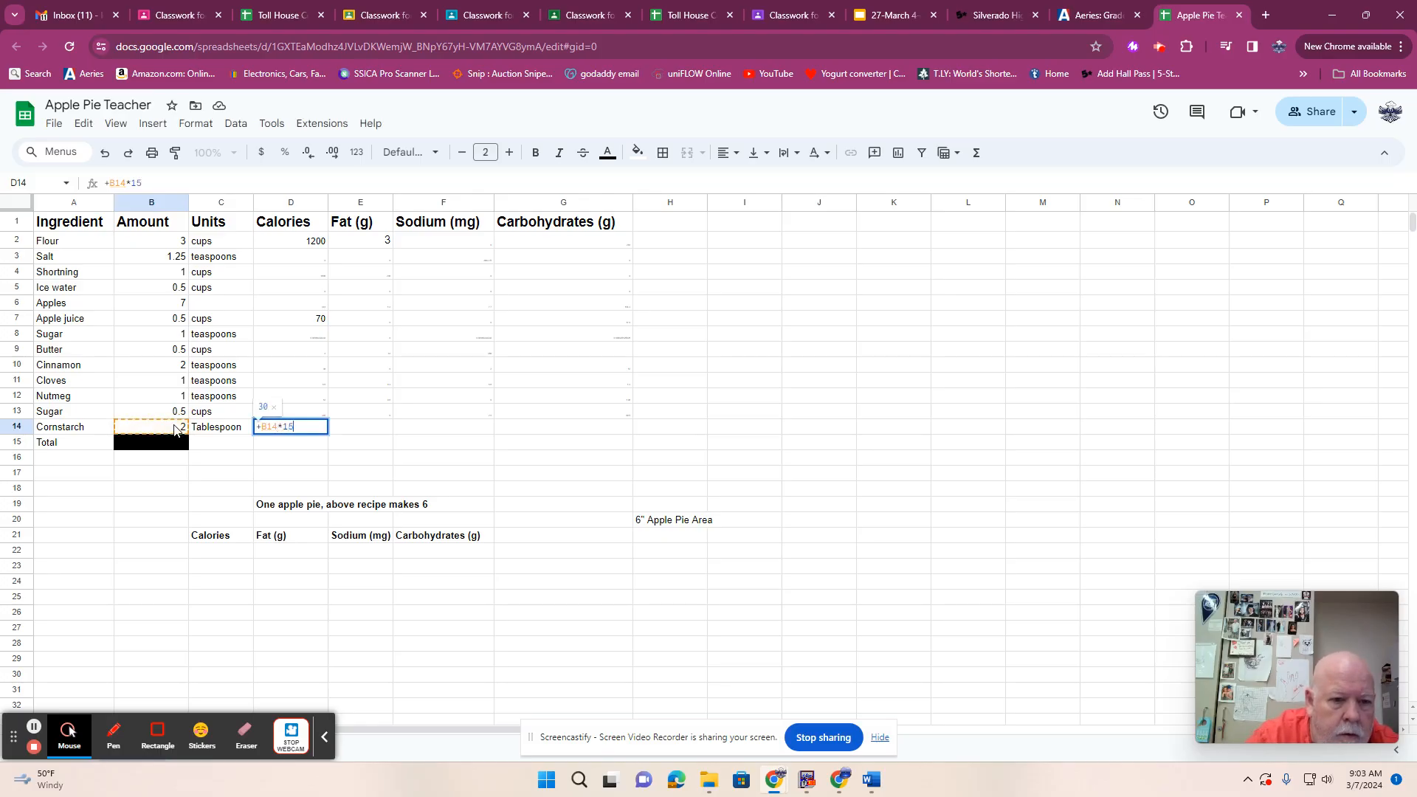
key(Tab)
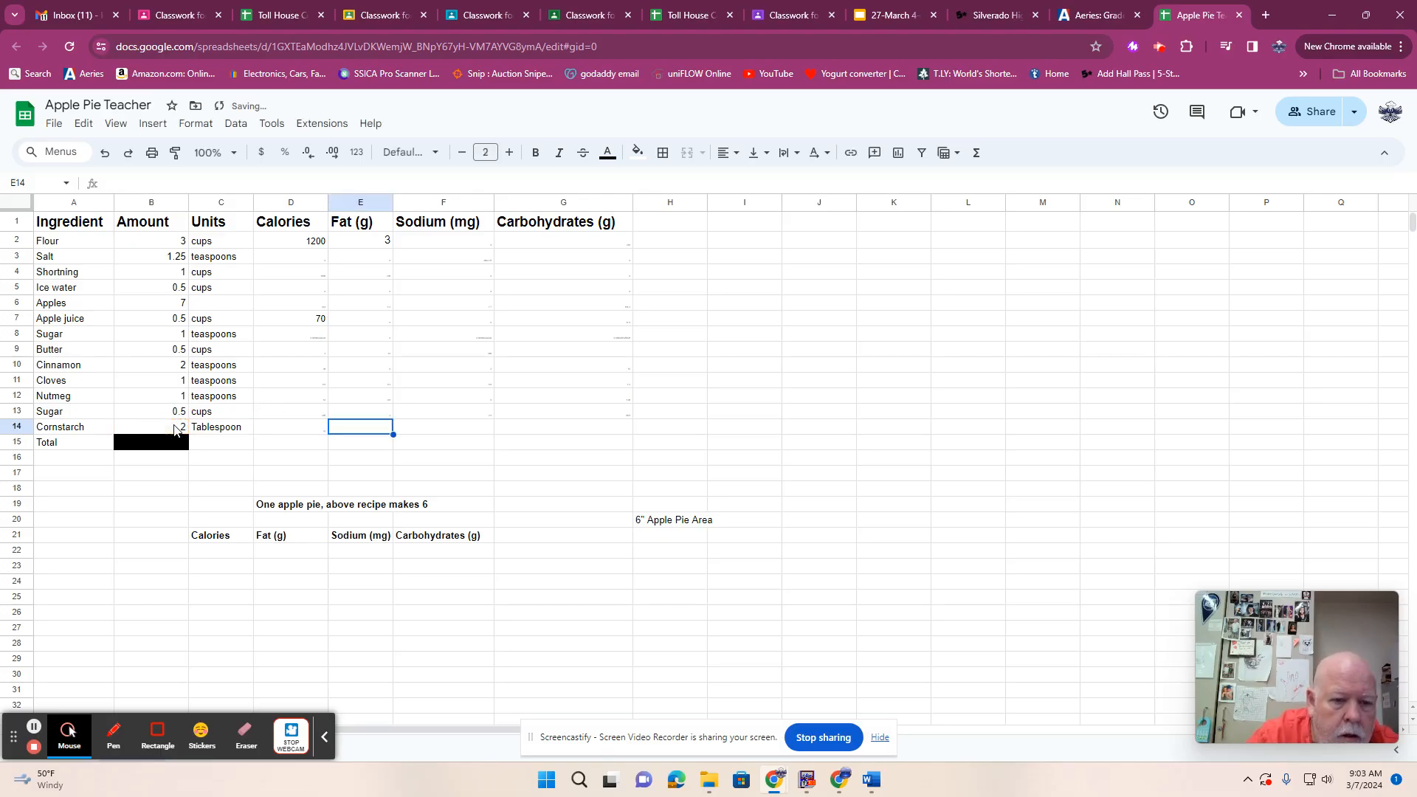
Enter the formula =B14*0 in E14 for the cornstarch's fat.
text(=)
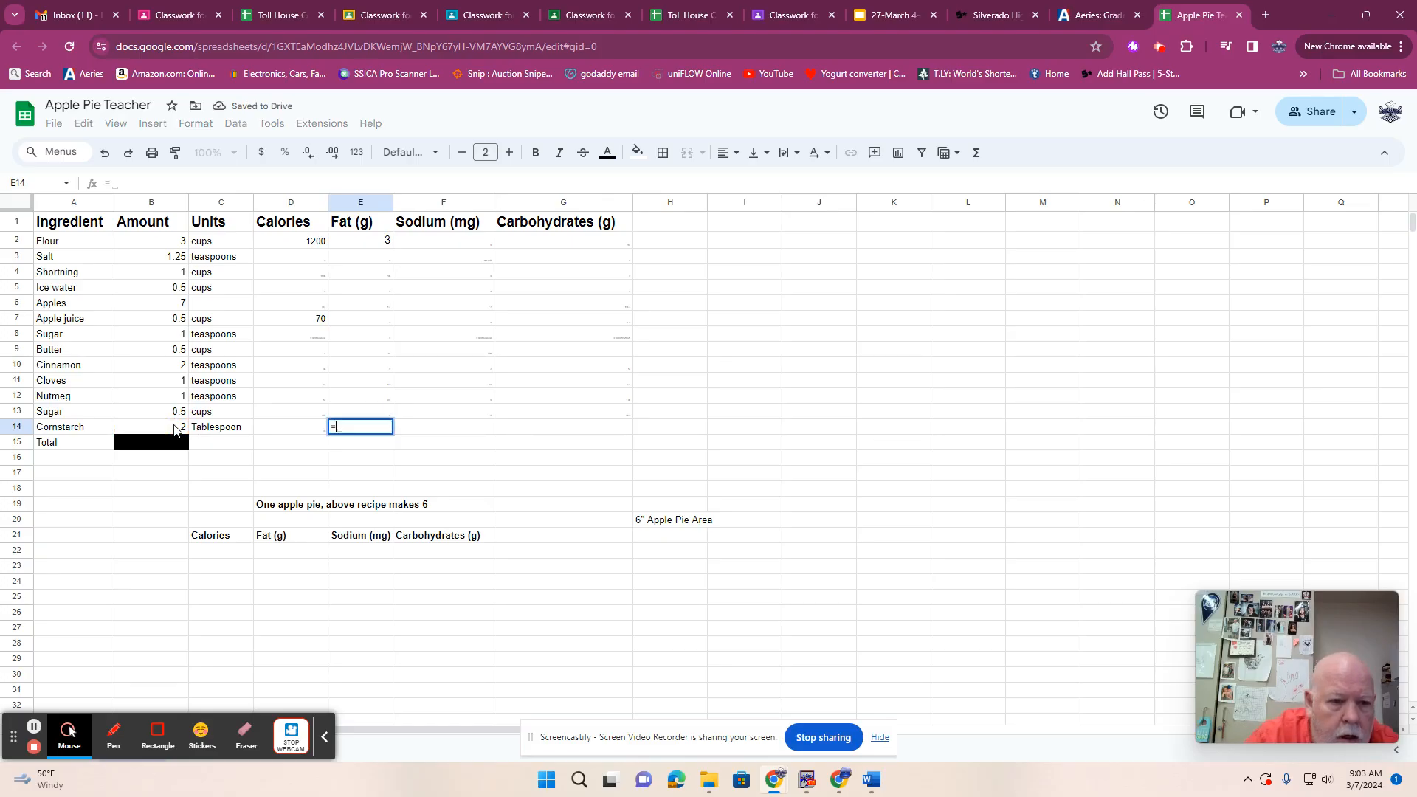
click(175, 427)
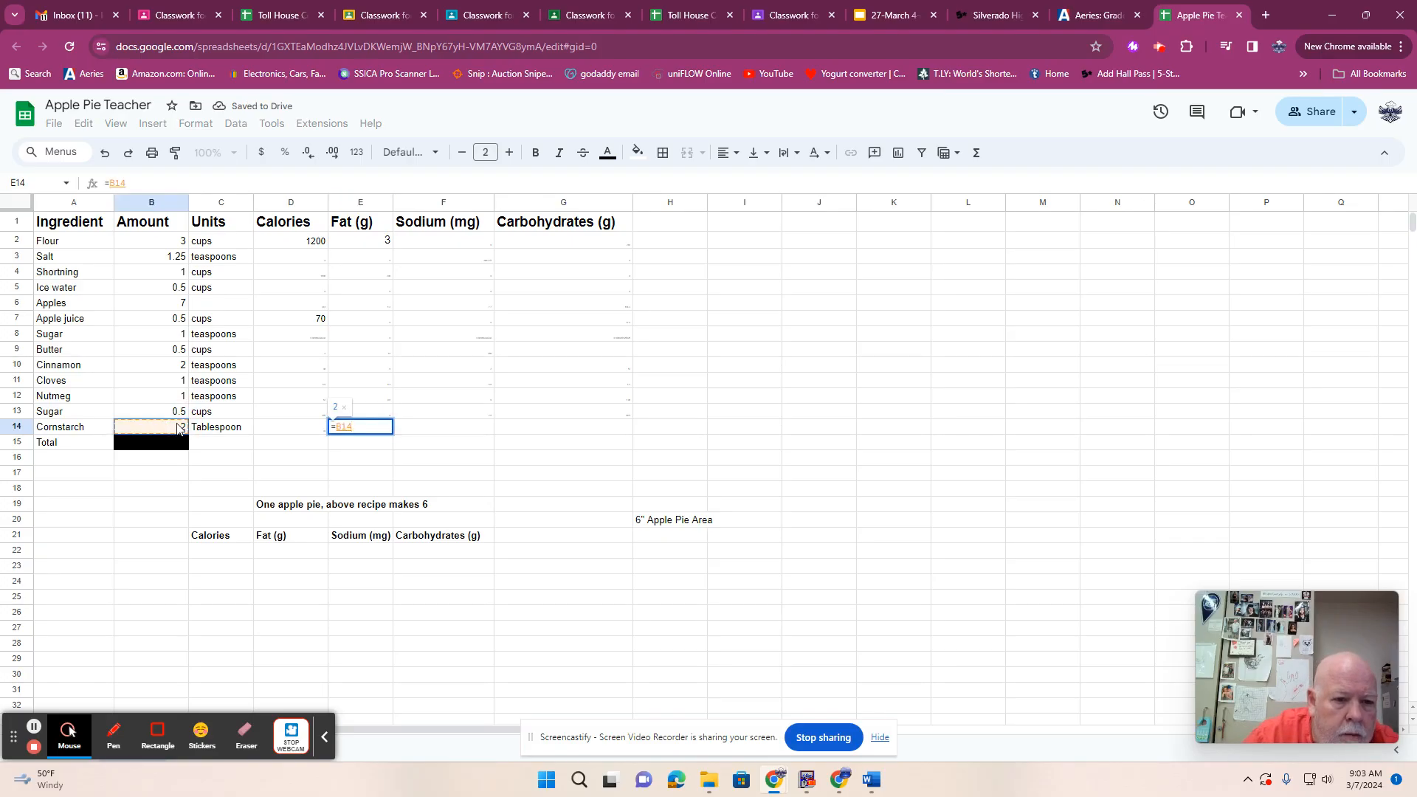
text(*)
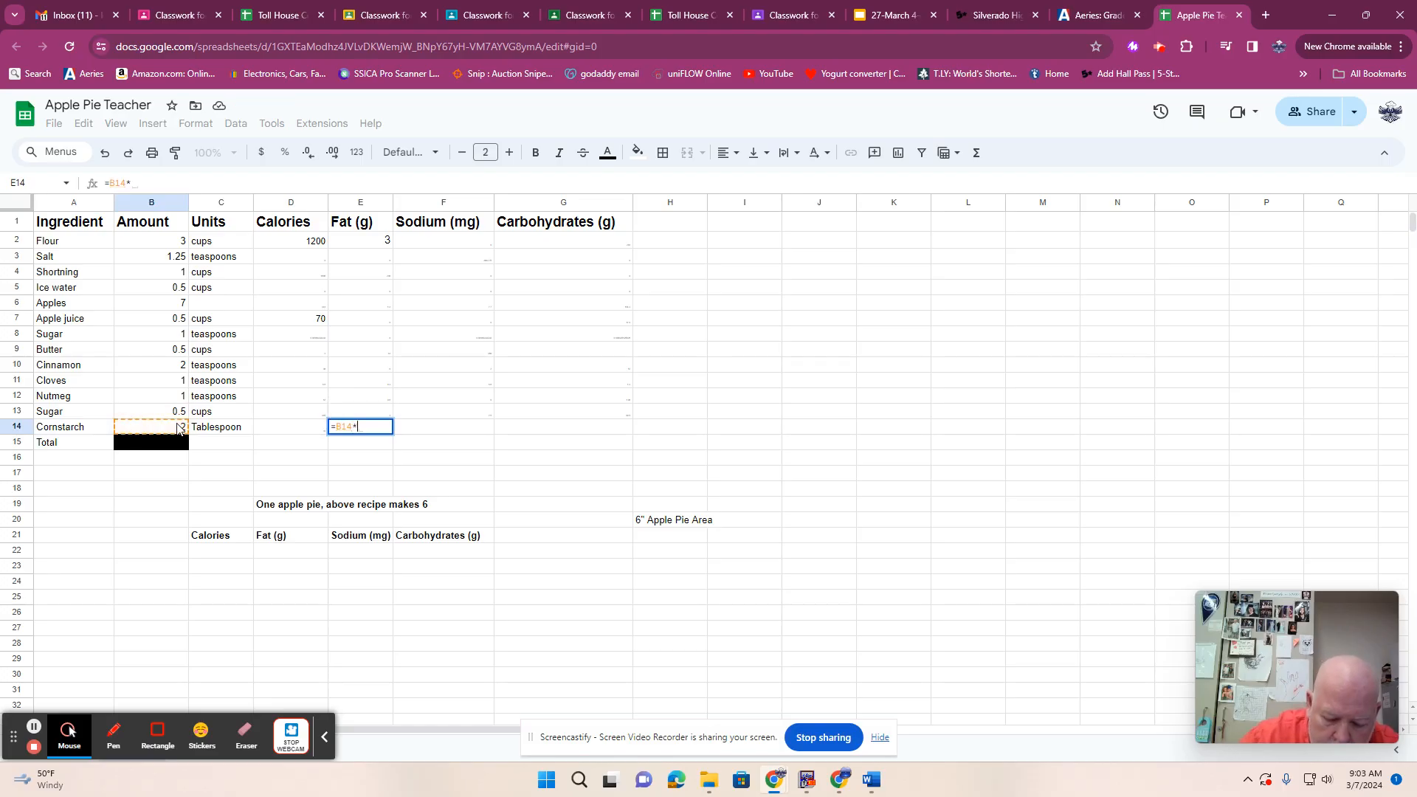
text(0)
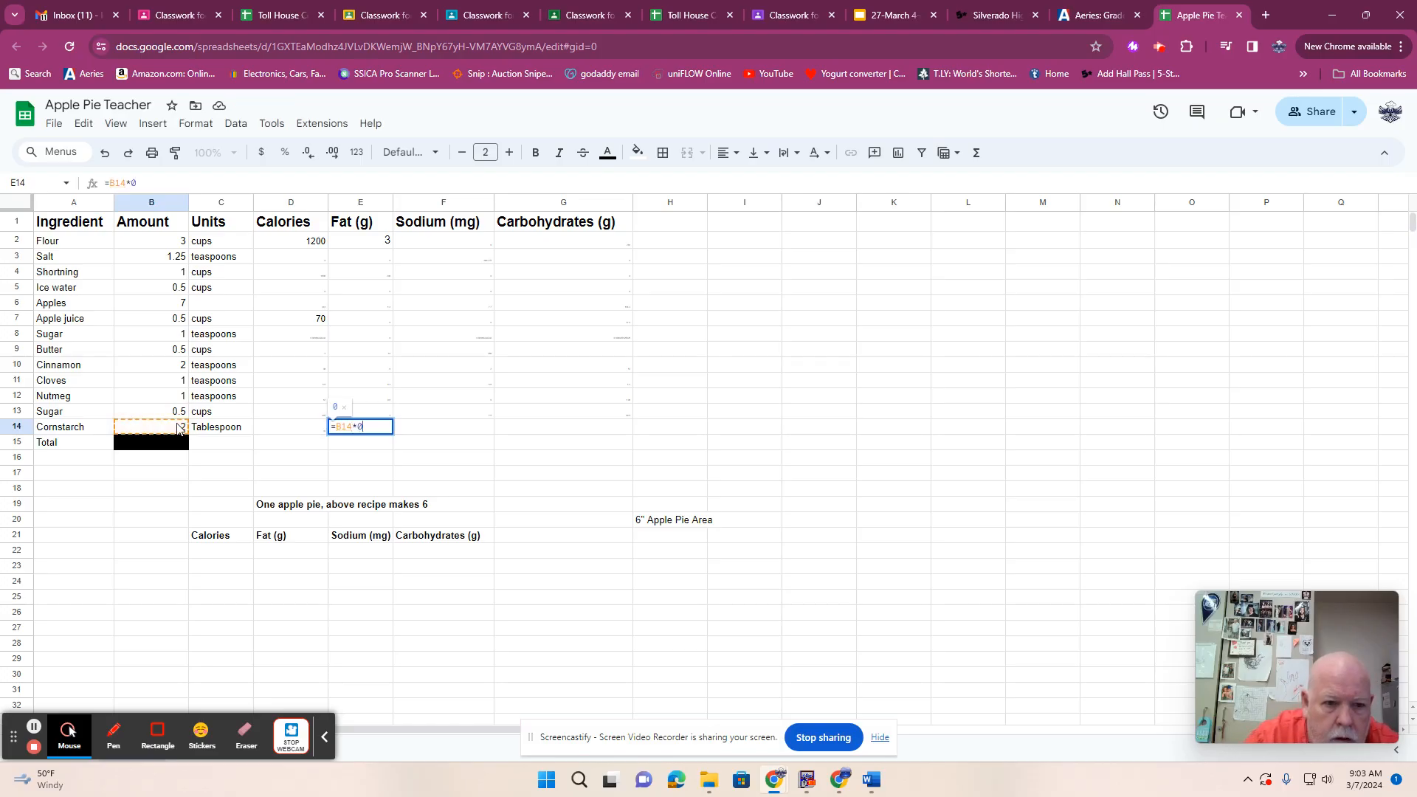
key(Return)
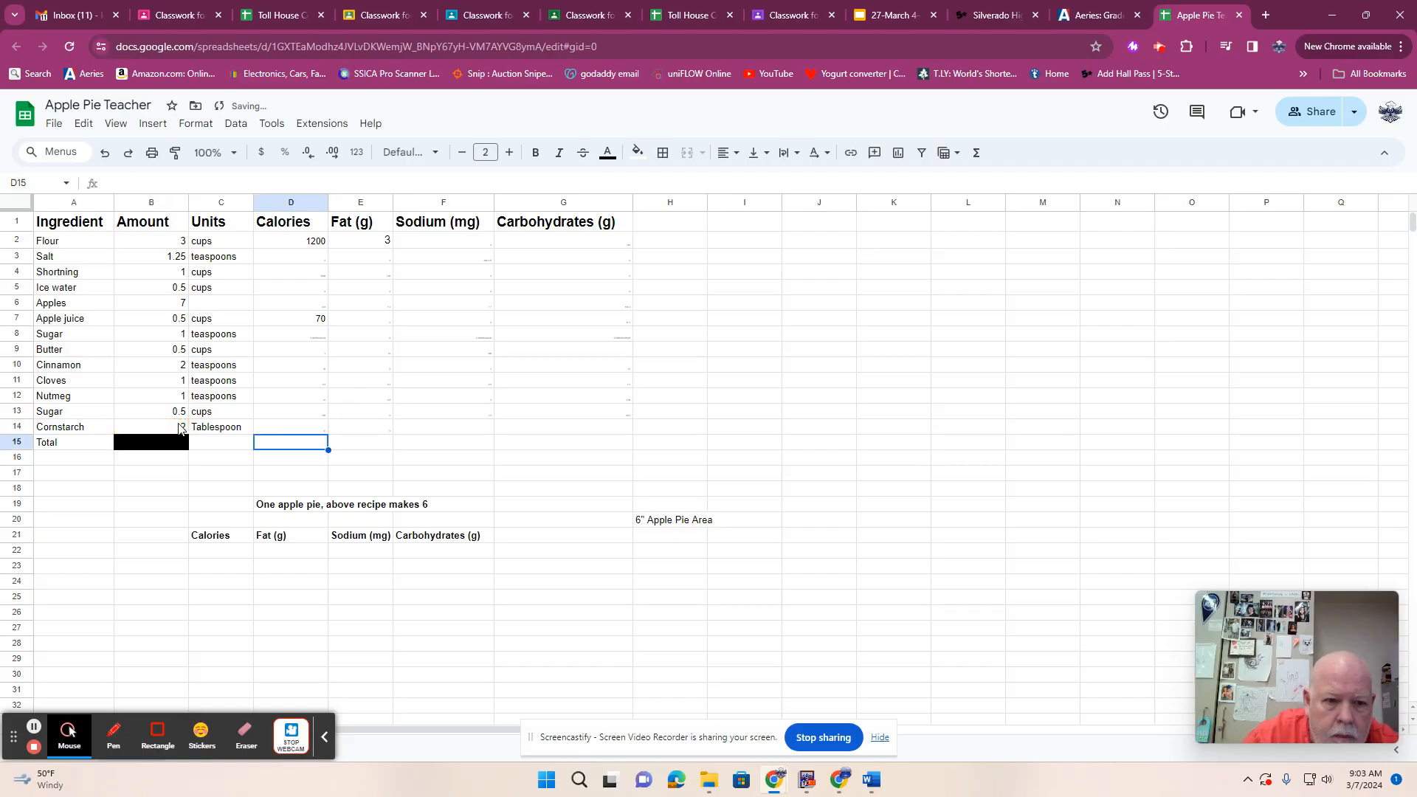
Fill in the cornstarch's sodium in F14 and enter a formula multiplying B14 in G14 for its carbohydrates.
click(463, 433)
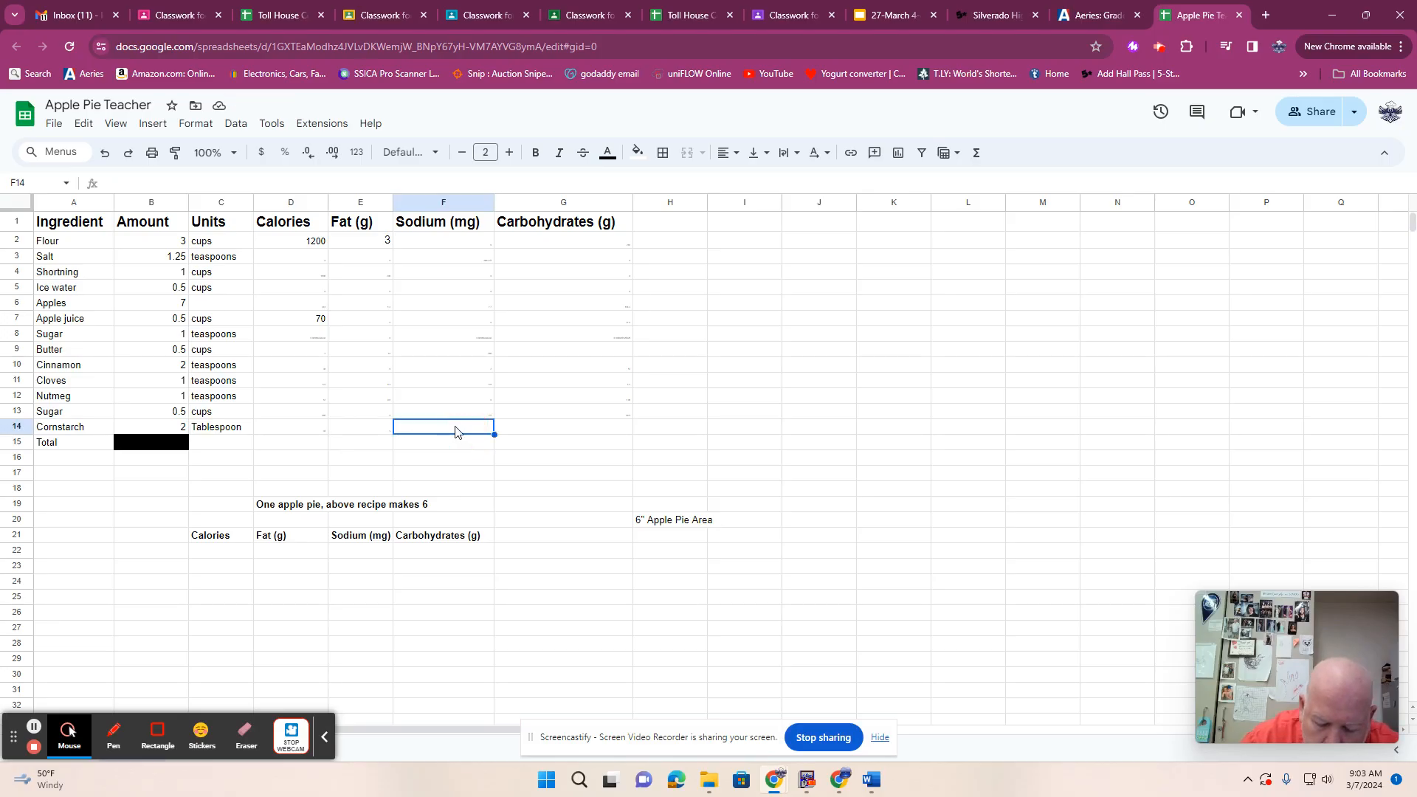
click(537, 431)
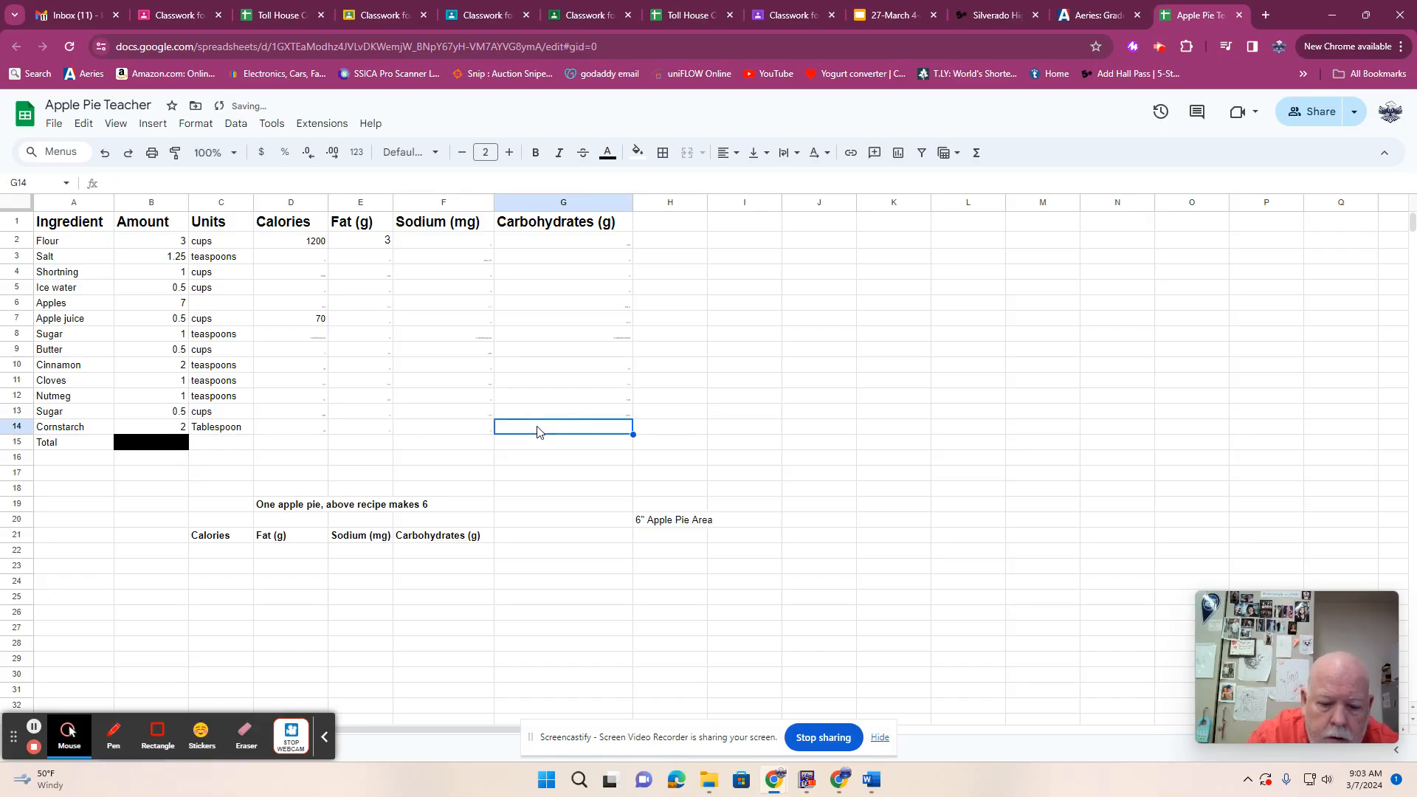
text(+)
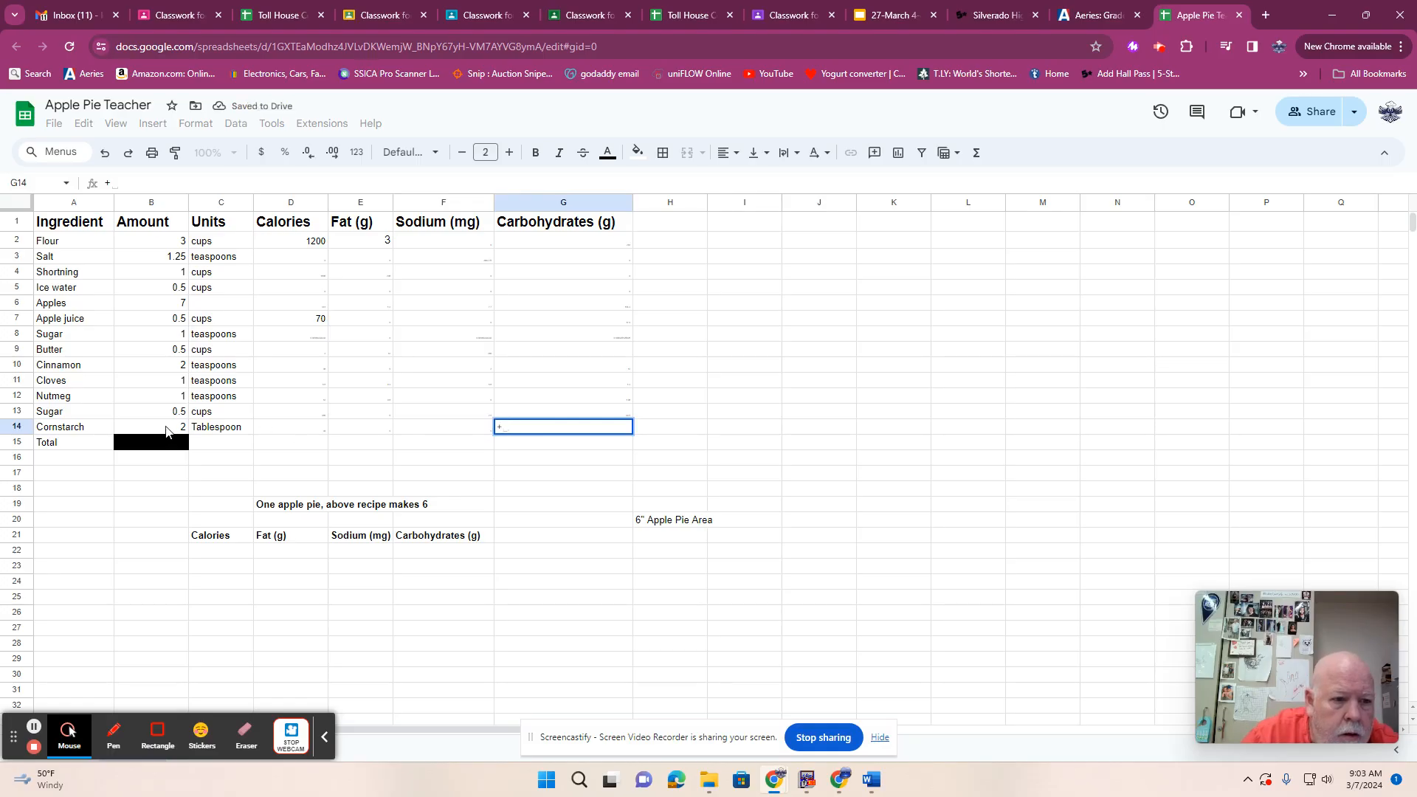
click(166, 431)
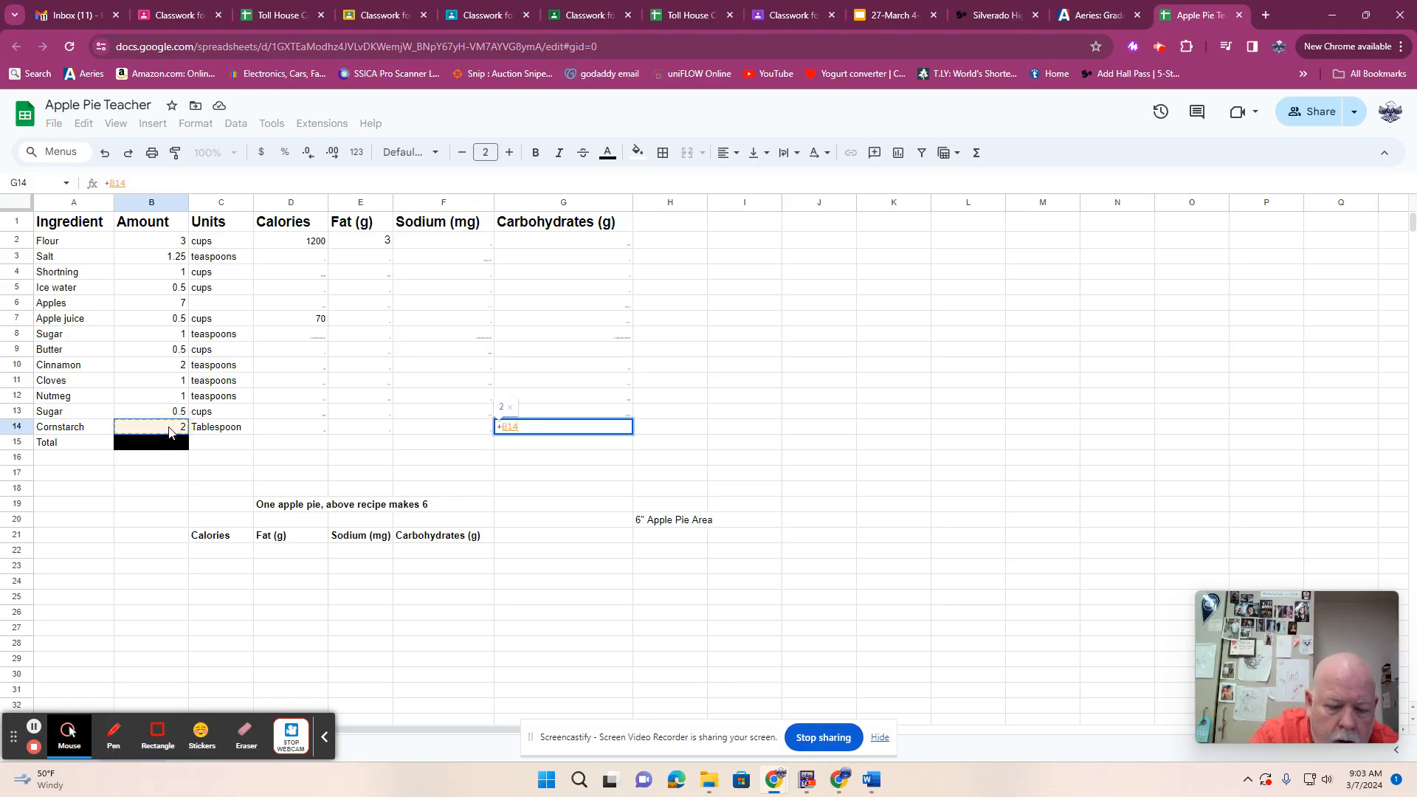
text(*)
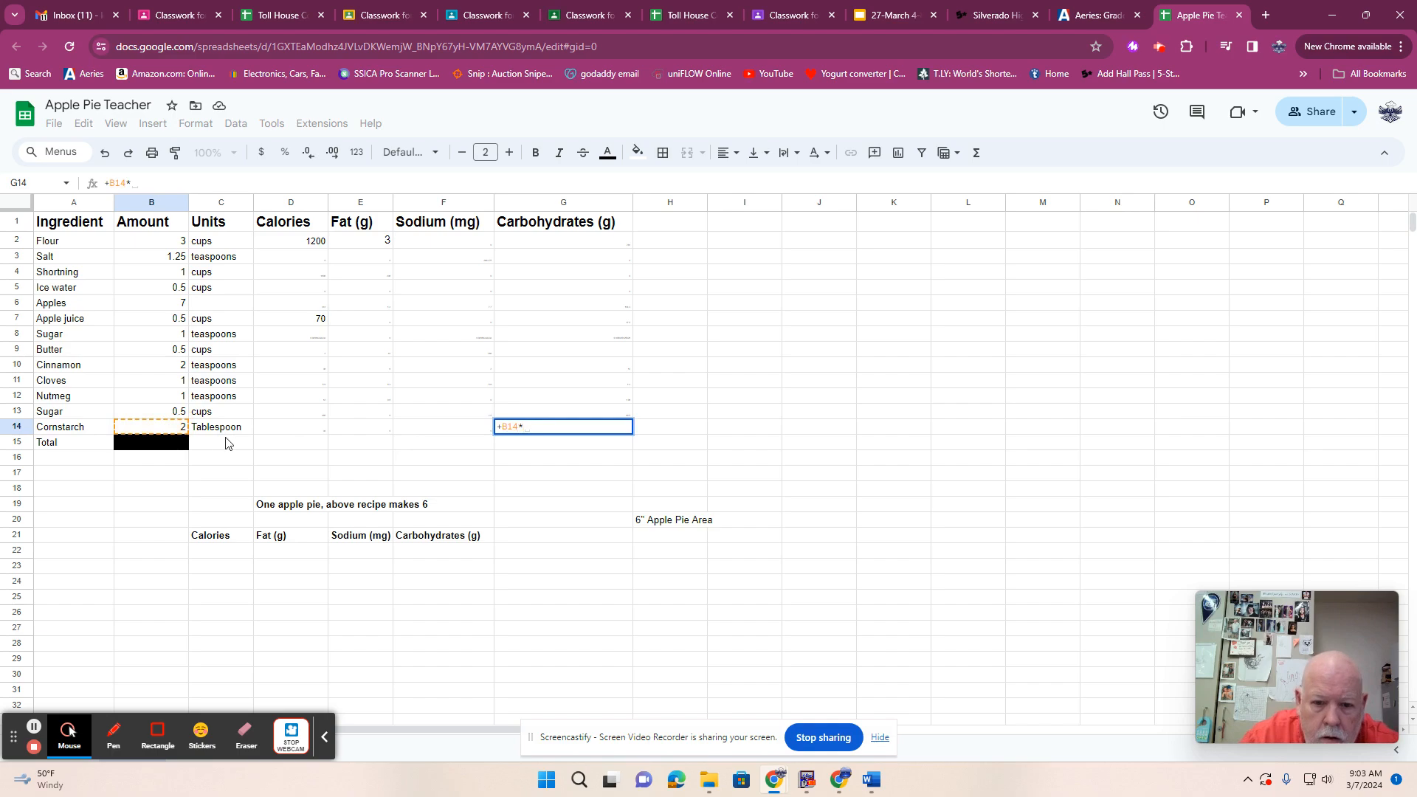
key(Return)
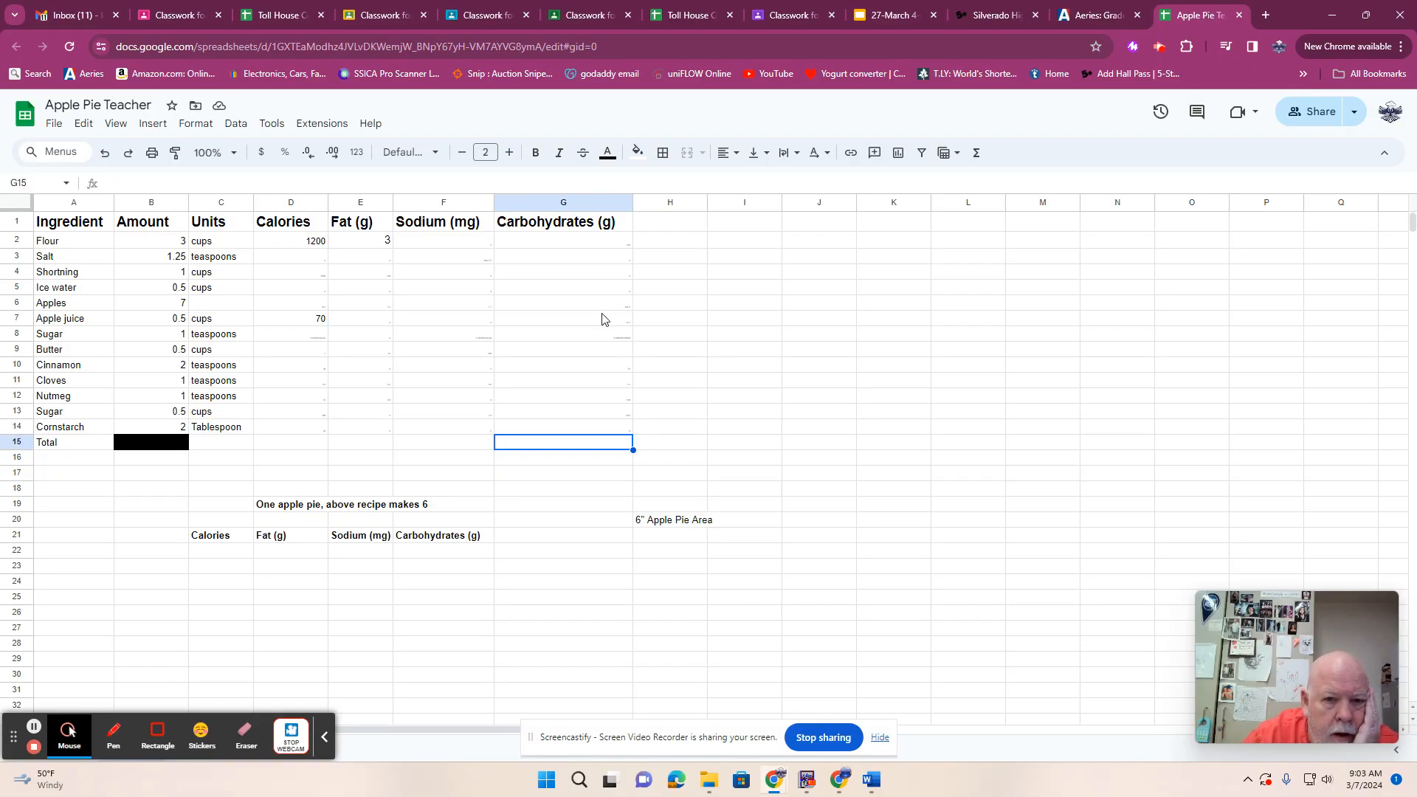
click(315, 246)
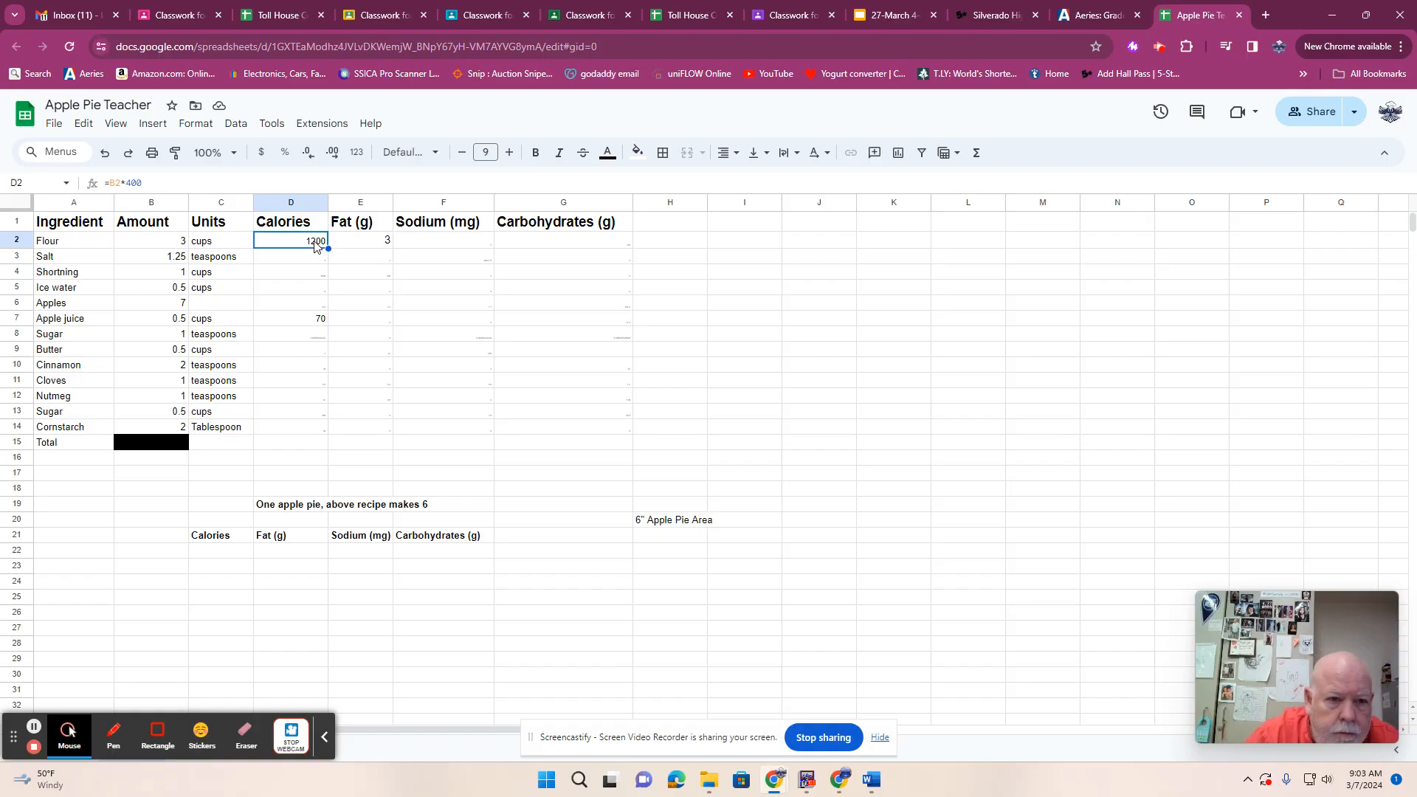
key(shift+Down)
key(shift+Down)
key(shift+Down)
key(shift+Down)
key(shift+Down)
key(shift+Down)
key(shift+Down)
key(shift+Down)
key(shift+Down)
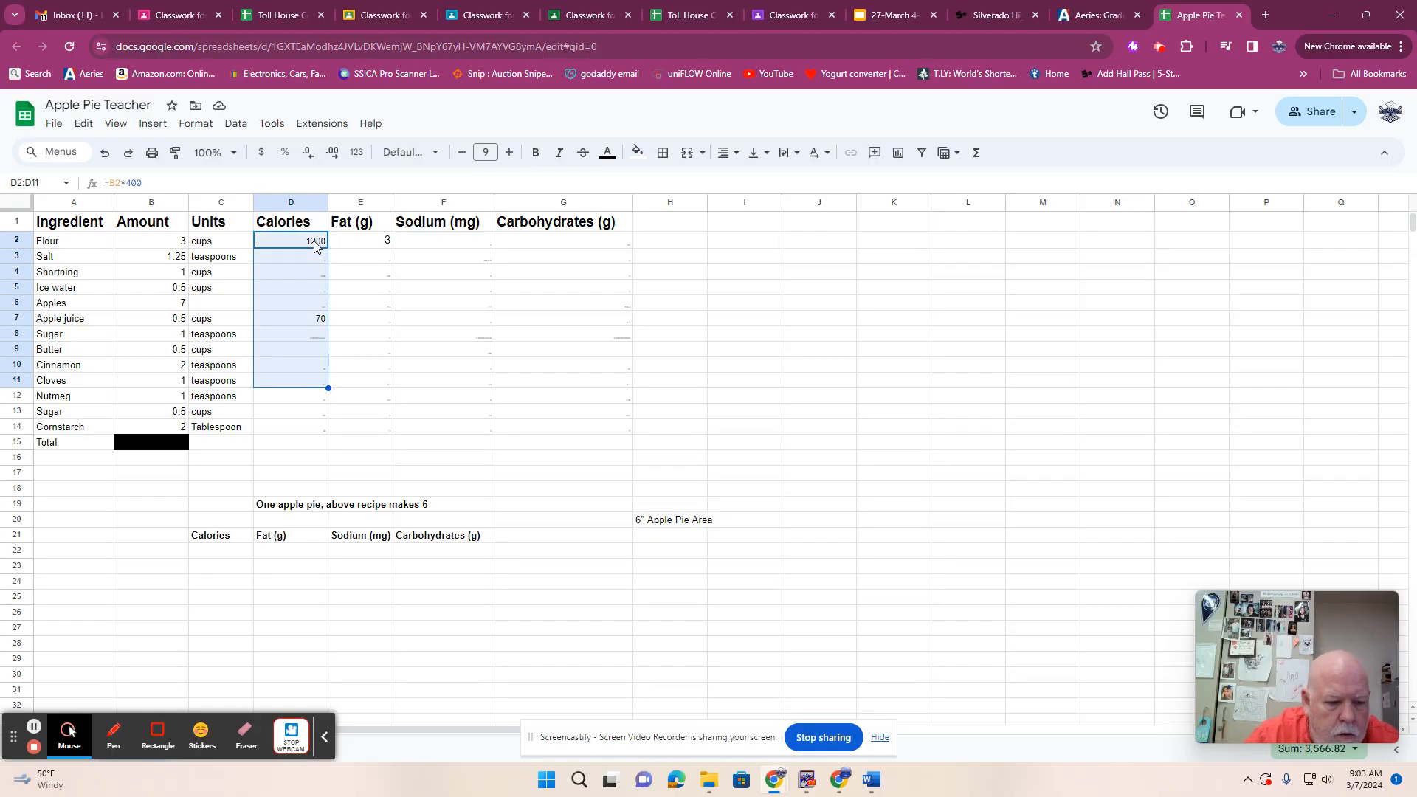
Total the calories of all ingredients in D15 with the suggested formula =SUM(D2:D14).
click(290, 447)
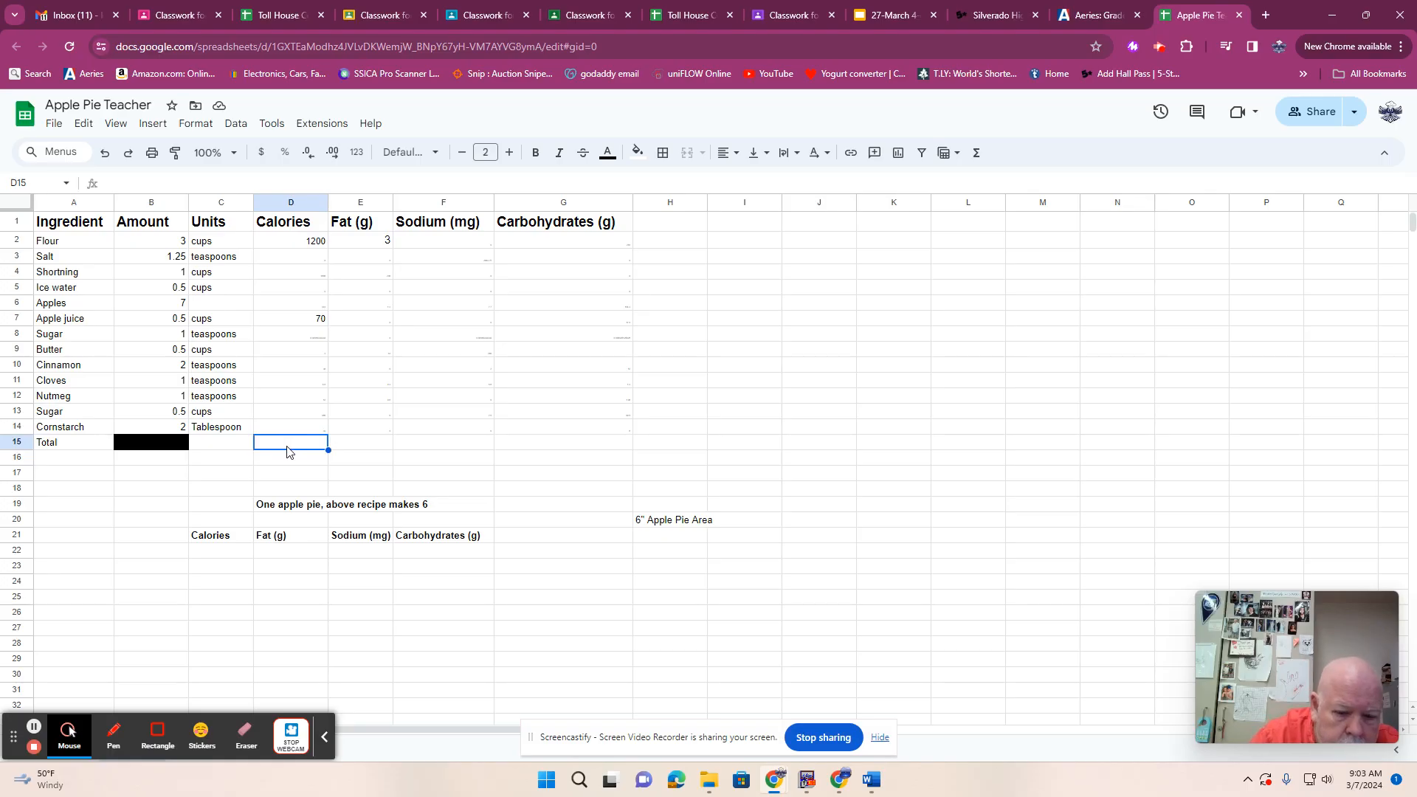
text(=)
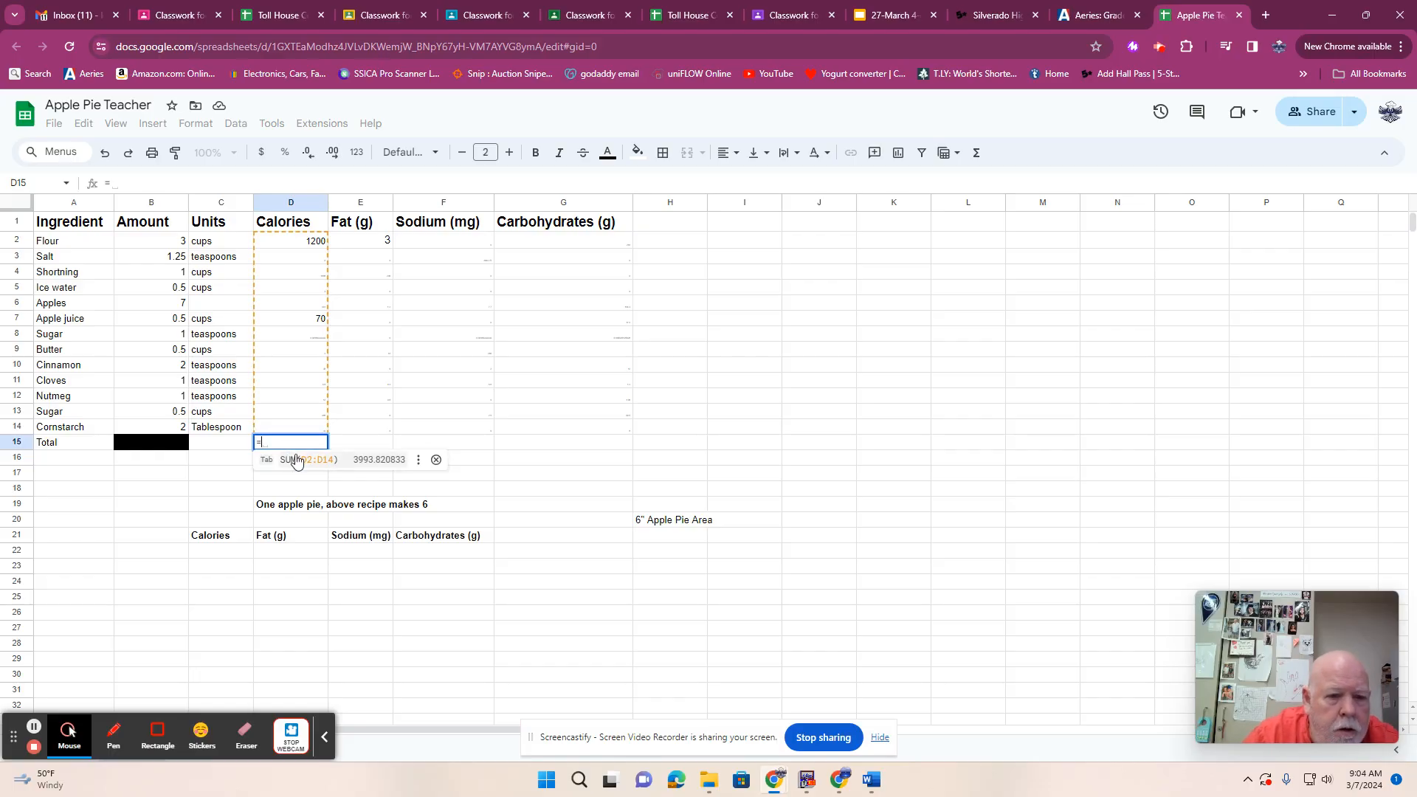
click(309, 461)
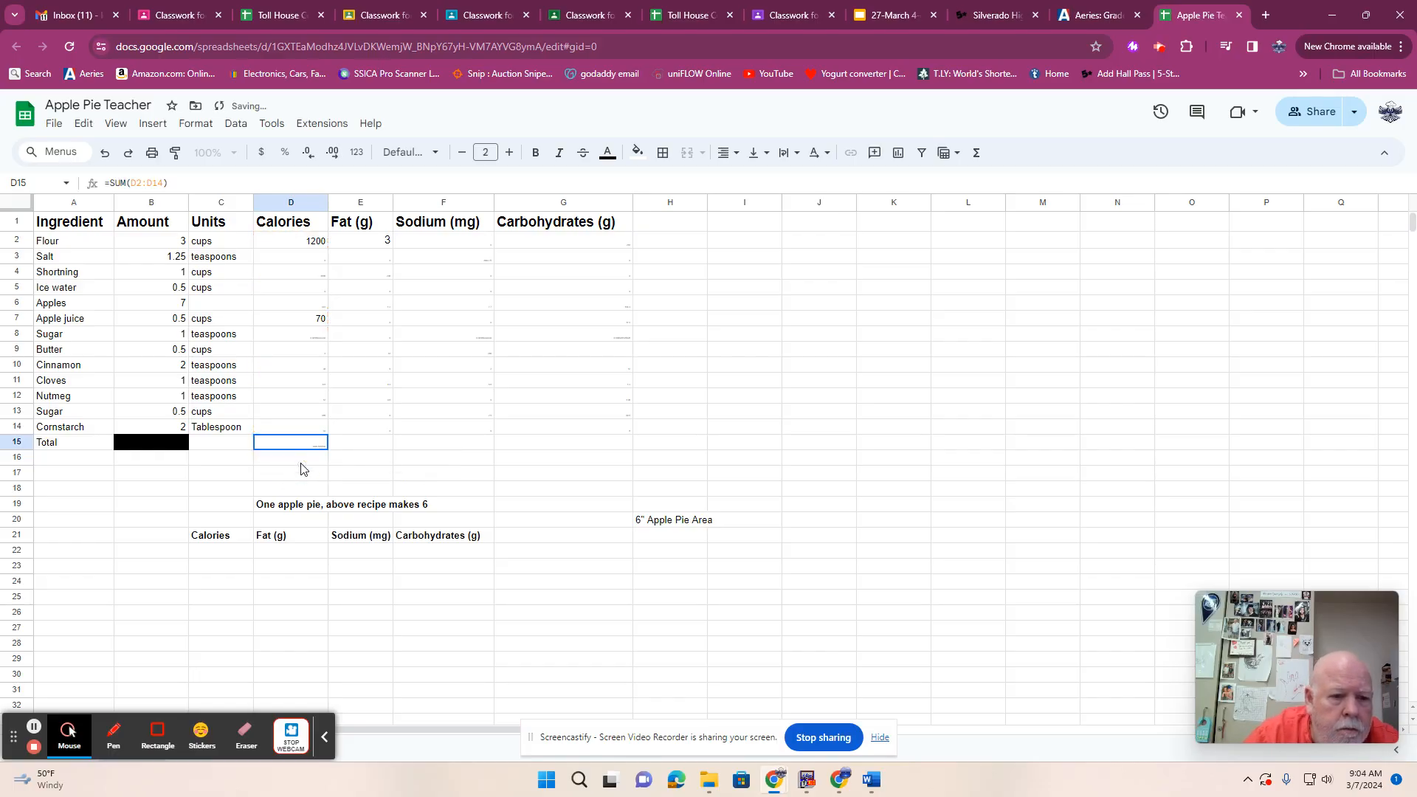
Total the fat in E15 and the sodium in F15 with the suggested formulas =SUM(E2:E14) and =SUM(F2:F14).
click(362, 449)
text(=)
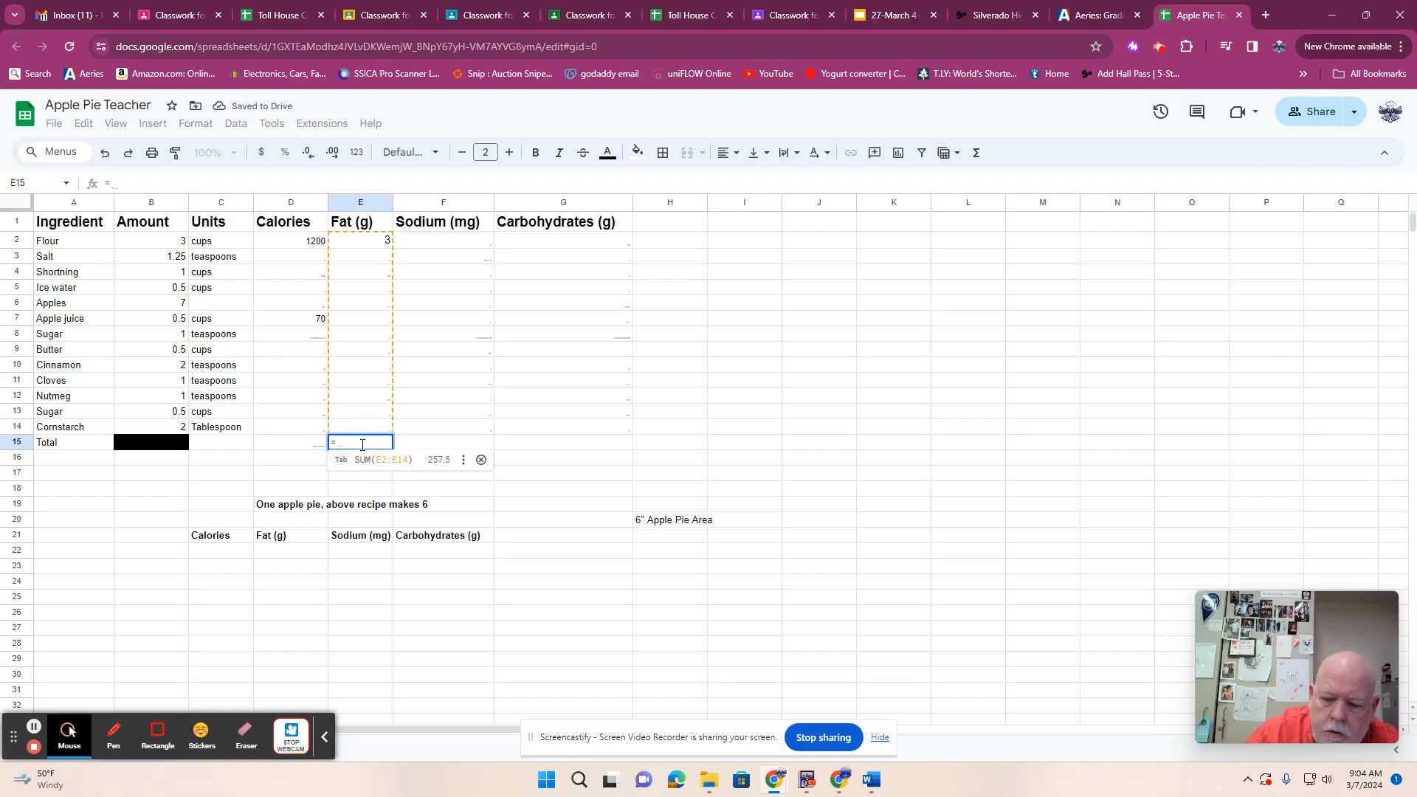
click(438, 455)
click(438, 451)
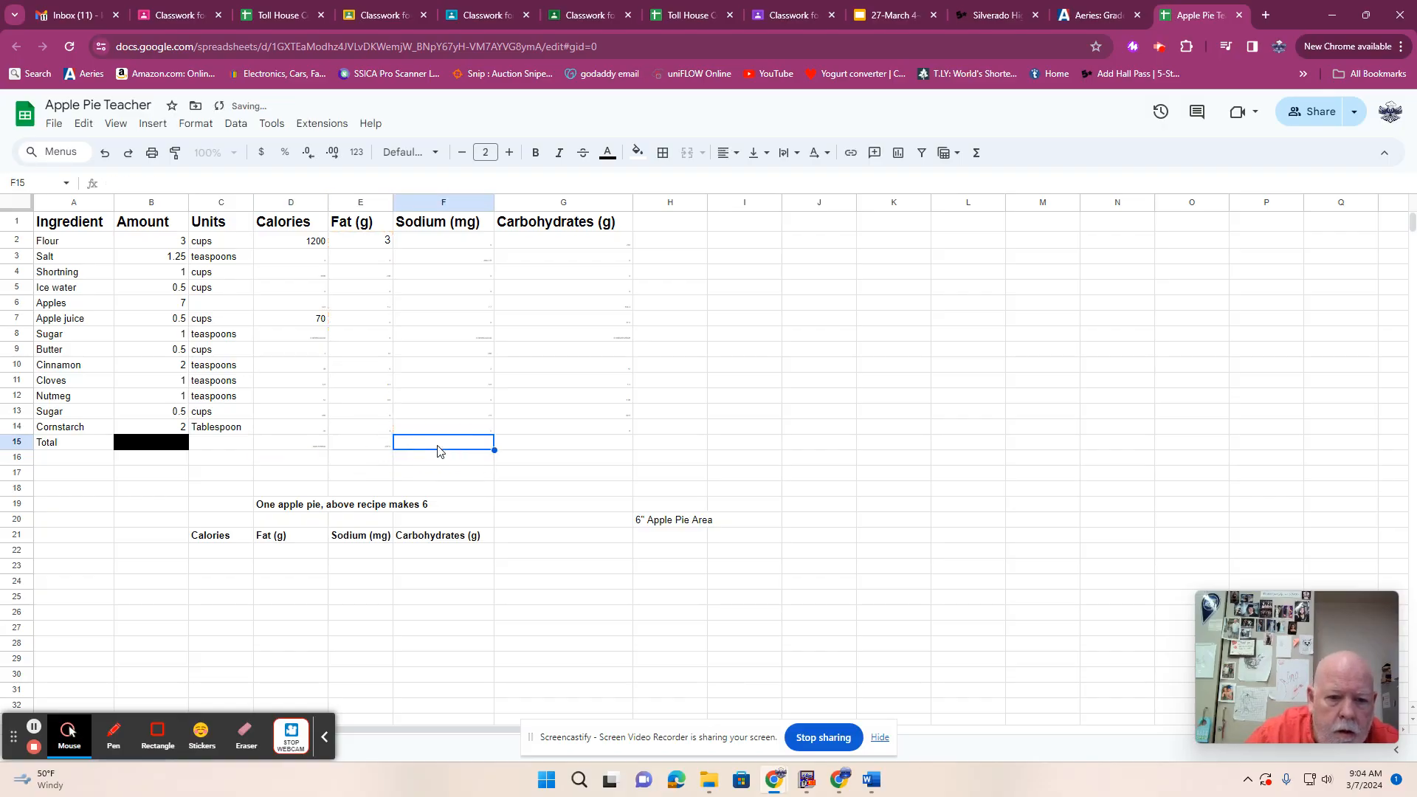
text(=)
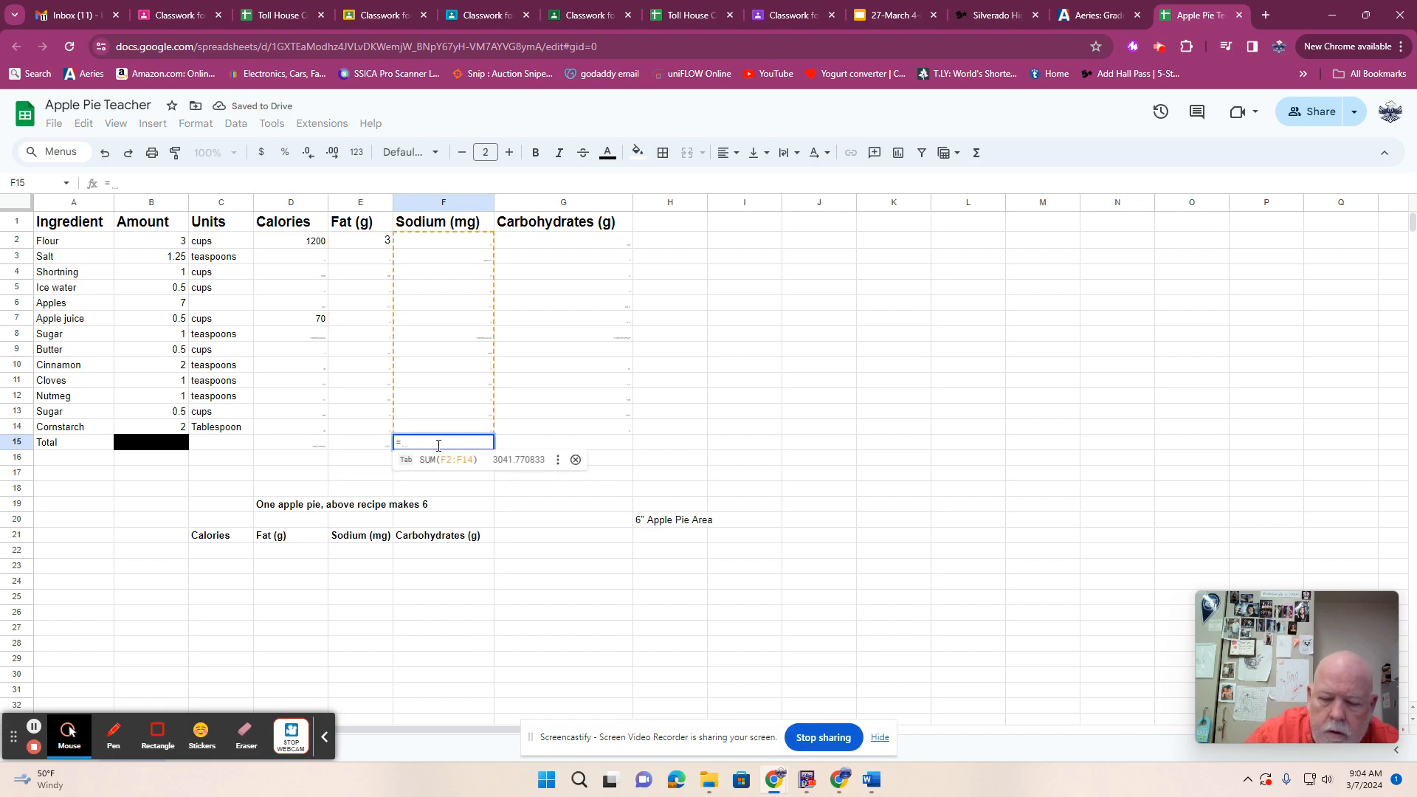
click(441, 455)
Total the carbohydrates of all ingredients in G15 with the suggested formula =SUM(G2:G14).
click(536, 447)
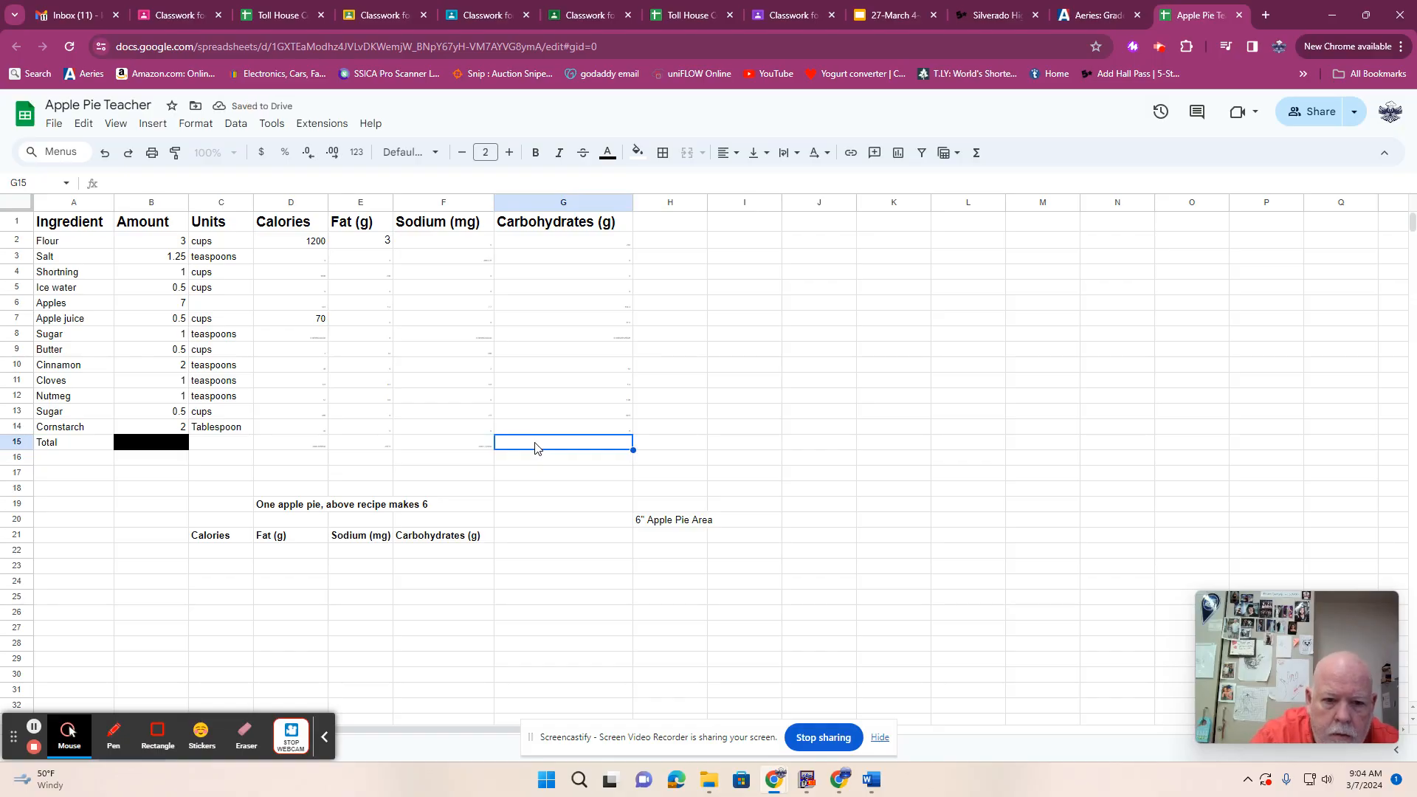
text(=)
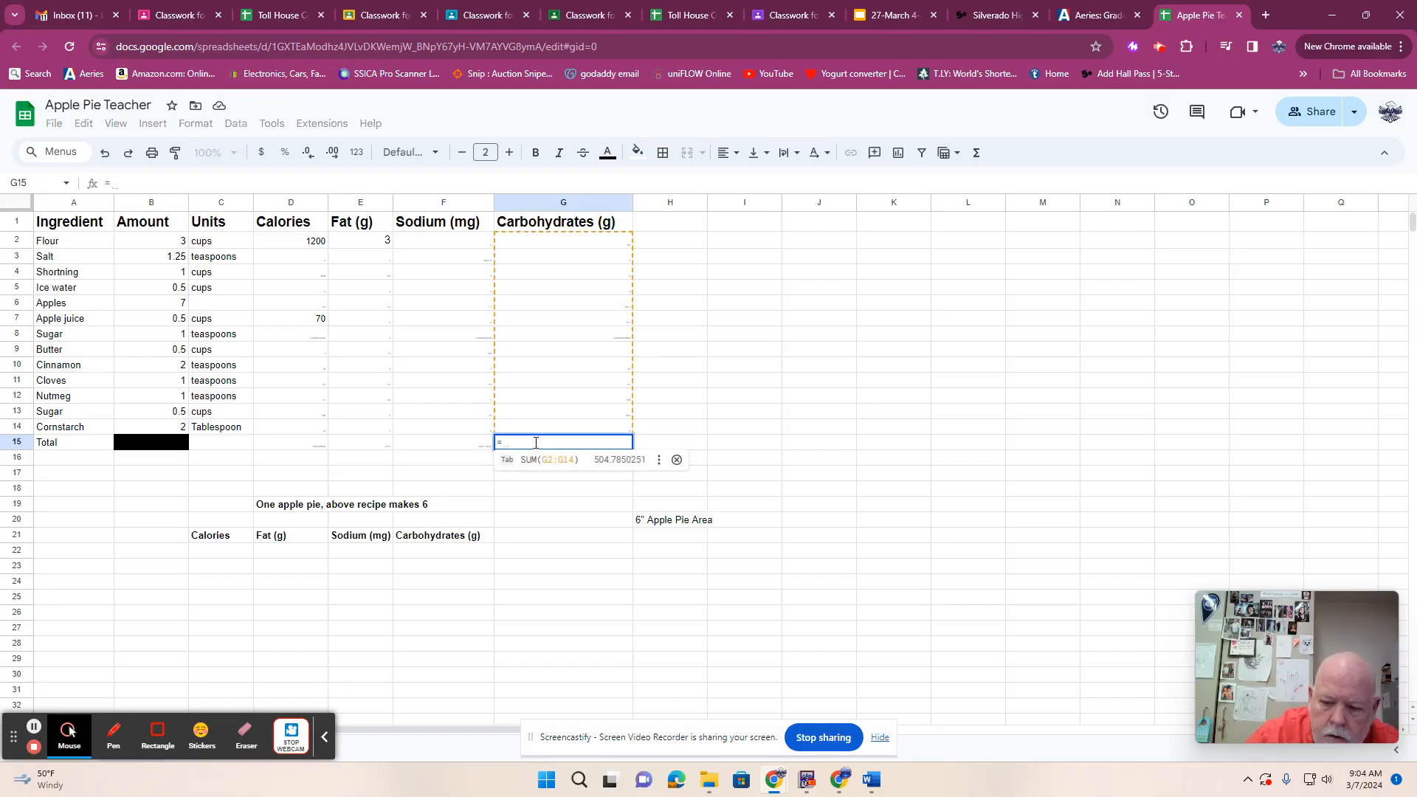
click(536, 448)
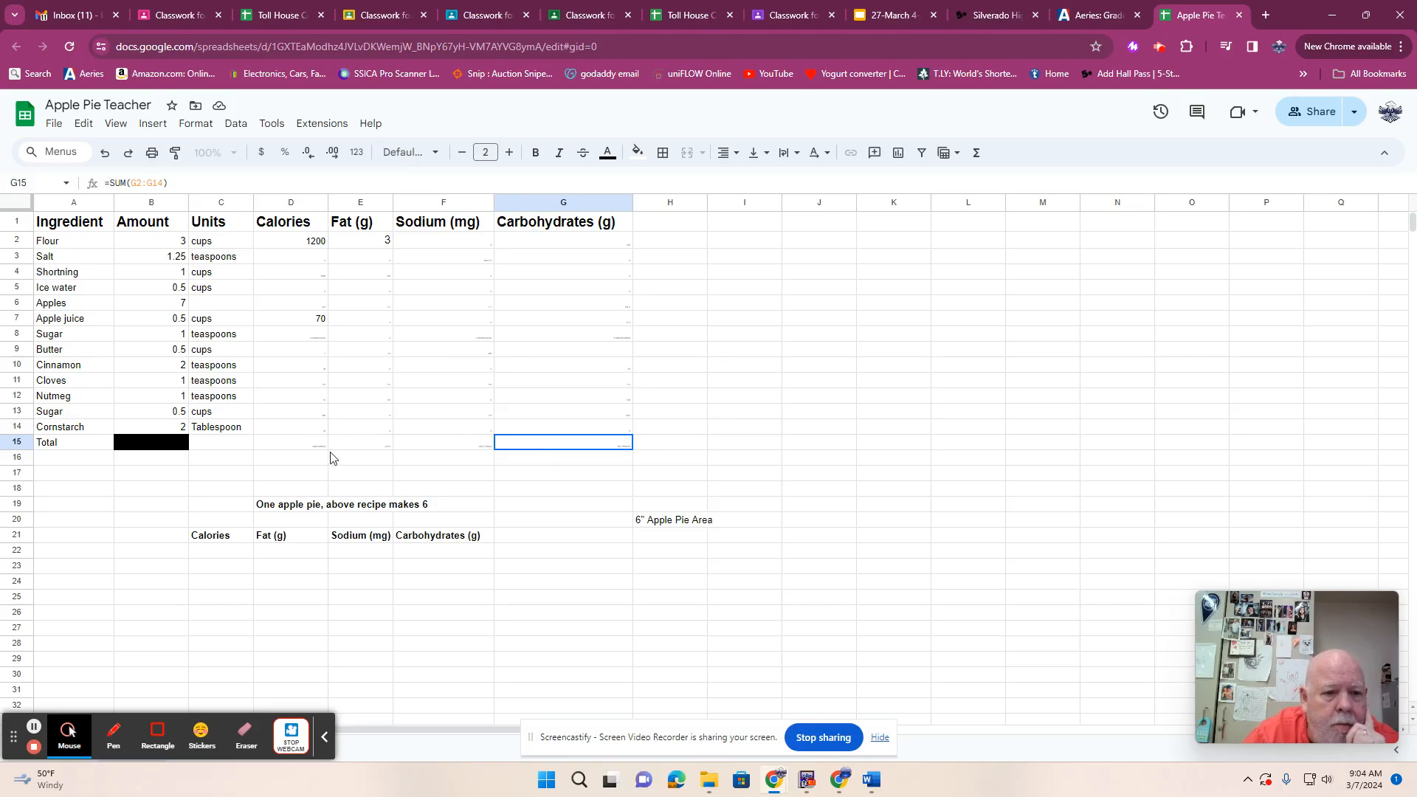
Enter the formula =D15/6 in C22 for the calories in one of the six apple pies.
click(238, 552)
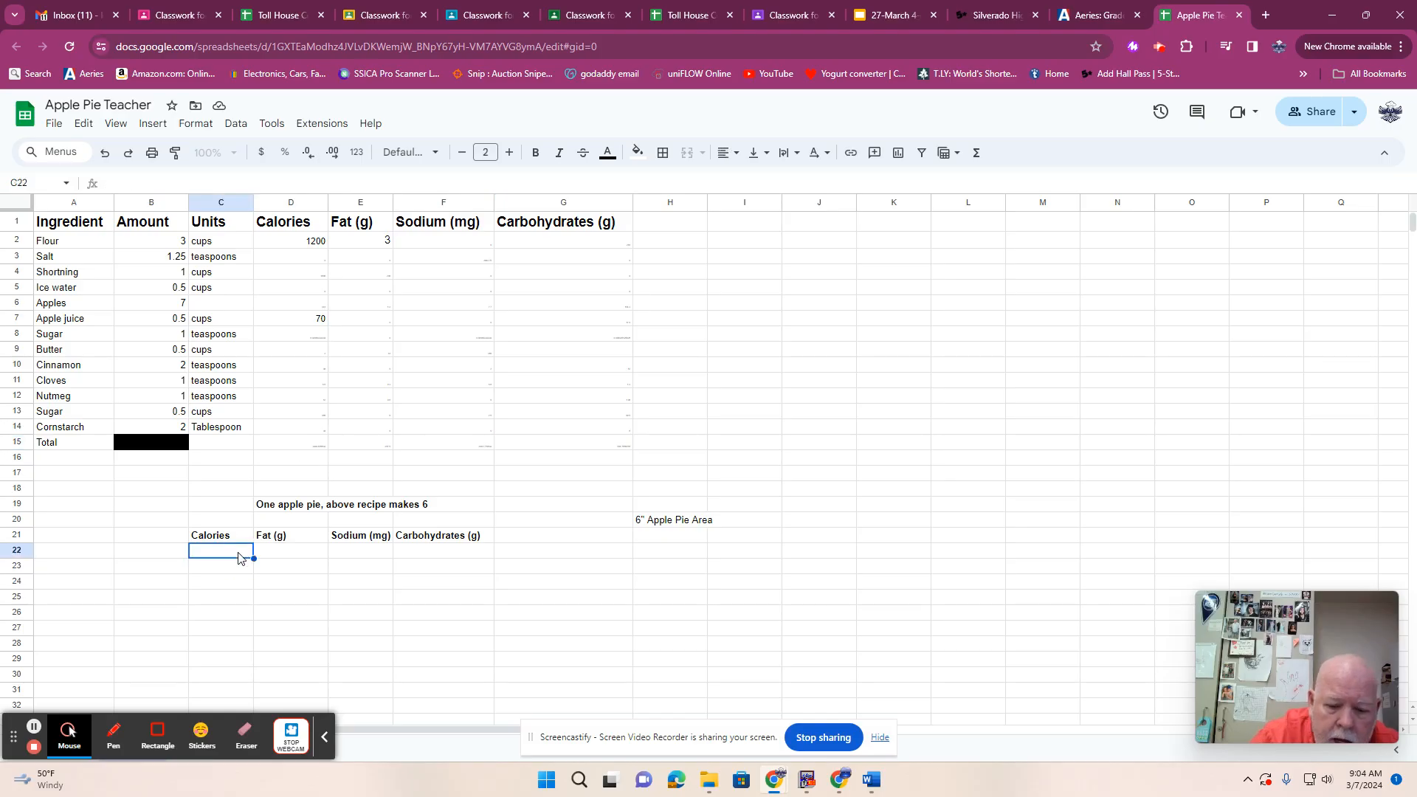
text(=)
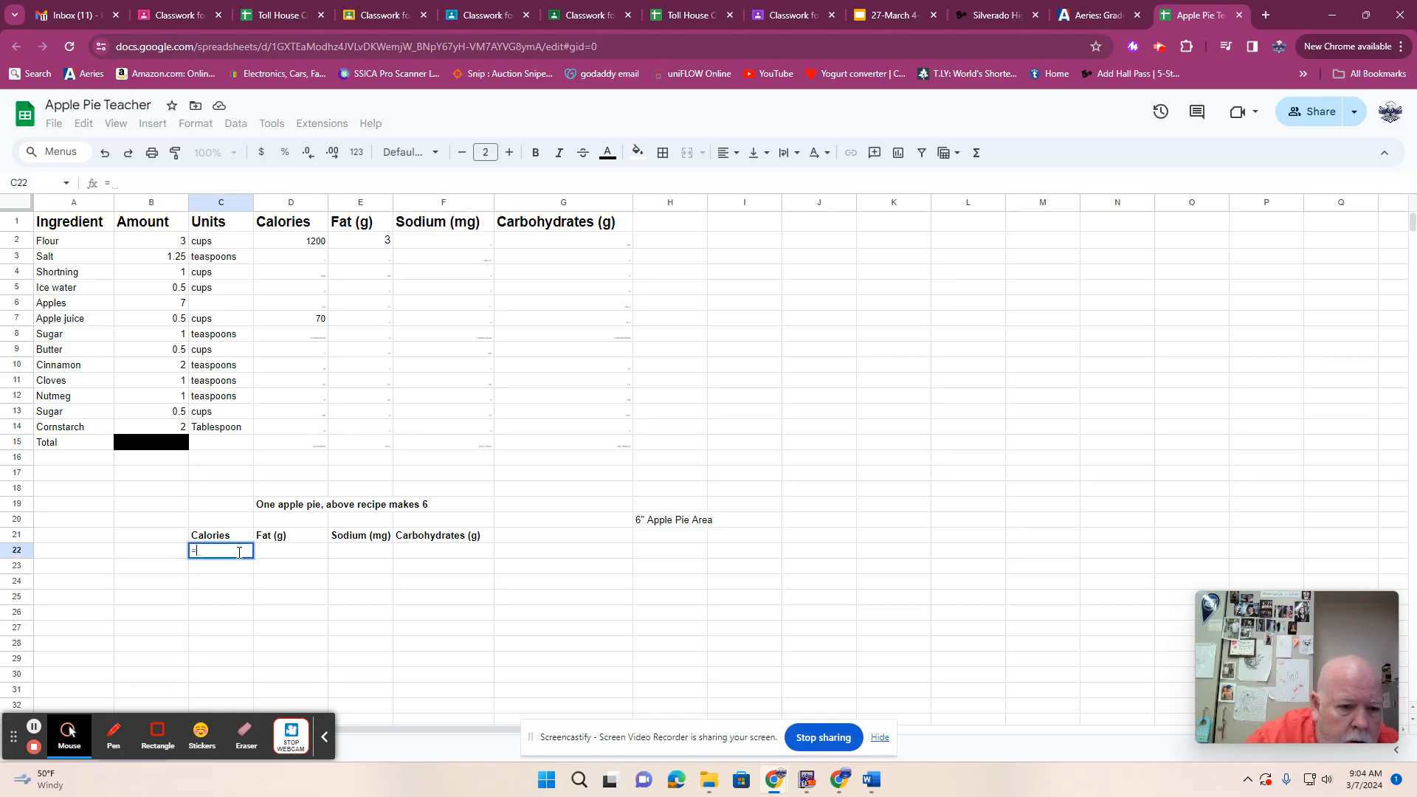
click(321, 443)
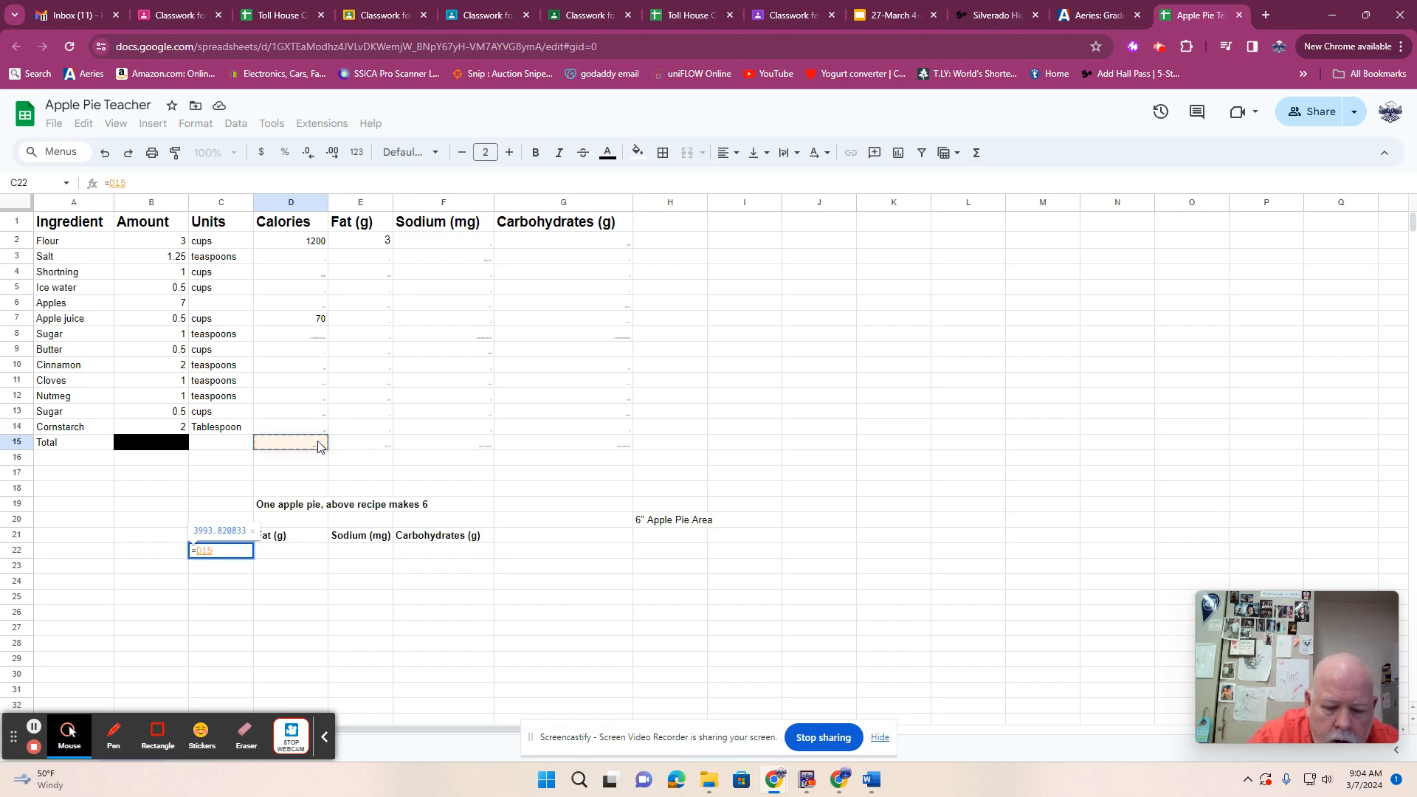
text(?)
key(BackSpace)
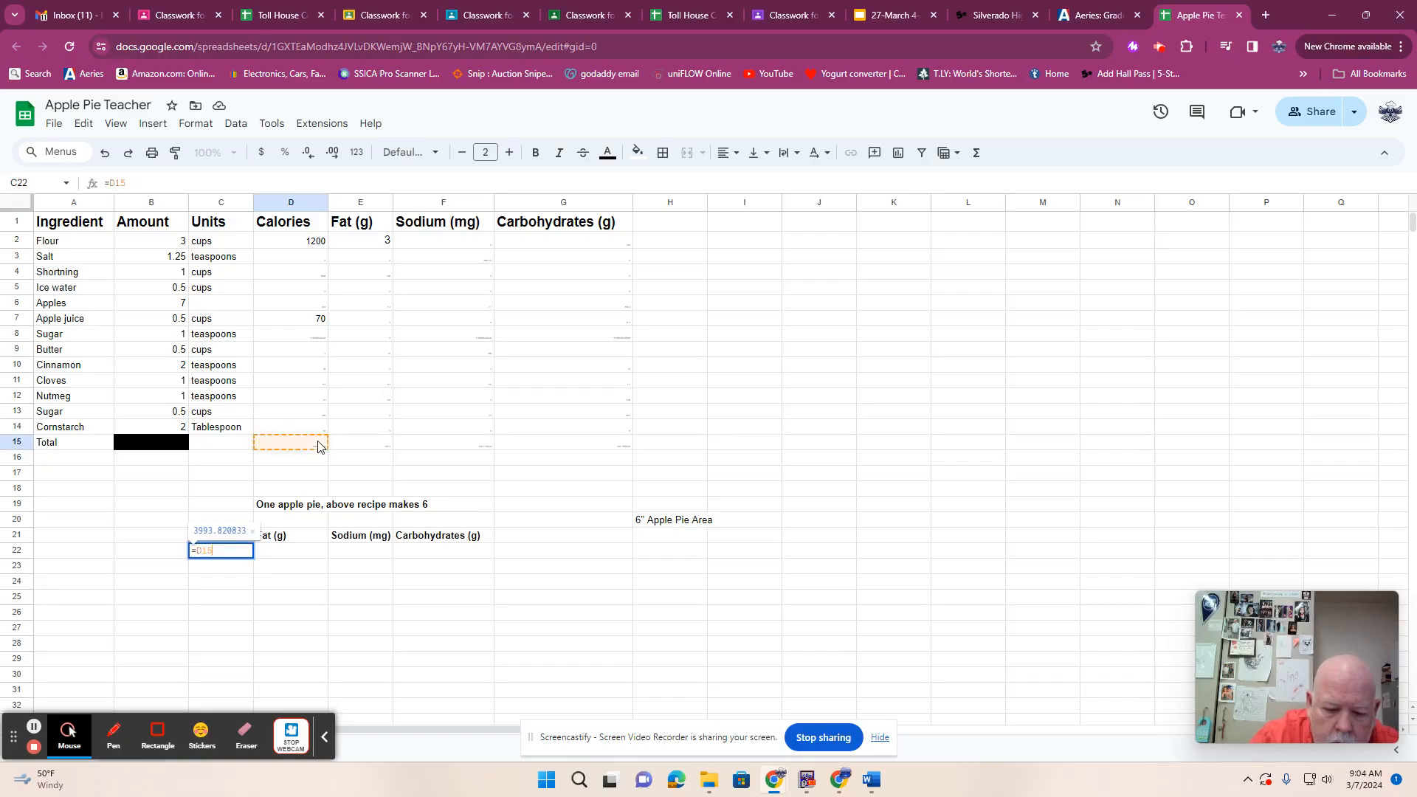
text(/6)
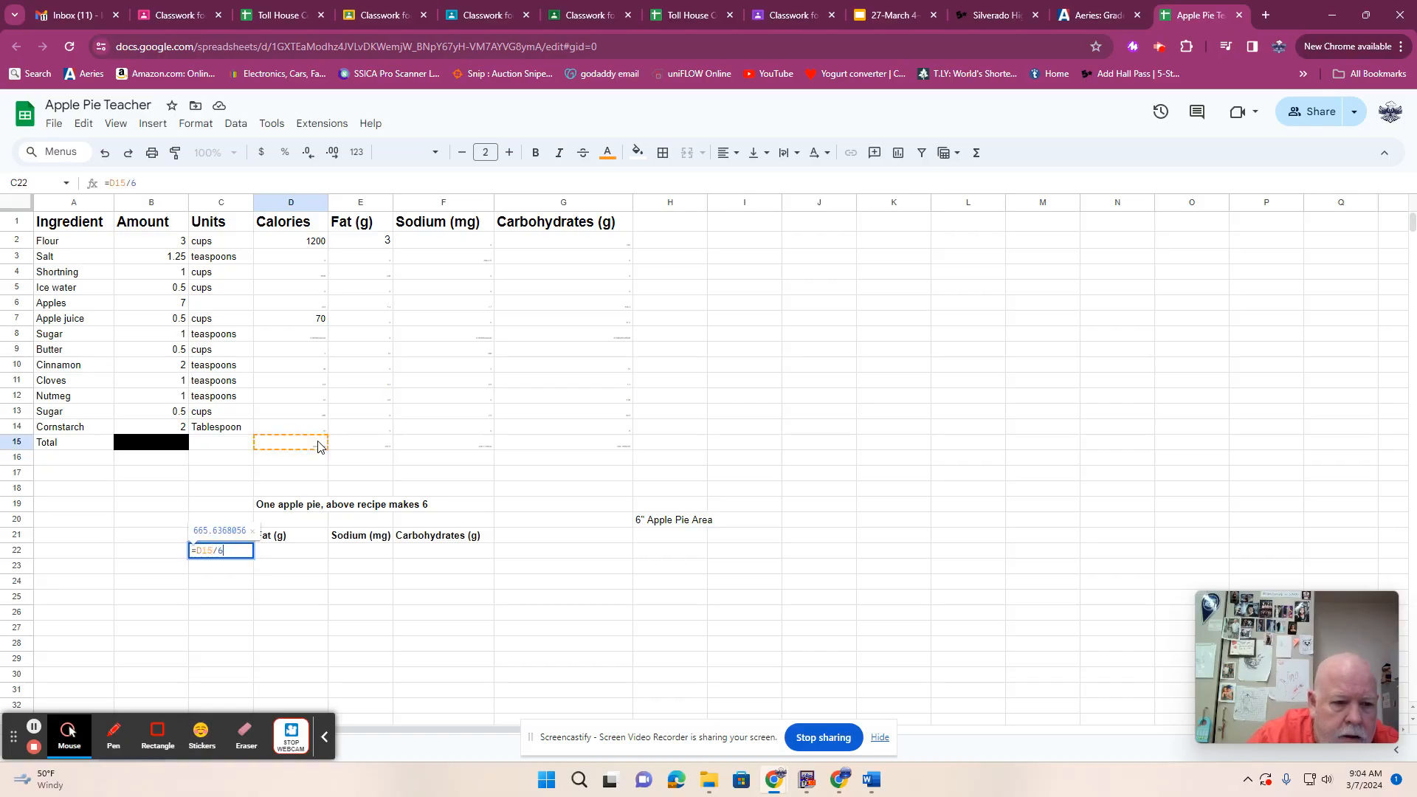
key(Return)
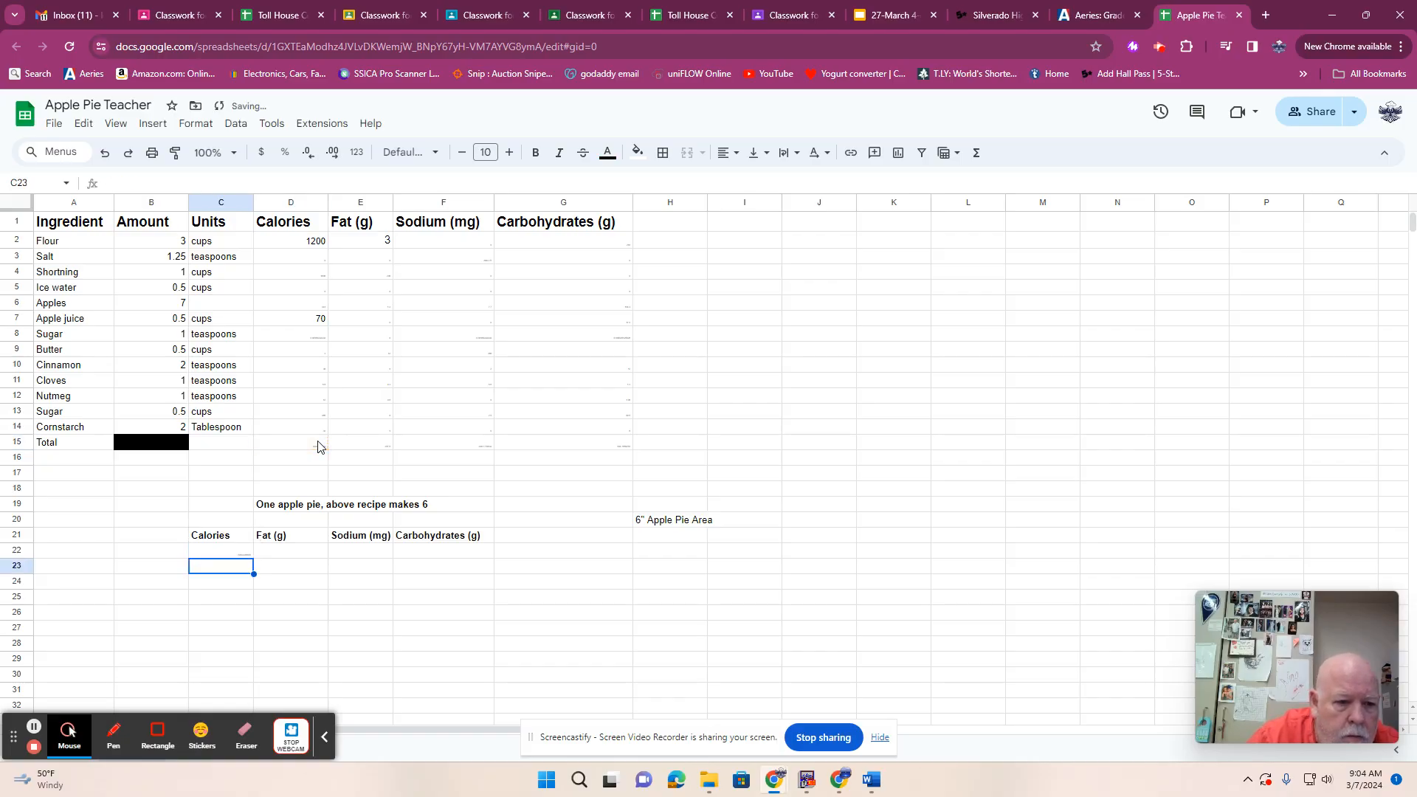
Enter the formula =E15/6 in D22 for the fat in one apple pie.
click(303, 552)
click(371, 447)
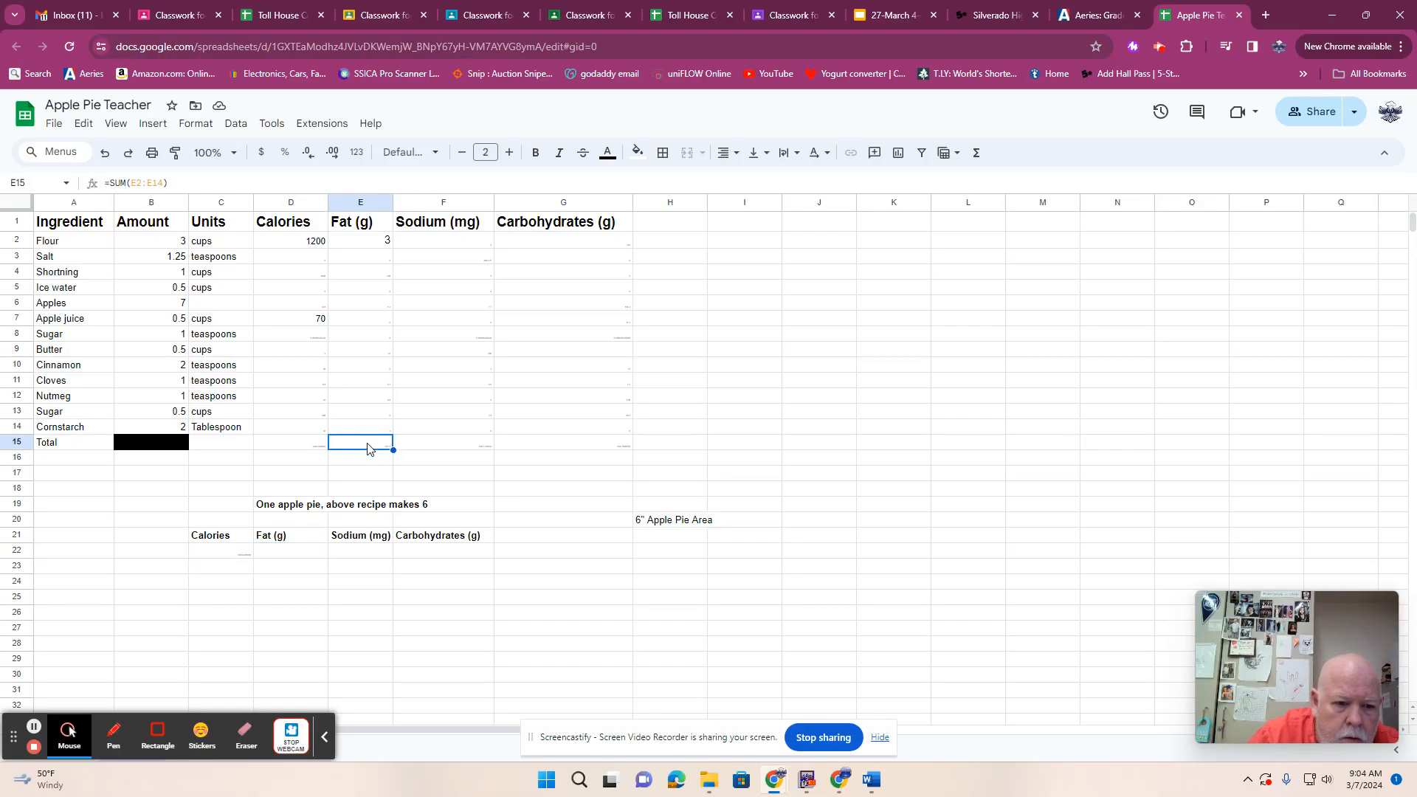
click(271, 555)
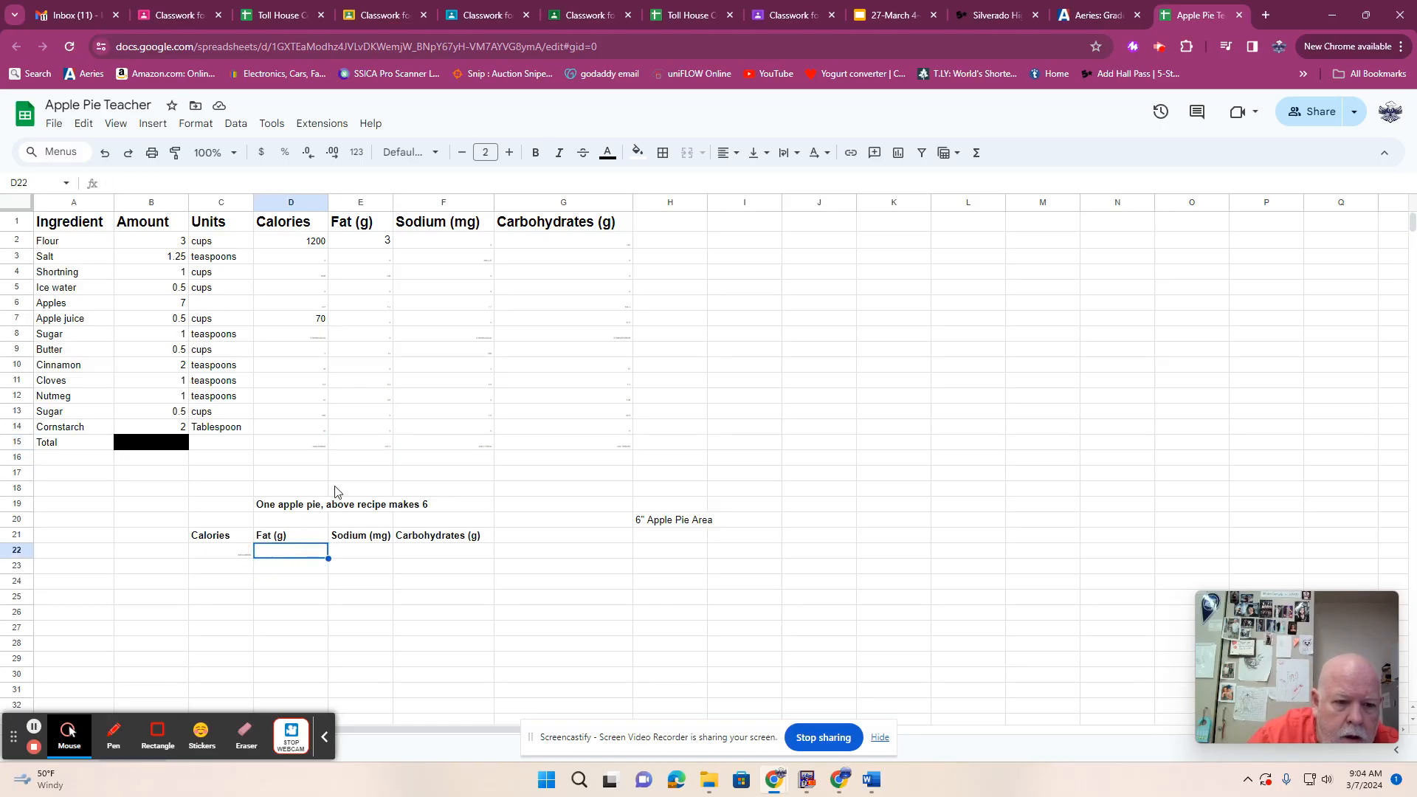
text(=)
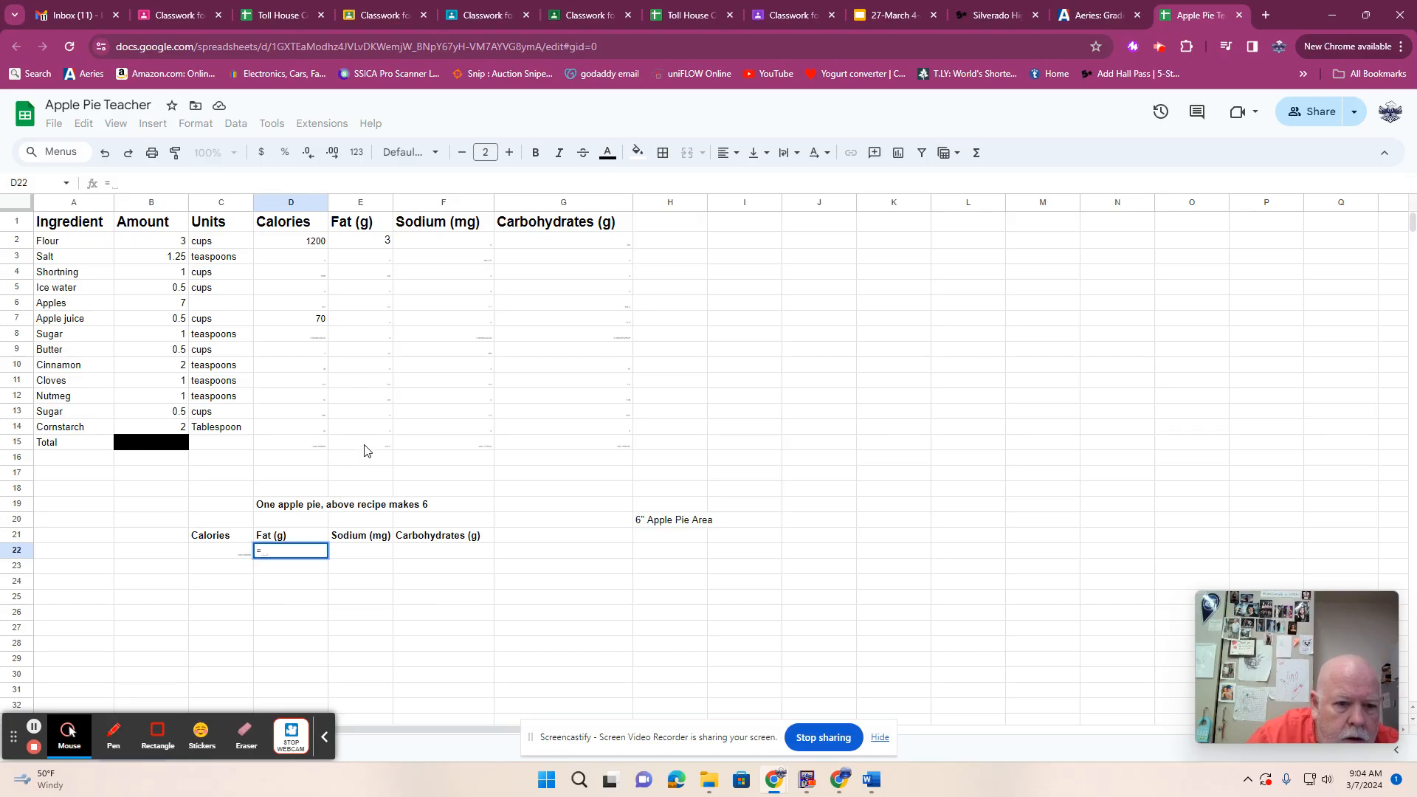
click(367, 446)
text(/6)
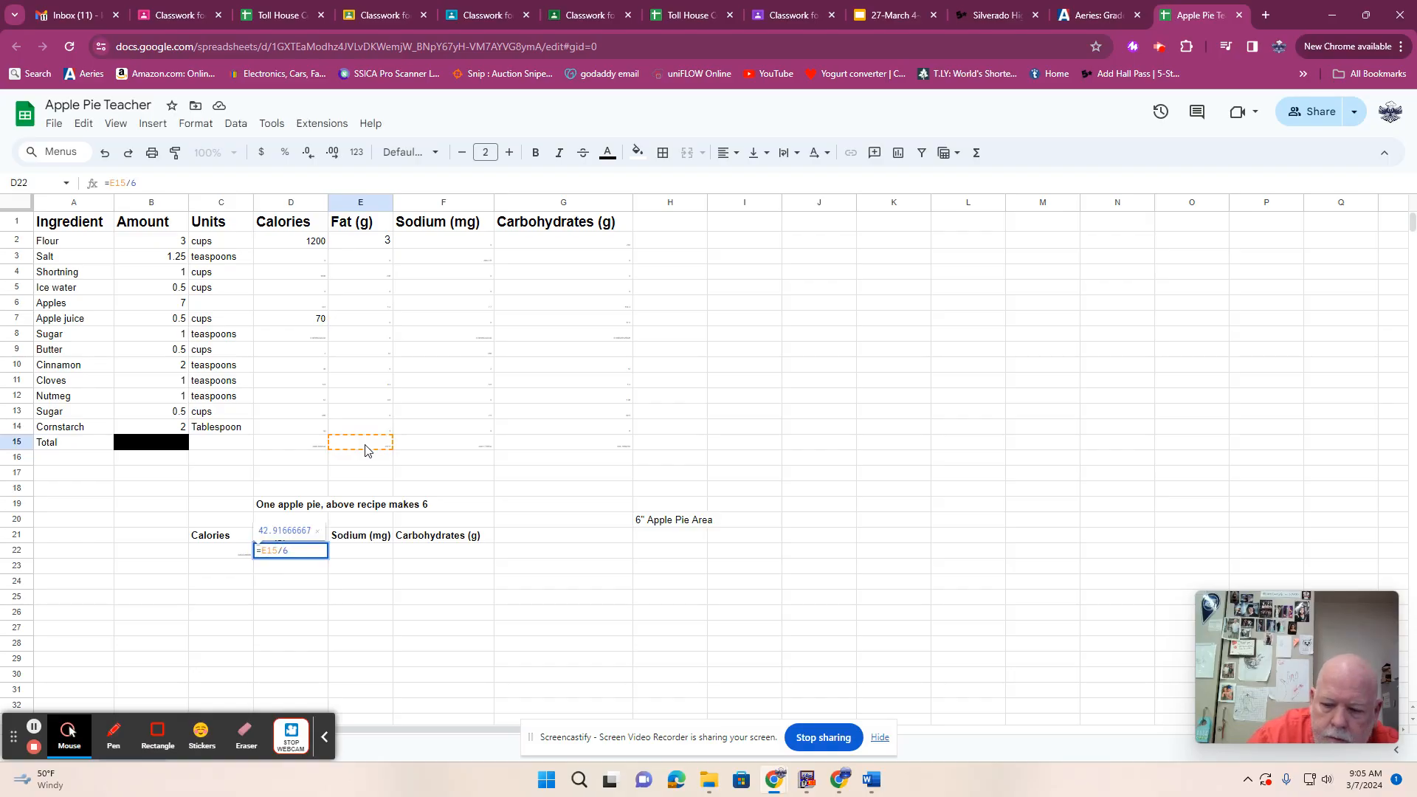
key(Return)
Enter the formula =F15/6 in E22 for the sodium in one apple pie.
click(358, 553)
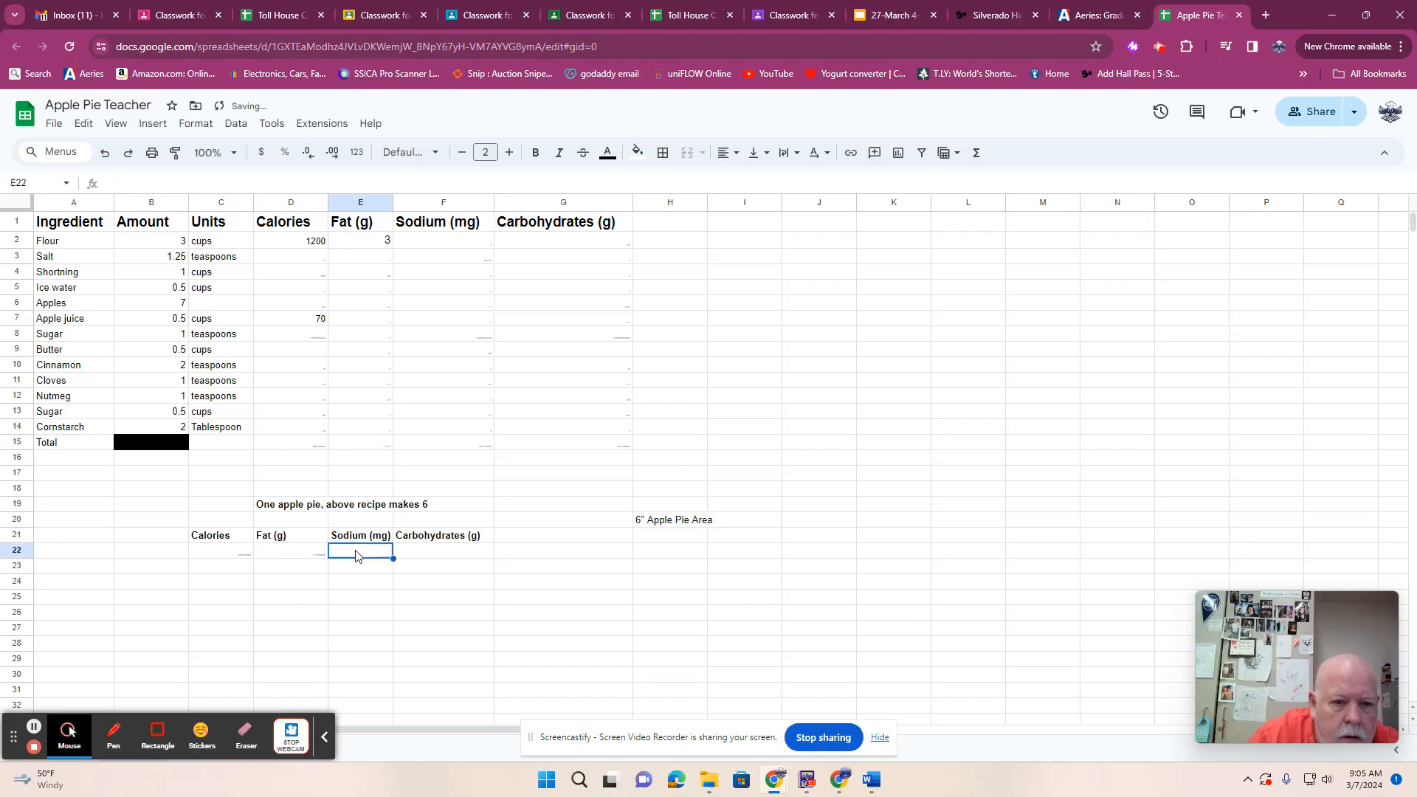
double_click(359, 554)
text(=)
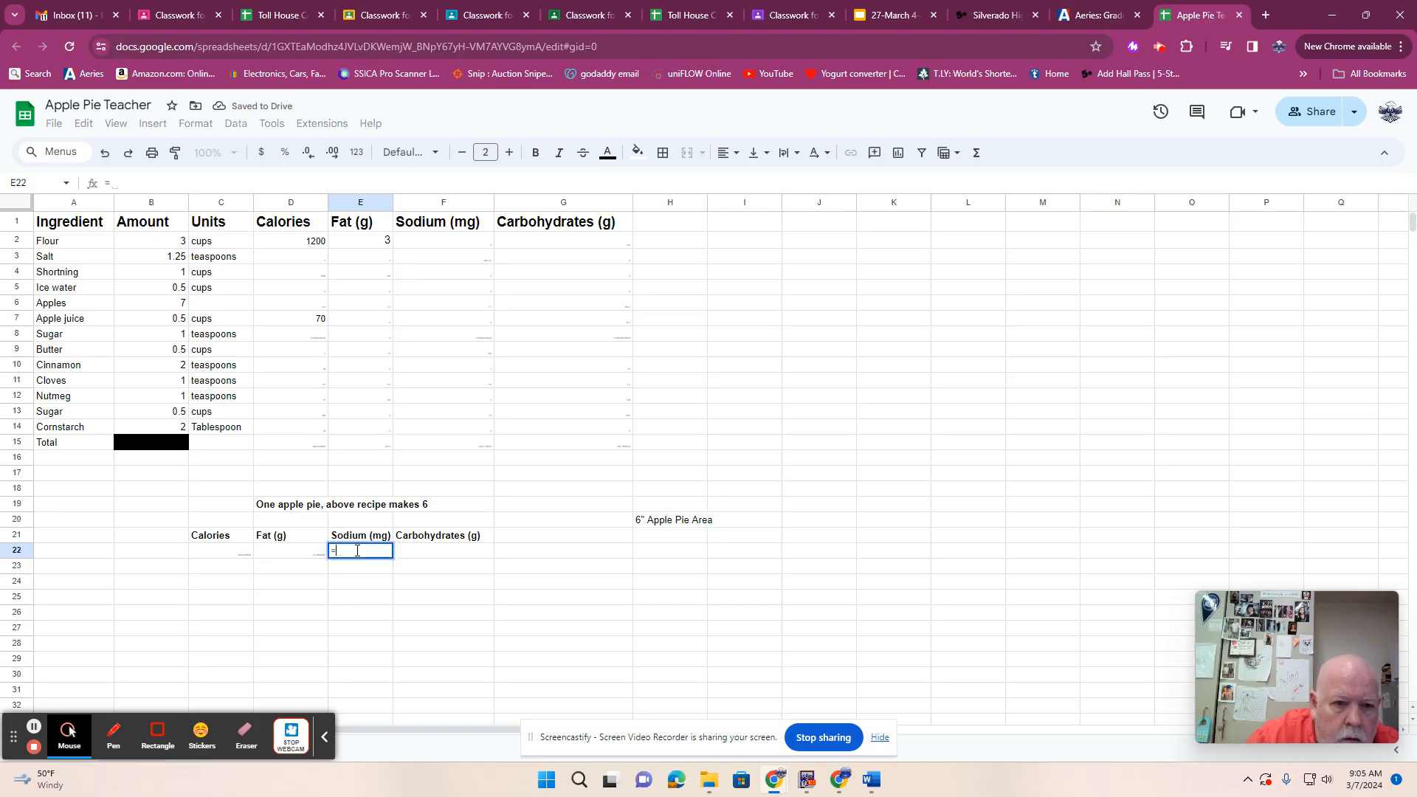
click(452, 450)
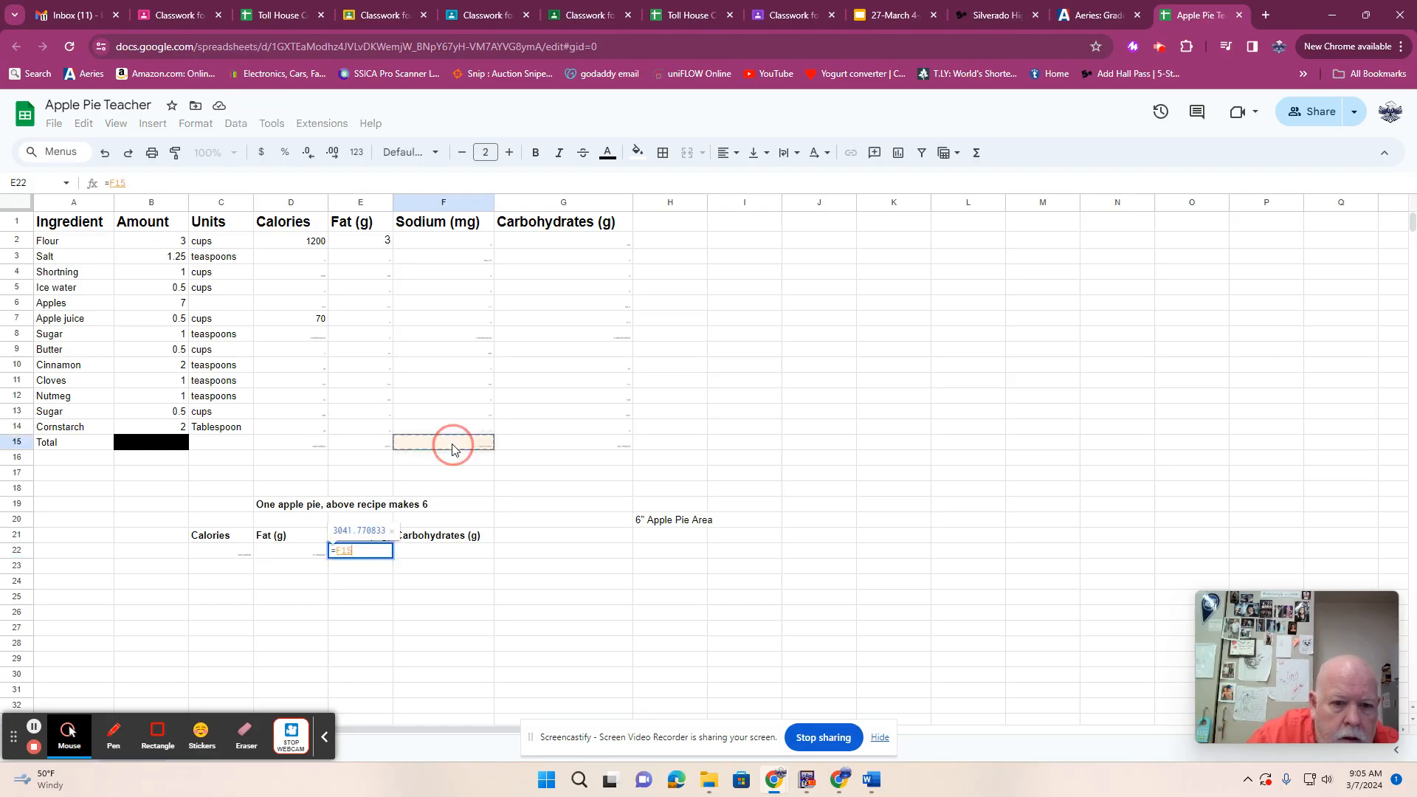
text(/6)
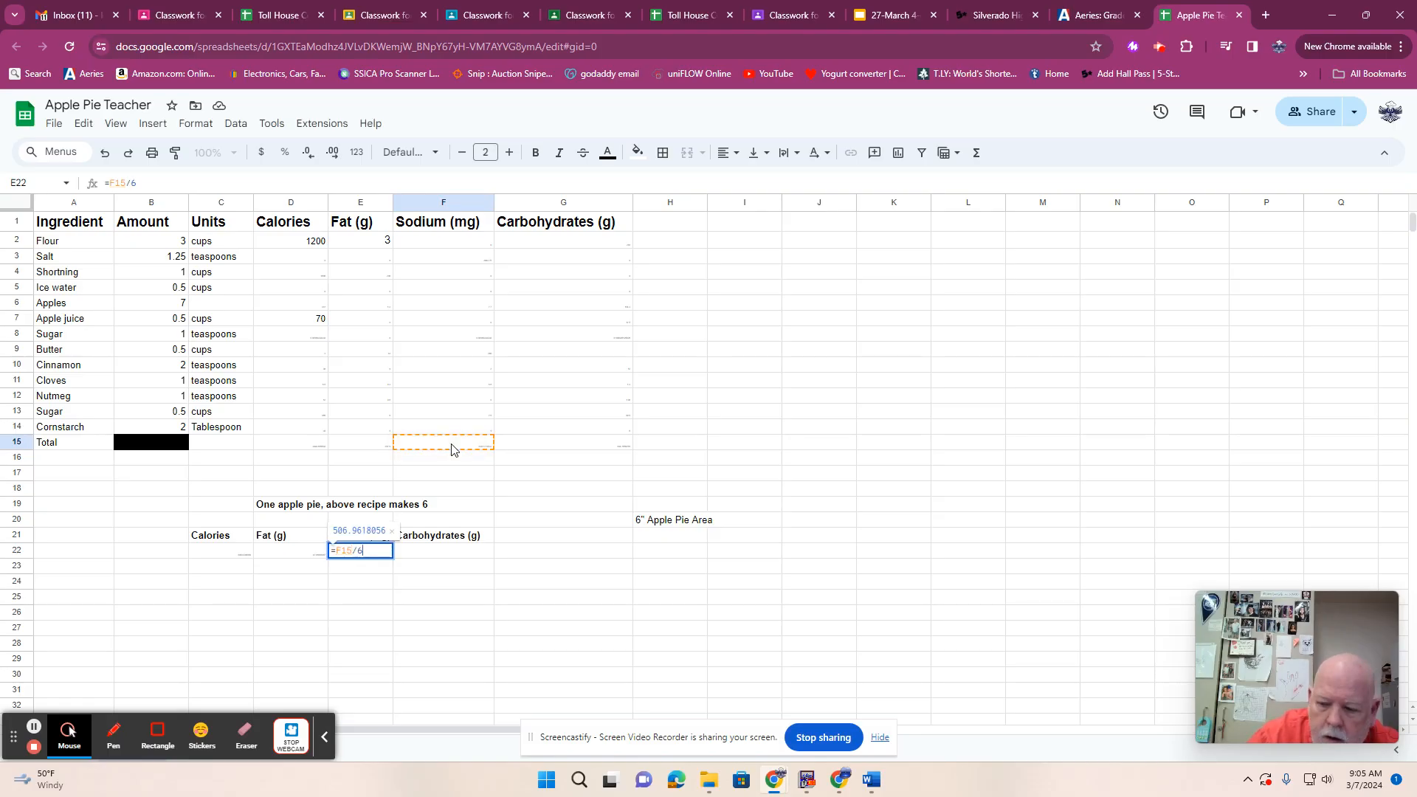
key(Return)
Enter the formula =G15/6 in F22 for the carbohydrates in one apple pie.
click(453, 555)
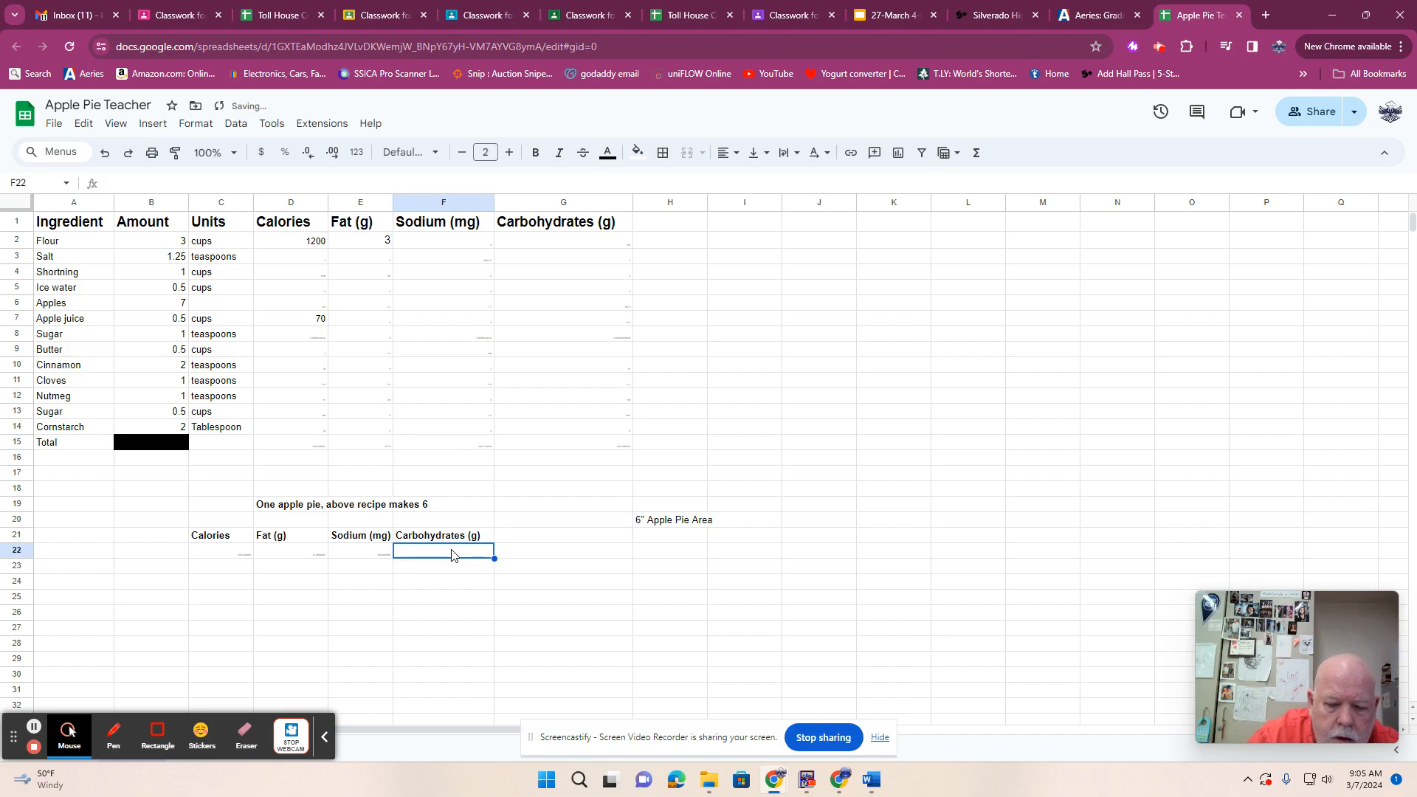
text(=)
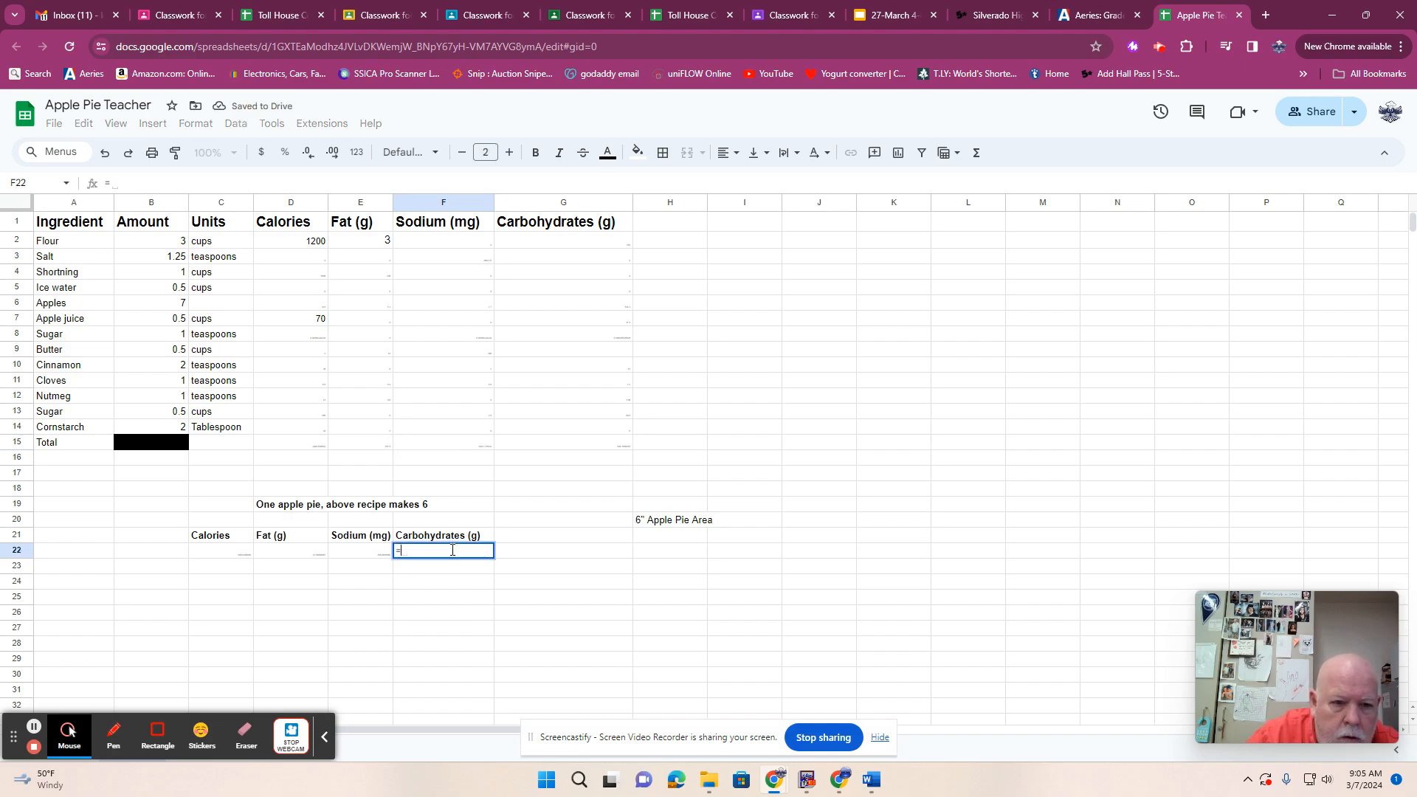
click(554, 446)
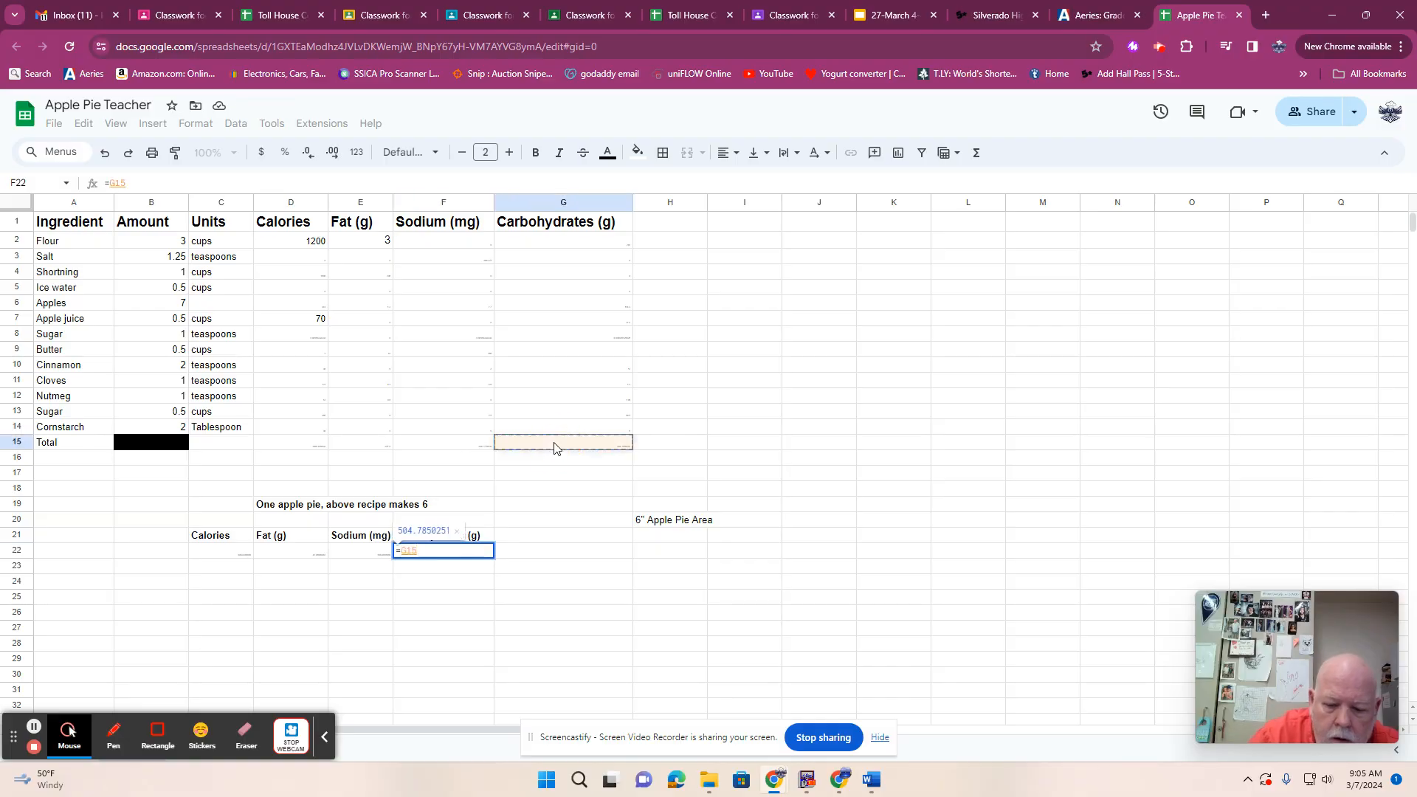
text(/6)
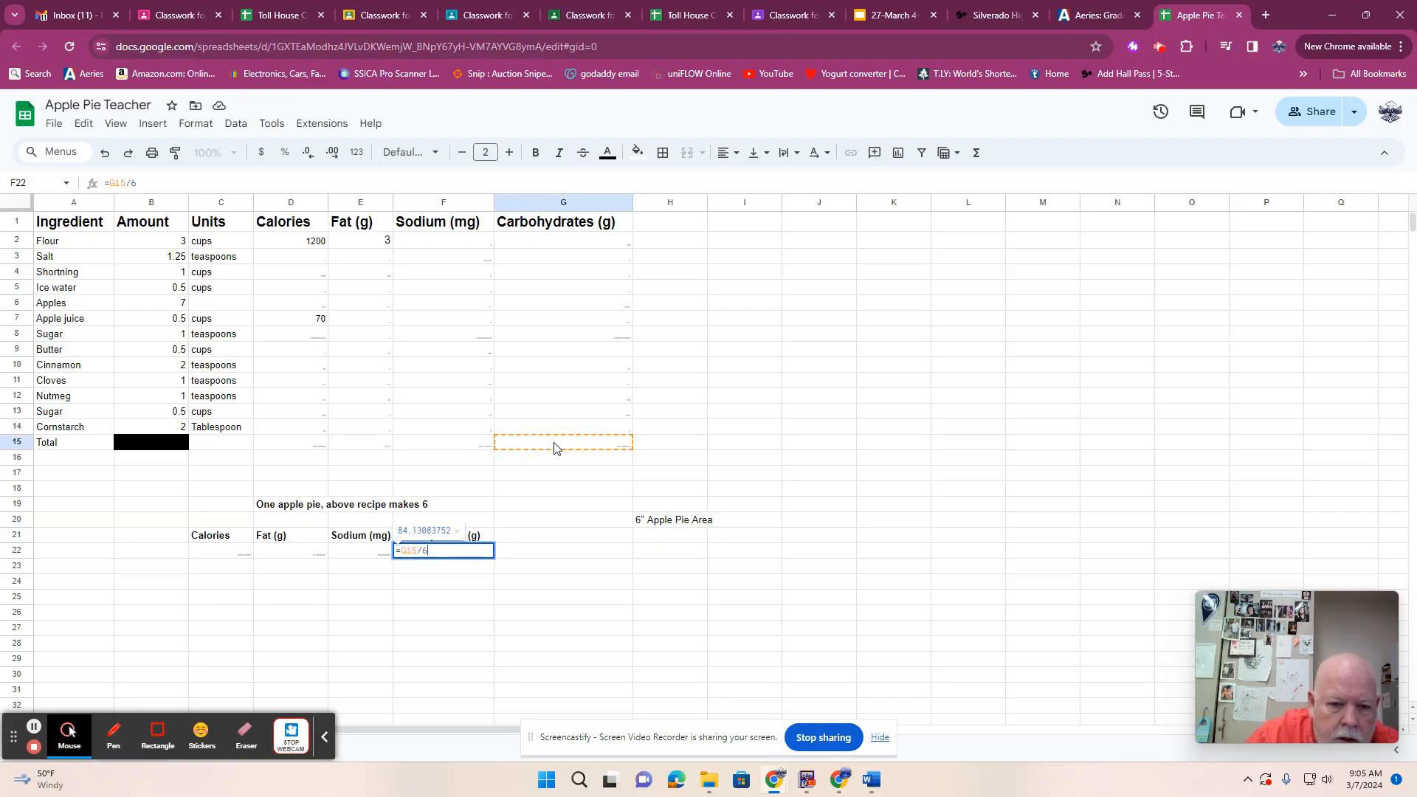
key(Return)
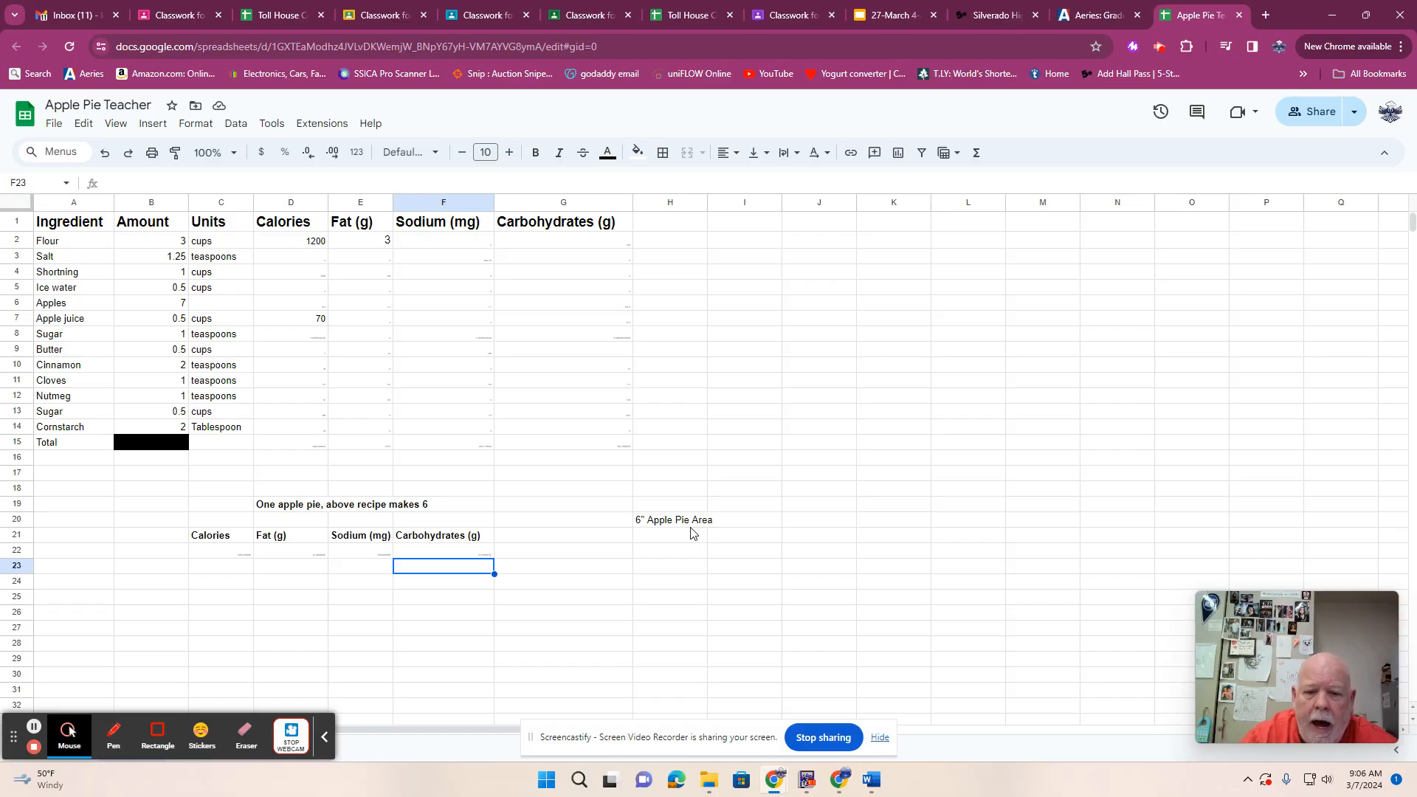
Try the formula =3.14*3^2 in H21 under the 6" Apple Pie Area label, and clear the cell.
click(664, 537)
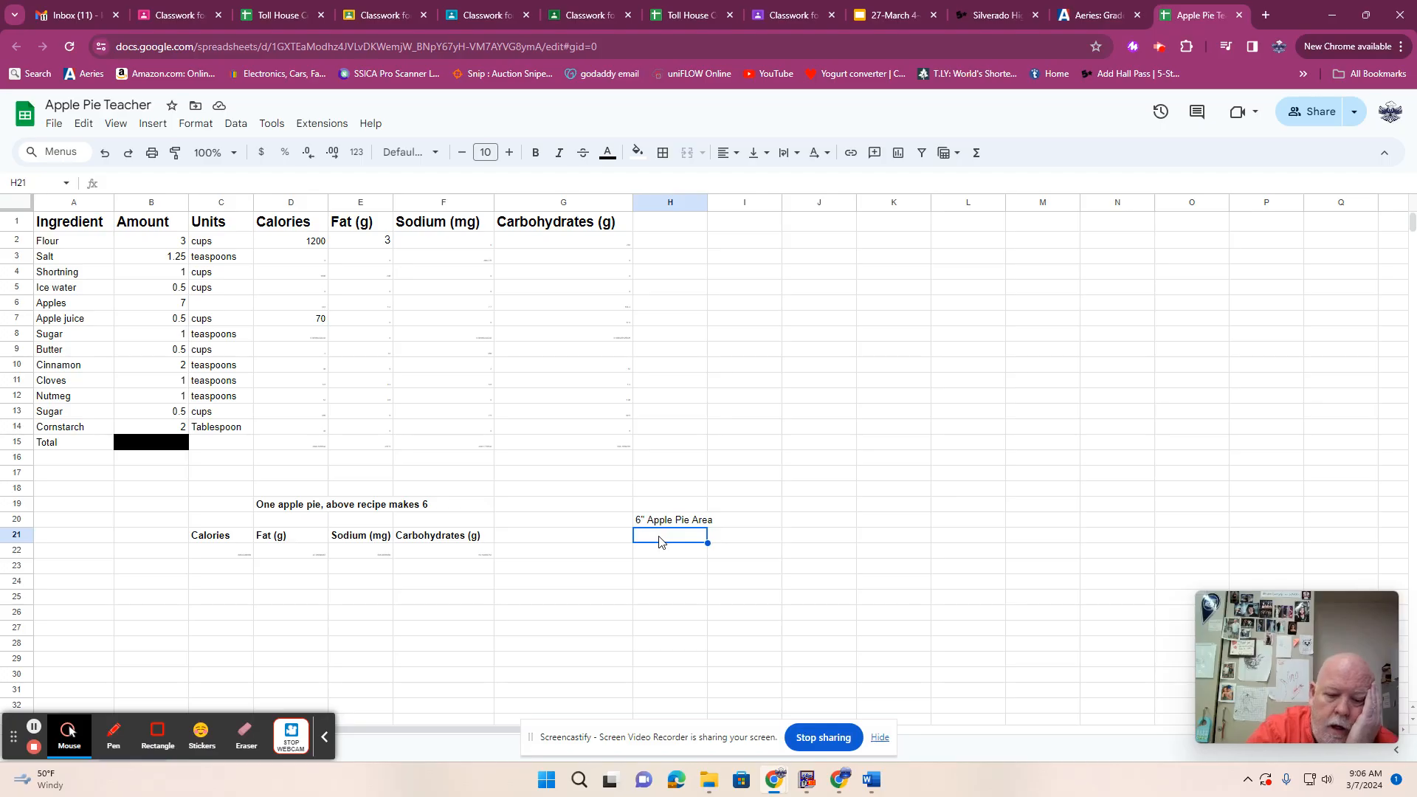
text(=3.14)
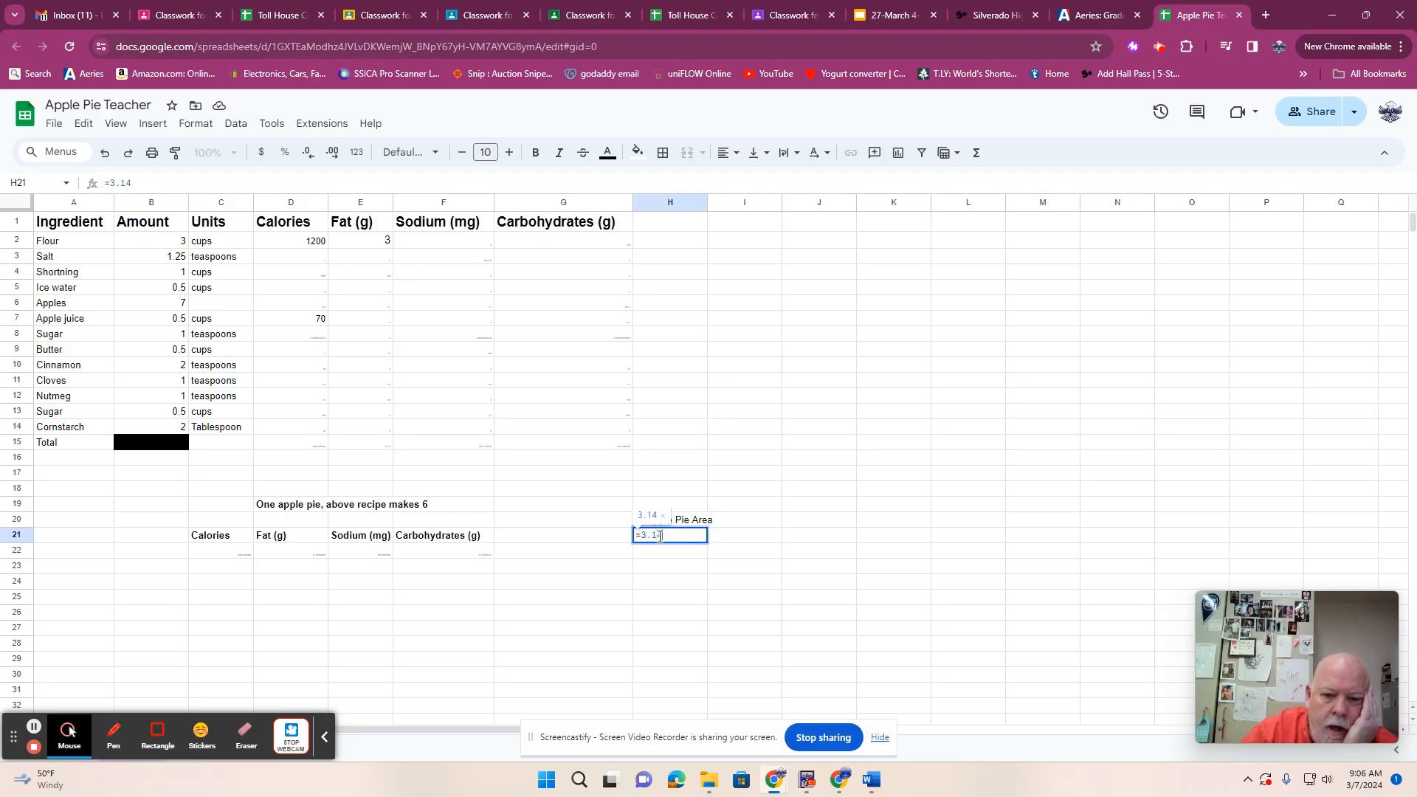
text(*)
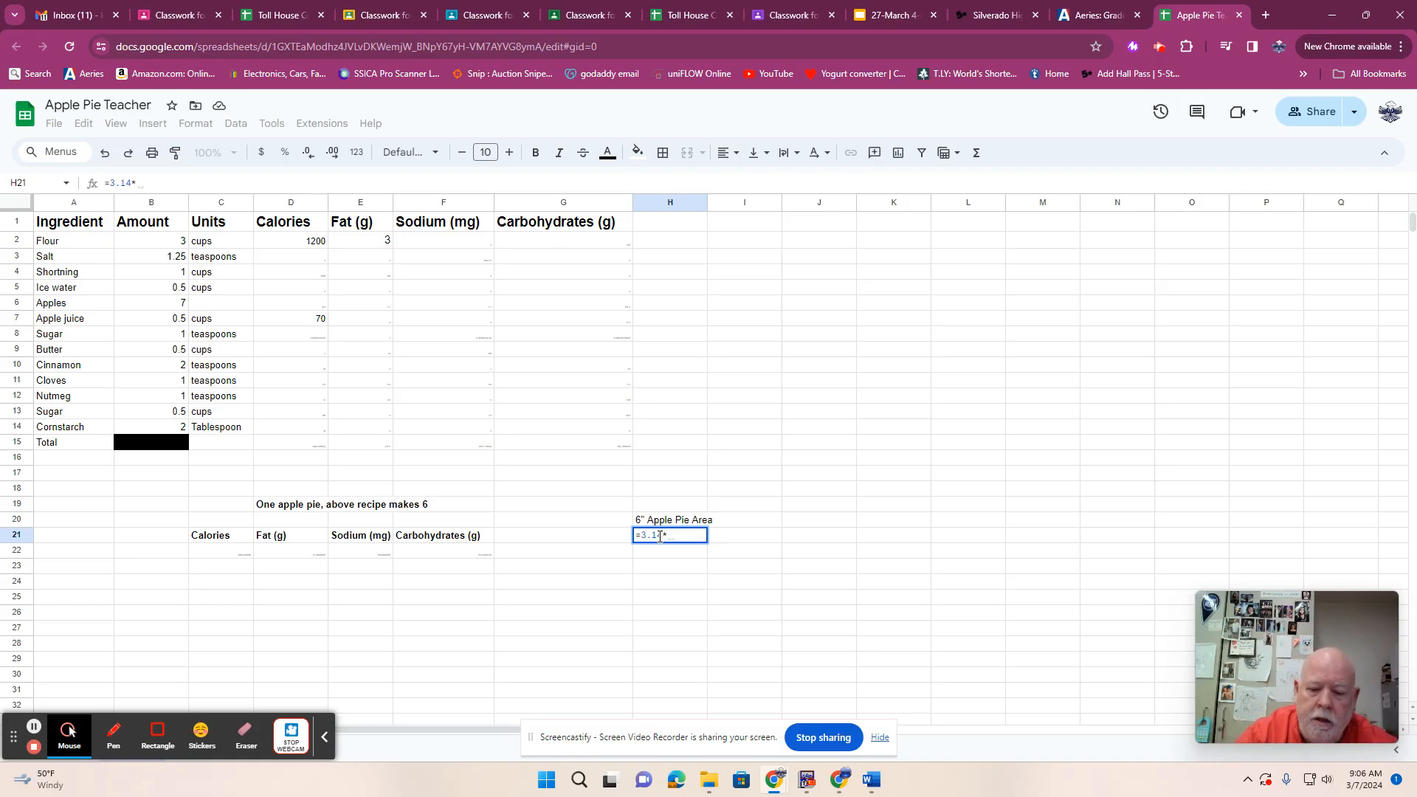
text(3)
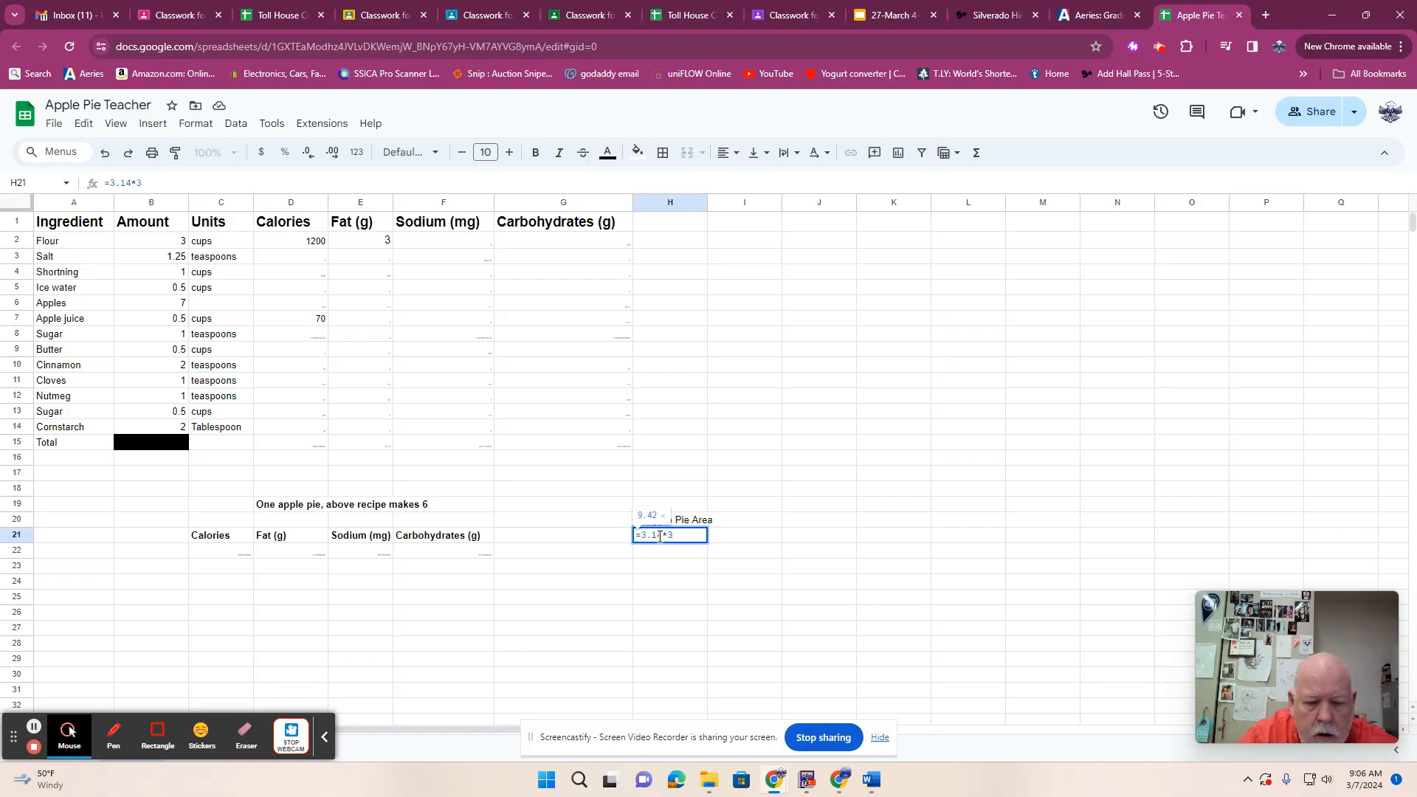
text(^)
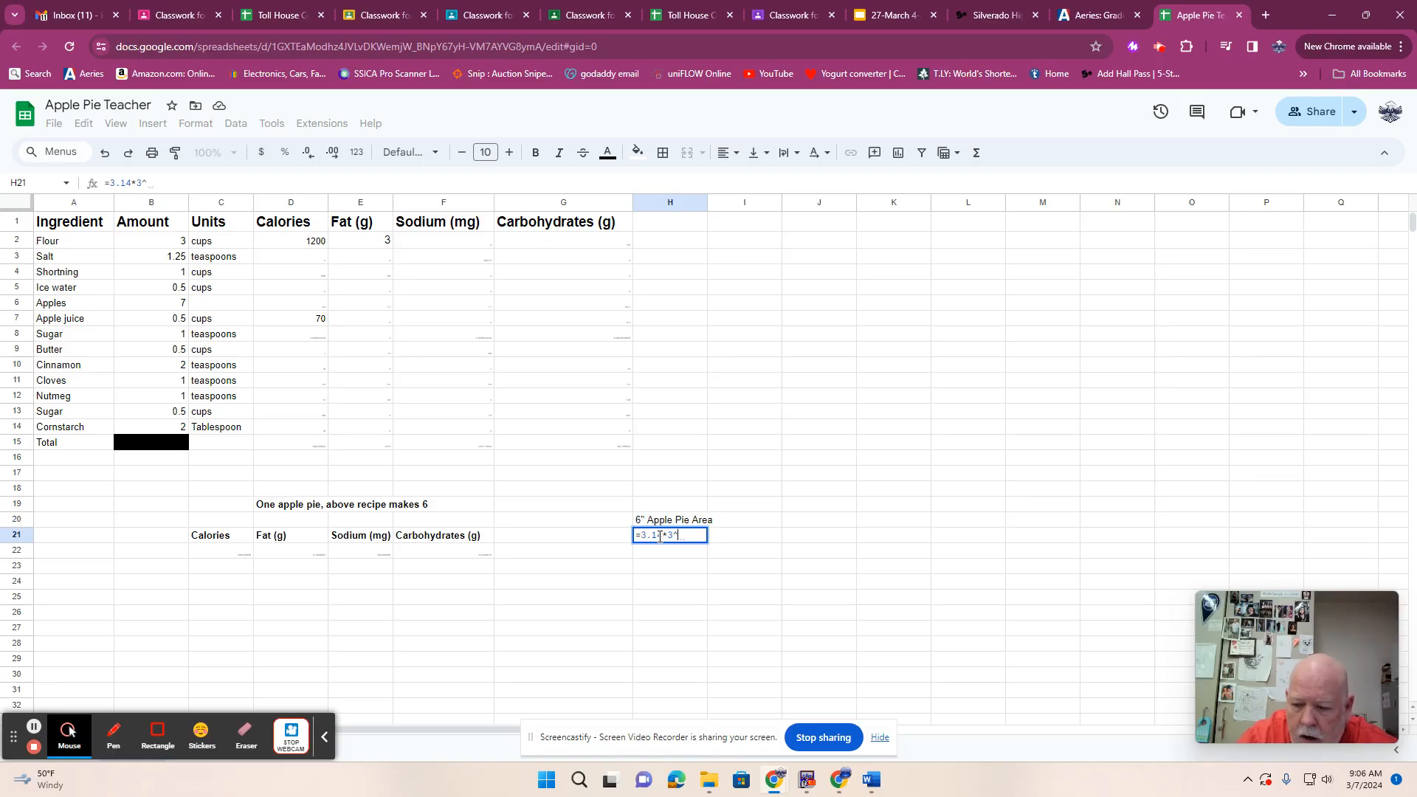
text(2)
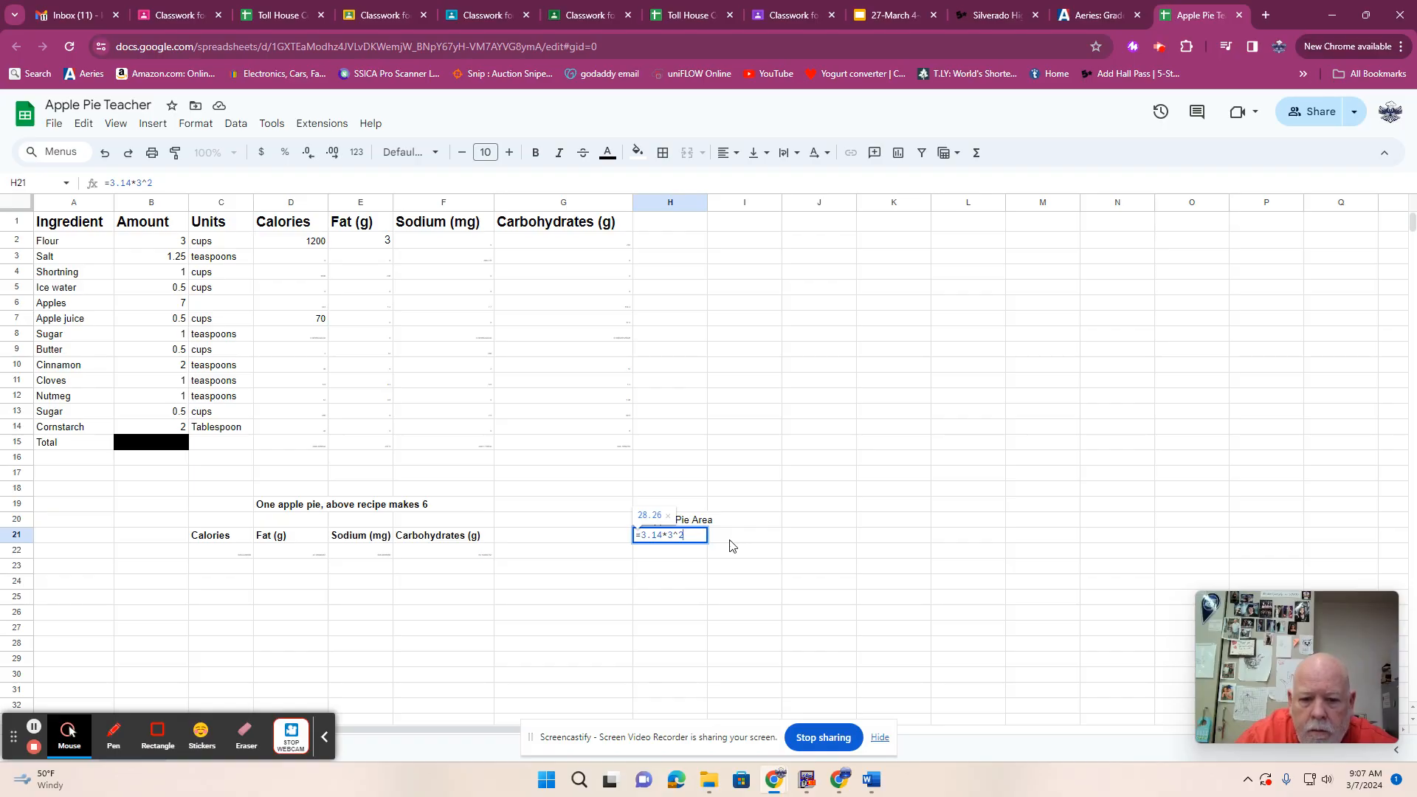
key(Return)
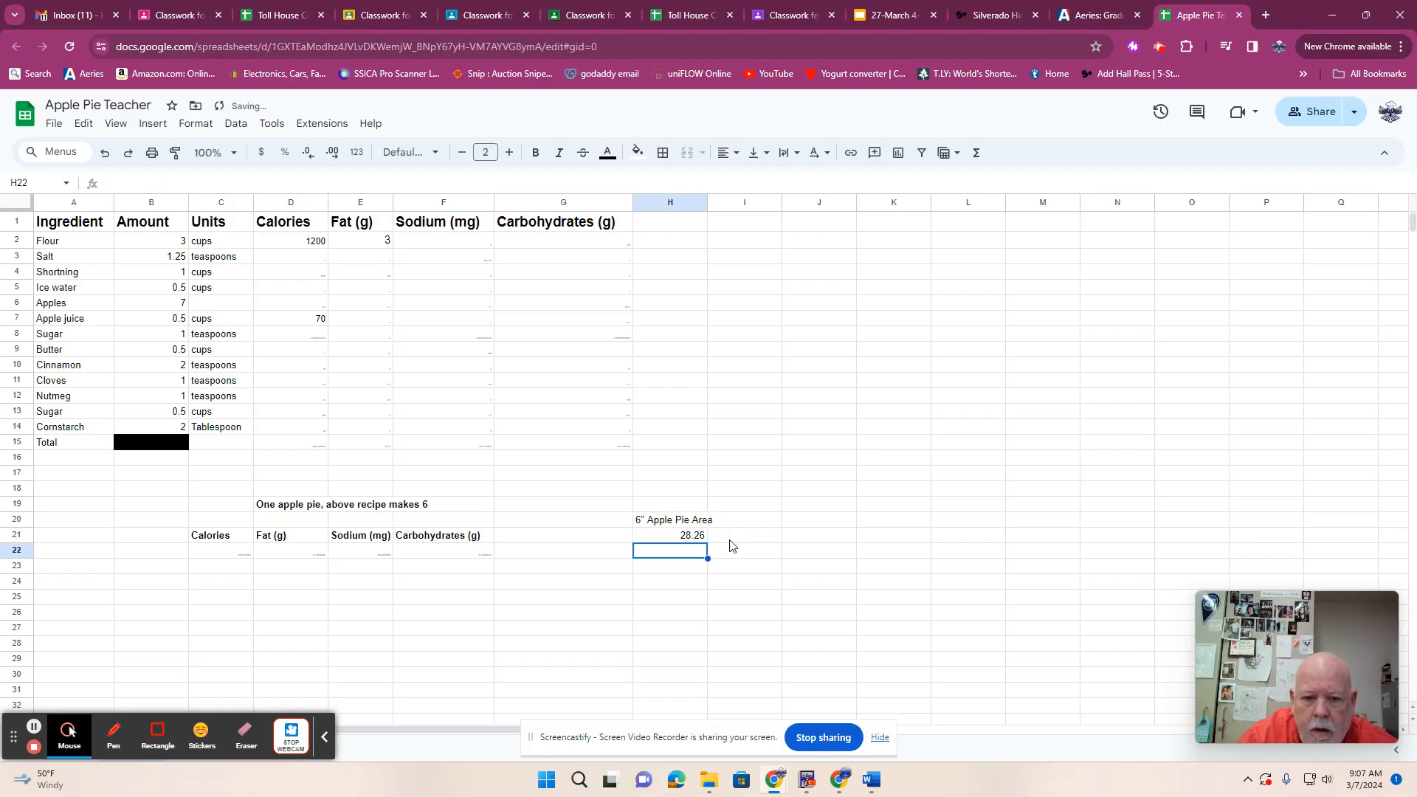
key(Up)
key(Delete)
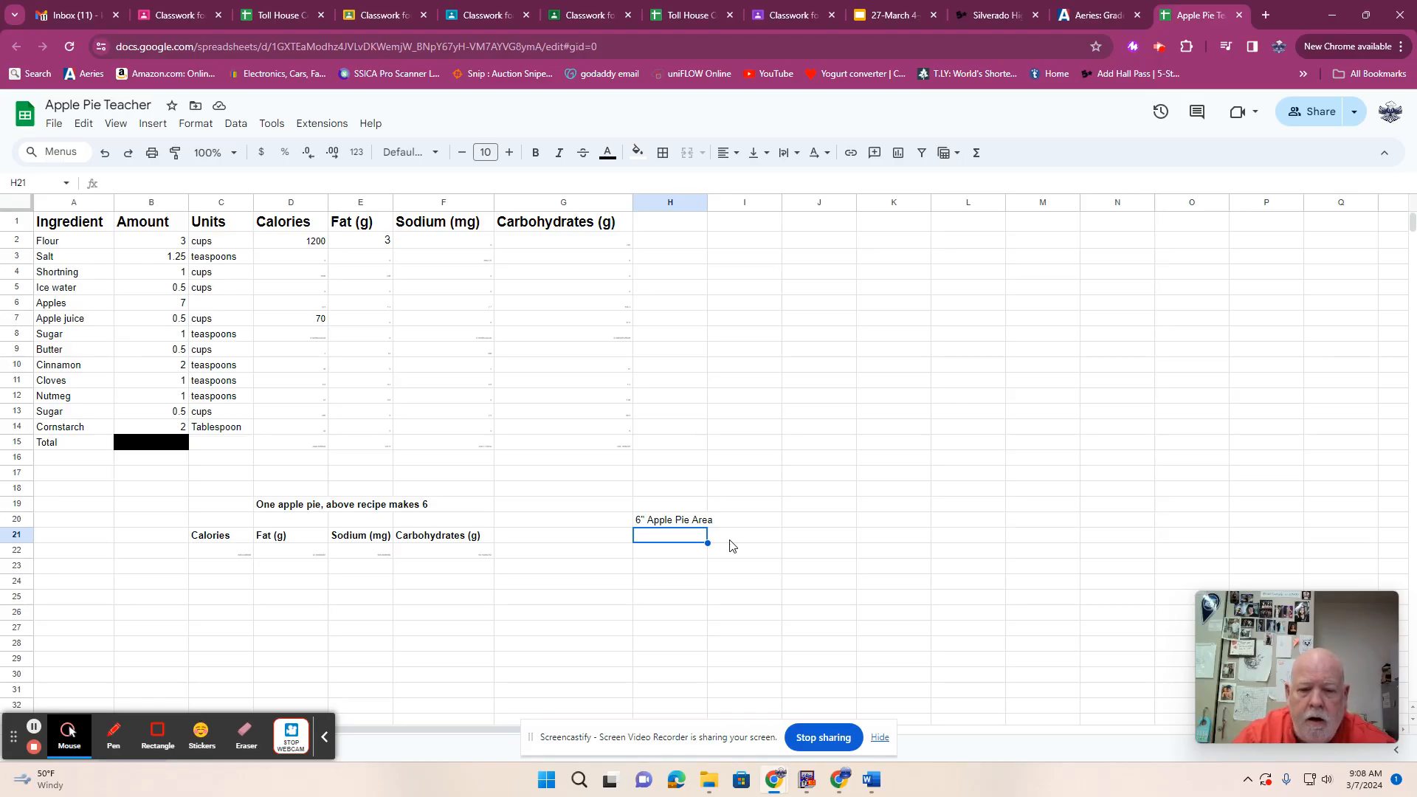
Enter the formula =3.14*3^2 in H21 to calculate the area of the 6" apple pie.
click(658, 537)
text(=)
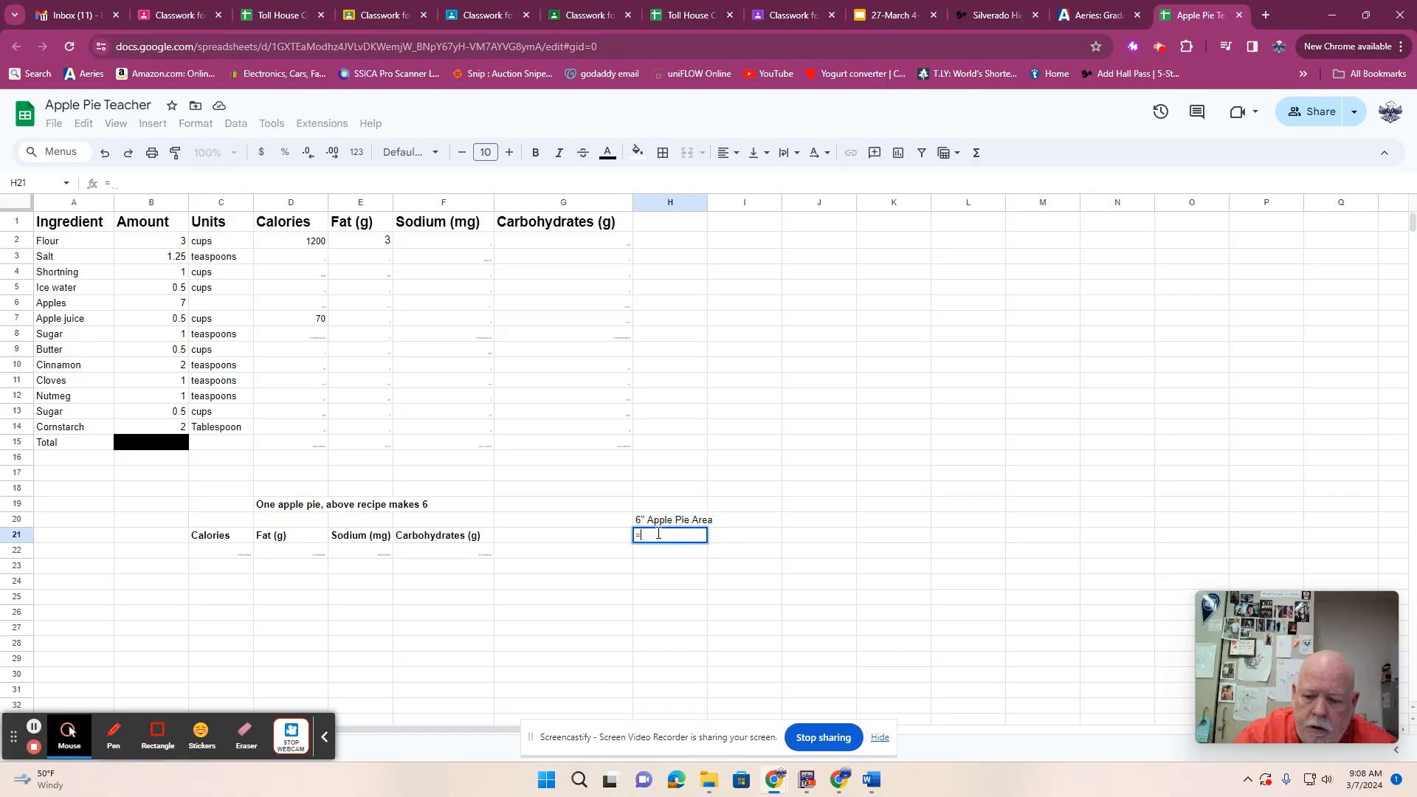
text(3.14)
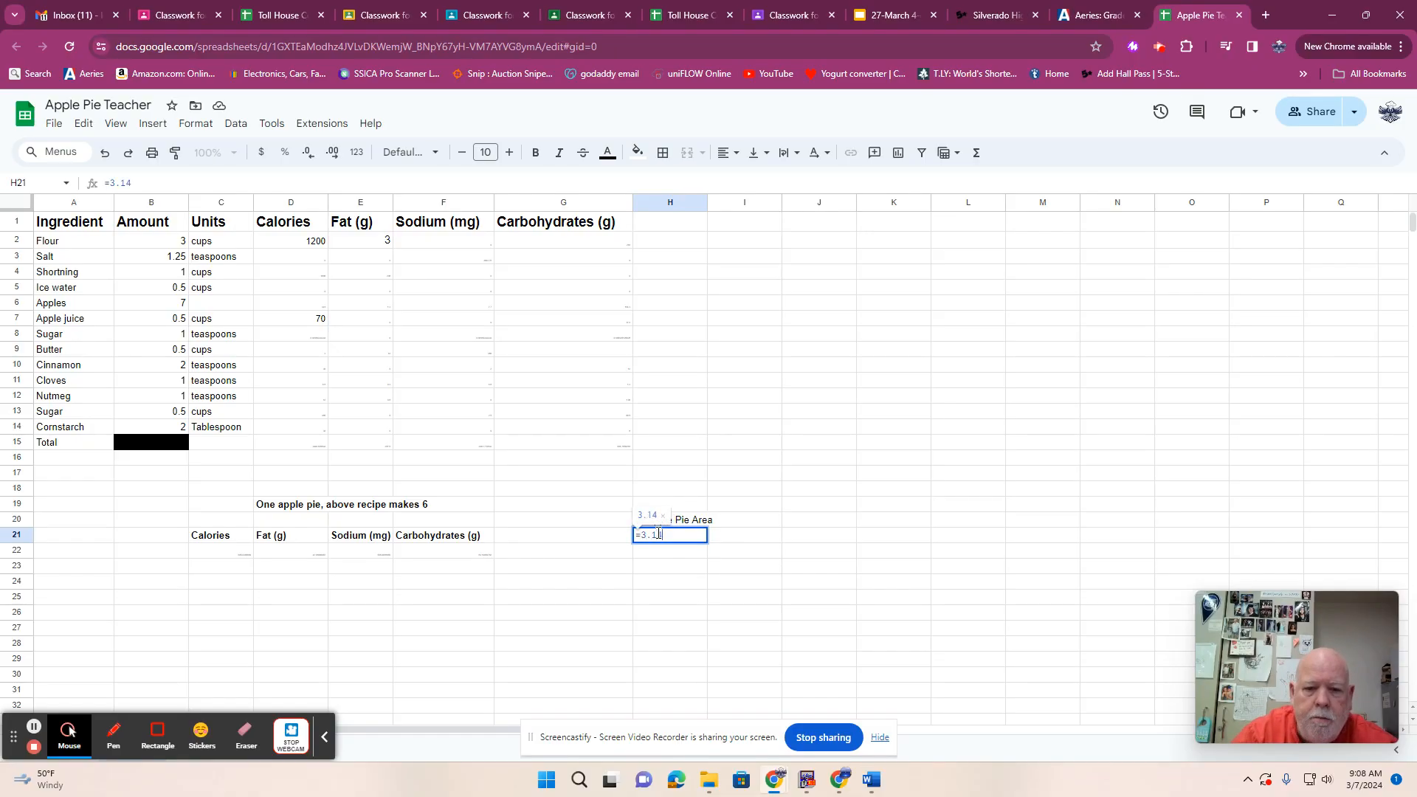
text(*A)
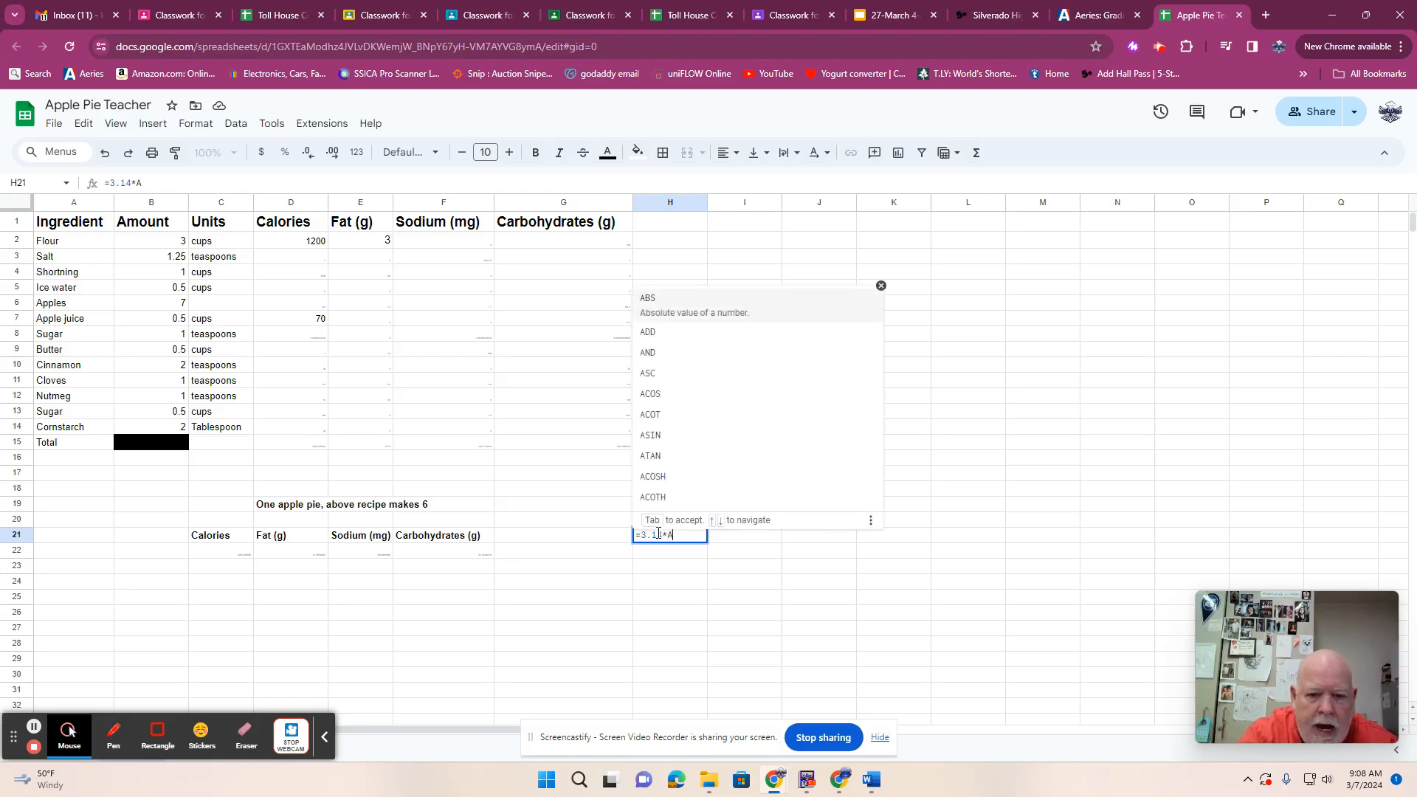
key(BackSpace)
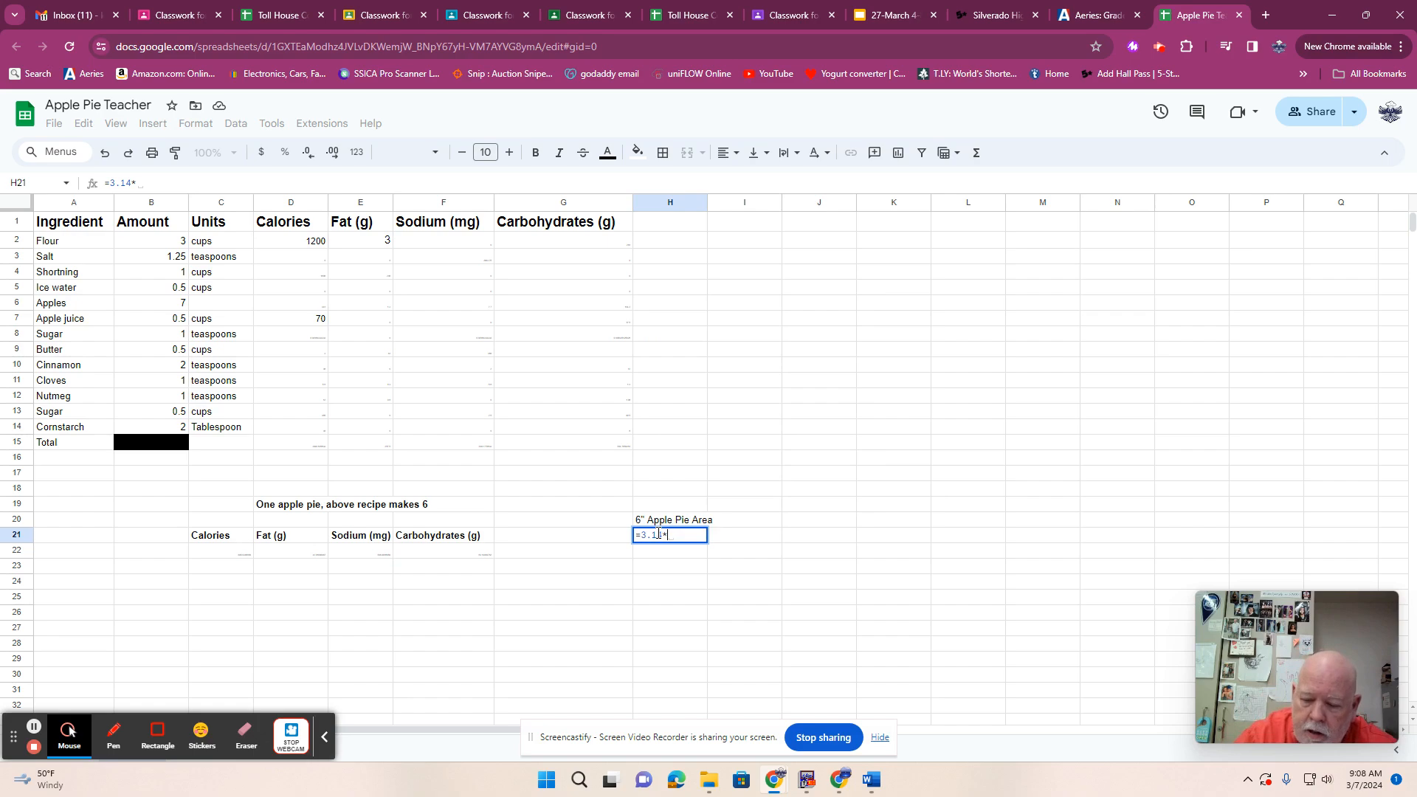
text(3)
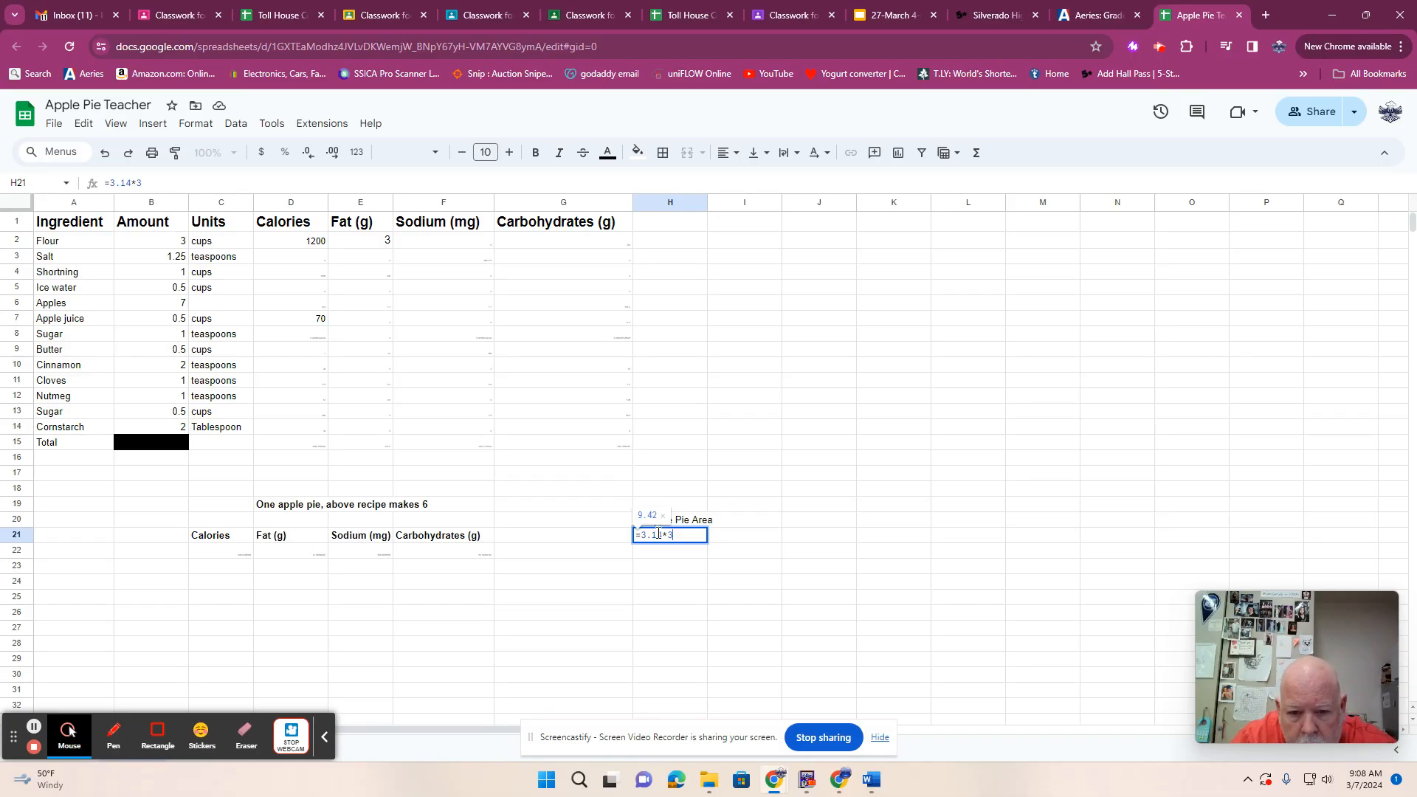
text(^)
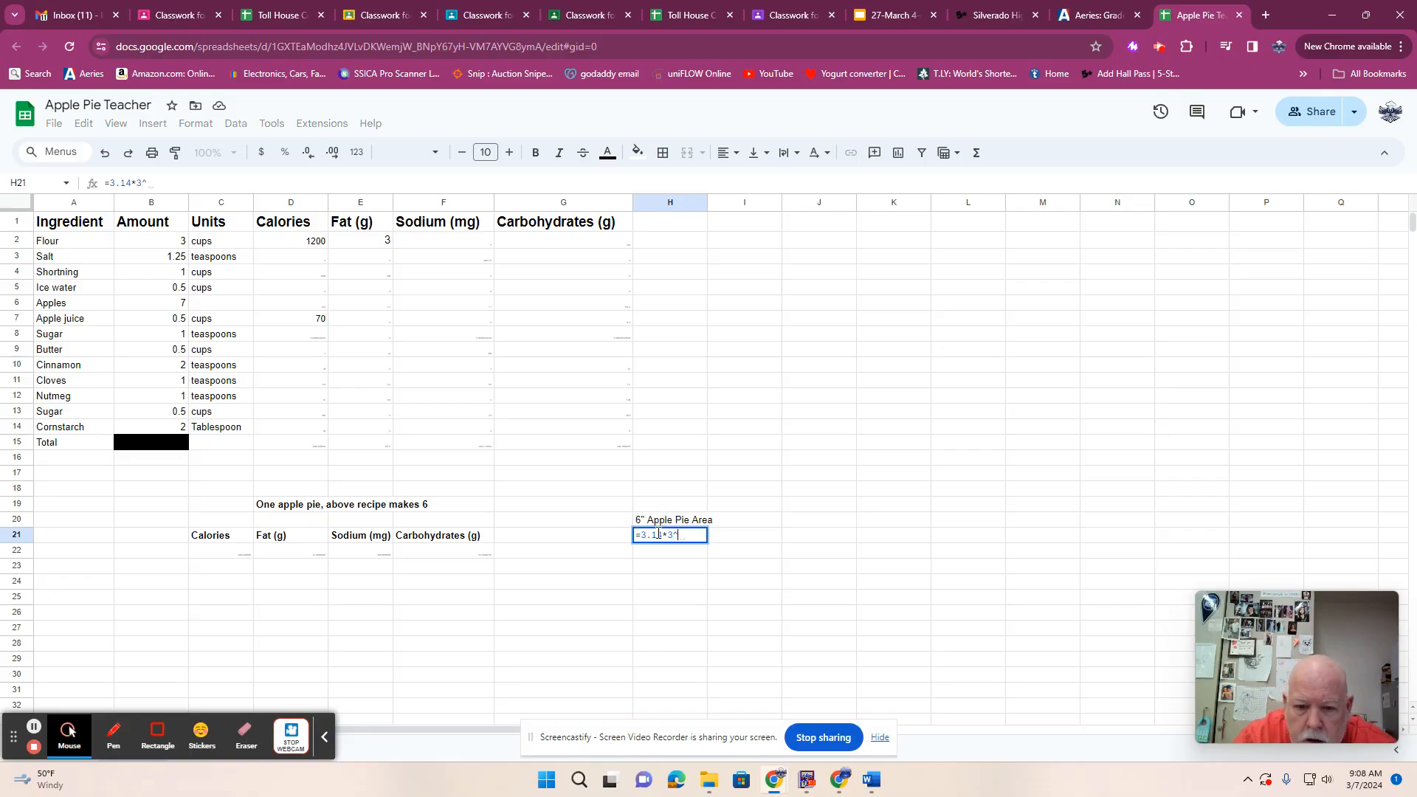
text(2)
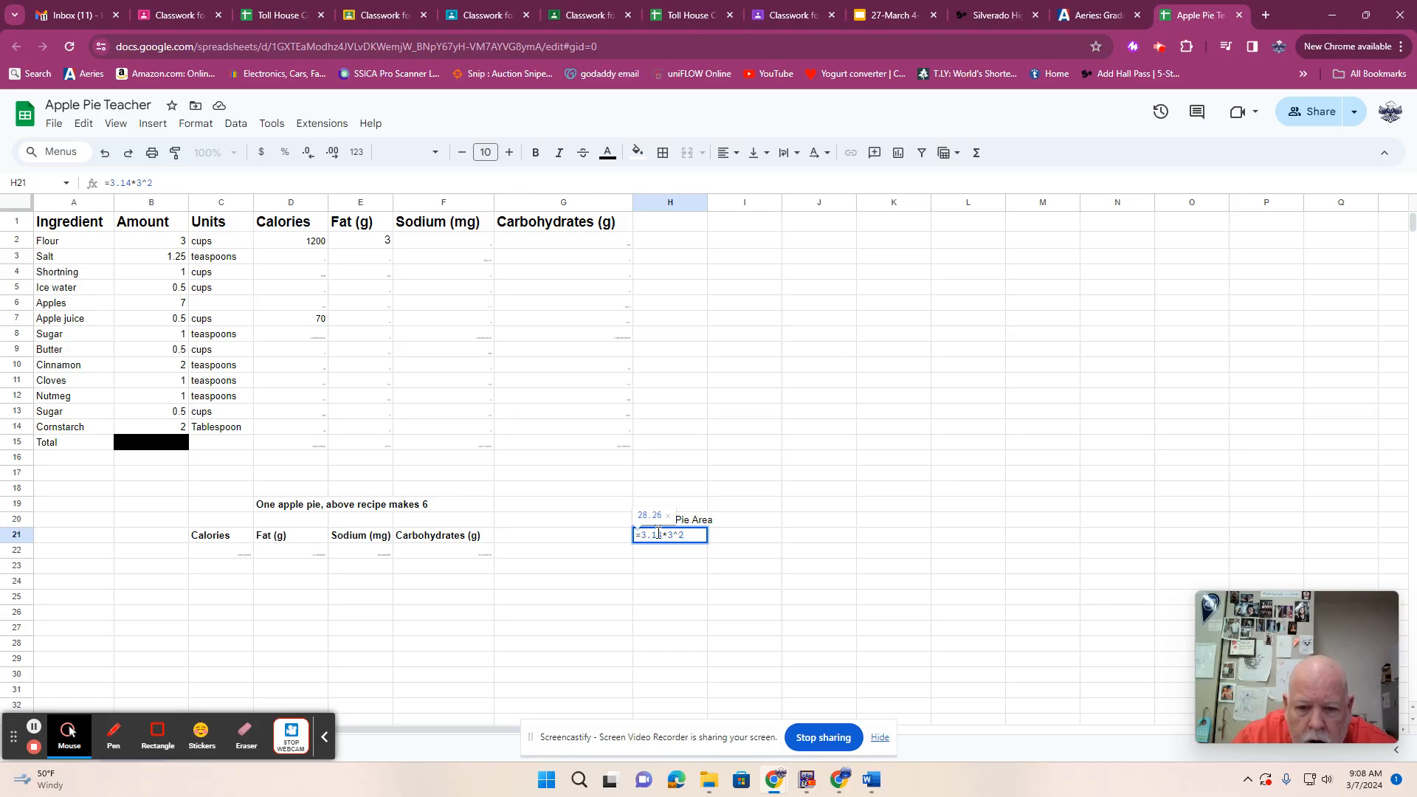